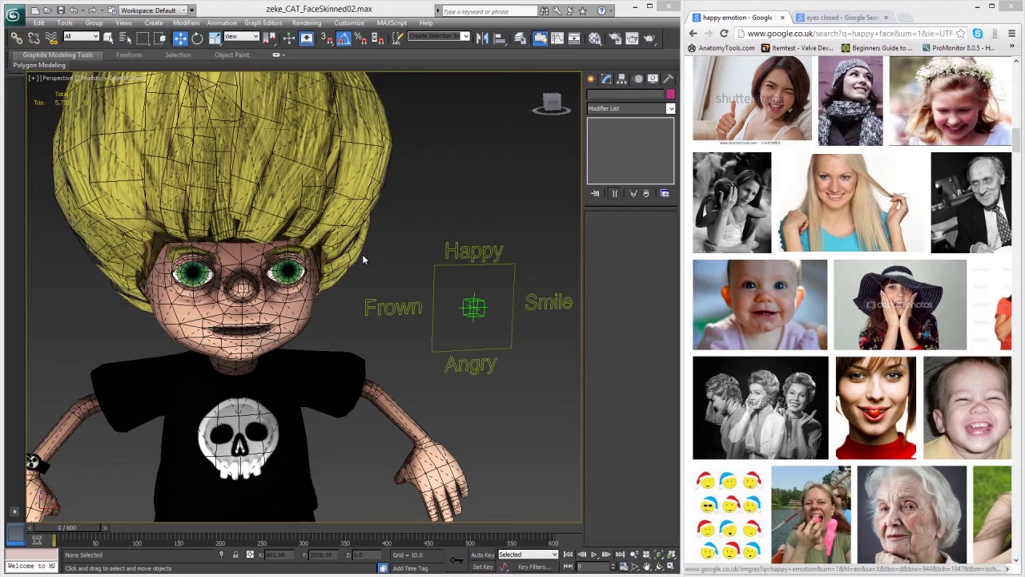
Step: Select the Emotions point helper, nudge it upward, and align its pivot to the surrounding rectangle's pivot on X, Y and Z
{"action": "middle_click_drag", "start_coordinate": [452, 292], "coordinate": [399, 304]}
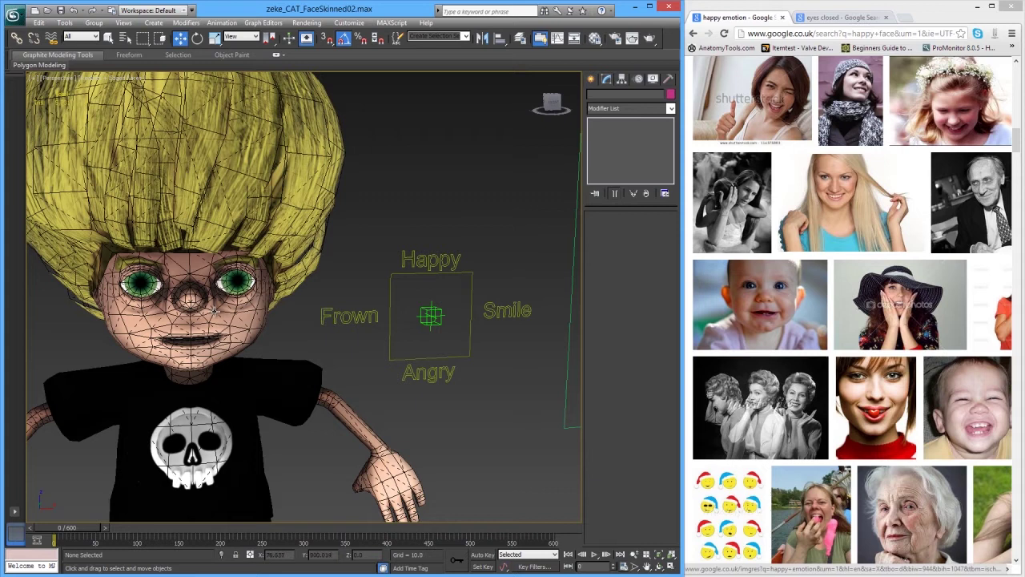
{"action": "key", "text": "F3"}
{"action": "left_click", "coordinate": [430, 316]}
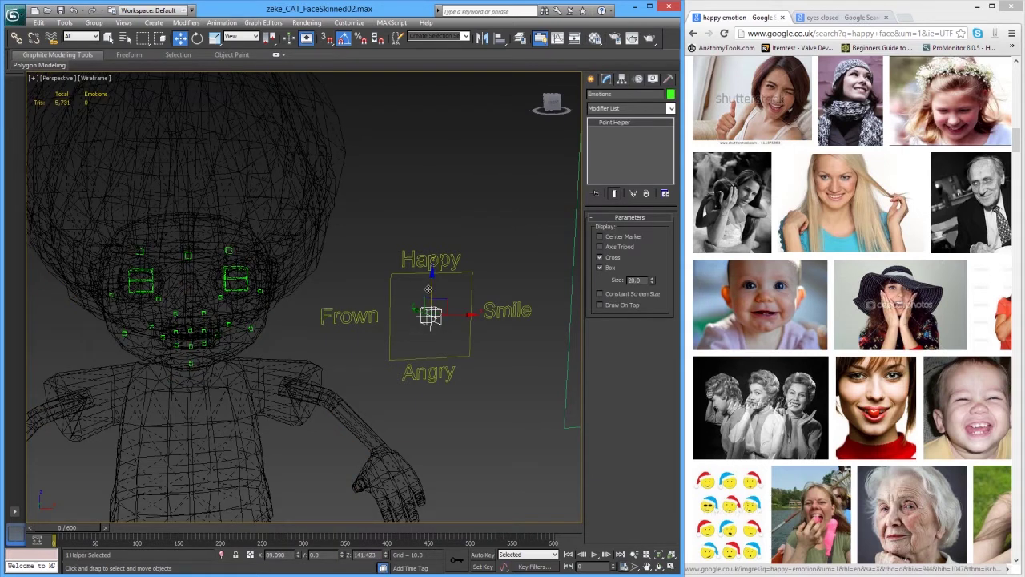
{"action": "mouse_move", "coordinate": [429, 288]}
{"action": "left_mouse_down"}
{"action": "mouse_move", "coordinate": [434, 245]}
{"action": "mouse_move", "coordinate": [432, 283]}
{"action": "left_mouse_up"}
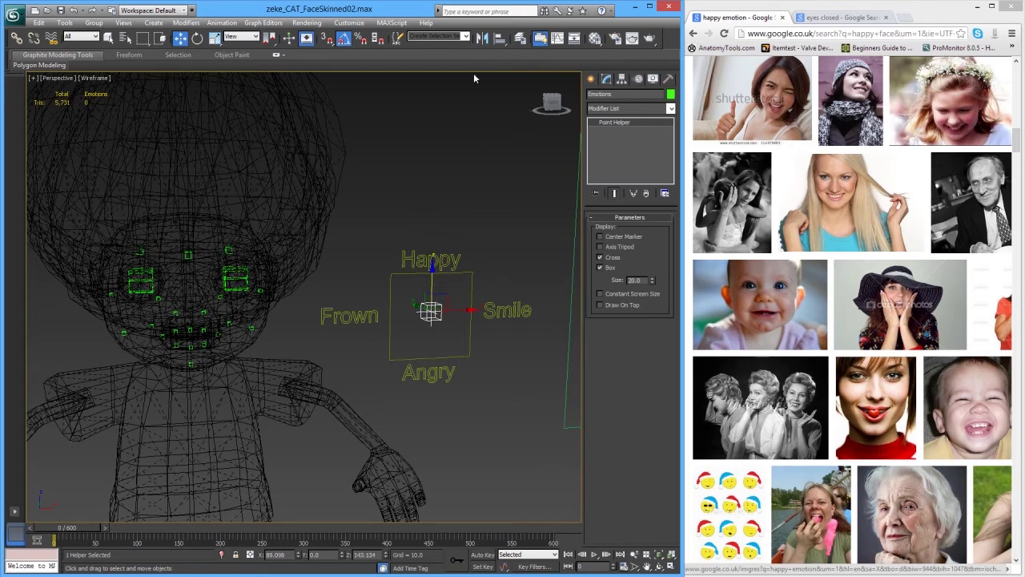
{"action": "left_click", "coordinate": [500, 41]}
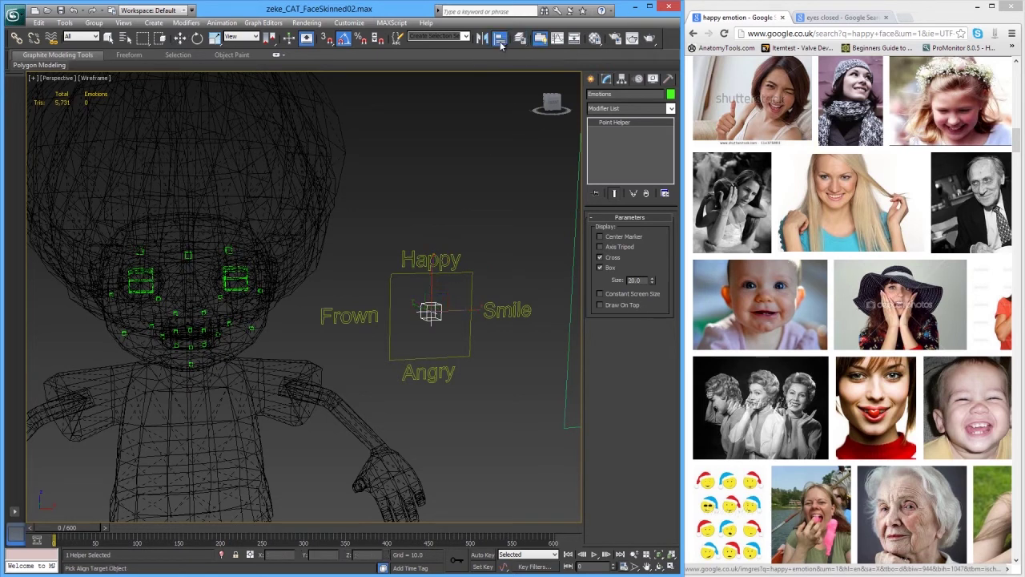
{"action": "left_click", "coordinate": [470, 276]}
{"action": "left_click", "coordinate": [515, 402]}
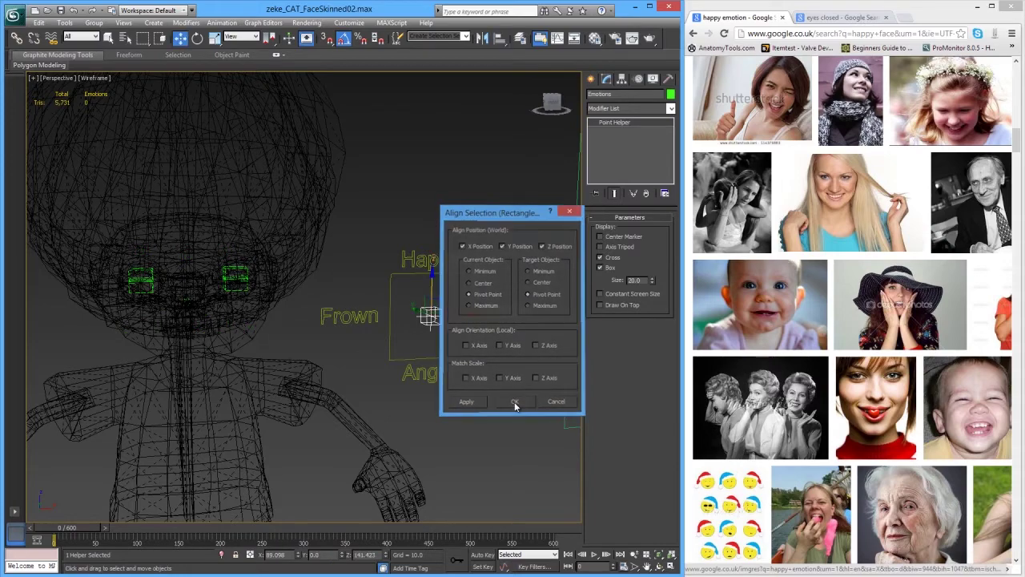
Step: Restore the shaded display of the character and move the Emotions helper slightly down toward Angry
{"action": "mouse_move", "coordinate": [295, 377]}
{"action": "middle_mouse_down"}
{"action": "mouse_move", "coordinate": [394, 327]}
{"action": "mouse_move", "coordinate": [381, 355]}
{"action": "middle_mouse_up"}
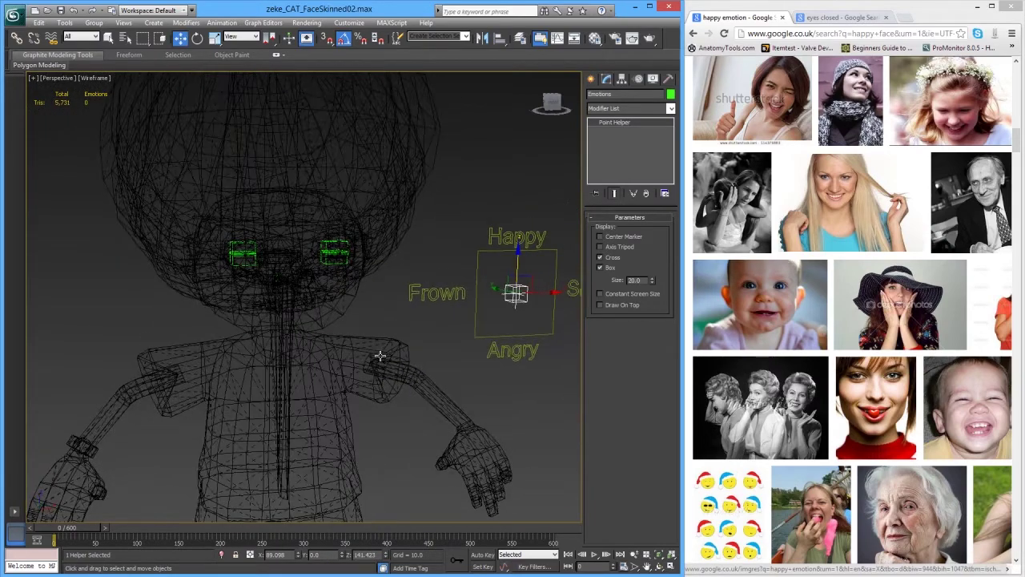
{"action": "key", "text": "F3"}
{"action": "scroll", "coordinate": [383, 346], "scroll_direction": "up", "scroll_amount": 5}
{"action": "scroll", "coordinate": [348, 365], "scroll_direction": "down", "scroll_amount": 5}
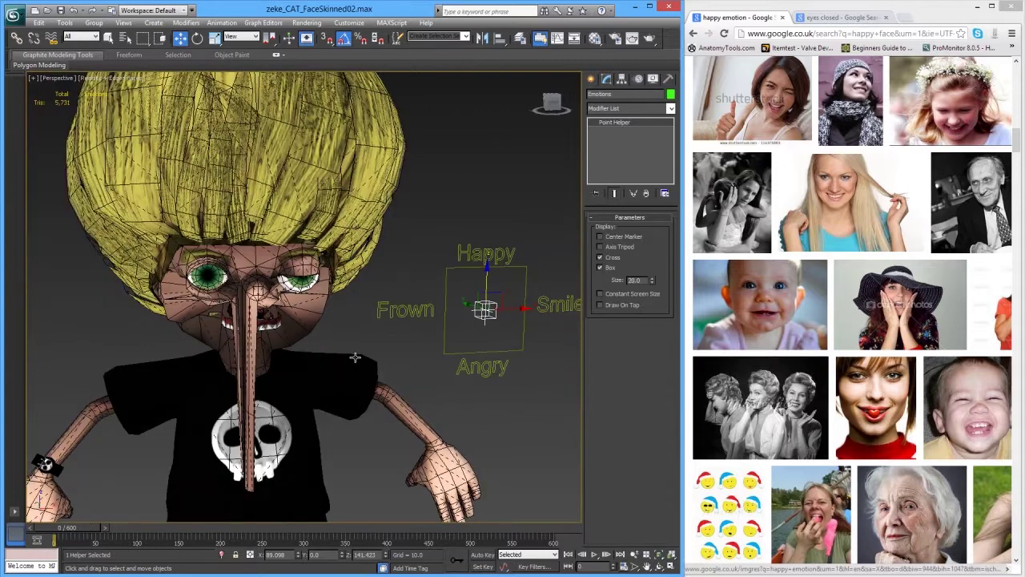
{"action": "key", "text": "7"}
{"action": "scroll", "coordinate": [316, 337], "scroll_direction": "down", "scroll_amount": 3}
{"action": "scroll", "coordinate": [306, 332], "scroll_direction": "up", "scroll_amount": 5}
{"action": "middle_click_drag", "start_coordinate": [276, 329], "coordinate": [285, 327]}
{"action": "scroll", "coordinate": [529, 317], "scroll_direction": "down", "scroll_amount": 2}
{"action": "middle_click_drag", "start_coordinate": [529, 317], "coordinate": [503, 316]}
{"action": "left_click_drag", "start_coordinate": [469, 295], "coordinate": [479, 342]}
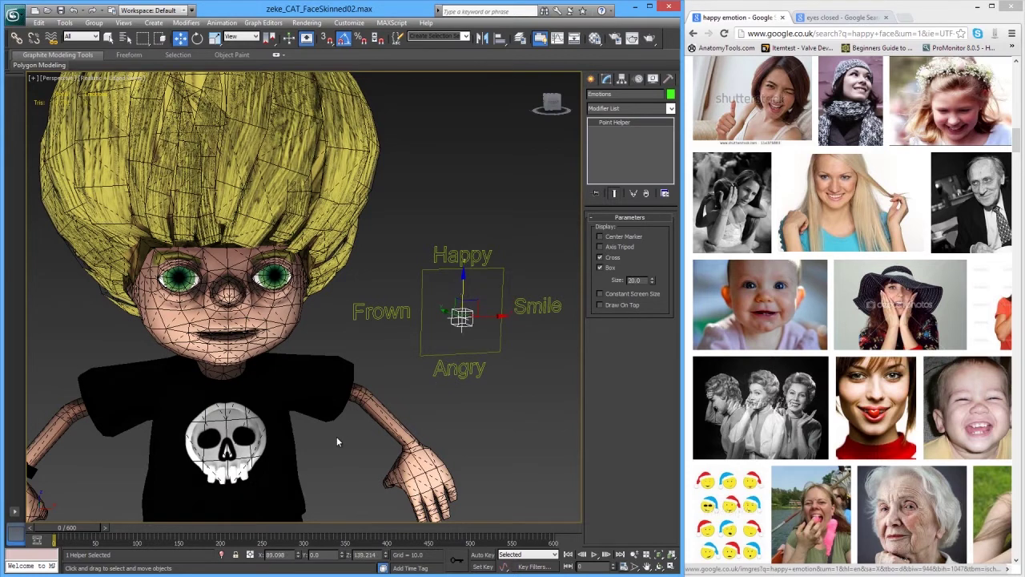
Step: Realign the Emotions helper's pivot point with the joystick rectangle's pivot point in all three position axes
{"action": "left_click", "coordinate": [499, 38]}
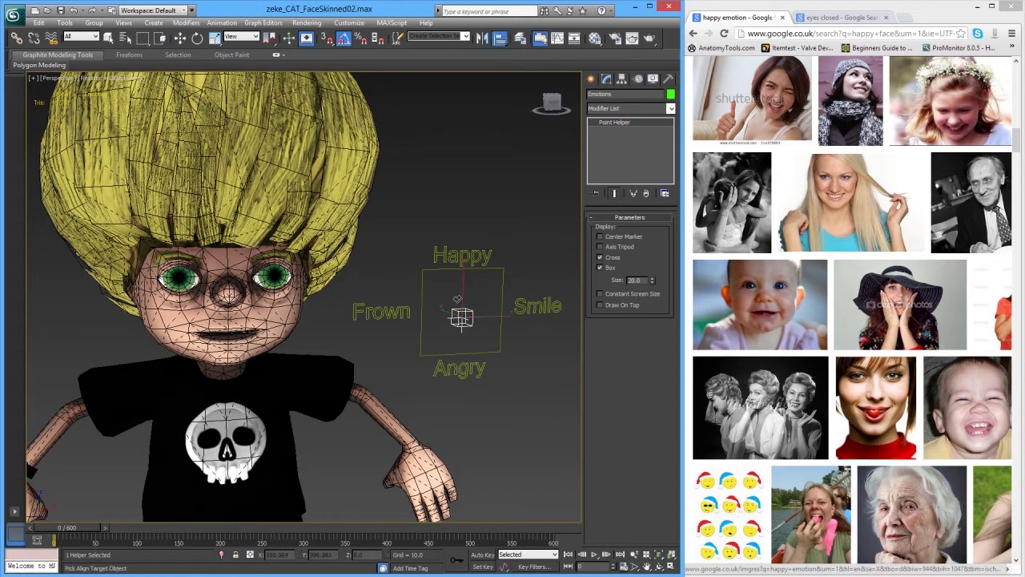
{"action": "left_click", "coordinate": [490, 271]}
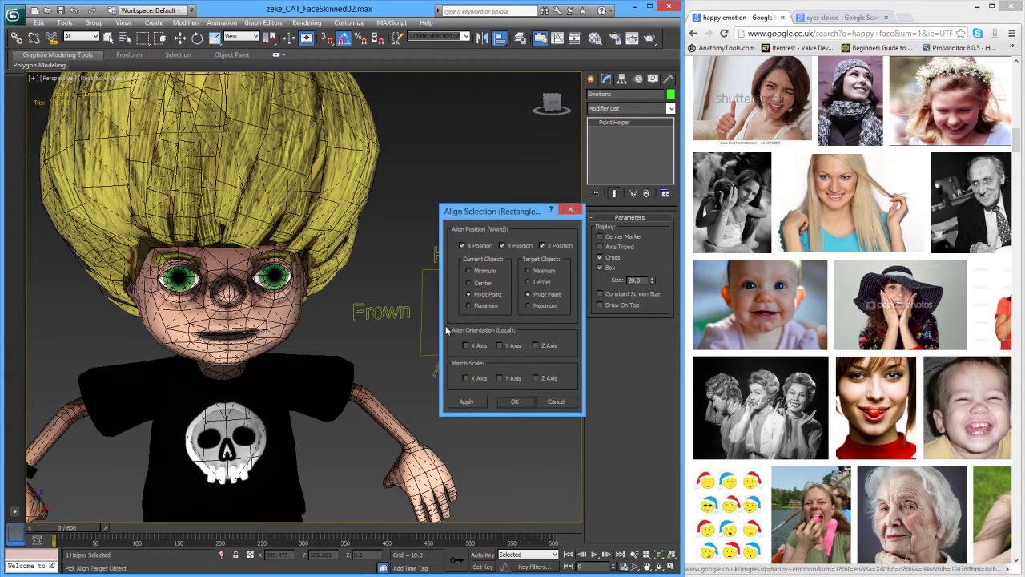
{"action": "left_click", "coordinate": [517, 402]}
{"action": "middle_click_drag", "start_coordinate": [242, 345], "coordinate": [299, 335]}
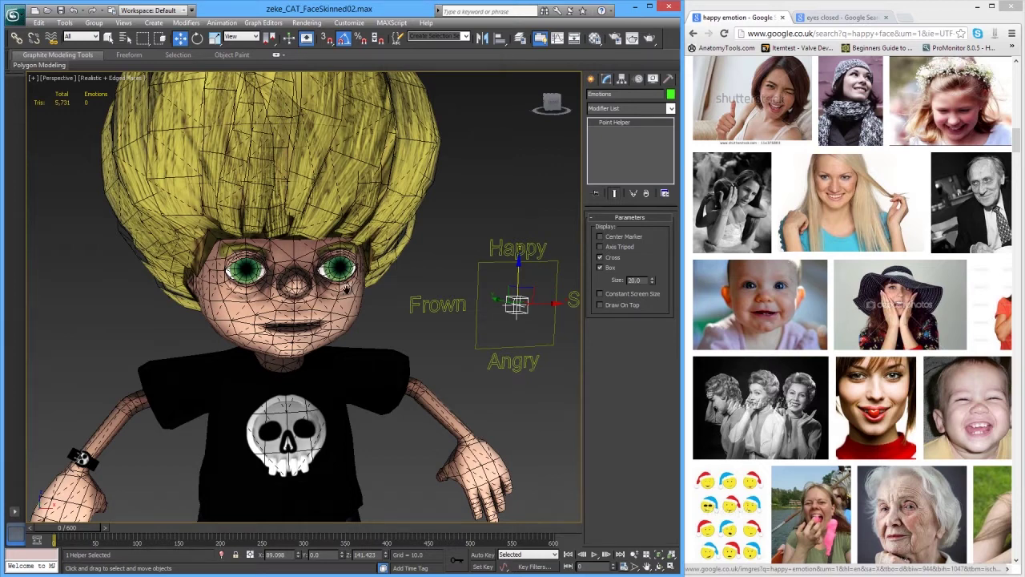
Step: Move the Emotions helper straight up to the Happy edge of the rectangle, at Z 157.423
{"action": "scroll", "coordinate": [436, 295], "scroll_direction": "up", "scroll_amount": 3}
{"action": "scroll", "coordinate": [436, 301], "scroll_direction": "down", "scroll_amount": 3}
{"action": "left_click_drag", "start_coordinate": [482, 280], "coordinate": [490, 236]}
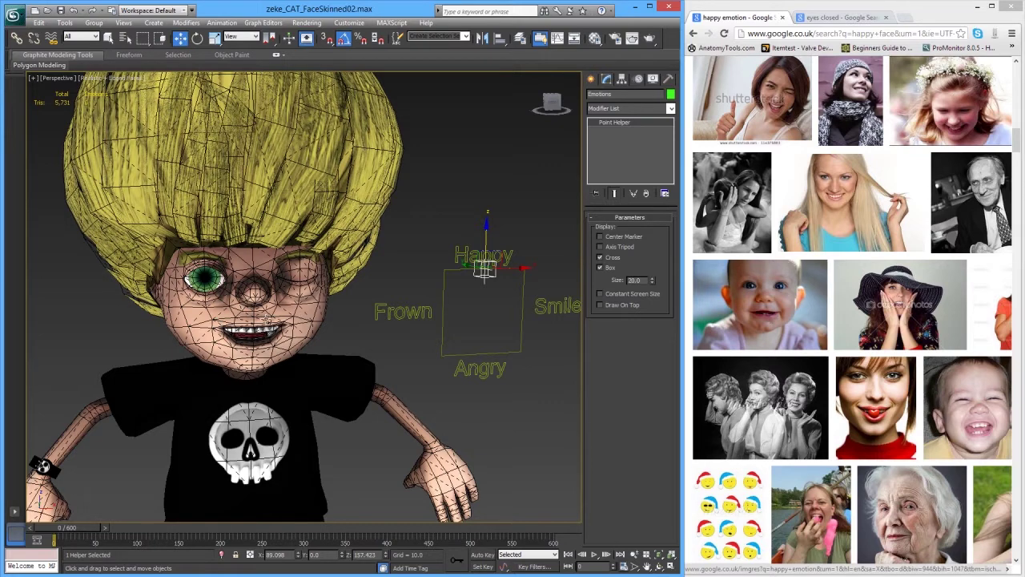
{"action": "scroll", "coordinate": [254, 295], "scroll_direction": "up", "scroll_amount": 3}
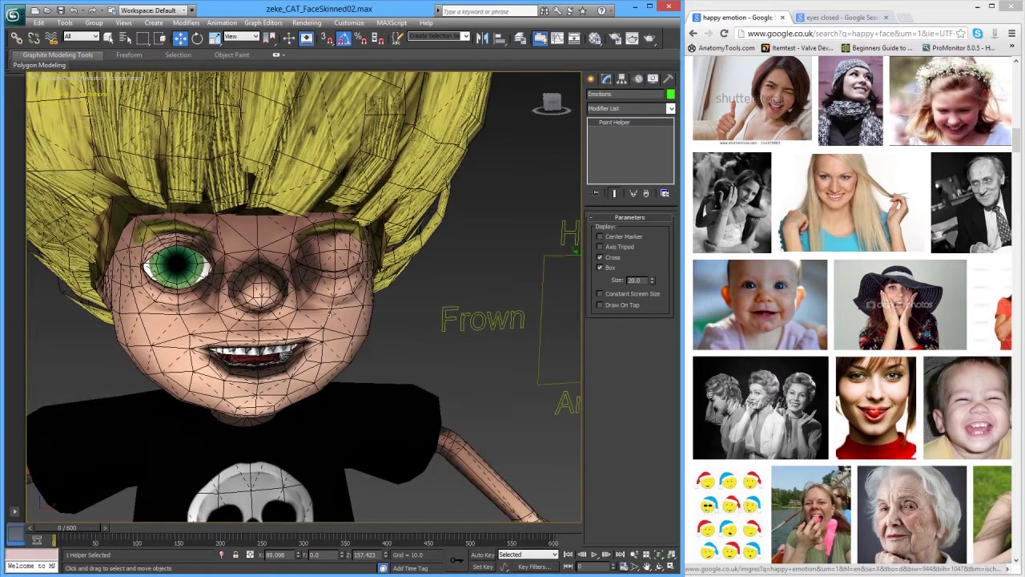
{"action": "scroll", "coordinate": [330, 311], "scroll_direction": "down", "scroll_amount": 3}
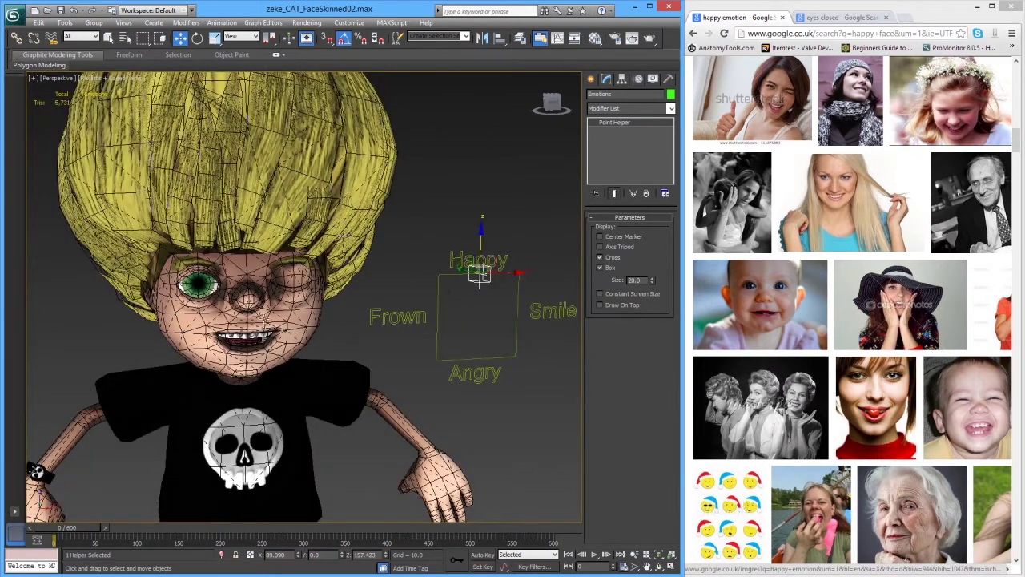
{"action": "mouse_move", "coordinate": [478, 246]}
{"action": "left_mouse_down"}
{"action": "mouse_move", "coordinate": [475, 311]}
{"action": "mouse_move", "coordinate": [479, 231]}
{"action": "left_mouse_up"}
Step: Examine the happy expression's mouth, eyelids and cheeks up close from the front and from the side
{"action": "scroll", "coordinate": [230, 302], "scroll_direction": "up", "scroll_amount": 4}
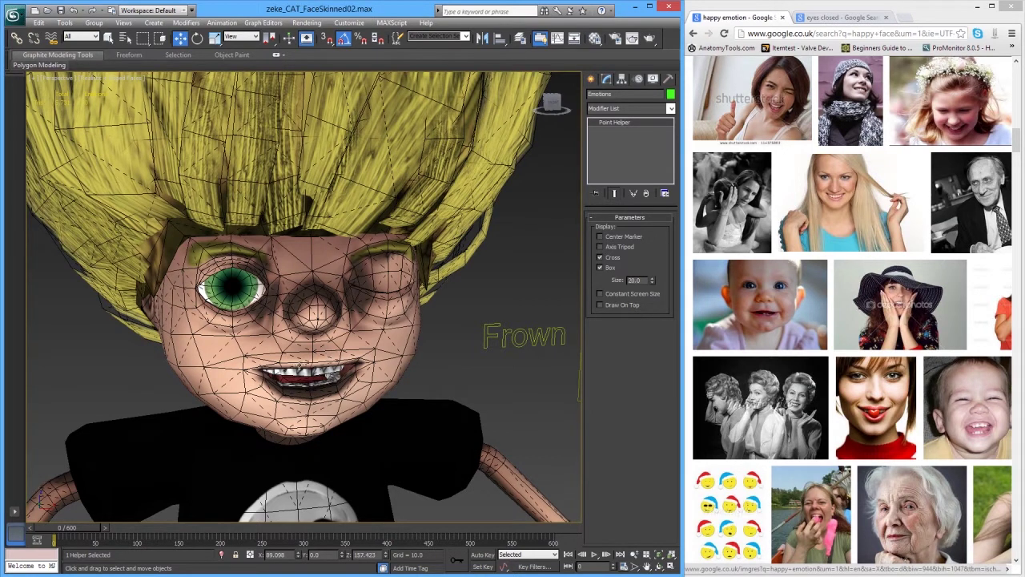
{"action": "scroll", "coordinate": [237, 320], "scroll_direction": "up", "scroll_amount": 4}
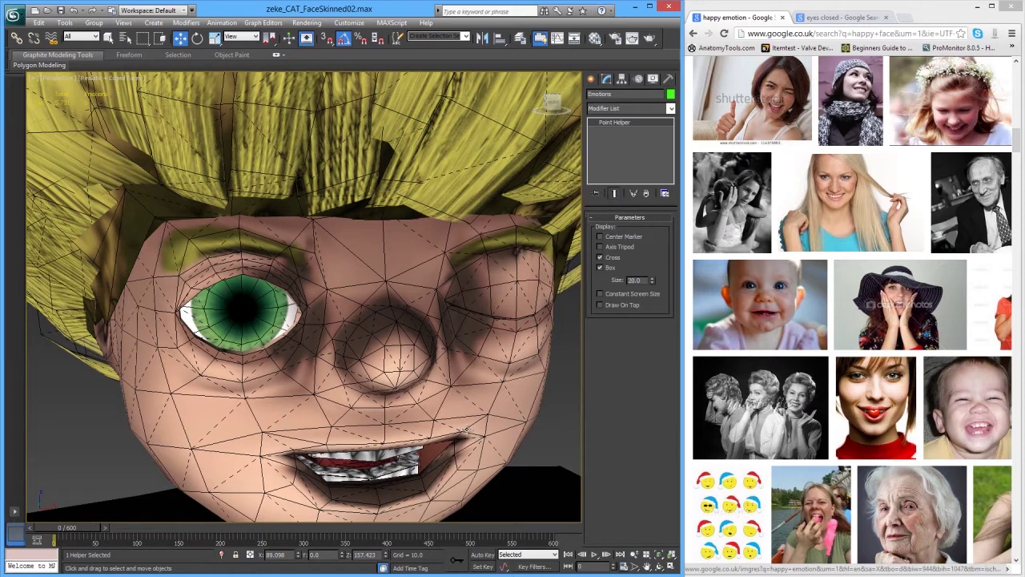
{"action": "middle_click_drag", "start_coordinate": [392, 320], "coordinate": [385, 319]}
{"action": "scroll", "coordinate": [377, 321], "scroll_direction": "down", "scroll_amount": 3}
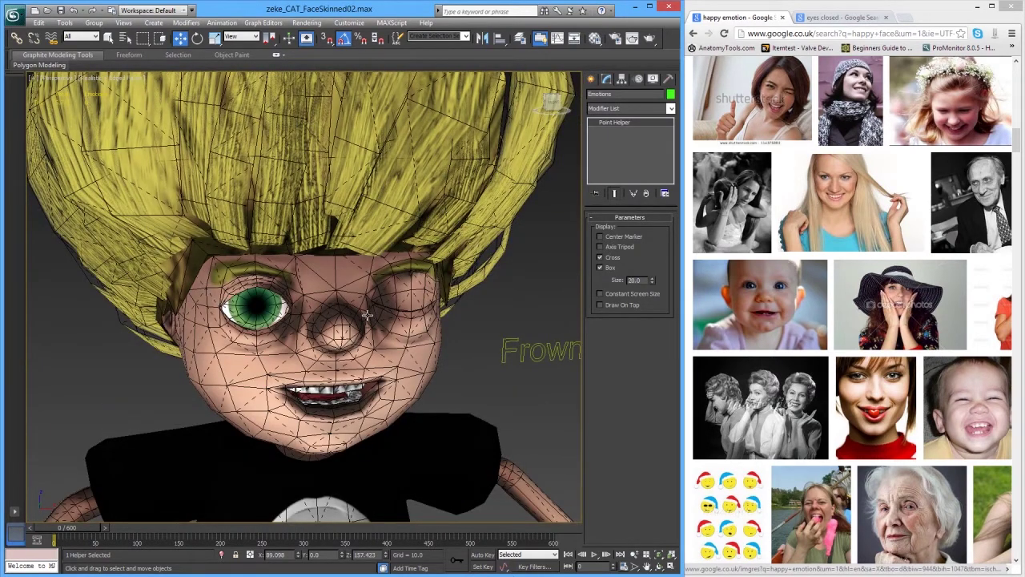
{"action": "scroll", "coordinate": [346, 315], "scroll_direction": "down", "scroll_amount": 5}
{"action": "scroll", "coordinate": [346, 315], "scroll_direction": "up", "scroll_amount": 3}
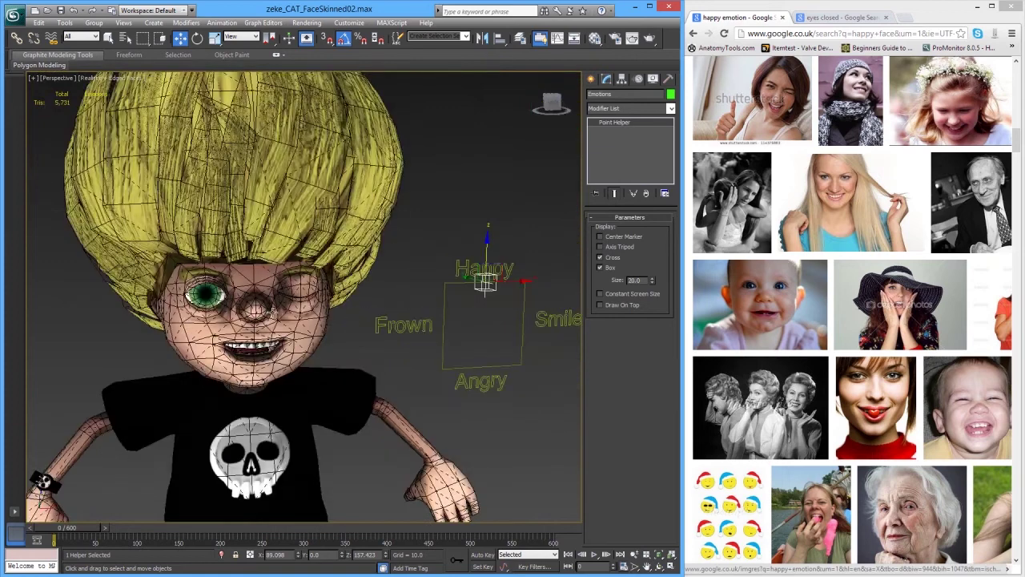
{"action": "middle_click_drag", "start_coordinate": [252, 325], "coordinate": [287, 275], "text": "alt"}
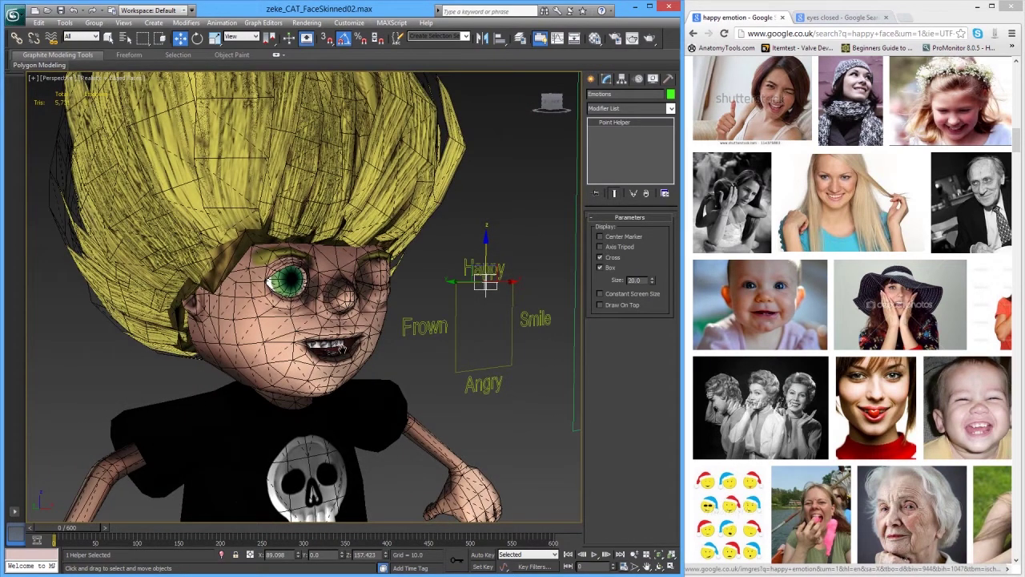
{"action": "scroll", "coordinate": [341, 350], "scroll_direction": "down", "scroll_amount": 5}
{"action": "scroll", "coordinate": [304, 320], "scroll_direction": "up", "scroll_amount": 5}
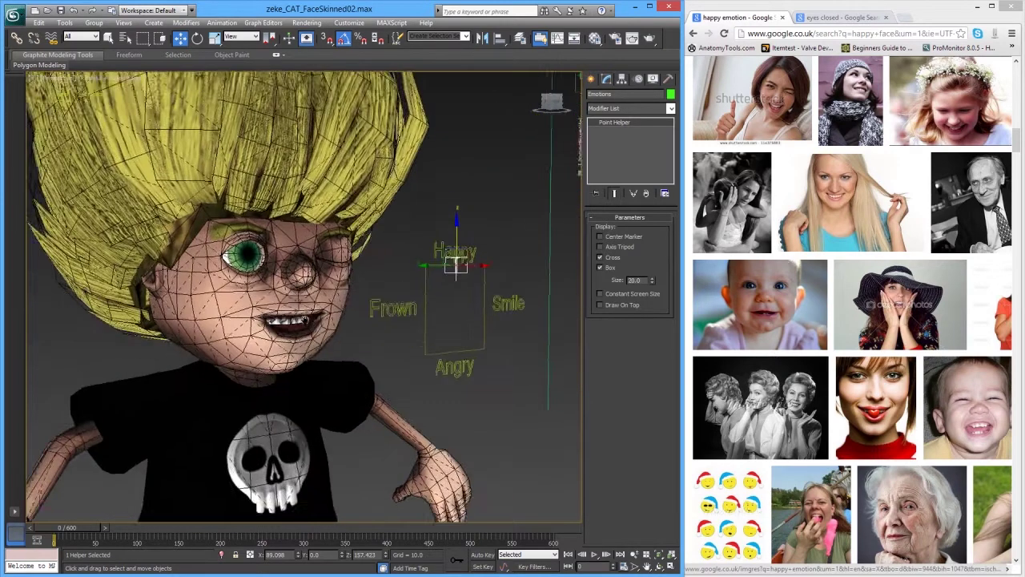
{"action": "middle_click_drag", "start_coordinate": [305, 319], "coordinate": [313, 331]}
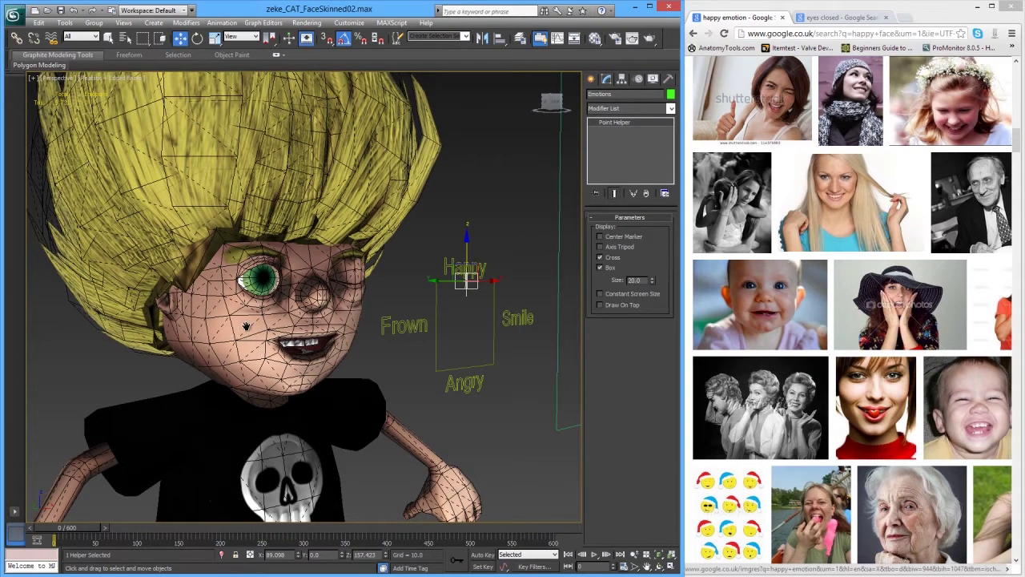
{"action": "scroll", "coordinate": [245, 327], "scroll_direction": "up", "scroll_amount": 4}
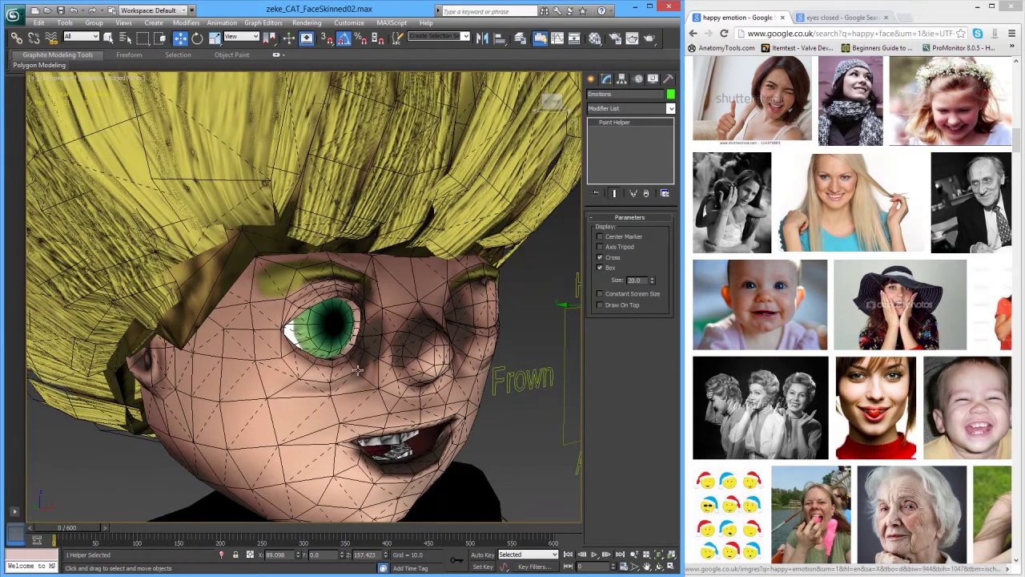
{"action": "scroll", "coordinate": [358, 371], "scroll_direction": "up", "scroll_amount": 4}
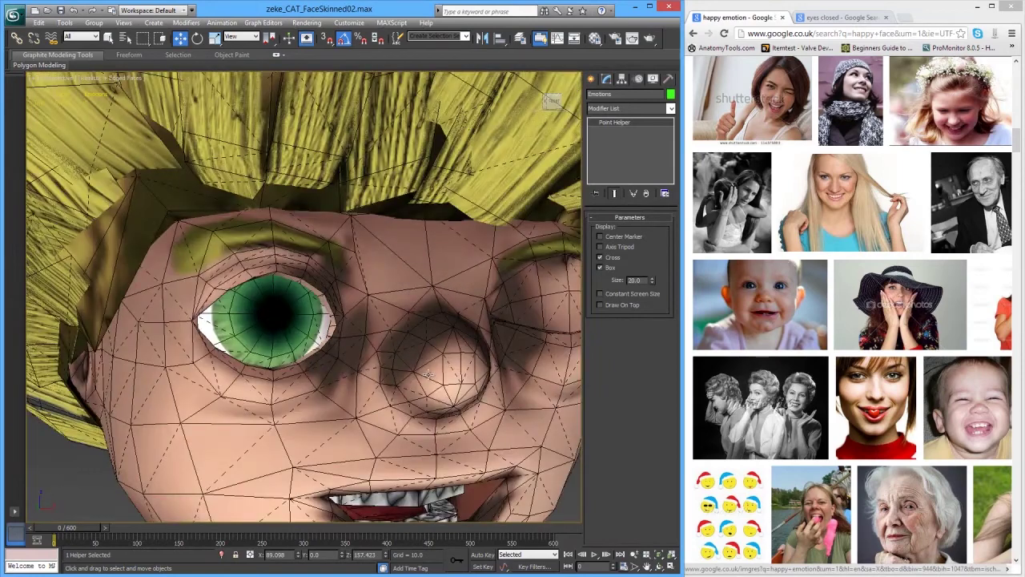
{"action": "scroll", "coordinate": [348, 372], "scroll_direction": "down", "scroll_amount": 5}
Step: Inspect the face bones in wireframe and the mesh around the character's open right eye in shaded display
{"action": "key", "text": "F3"}
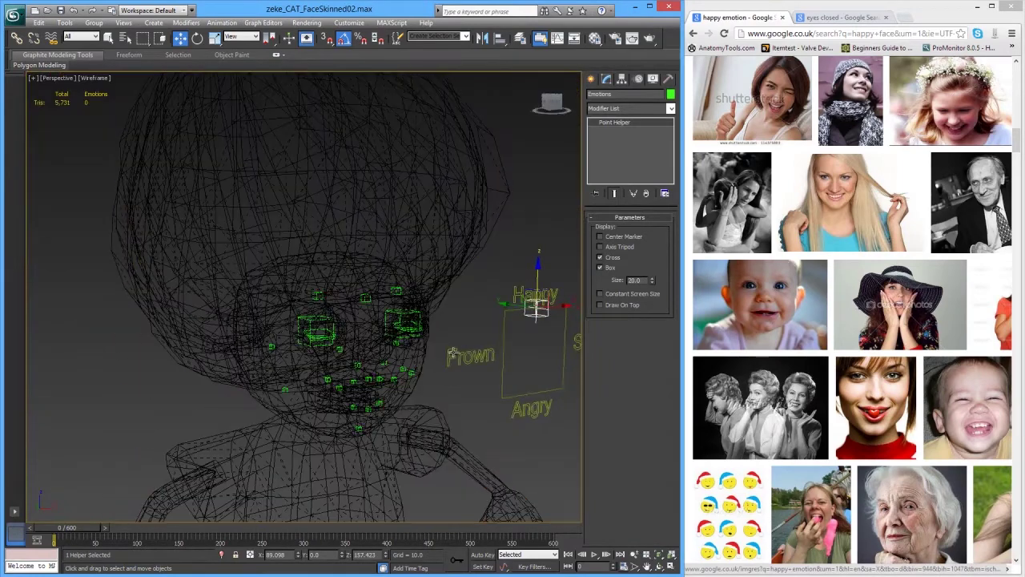
{"action": "left_click_drag", "start_coordinate": [535, 280], "coordinate": [518, 244]}
{"action": "scroll", "coordinate": [328, 335], "scroll_direction": "up", "scroll_amount": 6}
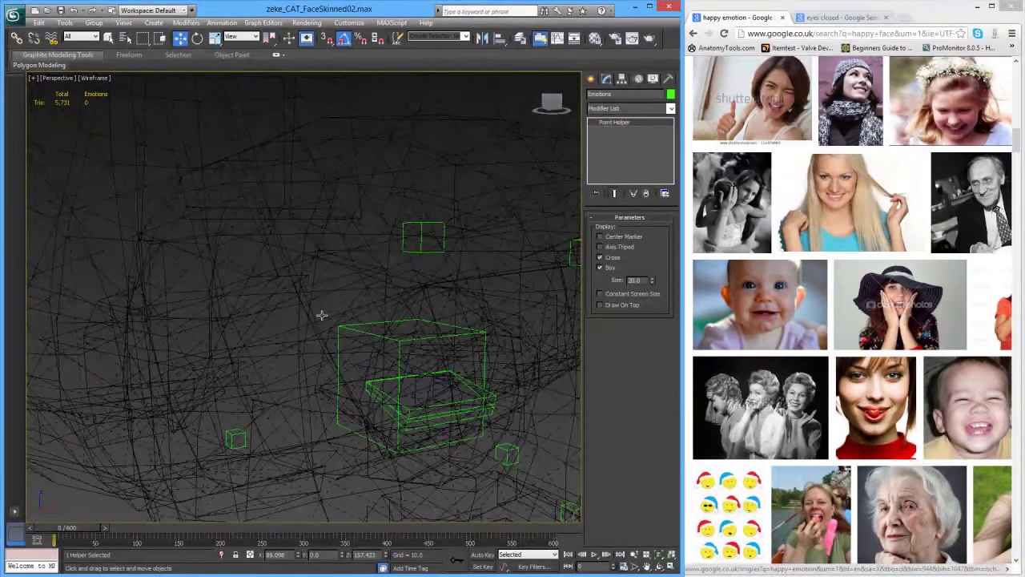
{"action": "key", "text": "F3"}
{"action": "scroll", "coordinate": [268, 325], "scroll_direction": "up", "scroll_amount": 2}
{"action": "scroll", "coordinate": [268, 326], "scroll_direction": "down", "scroll_amount": 4}
{"action": "scroll", "coordinate": [268, 325], "scroll_direction": "up", "scroll_amount": 3}
{"action": "scroll", "coordinate": [299, 332], "scroll_direction": "down", "scroll_amount": 6}
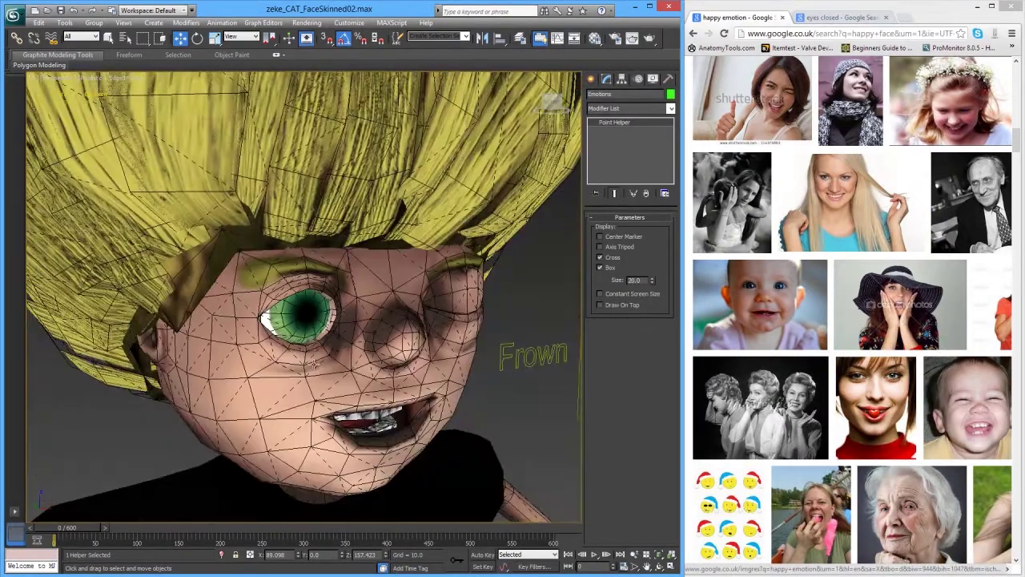
{"action": "scroll", "coordinate": [428, 342], "scroll_direction": "up", "scroll_amount": 5}
{"action": "scroll", "coordinate": [428, 341], "scroll_direction": "down", "scroll_amount": 3}
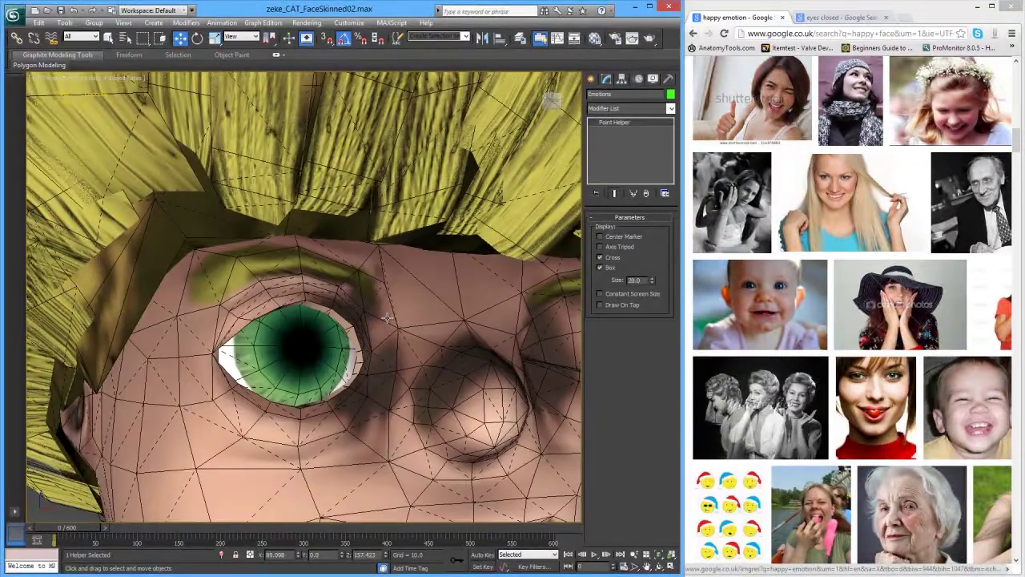
Step: Select the zeke mesh, enable envelope editing in its Skin modifier, move the Weight Tool aside, and select the R_UpperEyeLid bone
{"action": "left_click", "coordinate": [388, 318]}
{"action": "left_click", "coordinate": [632, 232]}
{"action": "left_click", "coordinate": [637, 232]}
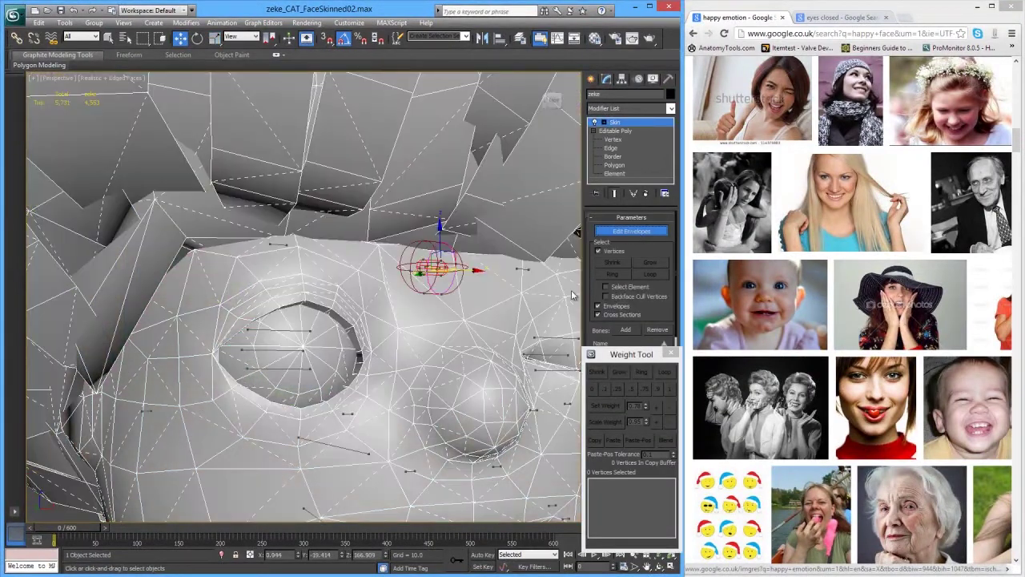
{"action": "left_click_drag", "start_coordinate": [630, 358], "coordinate": [721, 325]}
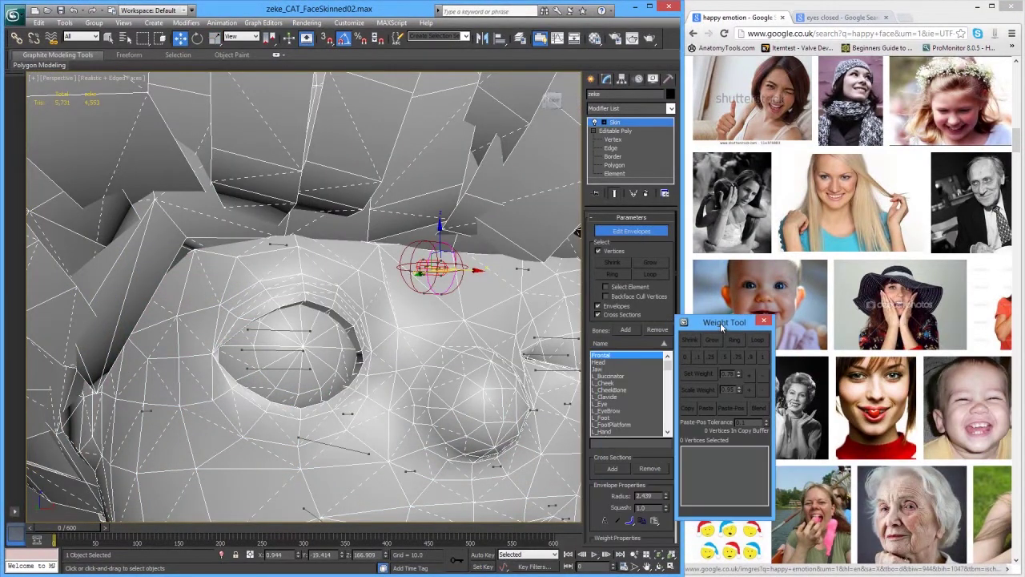
{"action": "left_click", "coordinate": [276, 330]}
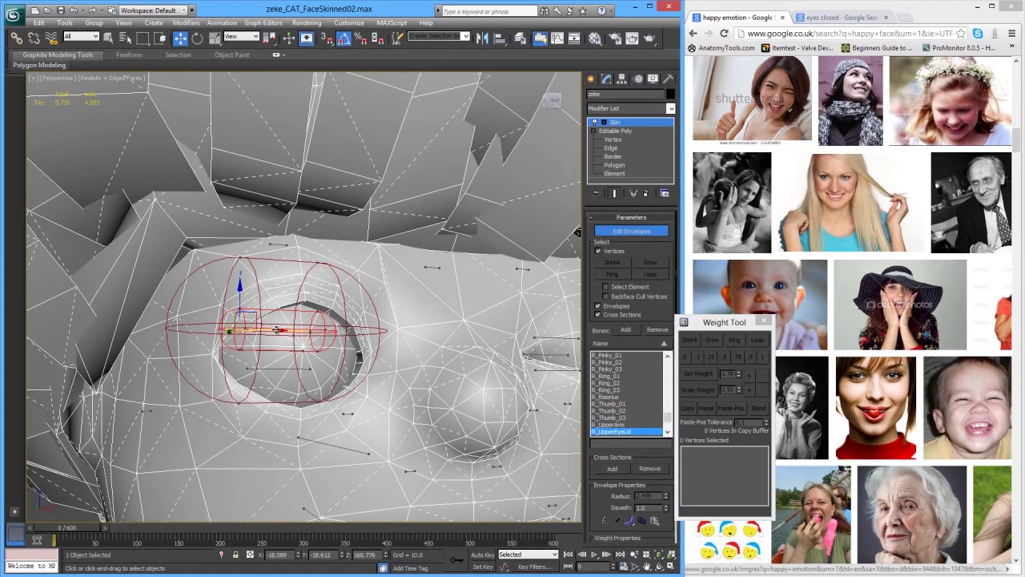
Step: Select the five vertices along the inner rim of the right upper eyelid and weight them 1 to R_UpperEyeLid
{"action": "scroll", "coordinate": [296, 318], "scroll_direction": "up", "scroll_amount": 5}
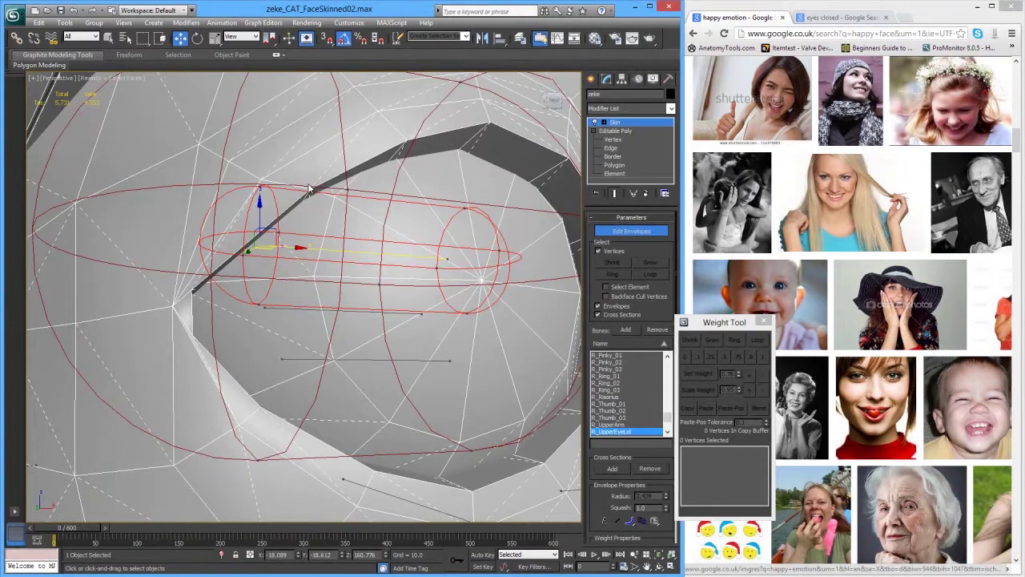
{"action": "left_click", "coordinate": [310, 190]}
{"action": "left_click", "coordinate": [406, 140], "text": "ctrl"}
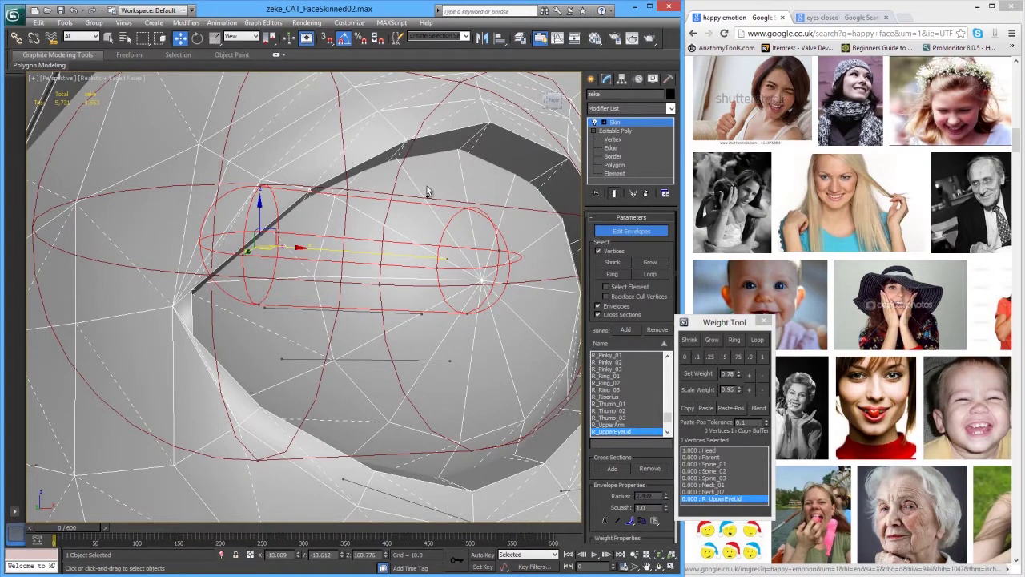
{"action": "middle_click_drag", "start_coordinate": [487, 120], "coordinate": [429, 165], "text": "alt"}
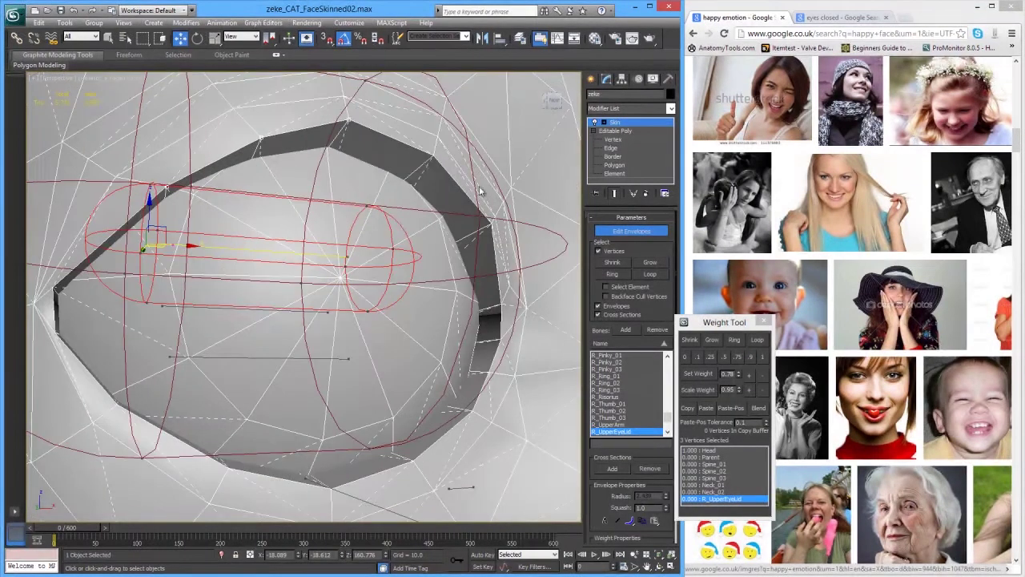
{"action": "left_click", "coordinate": [491, 224], "text": "ctrl"}
{"action": "scroll", "coordinate": [437, 275], "scroll_direction": "down", "scroll_amount": 5}
{"action": "middle_click_drag", "start_coordinate": [436, 275], "coordinate": [325, 316], "text": "alt"}
{"action": "scroll", "coordinate": [324, 315], "scroll_direction": "up", "scroll_amount": 3}
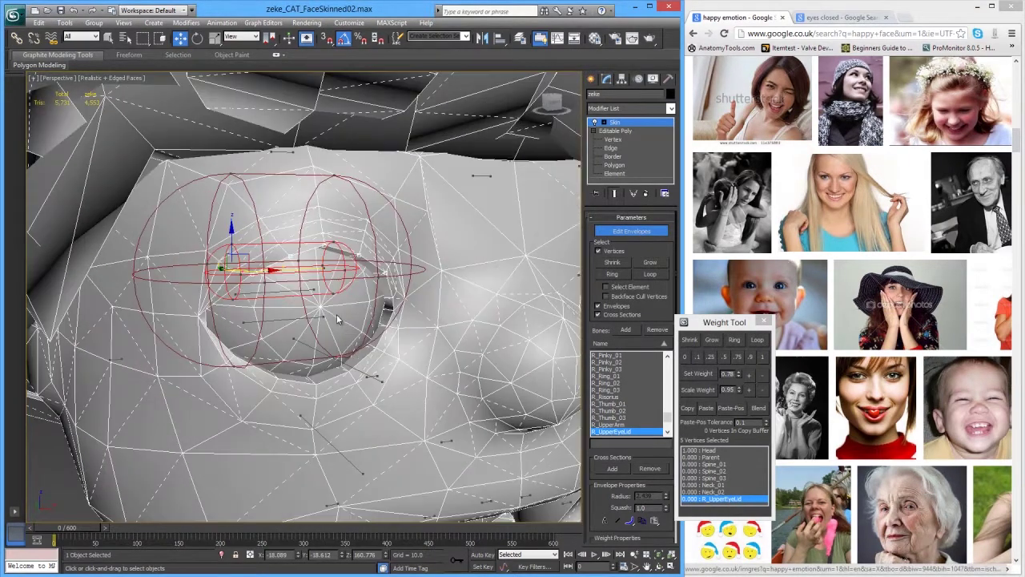
{"action": "left_click", "coordinate": [762, 358]}
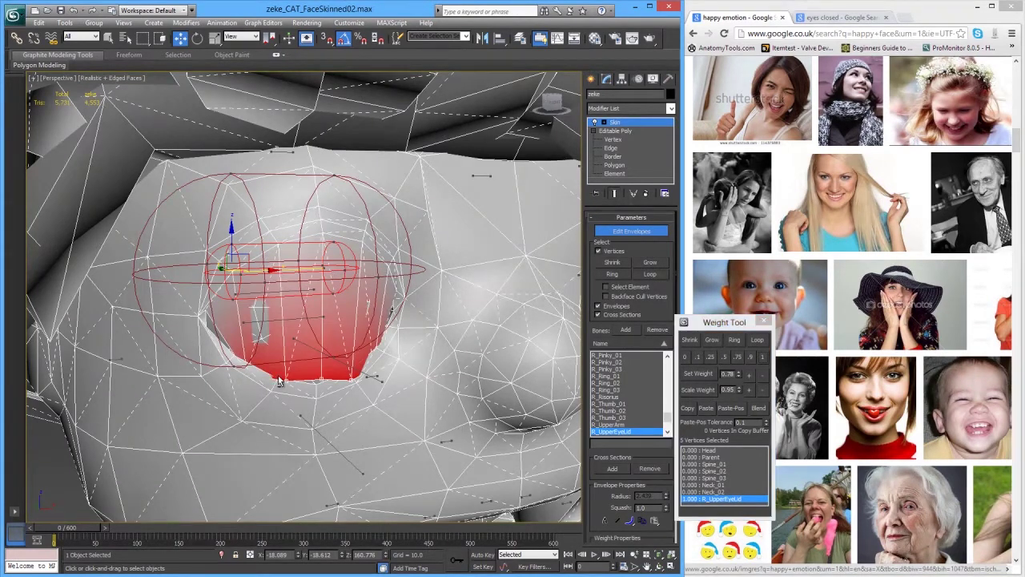
Step: Set the weight of the five selected upper-lid rim vertices to 0.5 on R_UpperEyeLid
{"action": "key", "text": "F3"}
{"action": "middle_click_drag", "start_coordinate": [321, 383], "coordinate": [330, 338], "text": "alt"}
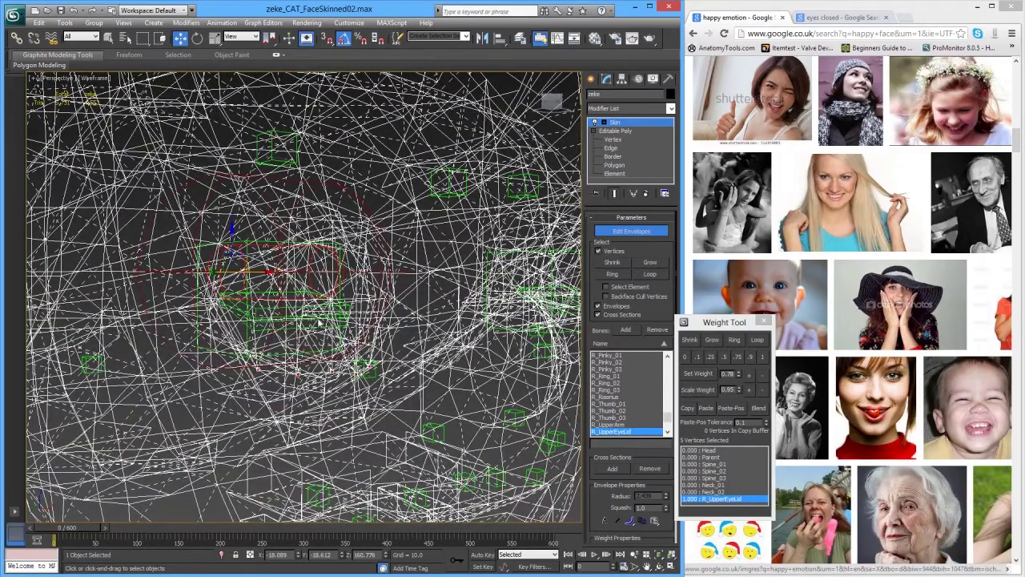
{"action": "key", "text": "F3"}
{"action": "mouse_move", "coordinate": [315, 329]}
{"action": "middle_mouse_down", "text": "alt"}
{"action": "mouse_move", "coordinate": [299, 336]}
{"action": "mouse_move", "coordinate": [319, 334]}
{"action": "middle_mouse_up", "text": "alt"}
{"action": "left_click", "coordinate": [726, 357]}
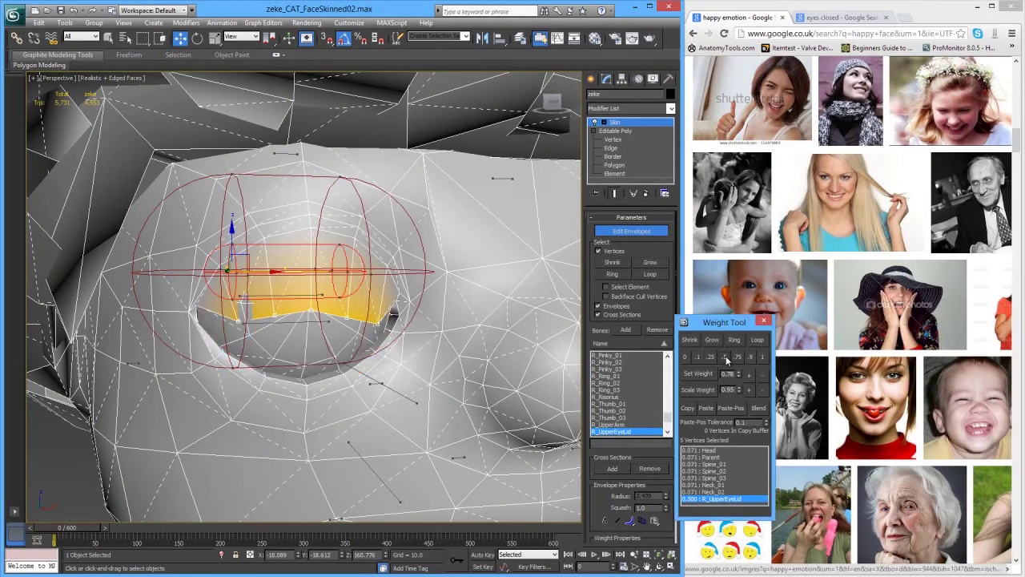
Step: Compare the right upper eyelid's position with the character's left eye from several angles, in shaded and wireframe display
{"action": "scroll", "coordinate": [464, 366], "scroll_direction": "down", "scroll_amount": 5}
{"action": "middle_click_drag", "start_coordinate": [464, 366], "coordinate": [414, 368], "text": "alt"}
{"action": "scroll", "coordinate": [415, 368], "scroll_direction": "up", "scroll_amount": 5}
{"action": "middle_click_drag", "start_coordinate": [265, 357], "coordinate": [449, 342], "text": "alt"}
{"action": "scroll", "coordinate": [417, 335], "scroll_direction": "down", "scroll_amount": 5}
{"action": "scroll", "coordinate": [450, 342], "scroll_direction": "up", "scroll_amount": 5}
{"action": "key", "text": "F3"}
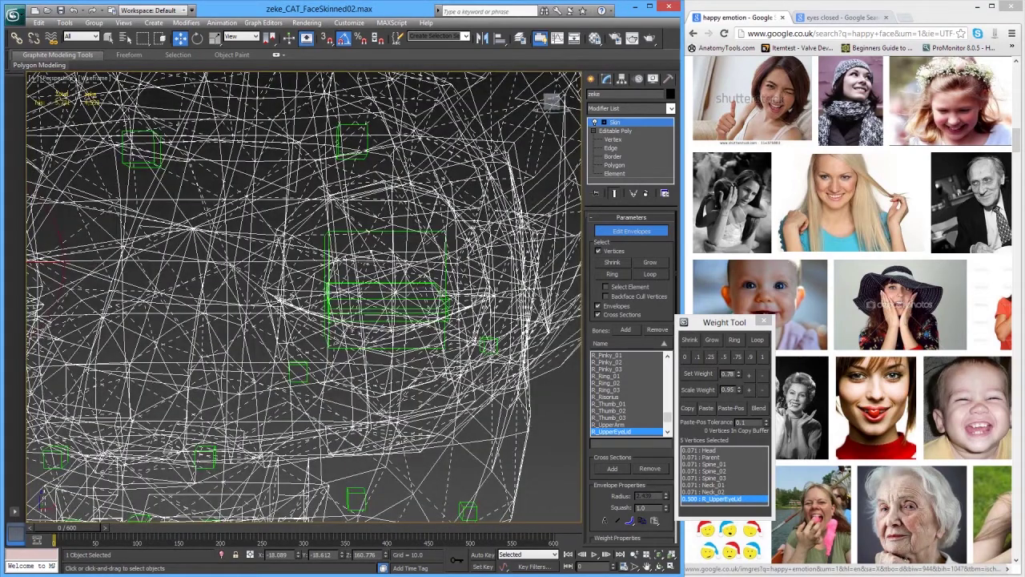
{"action": "left_click", "coordinate": [350, 326]}
{"action": "scroll", "coordinate": [272, 348], "scroll_direction": "down", "scroll_amount": 5}
{"action": "middle_click_drag", "start_coordinate": [273, 348], "coordinate": [317, 340]}
{"action": "key", "text": "F3"}
{"action": "scroll", "coordinate": [322, 340], "scroll_direction": "up", "scroll_amount": 5}
{"action": "key", "text": "ctrl+z"}
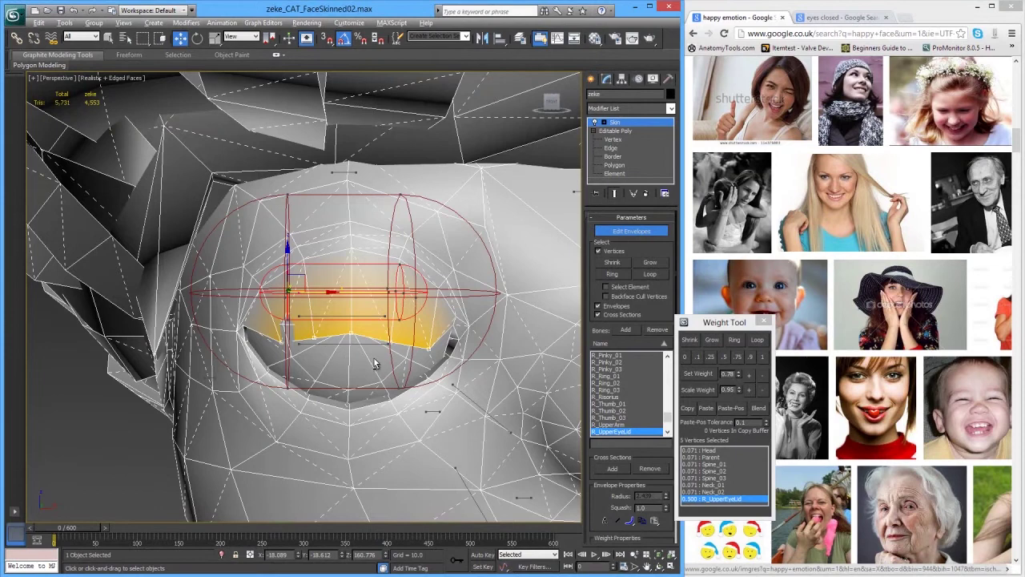
{"action": "middle_click_drag", "start_coordinate": [376, 361], "coordinate": [407, 371], "text": "alt"}
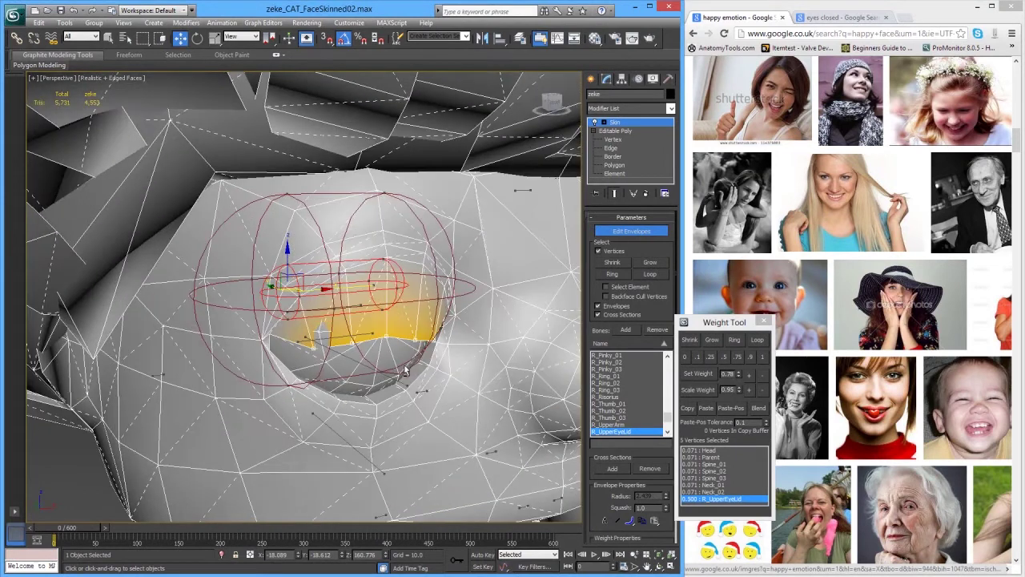
Step: Try slightly higher weights such as 0.55 on the five lid-rim vertices, and return them to 0.5
{"action": "left_click", "coordinate": [750, 375]}
{"action": "left_click", "coordinate": [751, 375]}
{"action": "left_click", "coordinate": [761, 376]}
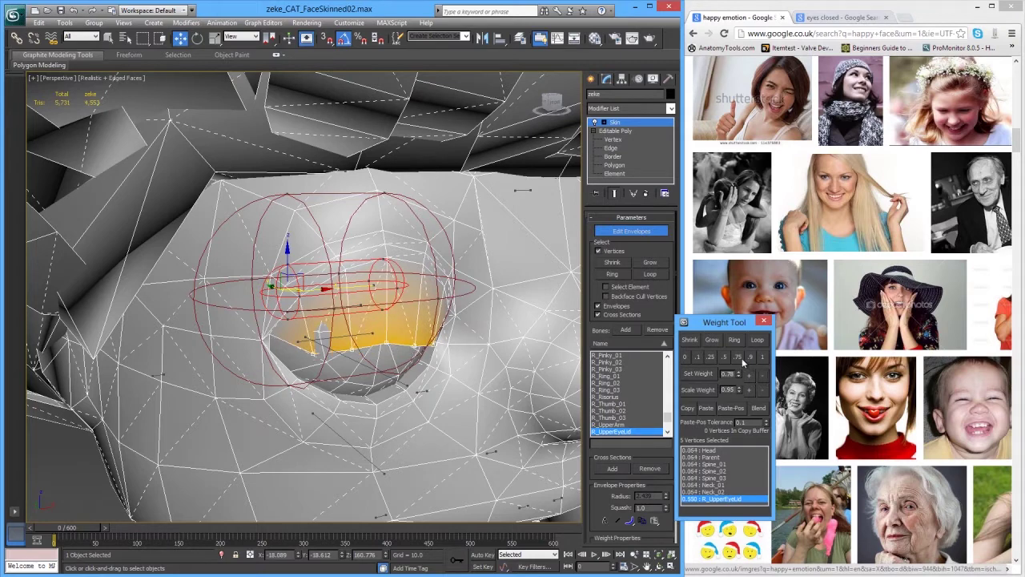
{"action": "left_click", "coordinate": [741, 359]}
{"action": "left_click", "coordinate": [725, 357]}
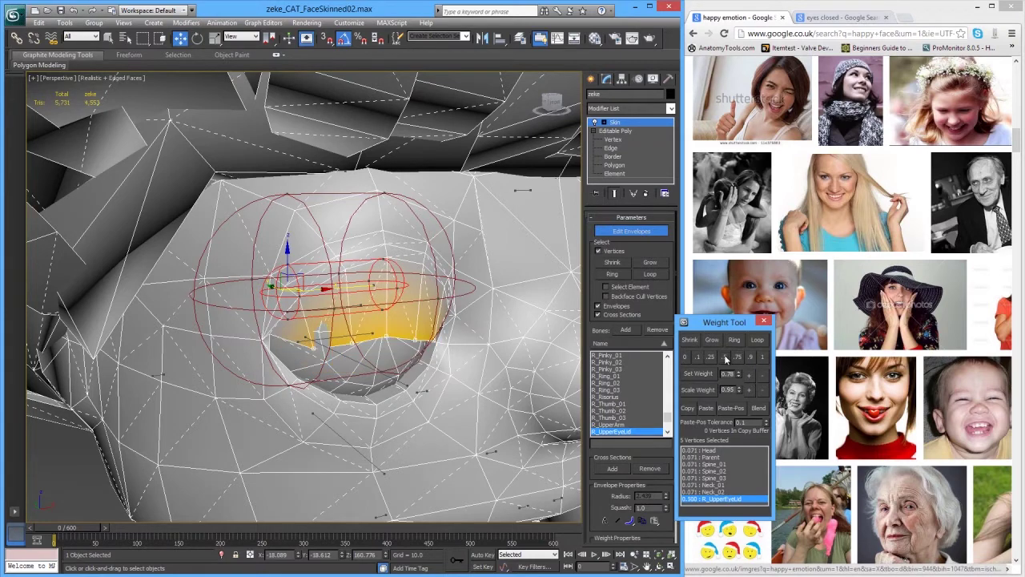
Step: Select the single vertex at the right eyelid's inner corner and weight it 0.3 to R_UpperEyeLid
{"action": "middle_click_drag", "start_coordinate": [398, 362], "coordinate": [434, 334], "text": "alt"}
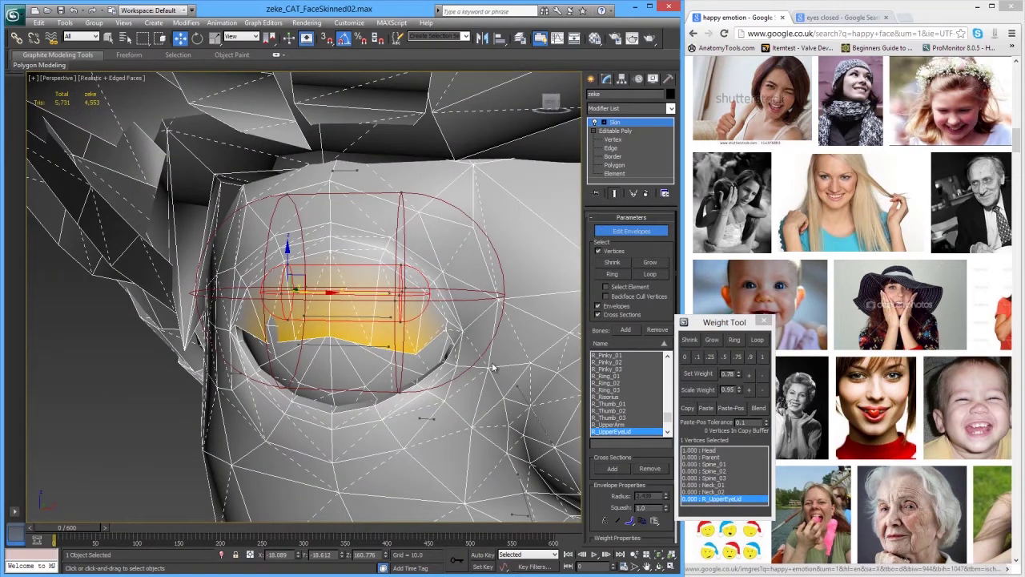
{"action": "left_click", "coordinate": [711, 357]}
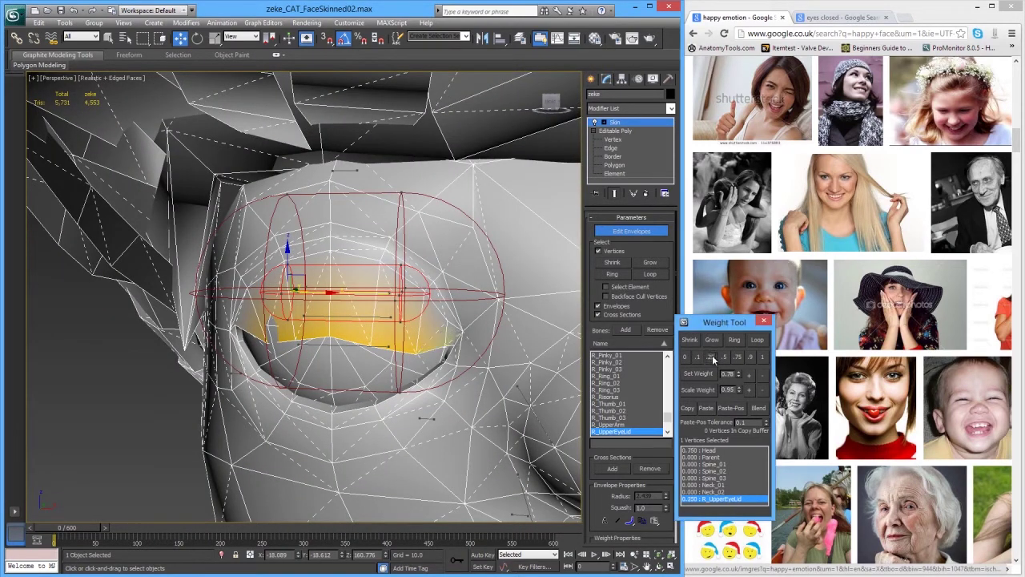
{"action": "left_click", "coordinate": [749, 374]}
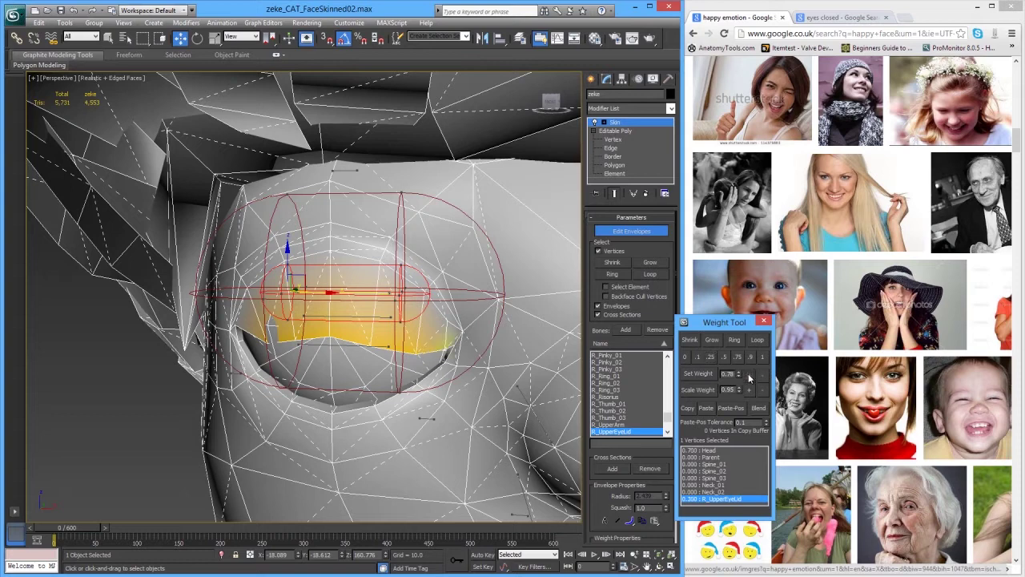
Step: Select the two rim vertices on either side of the upper lid's middle vertex and weight them 0.6 to R_UpperEyeLid
{"action": "left_click", "coordinate": [260, 338]}
{"action": "middle_click_drag", "start_coordinate": [259, 338], "coordinate": [287, 339], "text": "alt"}
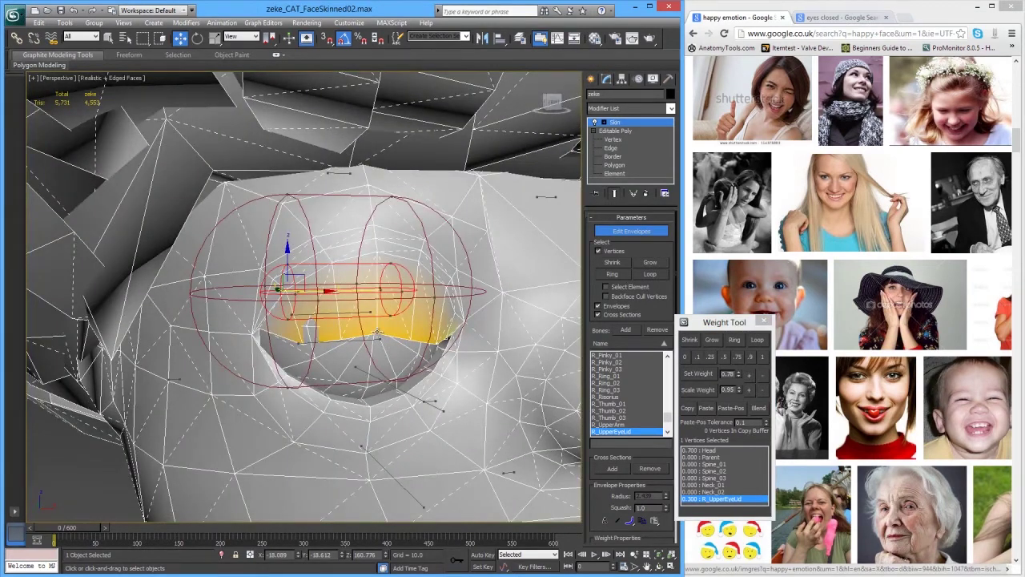
{"action": "middle_click_drag", "start_coordinate": [439, 357], "coordinate": [396, 345], "text": "alt"}
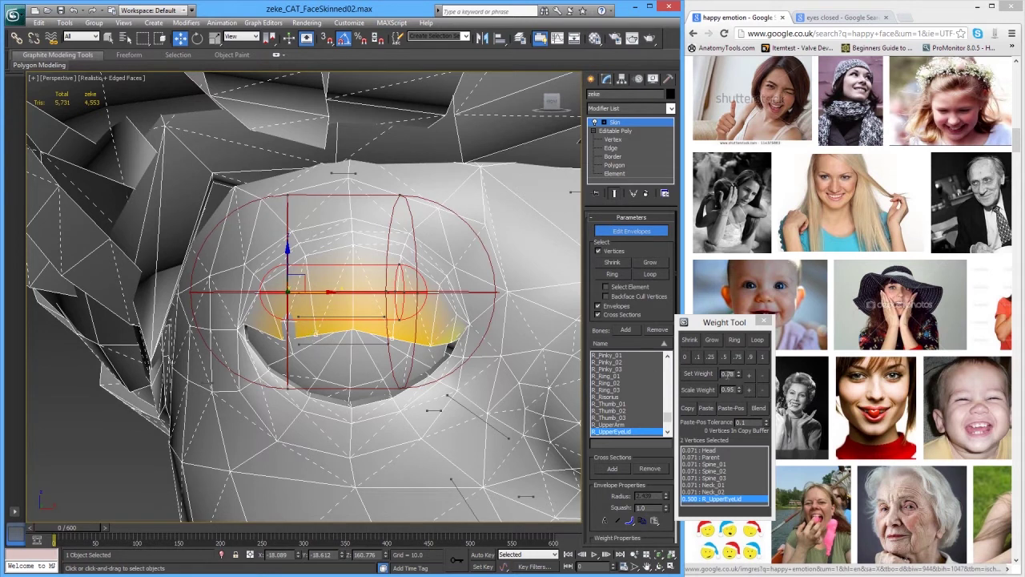
{"action": "left_click", "coordinate": [749, 375]}
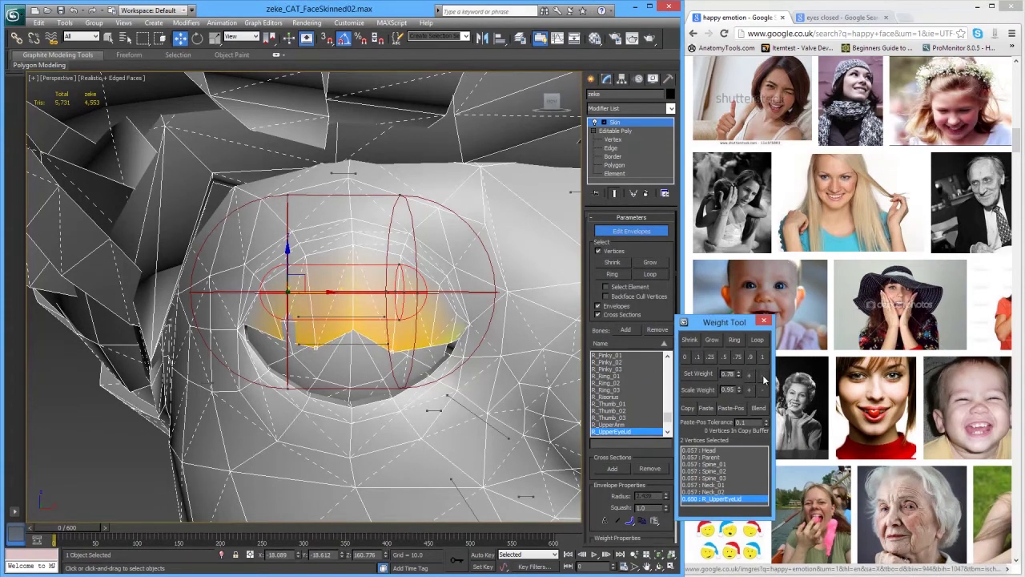
{"action": "left_click", "coordinate": [758, 377]}
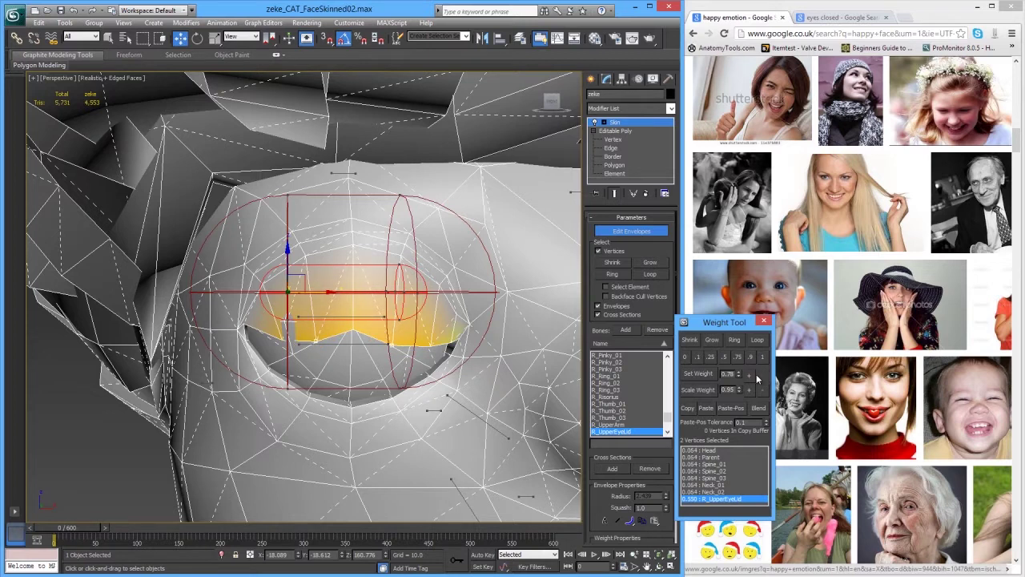
{"action": "left_click", "coordinate": [751, 376]}
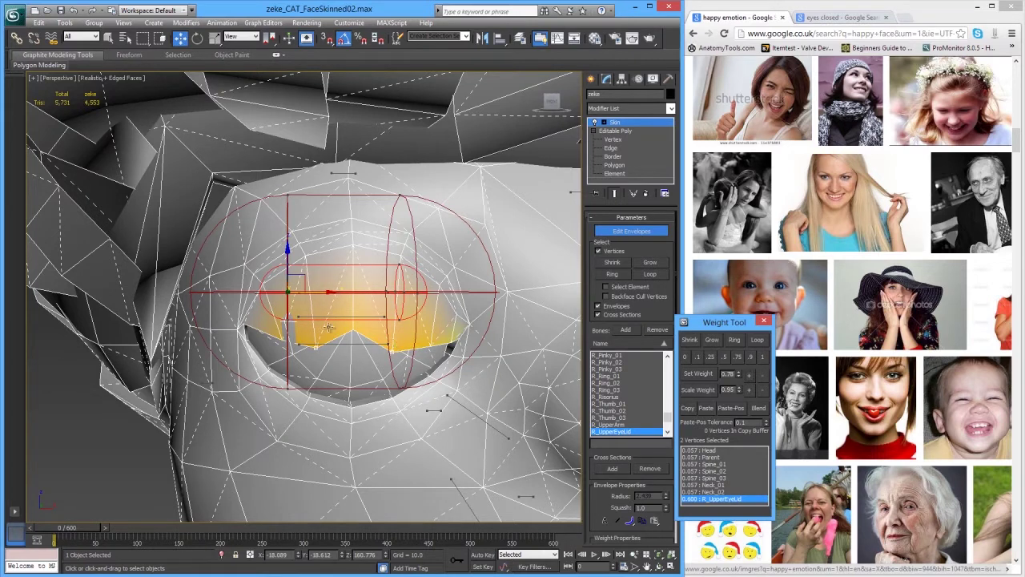
Step: Weight the middle vertex of the right upper lid's rim 0.65 to R_UpperEyeLid and check the lid's curve
{"action": "left_click", "coordinate": [356, 335]}
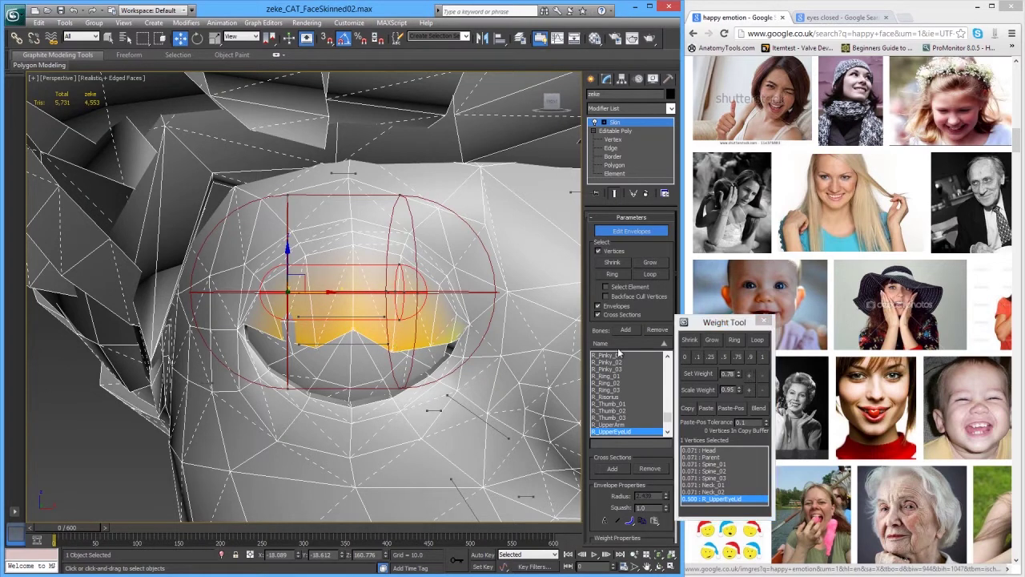
{"action": "left_click", "coordinate": [750, 376]}
{"action": "left_click", "coordinate": [751, 376]}
{"action": "left_click", "coordinate": [750, 376]}
{"action": "scroll", "coordinate": [225, 346], "scroll_direction": "down", "scroll_amount": 4}
{"action": "middle_click_drag", "start_coordinate": [224, 346], "coordinate": [313, 342]}
{"action": "middle_click_drag", "start_coordinate": [433, 349], "coordinate": [356, 381], "text": "alt"}
{"action": "scroll", "coordinate": [356, 381], "scroll_direction": "up", "scroll_amount": 4}
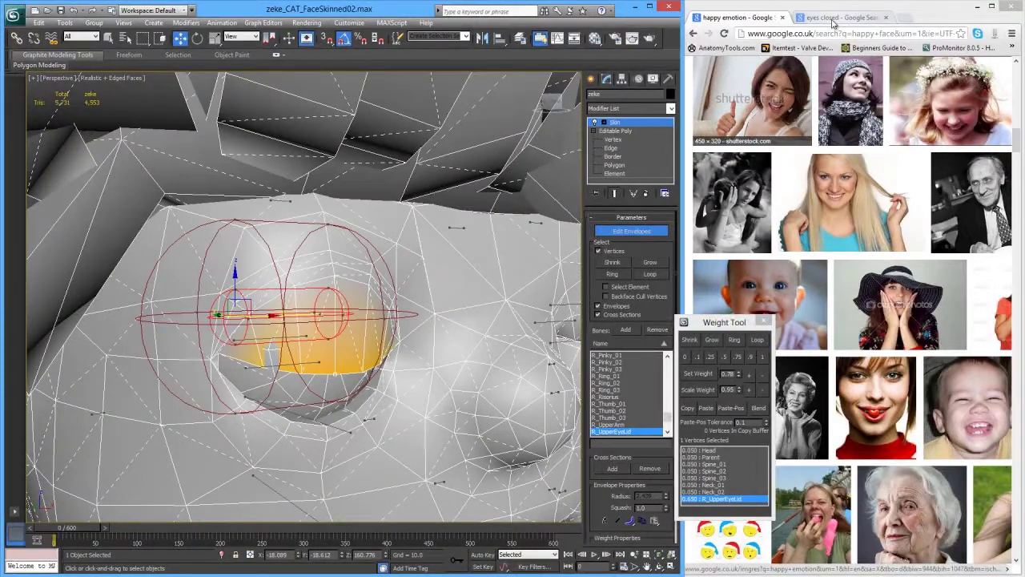
Step: Switch the browser to the "eyes closed" reference images and move the Weight Tool window over the reference photos
{"action": "left_click", "coordinate": [838, 18]}
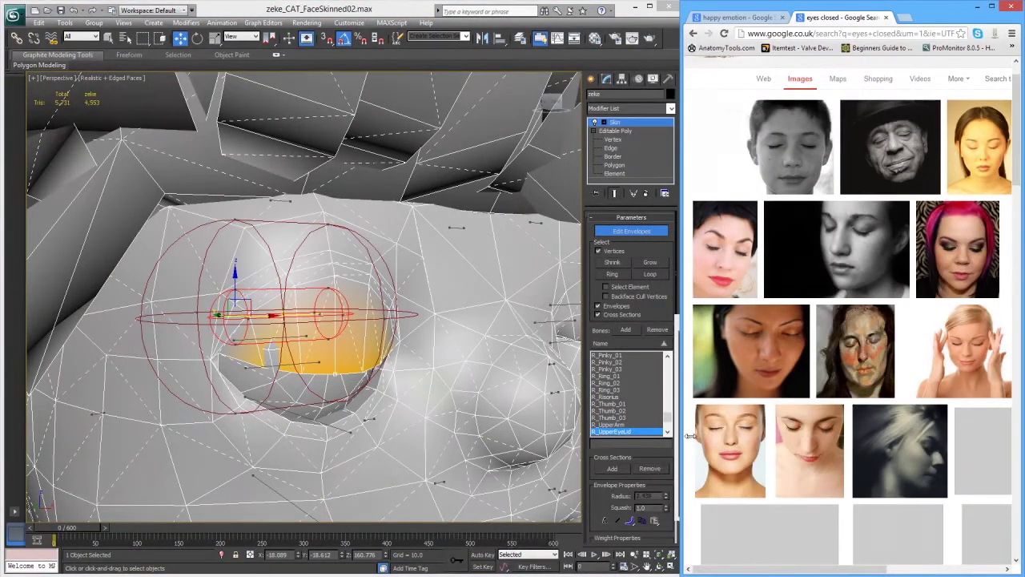
{"action": "middle_click_drag", "start_coordinate": [336, 387], "coordinate": [427, 390], "text": "alt"}
{"action": "scroll", "coordinate": [433, 385], "scroll_direction": "down", "scroll_amount": 4}
{"action": "left_click_drag", "start_coordinate": [733, 325], "coordinate": [596, 281]}
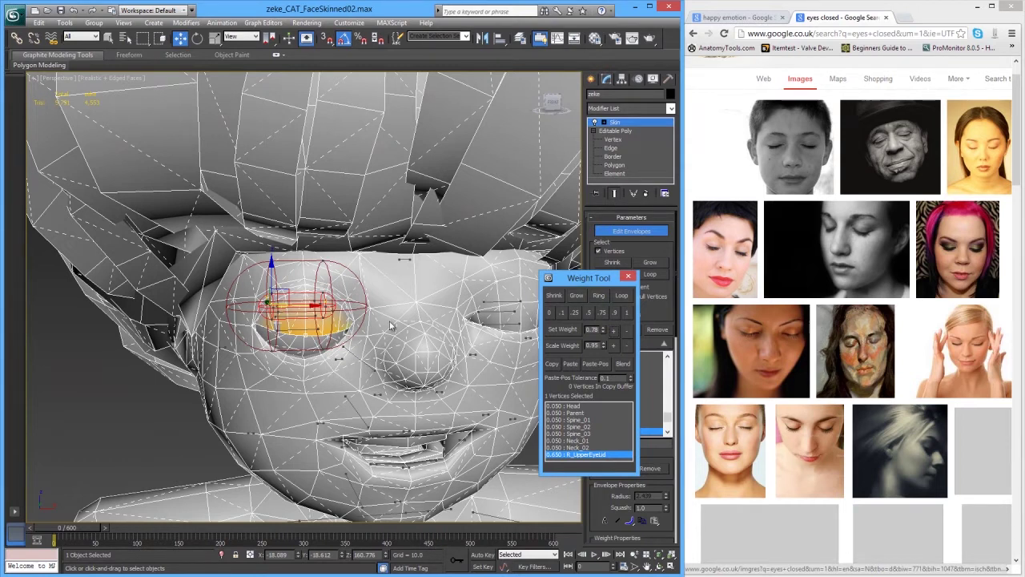
{"action": "left_click_drag", "start_coordinate": [581, 285], "coordinate": [904, 382]}
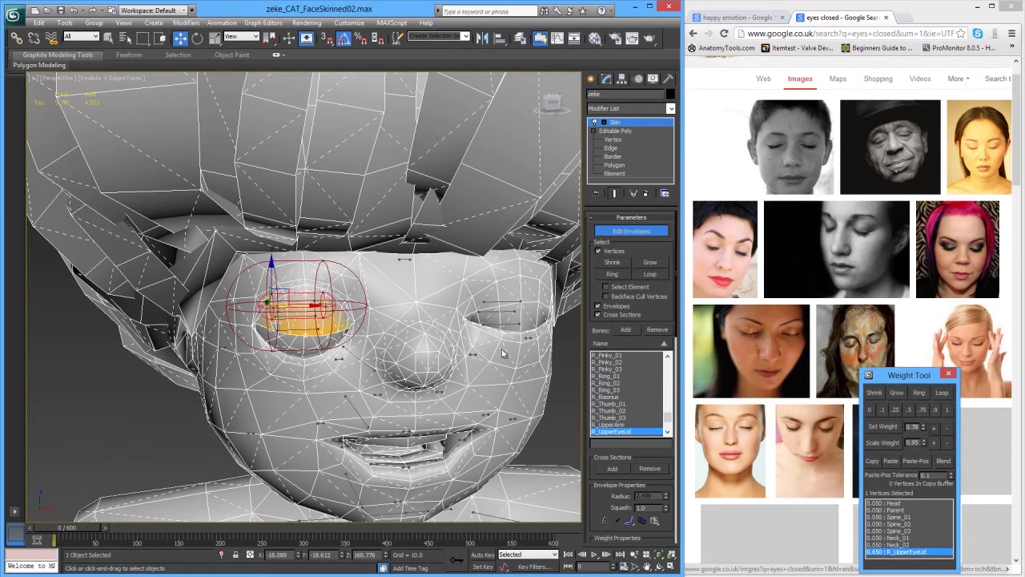
{"action": "scroll", "coordinate": [415, 349], "scroll_direction": "down", "scroll_amount": 4}
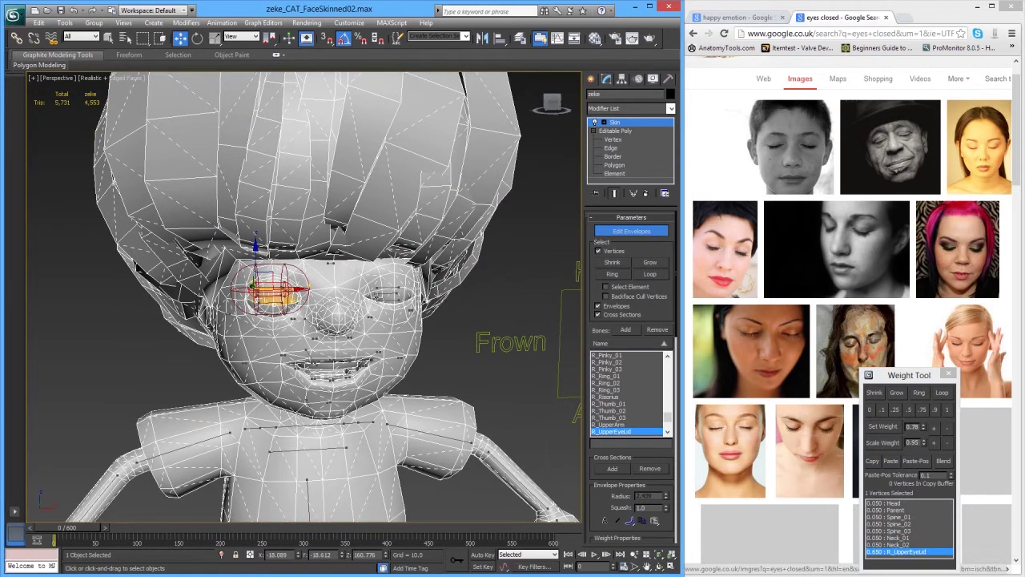
{"action": "scroll", "coordinate": [286, 314], "scroll_direction": "up", "scroll_amount": 5}
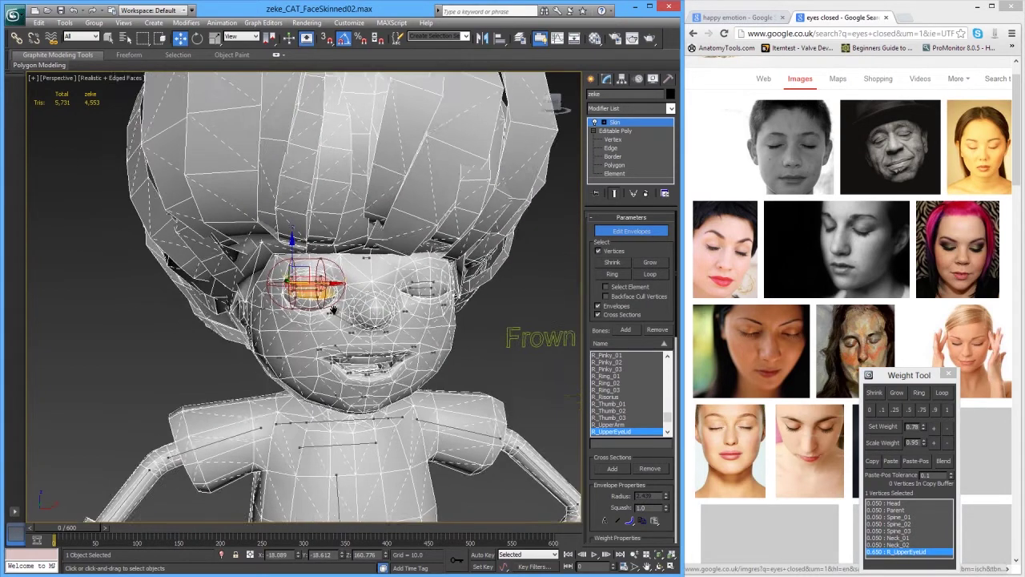
Step: Turn on Select Element and select the whole right eyeball element behind the eyelid
{"action": "middle_click_drag", "start_coordinate": [516, 323], "coordinate": [334, 267], "text": "alt"}
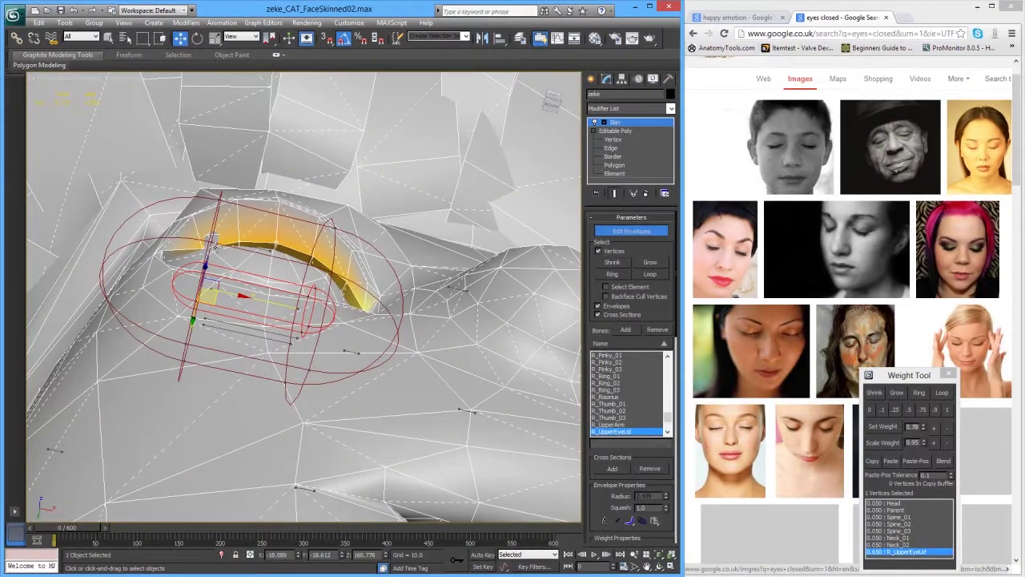
{"action": "middle_click_drag", "start_coordinate": [217, 248], "coordinate": [240, 277]}
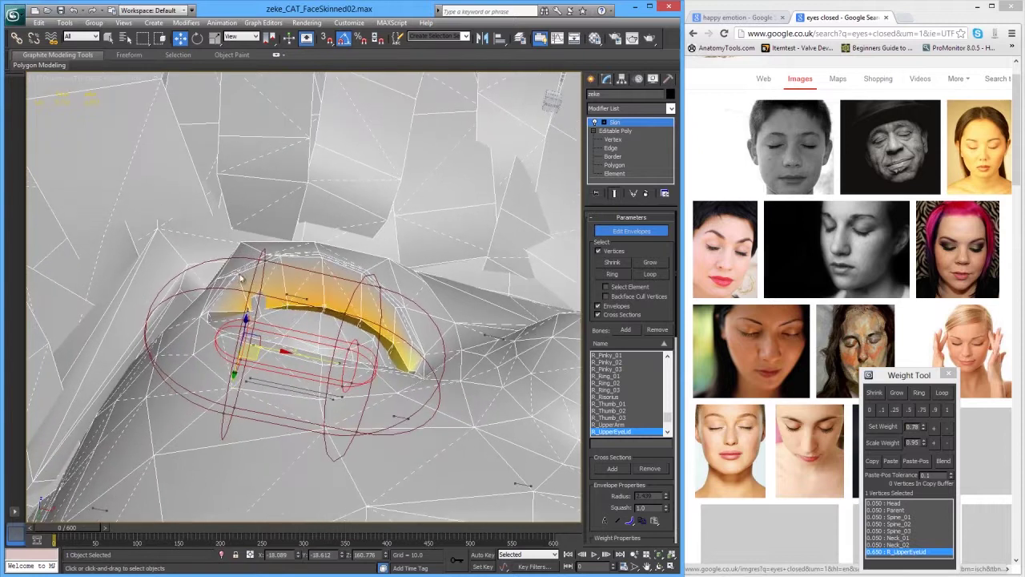
{"action": "left_click", "coordinate": [262, 315]}
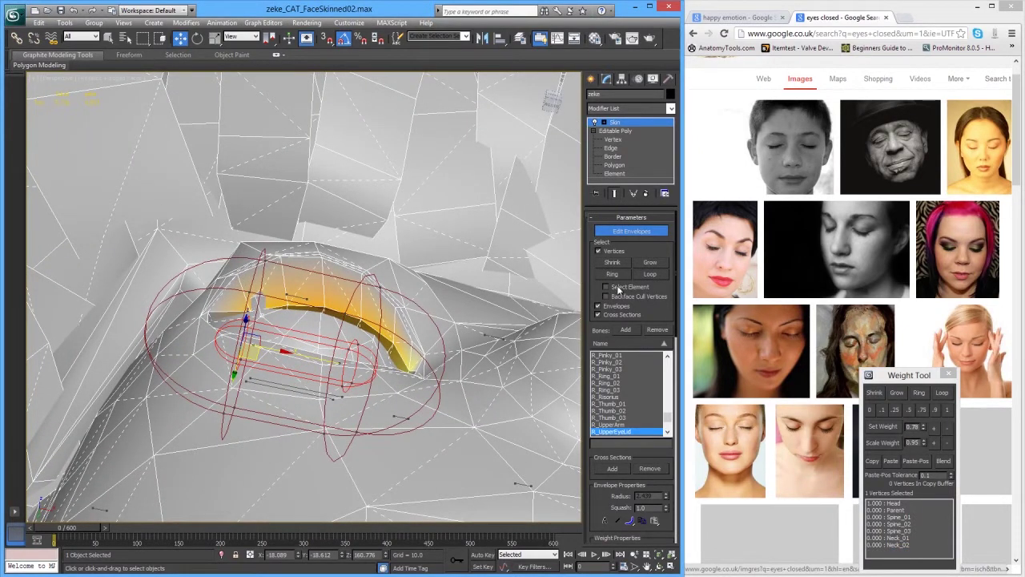
{"action": "left_click", "coordinate": [262, 315]}
{"action": "key", "text": "F3"}
{"action": "mouse_move", "coordinate": [261, 316]}
{"action": "middle_mouse_down", "text": "alt"}
{"action": "mouse_move", "coordinate": [321, 400]}
{"action": "mouse_move", "coordinate": [387, 387]}
{"action": "mouse_move", "coordinate": [401, 375]}
{"action": "mouse_move", "coordinate": [300, 330]}
{"action": "middle_mouse_up", "text": "alt"}
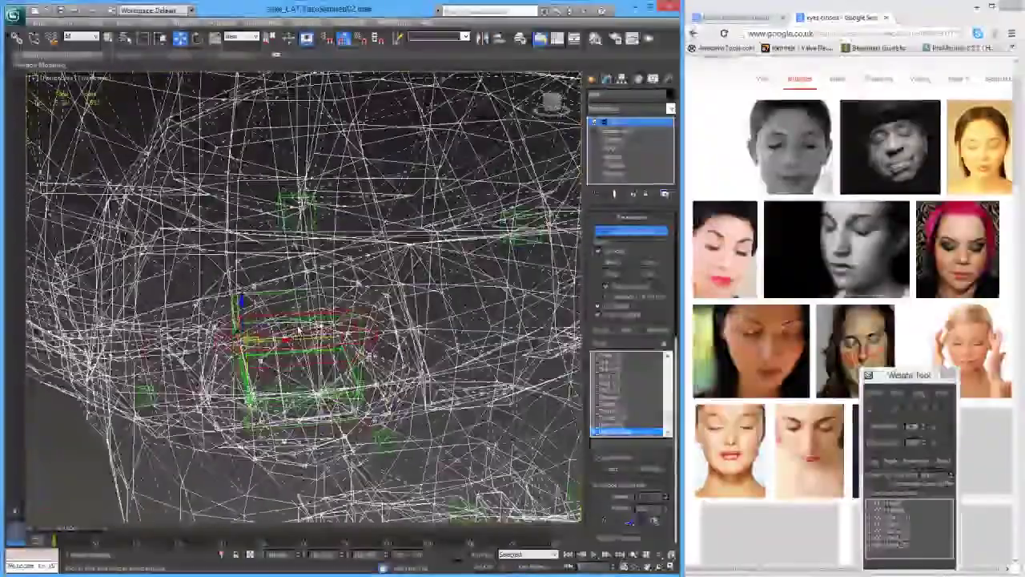
Step: Choose the R_Eye bone and weight all of the right eyeball's vertices 1 to it
{"action": "left_click", "coordinate": [613, 232]}
{"action": "left_click", "coordinate": [614, 232]}
{"action": "middle_click_drag", "start_coordinate": [392, 335], "coordinate": [416, 306]}
{"action": "key", "text": "F3"}
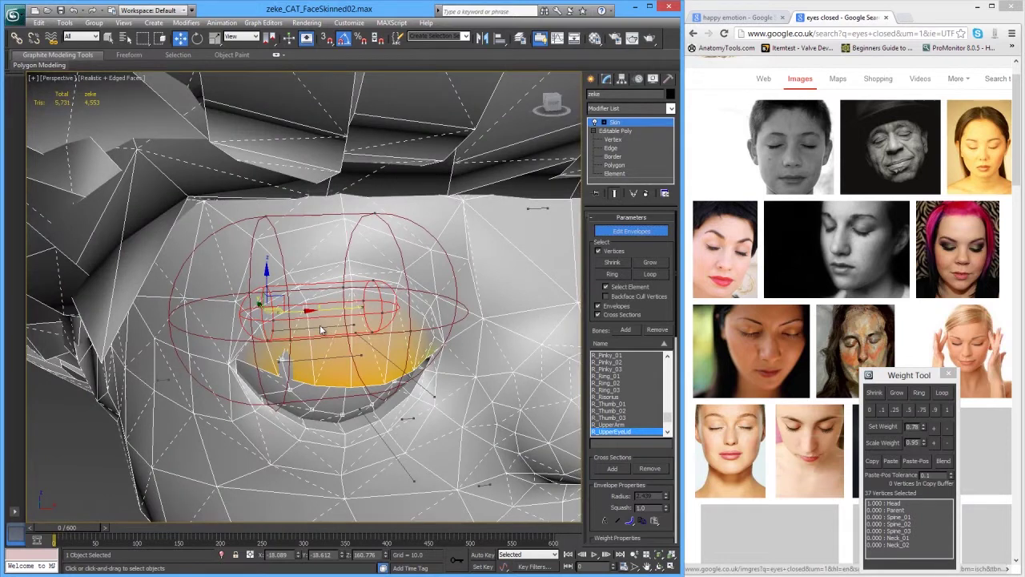
{"action": "left_click", "coordinate": [322, 326]}
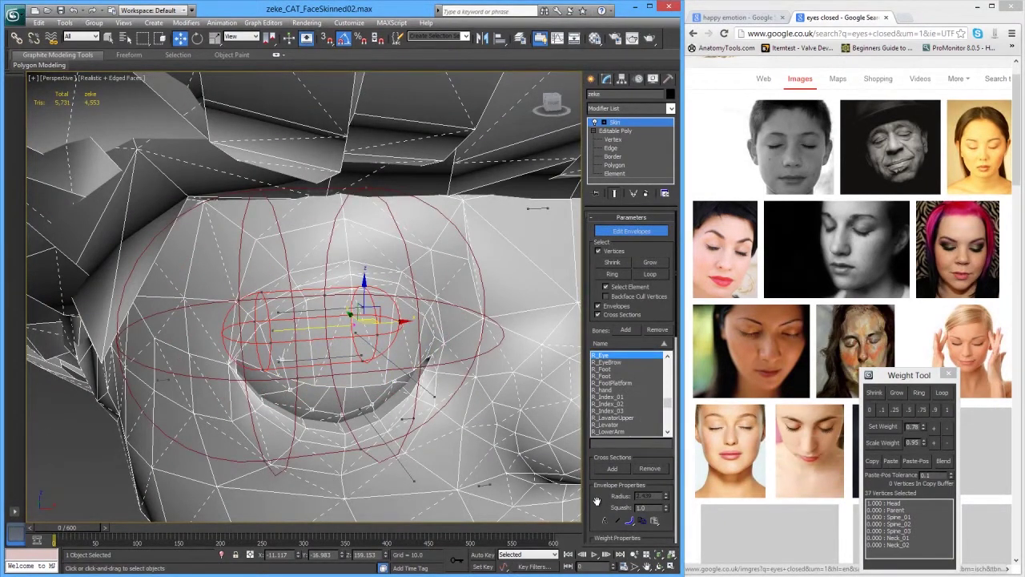
{"action": "left_click", "coordinate": [946, 411]}
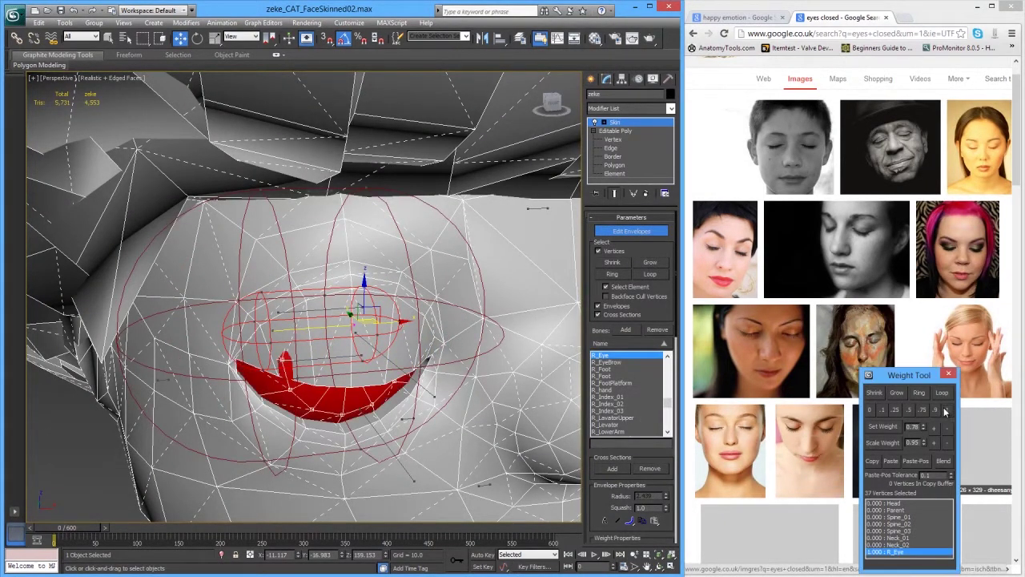
{"action": "middle_click_drag", "start_coordinate": [504, 420], "coordinate": [496, 416], "text": "alt"}
{"action": "middle_click_drag", "start_coordinate": [289, 361], "coordinate": [322, 360]}
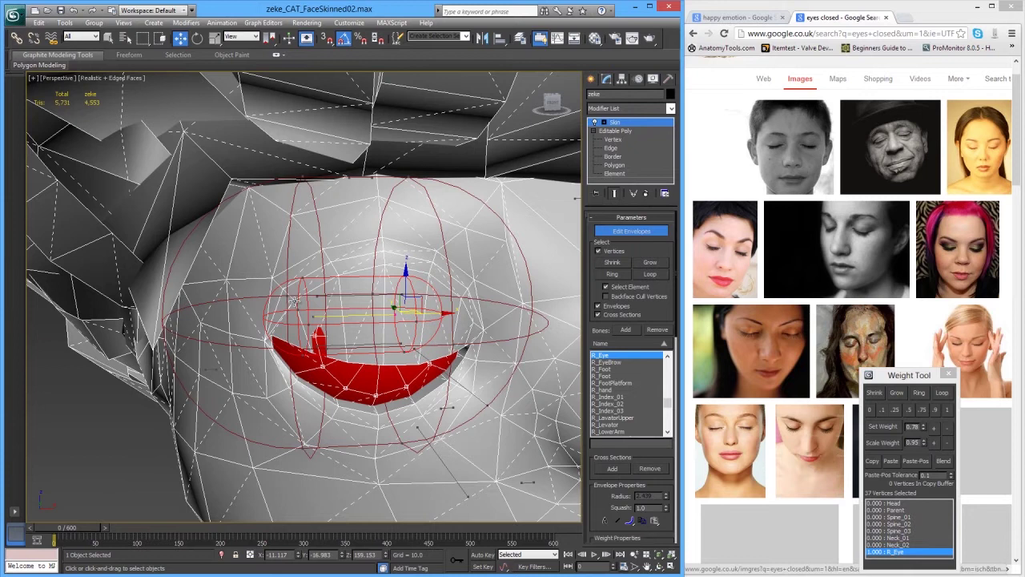
Step: Turn off Select Element, then weight the row of five vertices above the right upper lid's rim 0.25 to R_UpperEyeLid
{"action": "key", "text": "ctrl+a"}
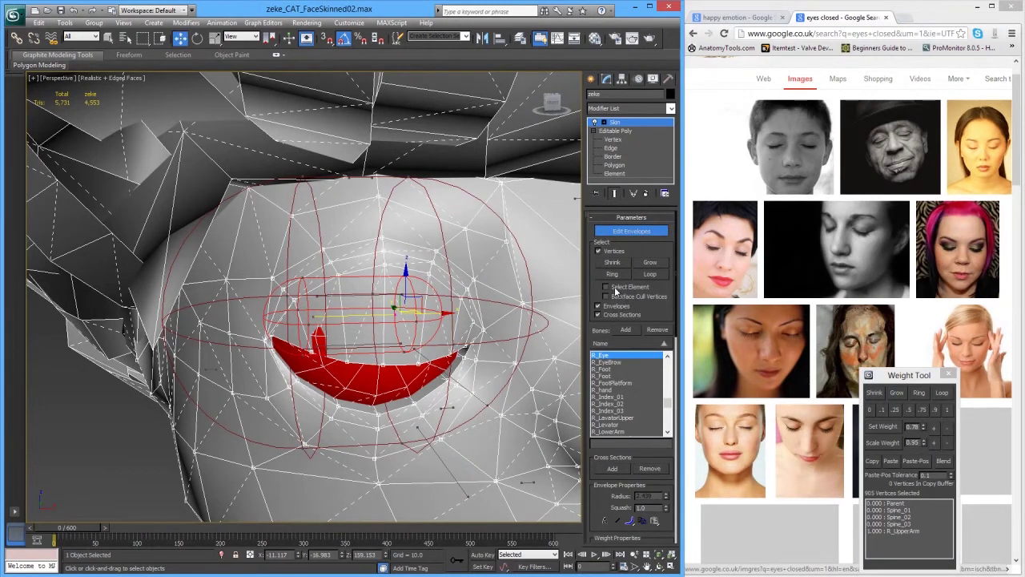
{"action": "left_click", "coordinate": [294, 301]}
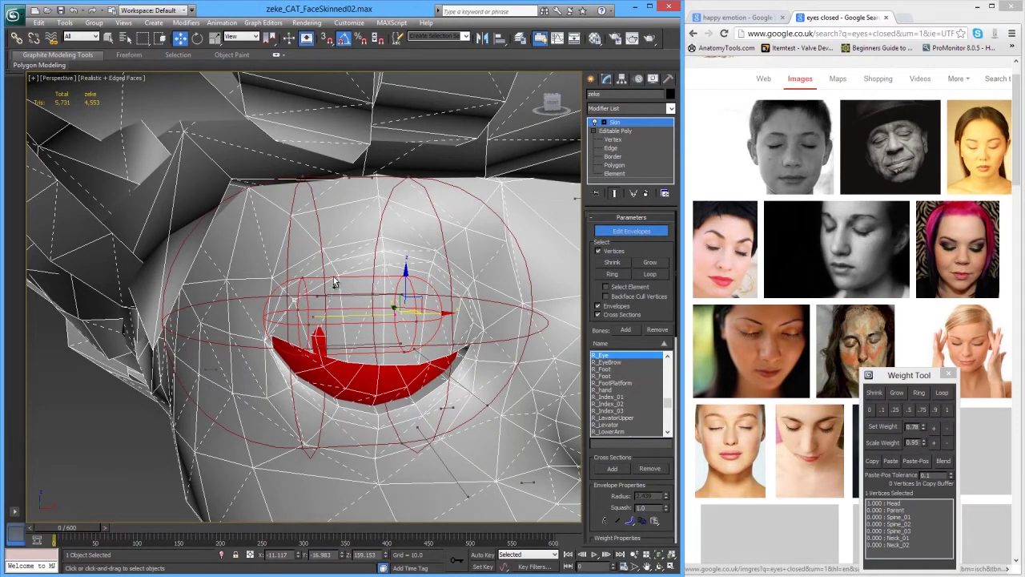
{"action": "left_click", "coordinate": [386, 264], "text": "ctrl"}
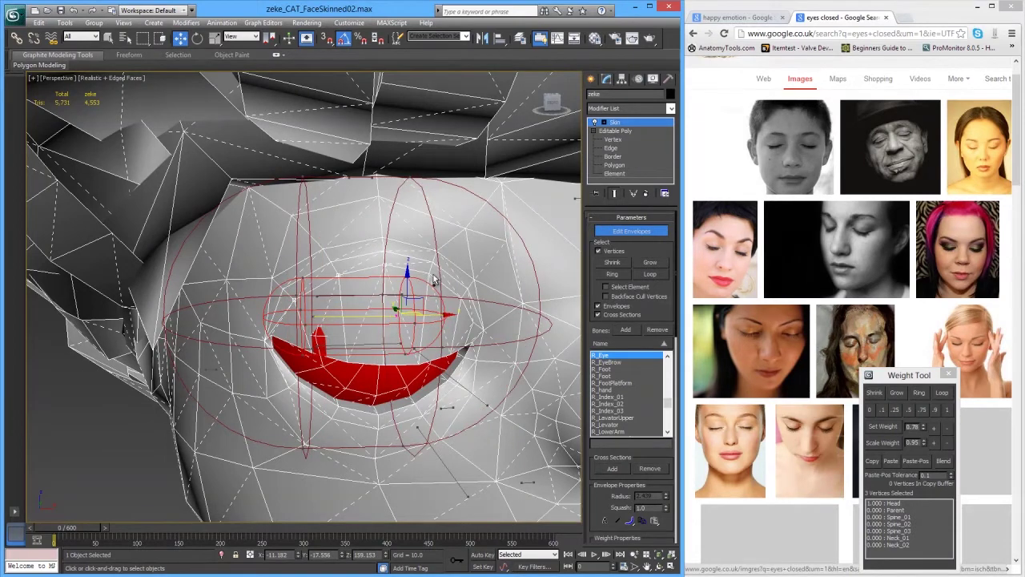
{"action": "left_click", "coordinate": [455, 306], "text": "ctrl"}
{"action": "middle_click_drag", "start_coordinate": [425, 335], "coordinate": [558, 370], "text": "alt"}
{"action": "scroll", "coordinate": [833, 489], "scroll_direction": "down", "scroll_amount": 1}
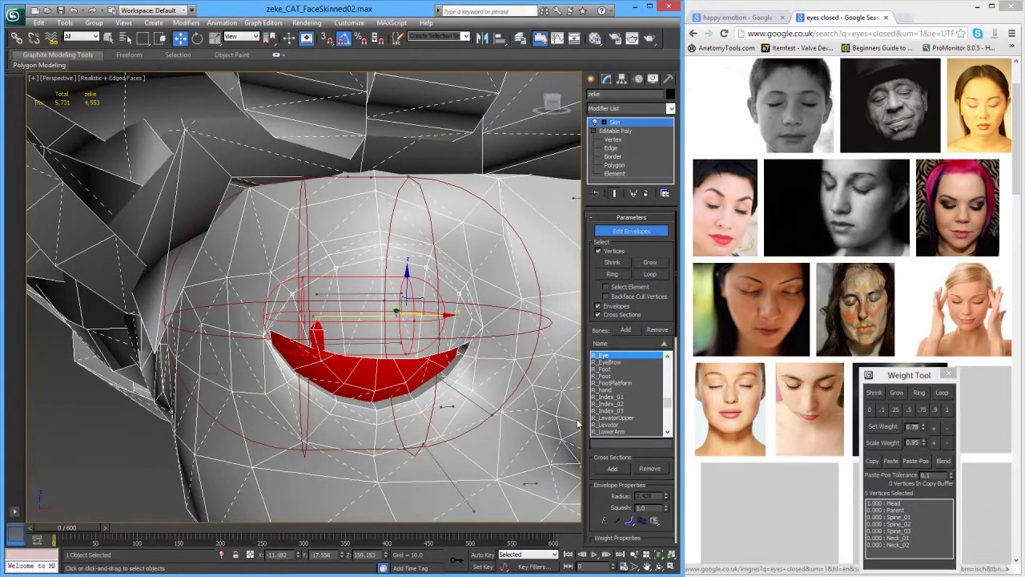
{"action": "middle_click_drag", "start_coordinate": [422, 377], "coordinate": [364, 350], "text": "alt"}
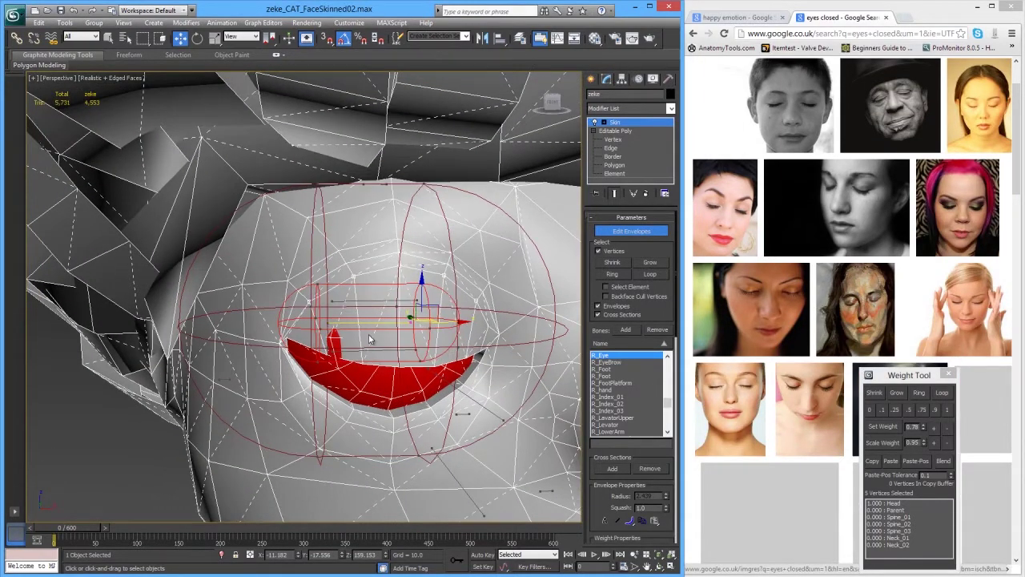
{"action": "left_click", "coordinate": [369, 300]}
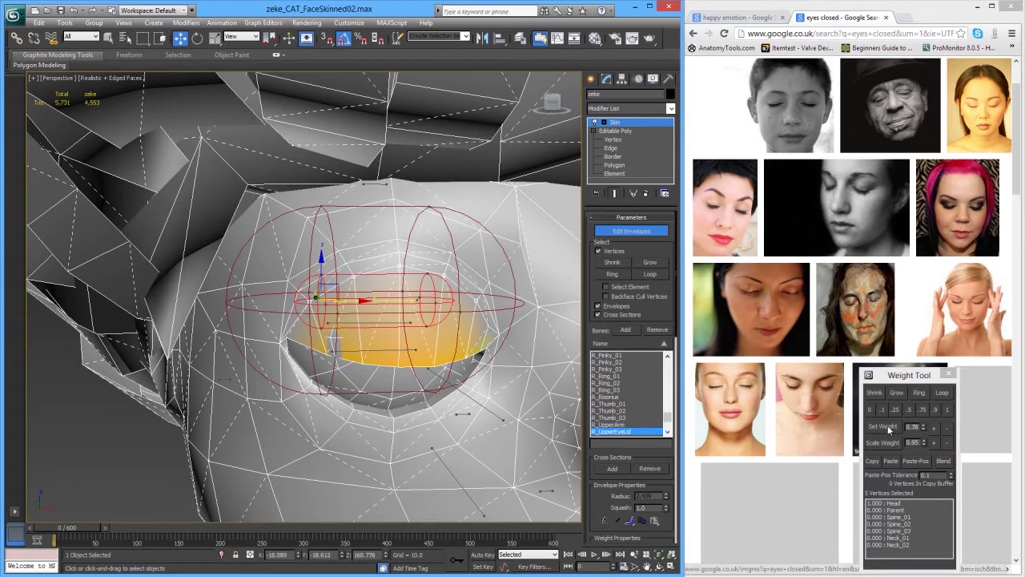
{"action": "left_click", "coordinate": [909, 410]}
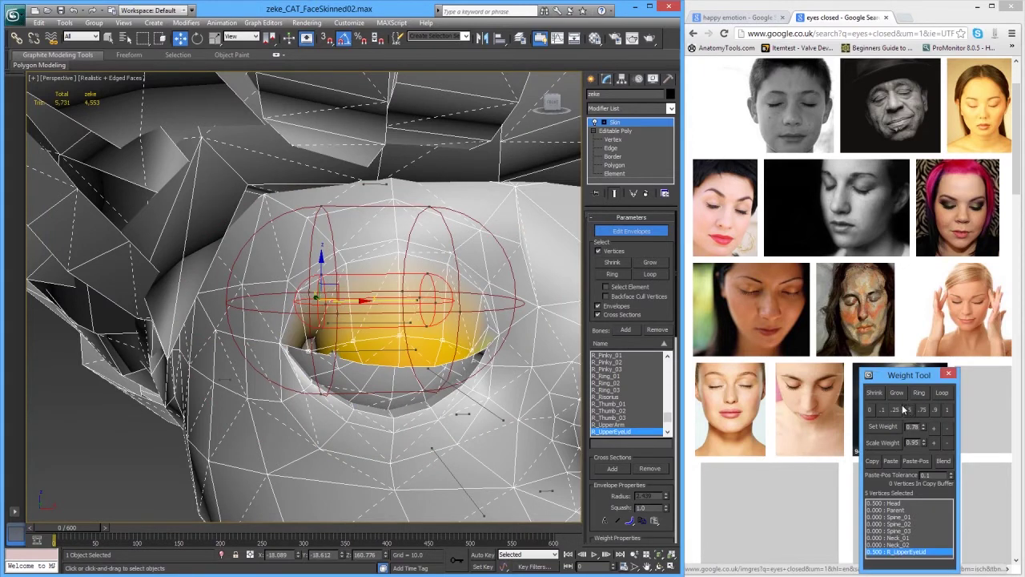
{"action": "left_click", "coordinate": [896, 410]}
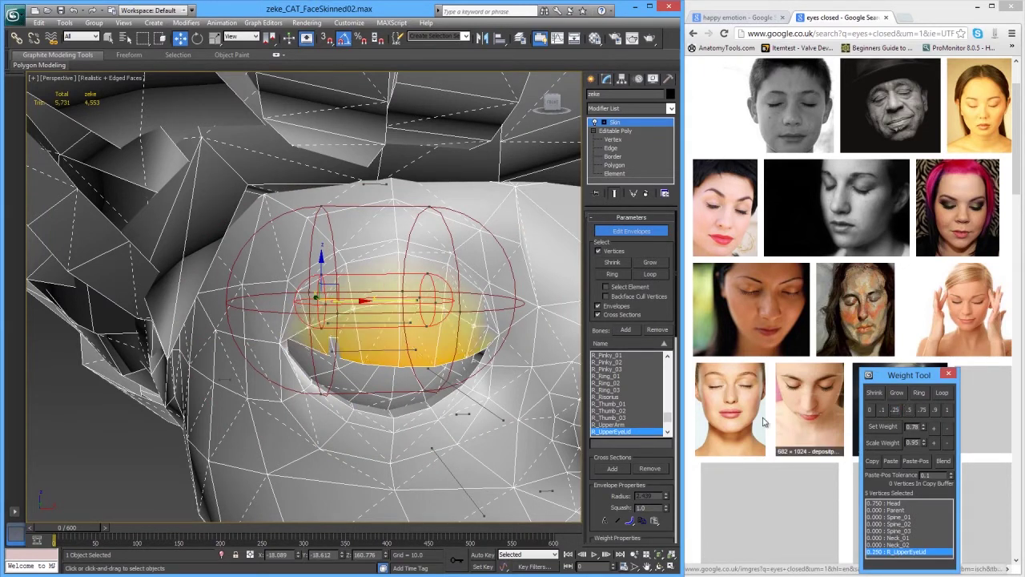
Step: Adjust a single vertex of that upper lid row to an R_UpperEyeLid weight of 0.3
{"action": "middle_click_drag", "start_coordinate": [535, 357], "coordinate": [282, 329], "text": "alt"}
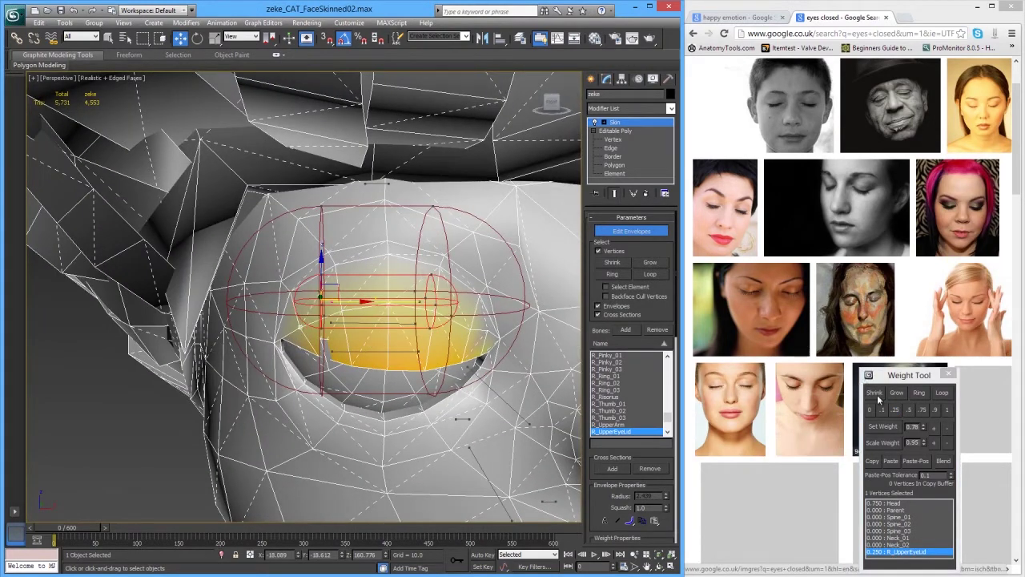
{"action": "left_click", "coordinate": [934, 428]}
{"action": "left_click", "coordinate": [933, 427]}
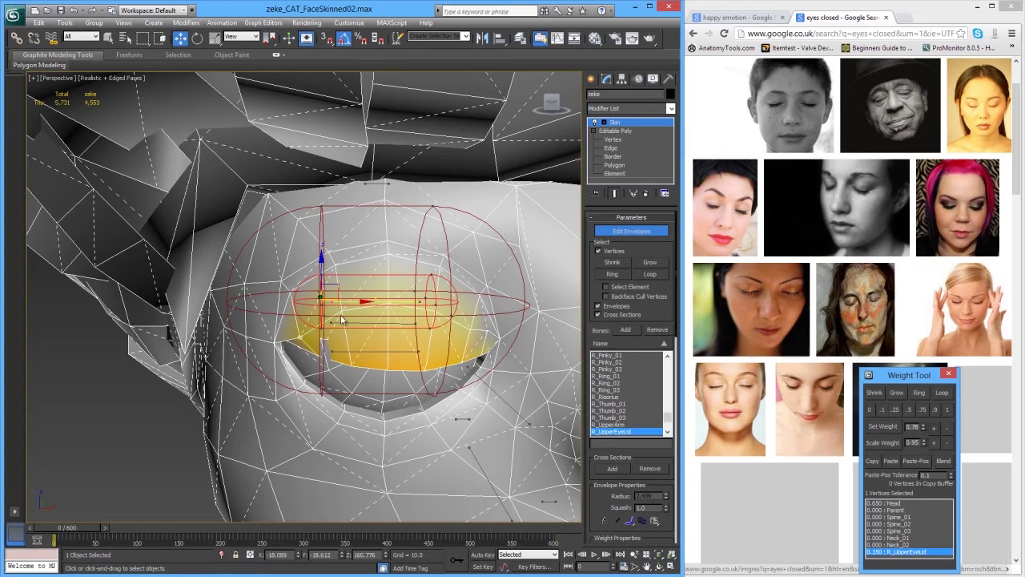
{"action": "left_click", "coordinate": [946, 427]}
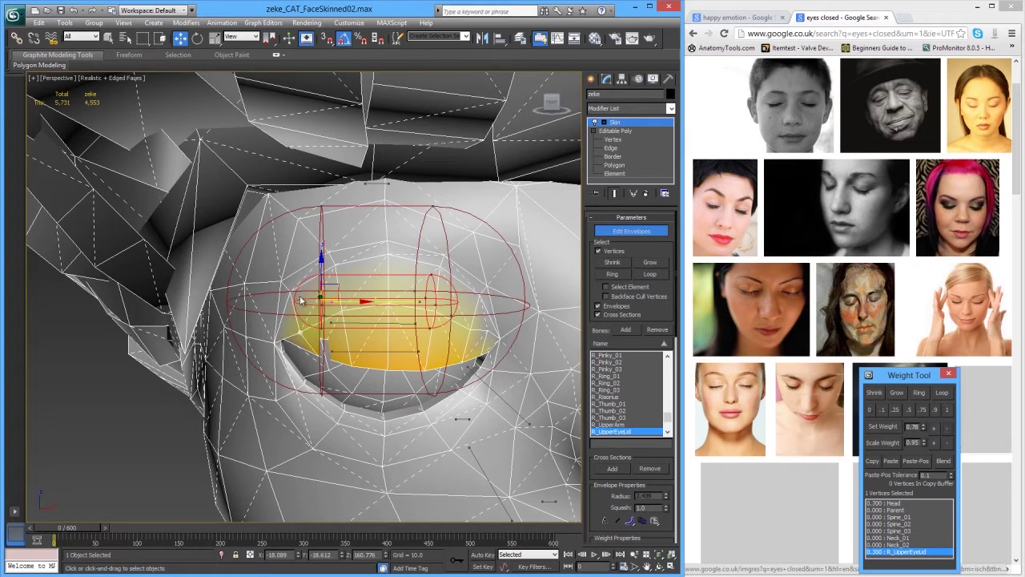
Step: Select the two vertices on either side of the lid row's middle and raise their R_UpperEyeLid weight to 0.55
{"action": "left_click", "coordinate": [341, 311]}
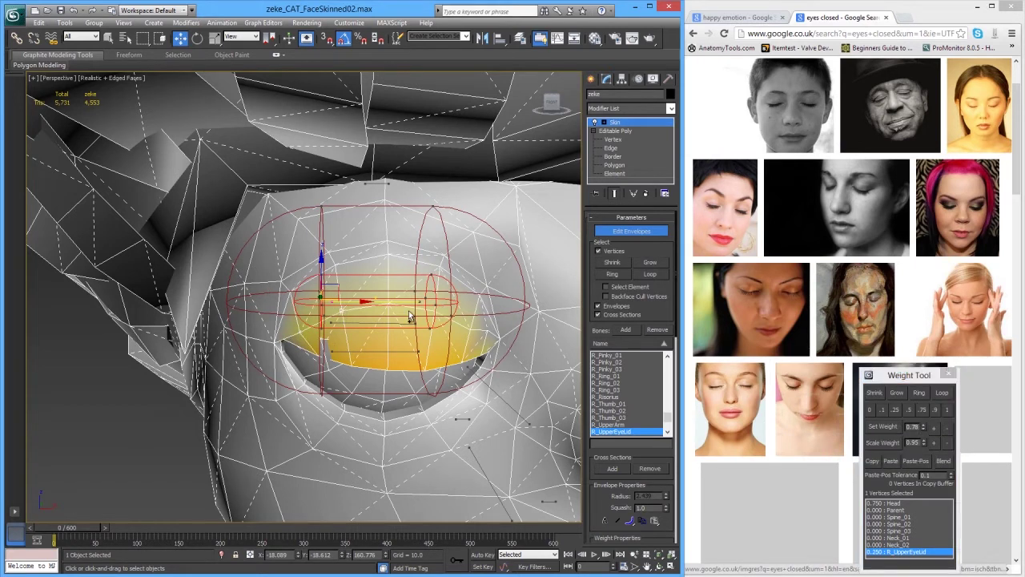
{"action": "left_click", "coordinate": [435, 312], "text": "ctrl"}
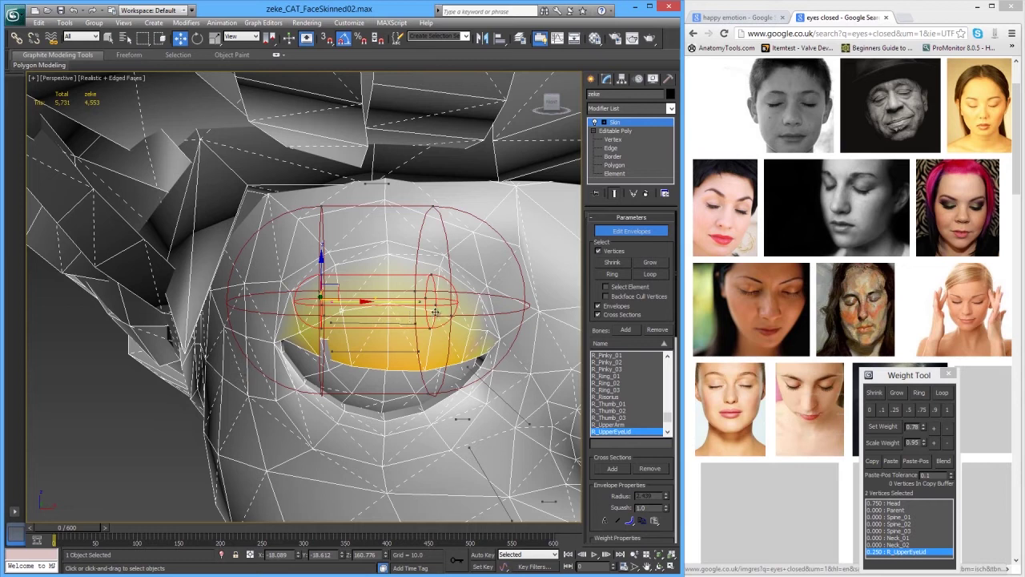
{"action": "left_click", "coordinate": [933, 431]}
{"action": "left_click", "coordinate": [933, 433]}
{"action": "left_click", "coordinate": [933, 433]}
{"action": "left_click", "coordinate": [933, 433]}
{"action": "left_click", "coordinate": [933, 433]}
{"action": "left_click", "coordinate": [933, 432]}
{"action": "left_click", "coordinate": [933, 433]}
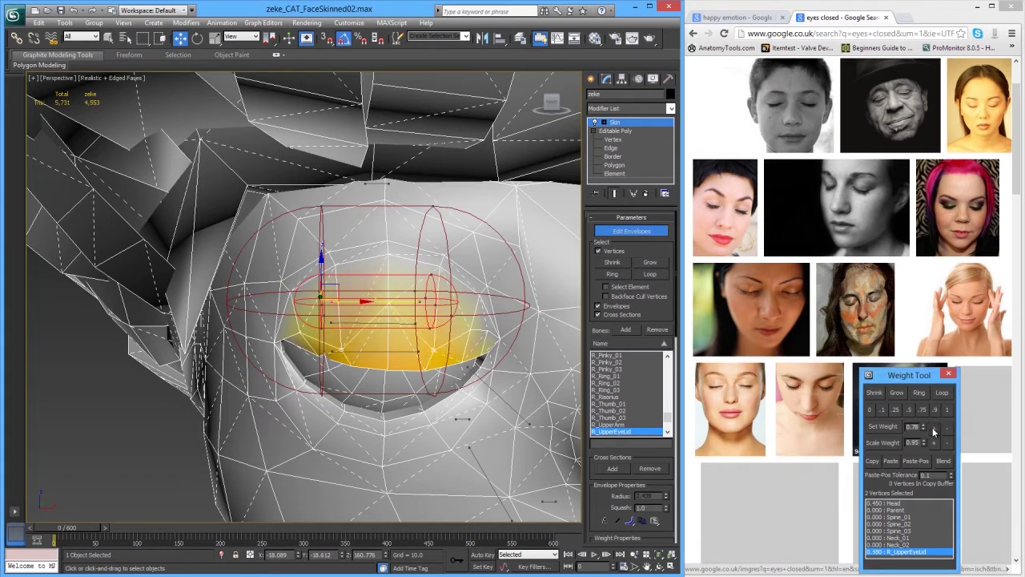
{"action": "left_click", "coordinate": [951, 431]}
{"action": "left_click", "coordinate": [935, 429]}
Step: Raise the middle vertex of the row above the lid's rim to an R_UpperEyeLid weight of 0.65
{"action": "left_click", "coordinate": [388, 305]}
{"action": "left_click", "coordinate": [390, 306]}
{"action": "left_click", "coordinate": [937, 429]}
{"action": "left_click", "coordinate": [936, 428]}
{"action": "left_click", "coordinate": [934, 428]}
{"action": "left_click", "coordinate": [934, 428]}
{"action": "left_click", "coordinate": [934, 428]}
{"action": "left_click", "coordinate": [934, 428]}
{"action": "left_click", "coordinate": [934, 428]}
{"action": "left_click", "coordinate": [934, 429]}
{"action": "left_click", "coordinate": [936, 430]}
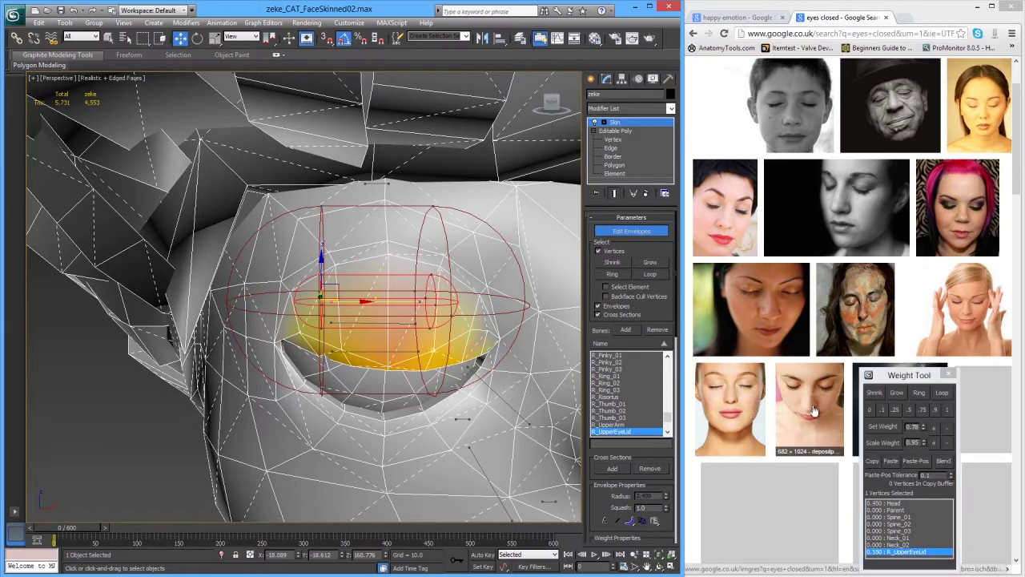
{"action": "left_click", "coordinate": [935, 430]}
{"action": "left_click", "coordinate": [935, 430]}
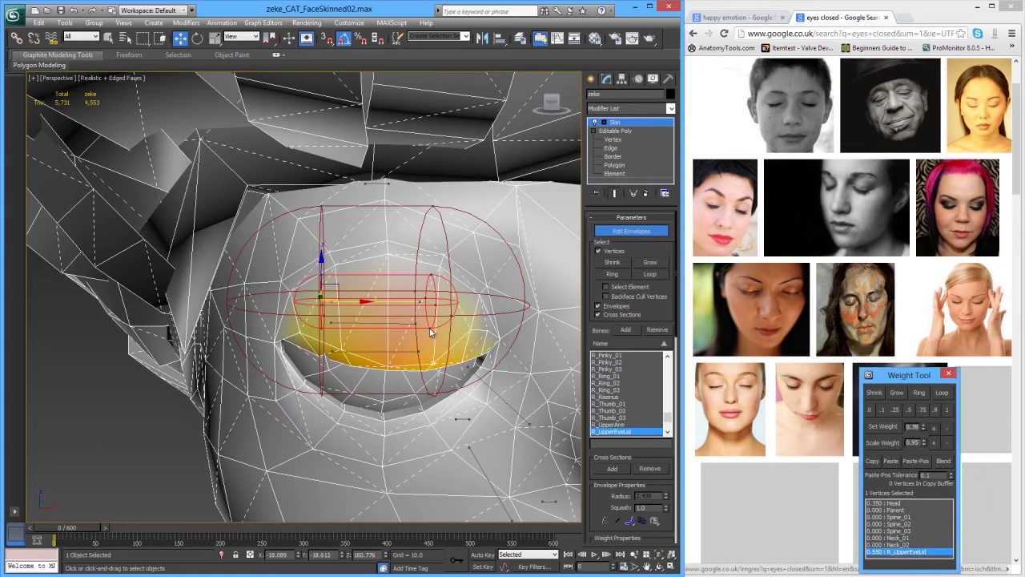
Step: Raise the R_UpperEyeLid weights of the side vertices in the row above the rim, bringing the last one to 0.4
{"action": "left_click", "coordinate": [935, 434]}
{"action": "left_click", "coordinate": [935, 434]}
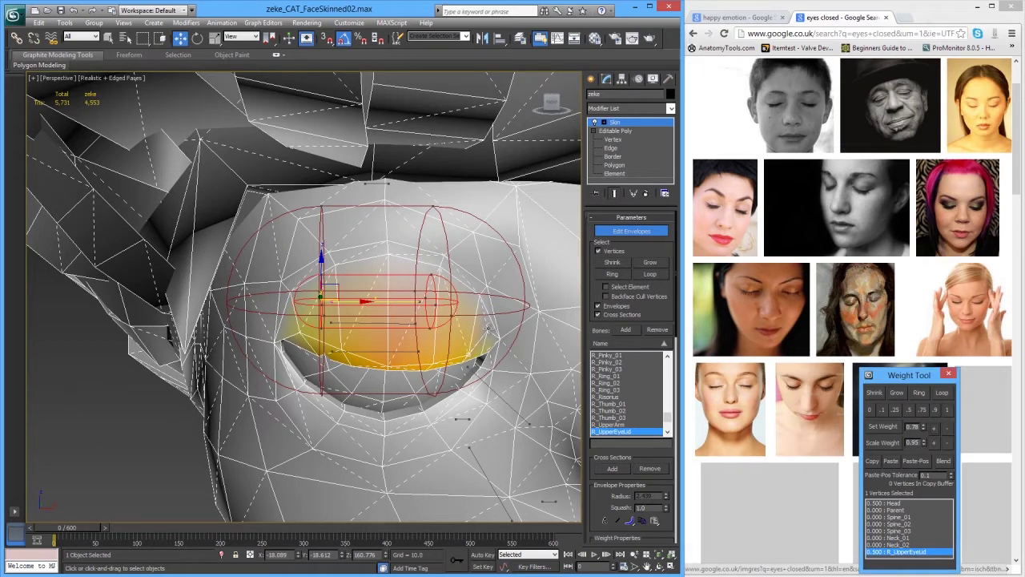
{"action": "left_click", "coordinate": [935, 431]}
{"action": "left_click", "coordinate": [935, 431]}
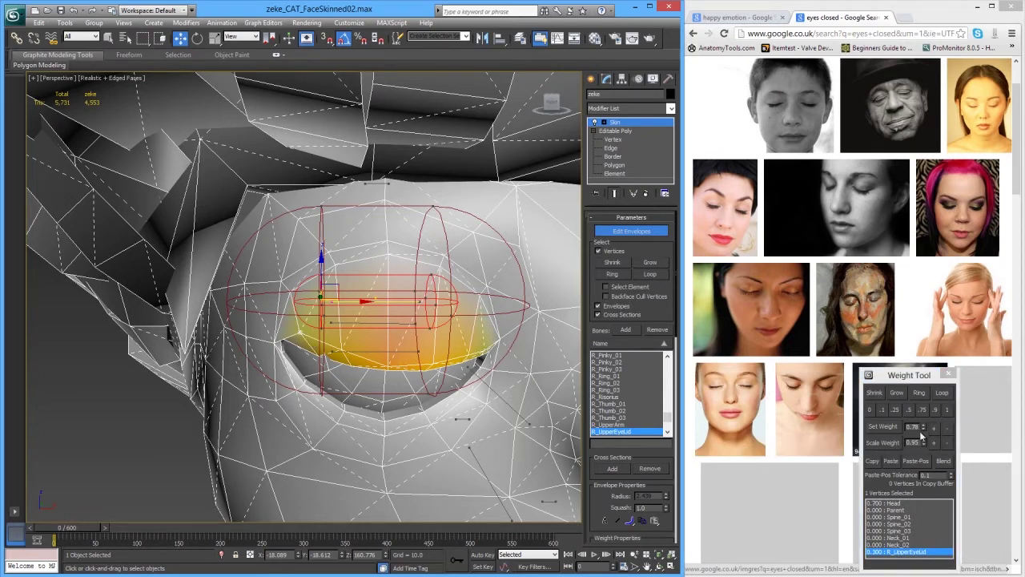
{"action": "left_click", "coordinate": [932, 428]}
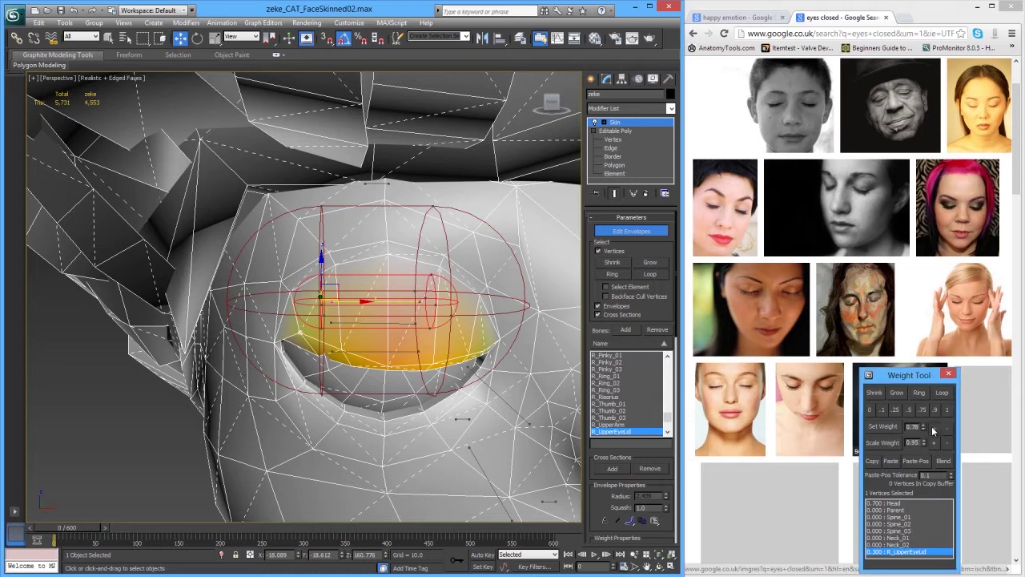
Step: Weight the rim vertex on the outer half of the right upper lid 0.62 to R_UpperEyeLid
{"action": "left_click", "coordinate": [344, 351]}
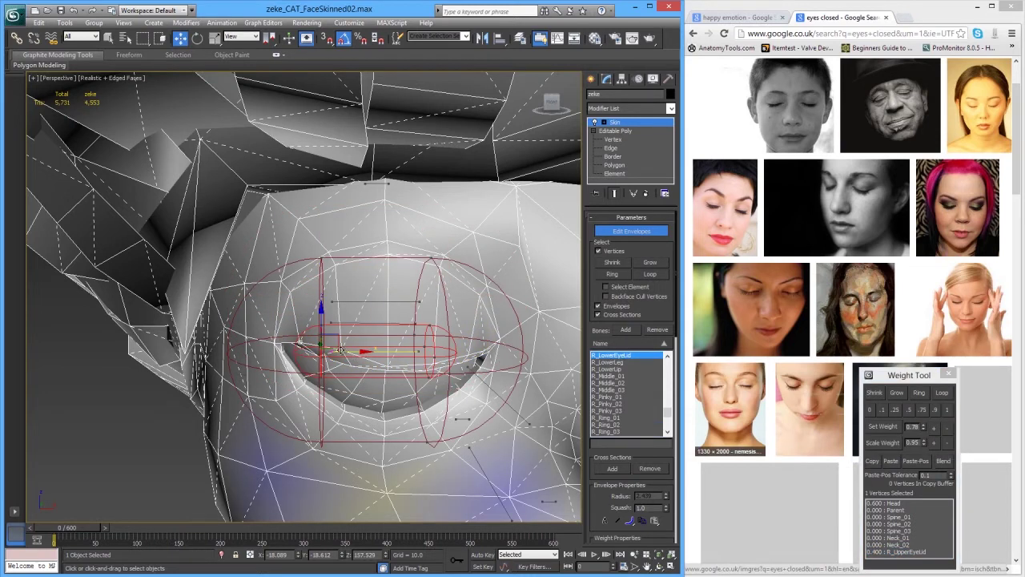
{"action": "left_click", "coordinate": [348, 301]}
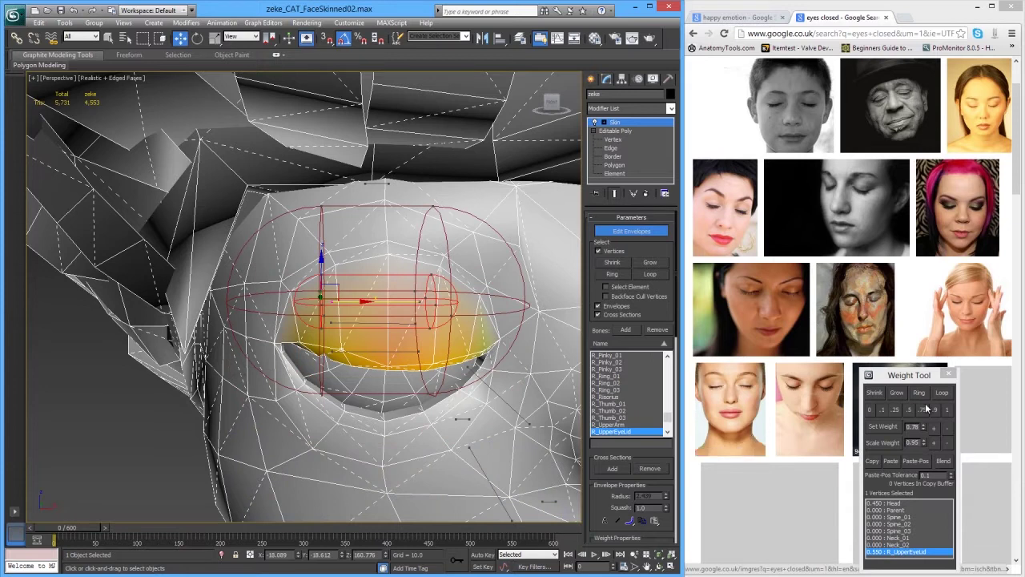
{"action": "left_click", "coordinate": [934, 427]}
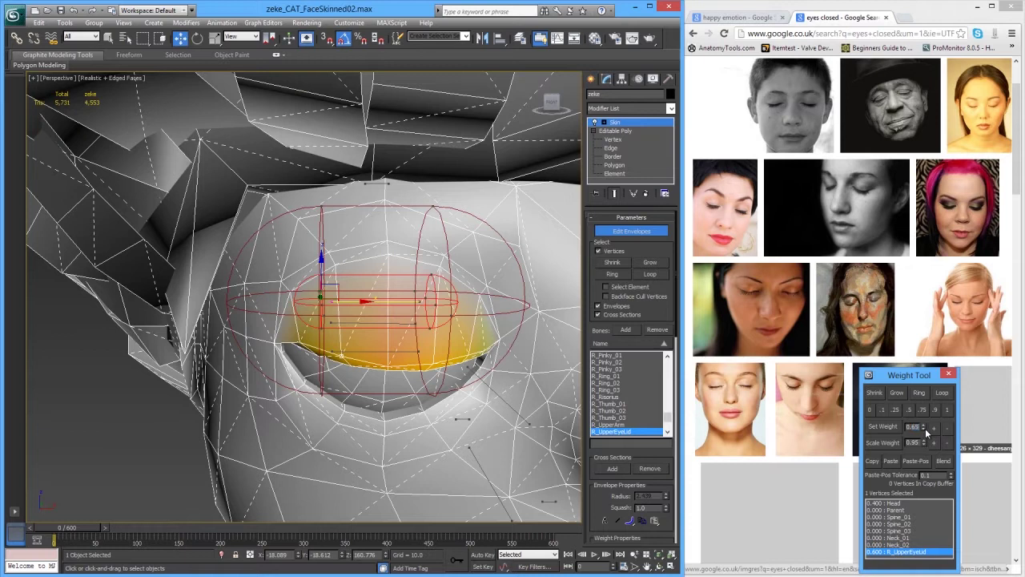
{"action": "left_click", "coordinate": [886, 427]}
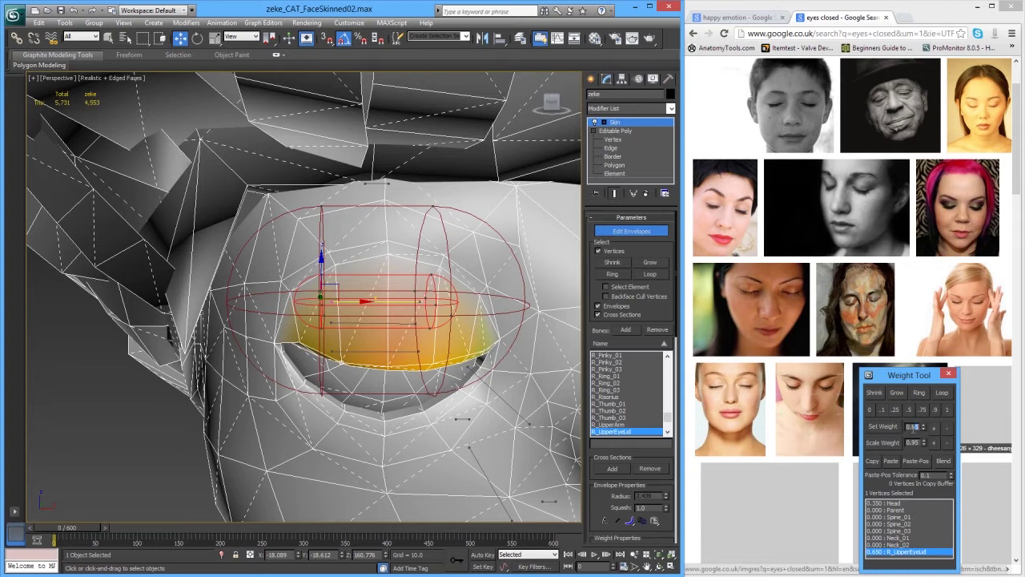
{"action": "left_click", "coordinate": [888, 427]}
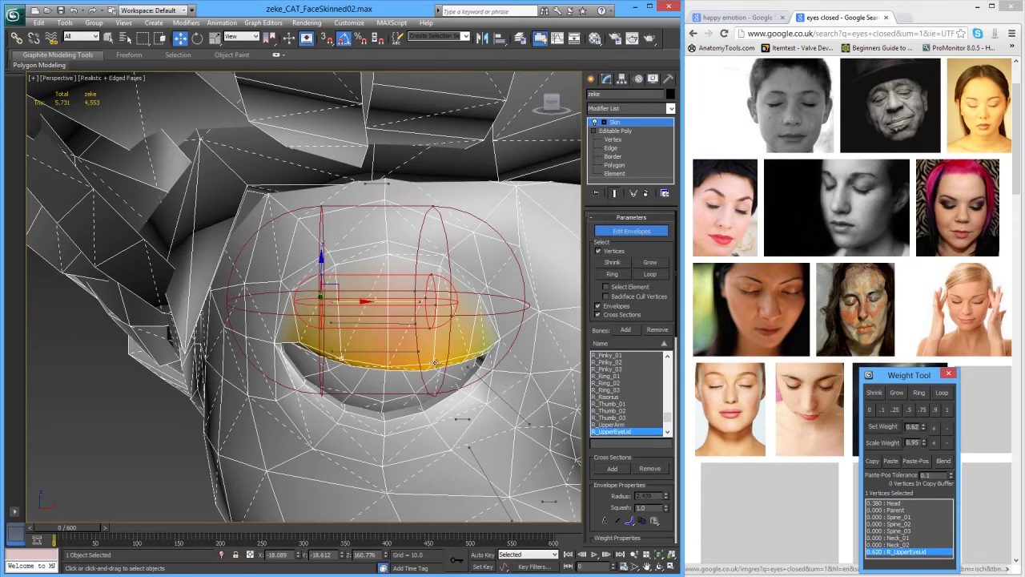
Step: Weight the matching rim vertex on the inner half of the lid 0.66 to R_UpperEyeLid
{"action": "left_click", "coordinate": [435, 362]}
{"action": "left_click", "coordinate": [884, 426]}
{"action": "left_click", "coordinate": [873, 425]}
{"action": "left_click", "coordinate": [890, 427]}
Step: Test R_UpperEyeLid weights of 0.66, 0.6 and 0.55 on the rim vertex near the inner corner and settle on 0.53
{"action": "left_click", "coordinate": [909, 409]}
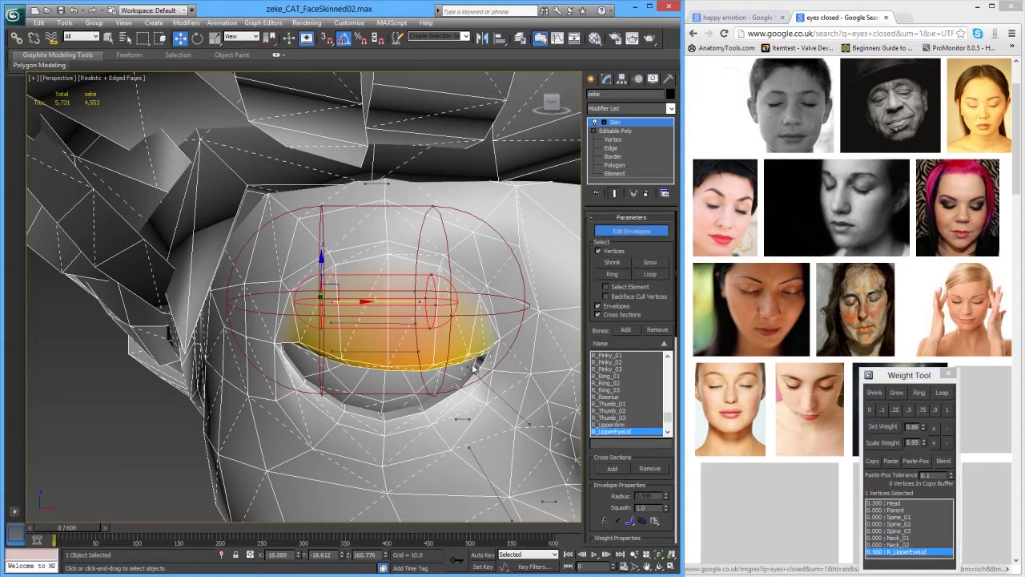
{"action": "left_click", "coordinate": [879, 427]}
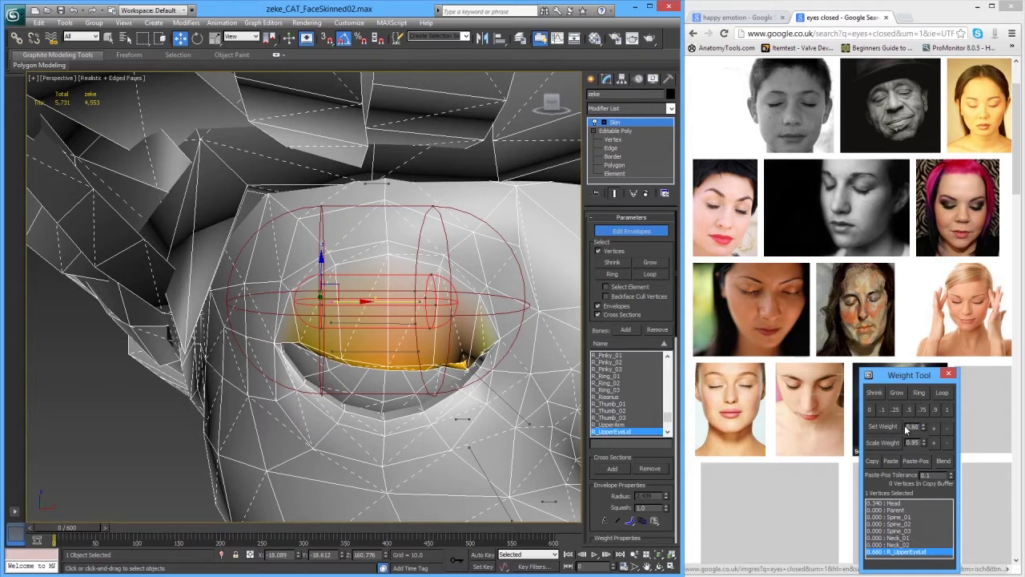
{"action": "type", "text": "0.6"}
{"action": "left_click", "coordinate": [886, 429]}
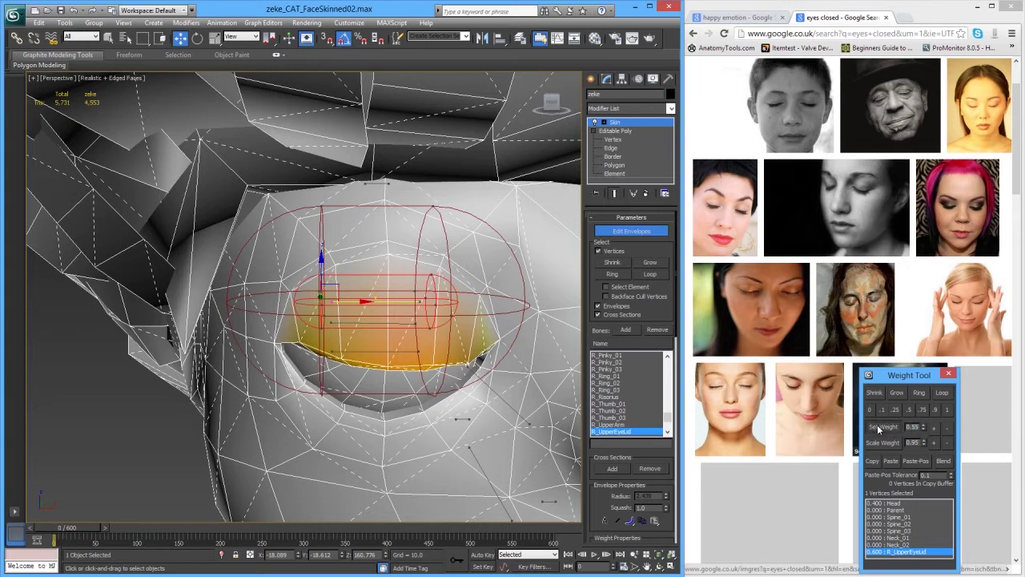
{"action": "left_click", "coordinate": [879, 427]}
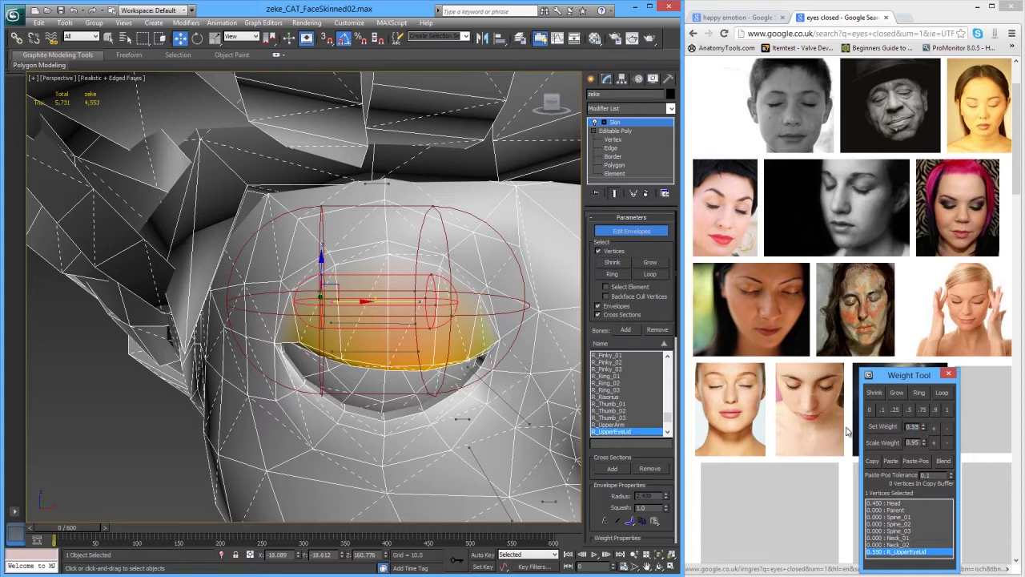
{"action": "left_click", "coordinate": [881, 431]}
Step: Try an R_UpperEyeLid weight of 0.05 on the vertex at the right eye's outer corner
{"action": "middle_click_drag", "start_coordinate": [377, 356], "coordinate": [437, 379], "text": "alt"}
{"action": "middle_click_drag", "start_coordinate": [358, 350], "coordinate": [317, 351], "text": "alt"}
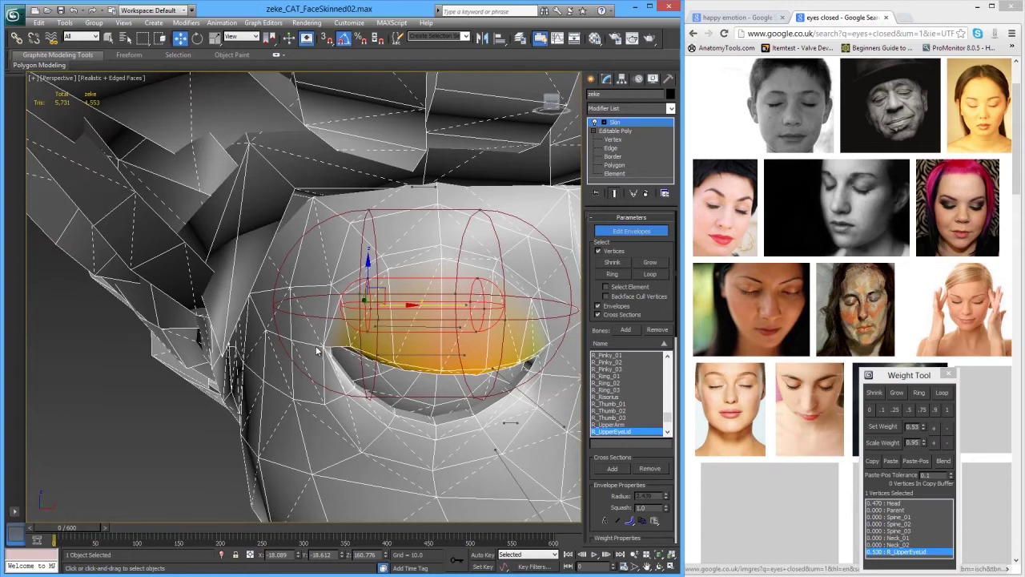
{"action": "left_click", "coordinate": [324, 346]}
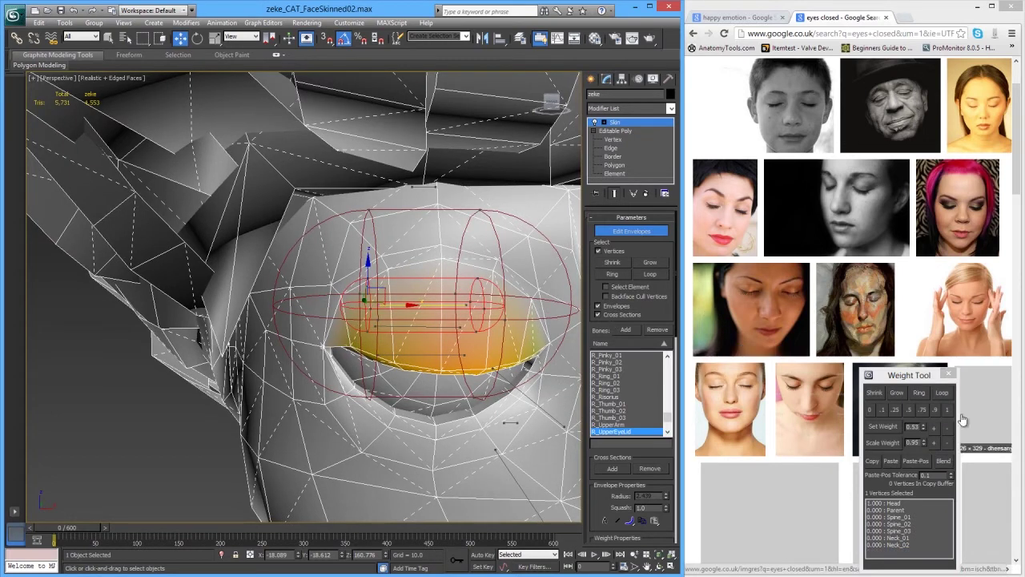
{"action": "left_click", "coordinate": [934, 430]}
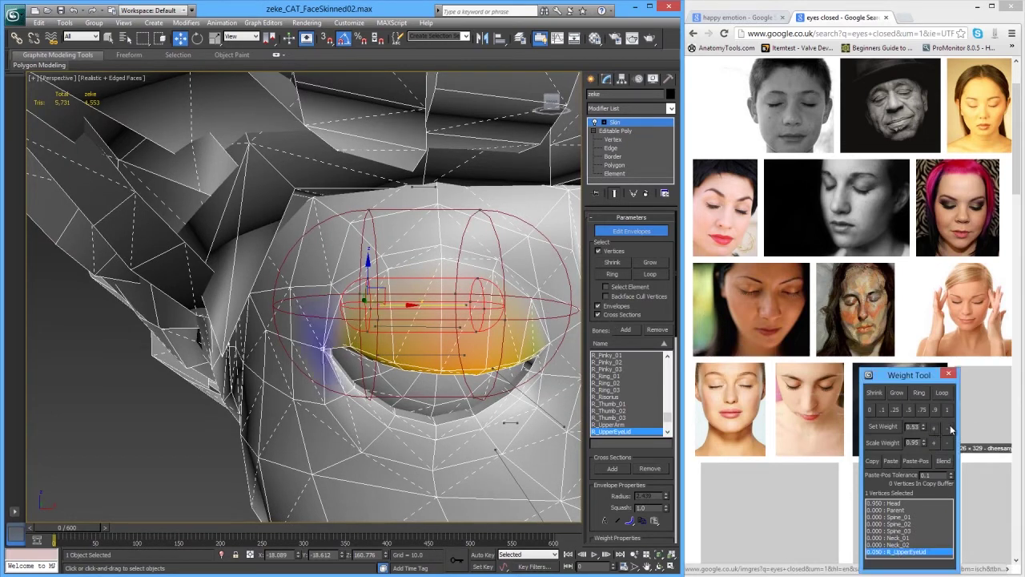
{"action": "middle_click_drag", "start_coordinate": [526, 360], "coordinate": [436, 355], "text": "alt"}
Step: Select the five crease vertices in the next ring above the upper lid and add some R_UpperEyeLid weight to them
{"action": "middle_click_drag", "start_coordinate": [312, 330], "coordinate": [349, 362], "text": "alt"}
{"action": "left_click", "coordinate": [330, 298]}
{"action": "mouse_move", "coordinate": [404, 310]}
{"action": "middle_mouse_down", "text": "alt"}
{"action": "mouse_move", "coordinate": [421, 319]}
{"action": "mouse_move", "coordinate": [422, 304]}
{"action": "middle_mouse_up", "text": "alt"}
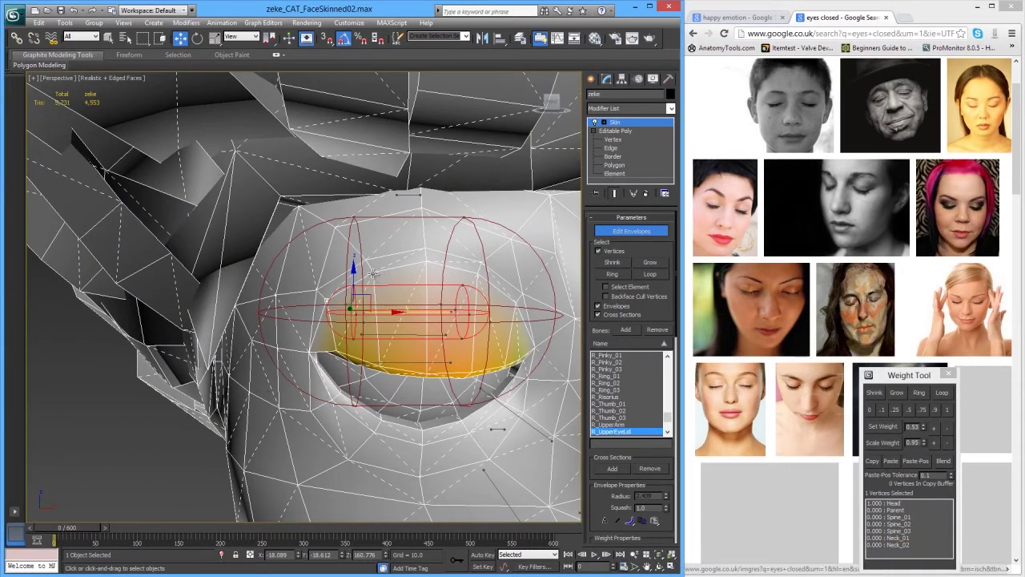
{"action": "left_click", "coordinate": [426, 264], "text": "ctrl"}
{"action": "left_click", "coordinate": [518, 311], "text": "ctrl"}
{"action": "middle_click_drag", "start_coordinate": [457, 344], "coordinate": [402, 329], "text": "alt"}
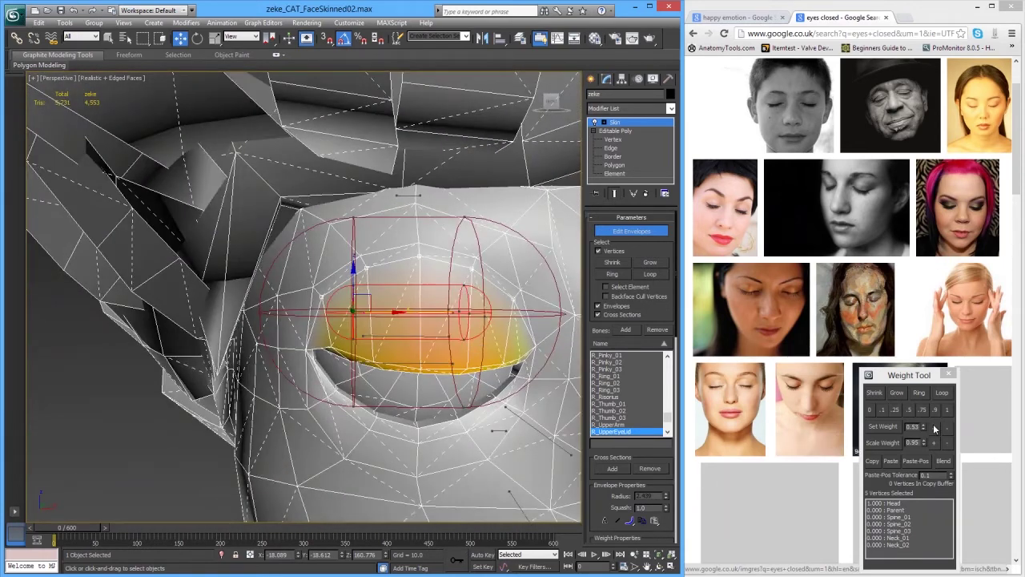
{"action": "left_click", "coordinate": [934, 429]}
{"action": "left_click", "coordinate": [934, 429]}
Step: Weight the vertex at the right eye's inner corner 0.1 to R_UpperEyeLid and check the lid's shape
{"action": "middle_click_drag", "start_coordinate": [551, 392], "coordinate": [445, 355], "text": "alt"}
{"action": "scroll", "coordinate": [466, 377], "scroll_direction": "up", "scroll_amount": 5}
{"action": "left_click", "coordinate": [439, 341]}
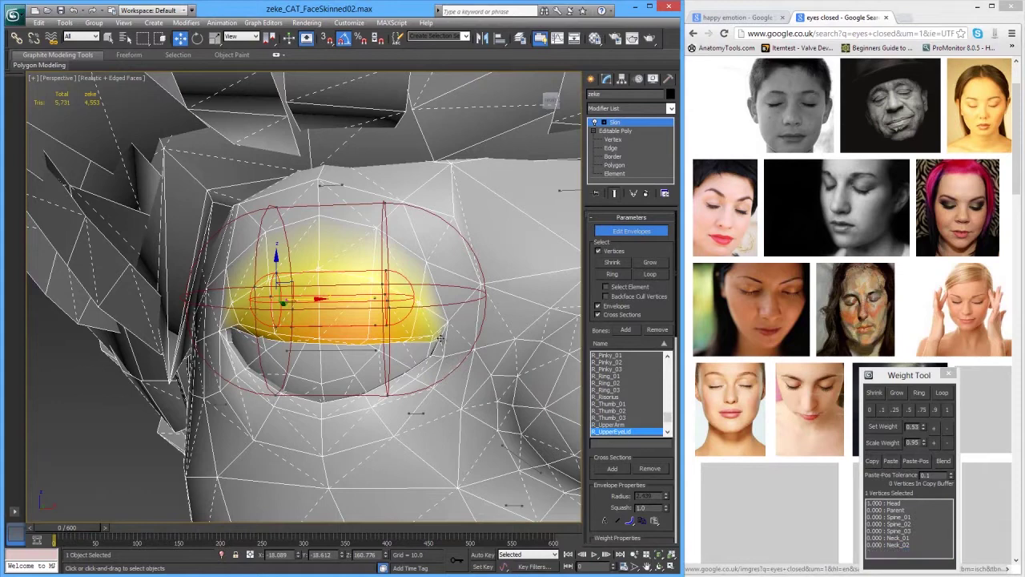
{"action": "left_click", "coordinate": [933, 429]}
{"action": "left_click", "coordinate": [934, 430]}
{"action": "middle_click_drag", "start_coordinate": [426, 330], "coordinate": [440, 339], "text": "alt"}
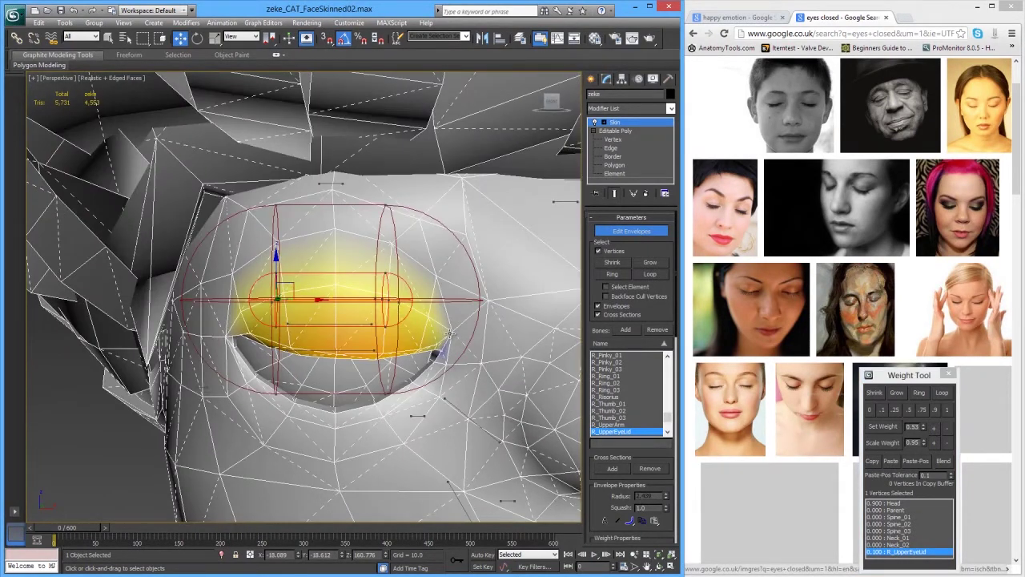
Step: Raise the R_UpperEyeLid weight of the vertex at the right eye's inner corner to 0.2
{"action": "left_click", "coordinate": [933, 430]}
{"action": "left_click", "coordinate": [933, 430]}
{"action": "middle_click_drag", "start_coordinate": [404, 366], "coordinate": [420, 354], "text": "alt"}
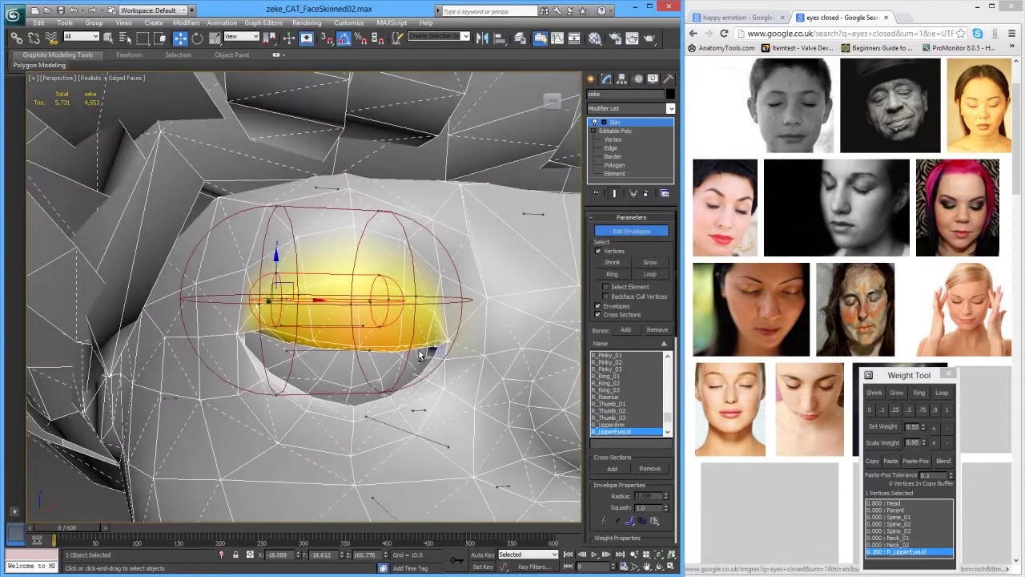
Step: Try an R_UpperEyeLid weight of 0.2 on the vertex at the right eye's outer corner and settle on 0.1
{"action": "middle_click_drag", "start_coordinate": [239, 336], "coordinate": [281, 373], "text": "alt"}
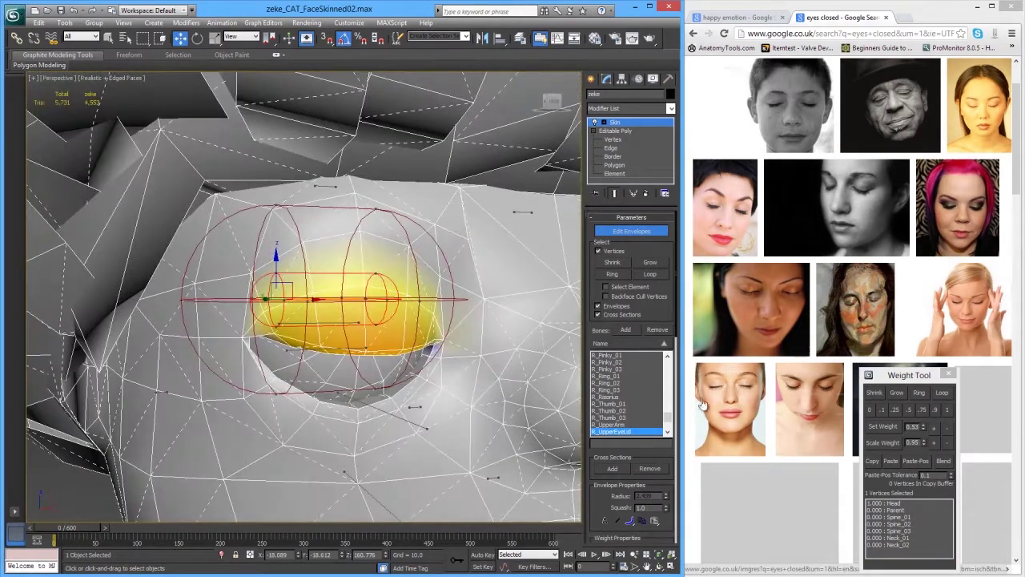
{"action": "left_click", "coordinate": [934, 429]}
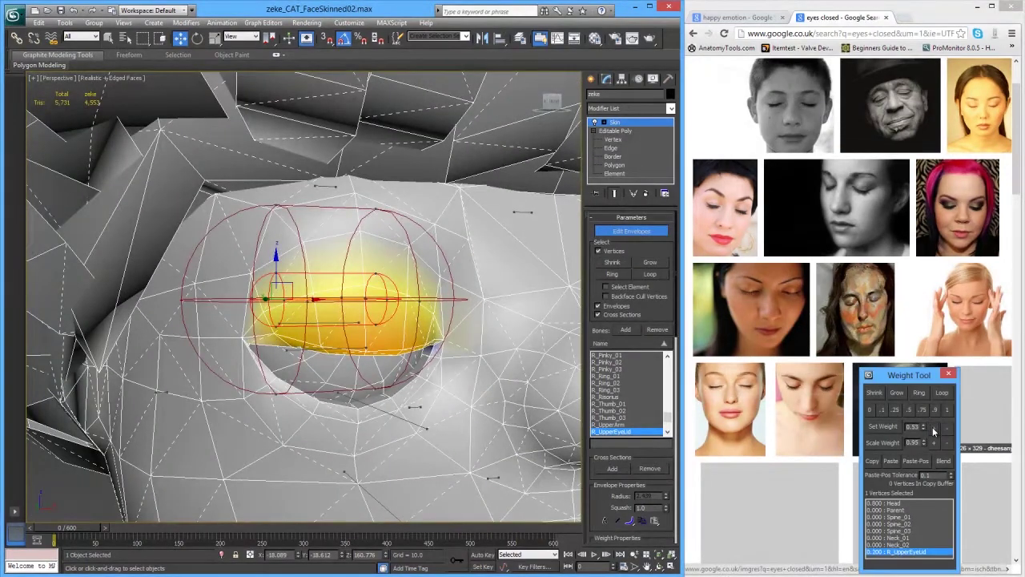
{"action": "left_click", "coordinate": [933, 428]}
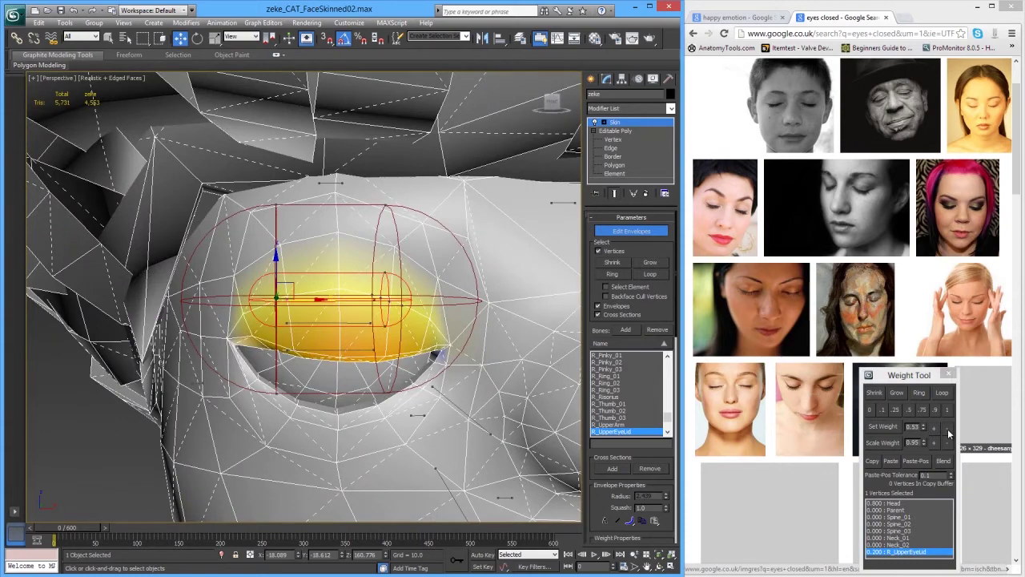
{"action": "left_click", "coordinate": [946, 428]}
{"action": "middle_click_drag", "start_coordinate": [236, 343], "coordinate": [269, 347], "text": "alt"}
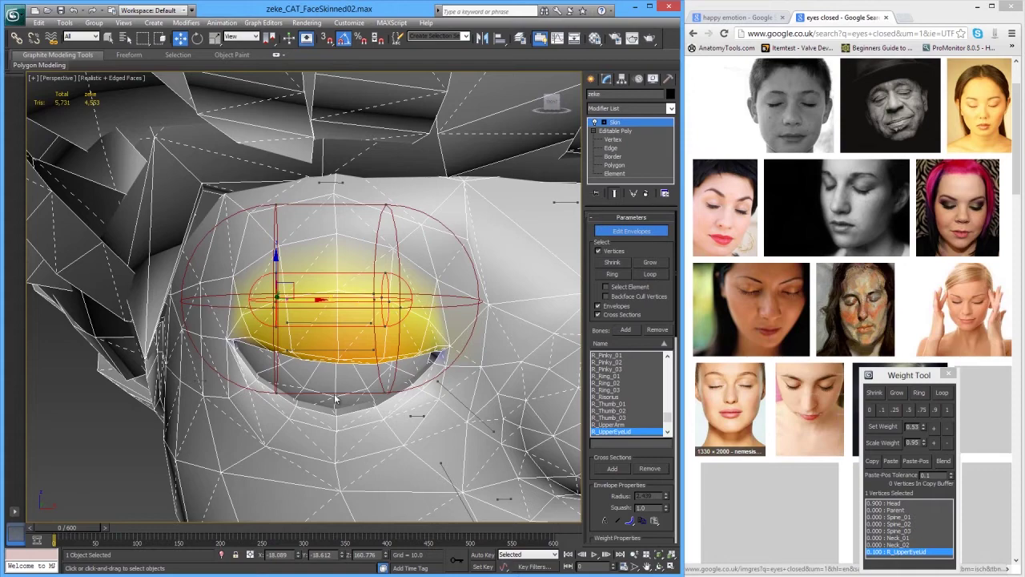
Step: Select the five rim vertices of the right lower eyelid and weight them 0.65 to R_LowerEyeLid
{"action": "middle_click_drag", "start_coordinate": [290, 397], "coordinate": [271, 351], "text": "alt"}
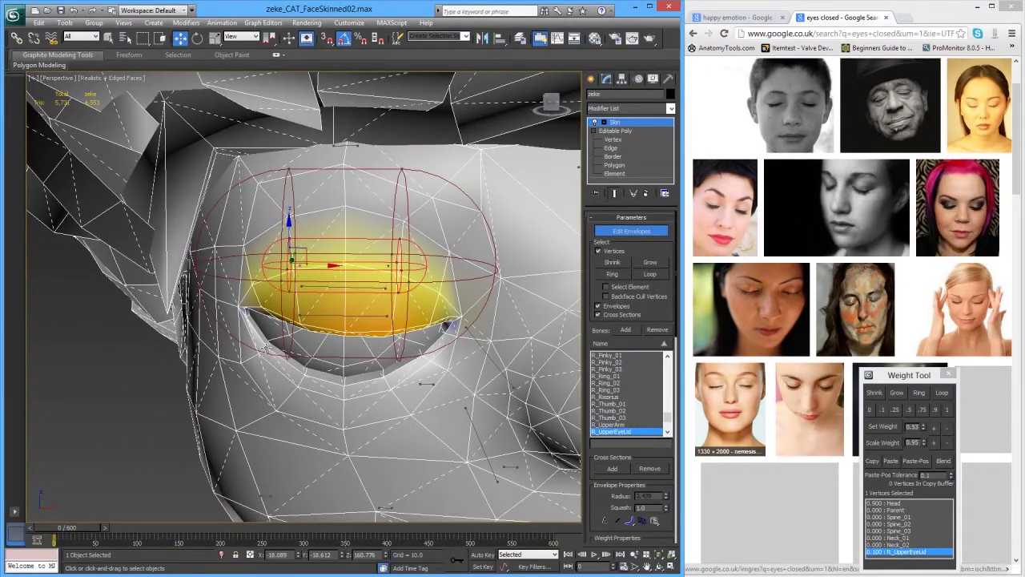
{"action": "left_click", "coordinate": [268, 362]}
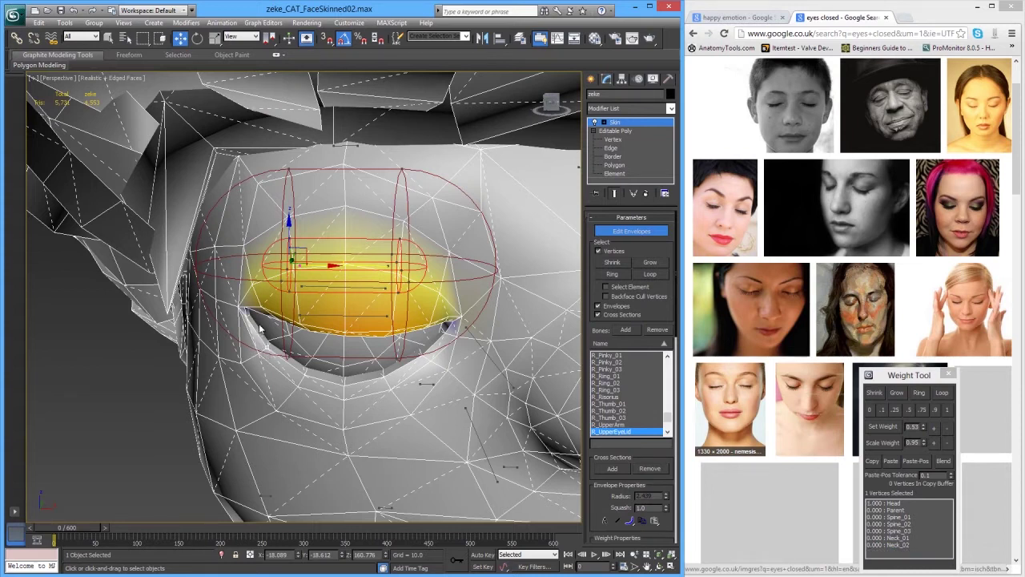
{"action": "left_click", "coordinate": [305, 374], "text": "ctrl"}
{"action": "left_click", "coordinate": [384, 376], "text": "ctrl"}
{"action": "left_click", "coordinate": [422, 354], "text": "ctrl"}
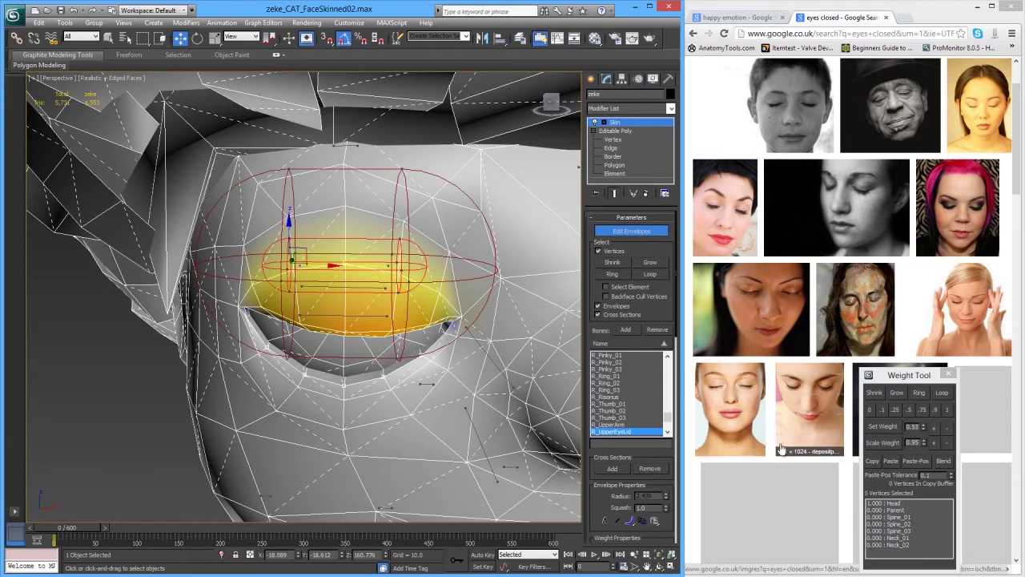
{"action": "left_click", "coordinate": [359, 318]}
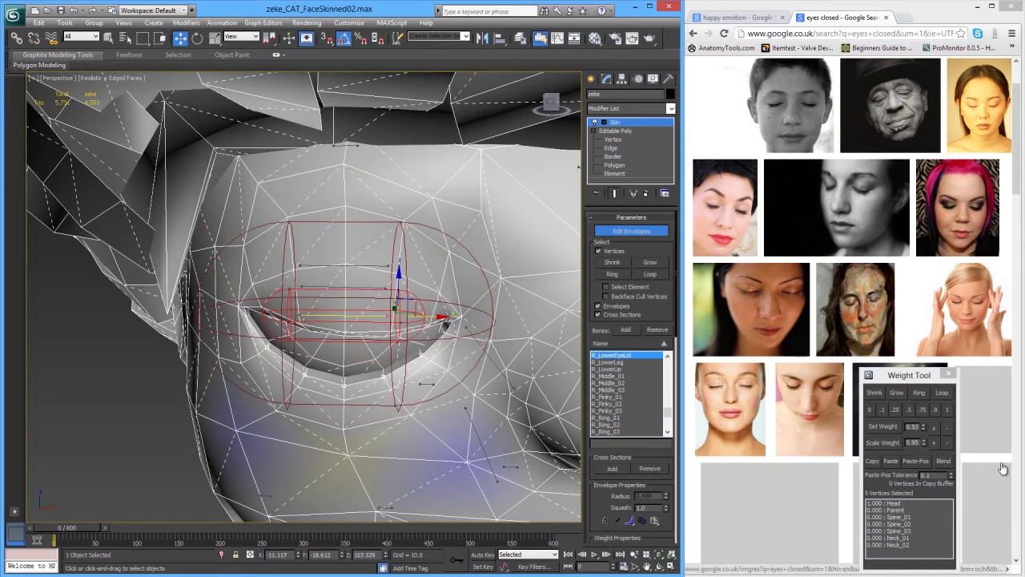
{"action": "left_click", "coordinate": [934, 428]}
{"action": "left_click", "coordinate": [934, 429]}
{"action": "left_click", "coordinate": [934, 428]}
{"action": "left_click", "coordinate": [934, 428]}
{"action": "left_click", "coordinate": [934, 429]}
{"action": "left_click", "coordinate": [934, 429]}
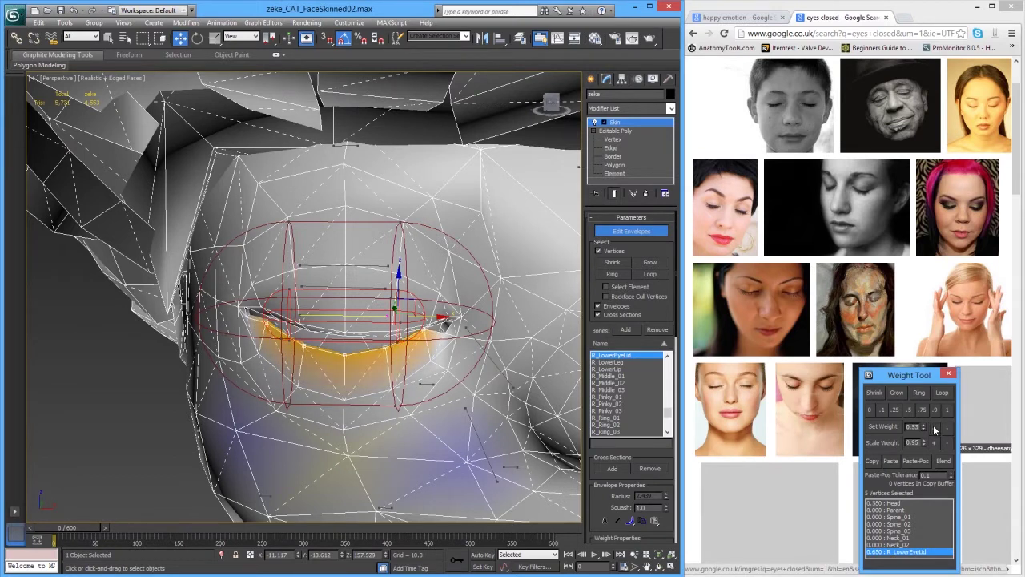
Step: Deselect the lower rim vertex nearest the inner corner and raise the other four to 0.9 R_LowerEyeLid weight
{"action": "left_click", "coordinate": [423, 329], "text": "alt"}
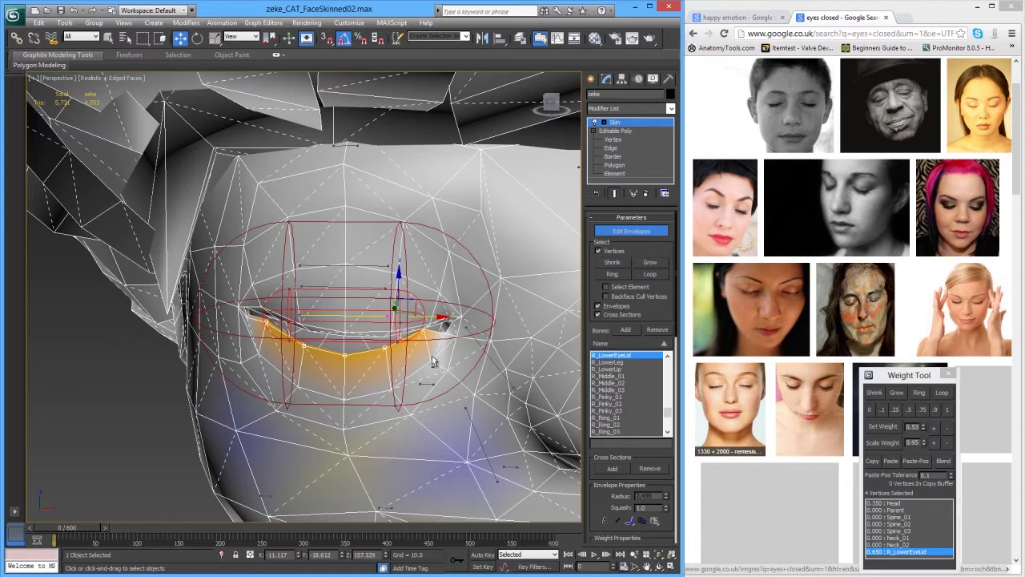
{"action": "left_click", "coordinate": [932, 431]}
{"action": "left_click", "coordinate": [934, 429]}
{"action": "left_click", "coordinate": [934, 429]}
{"action": "left_click", "coordinate": [934, 428]}
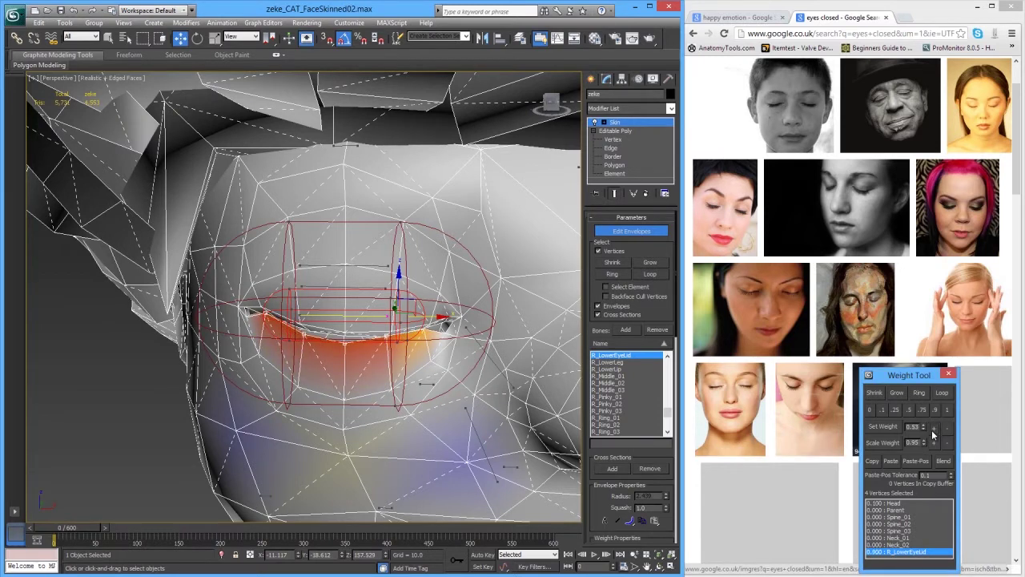
Step: Narrow the selection to the middle of the lower rim and raise its R_LowerEyeLid weight to 1.0
{"action": "left_click", "coordinate": [386, 337], "text": "alt"}
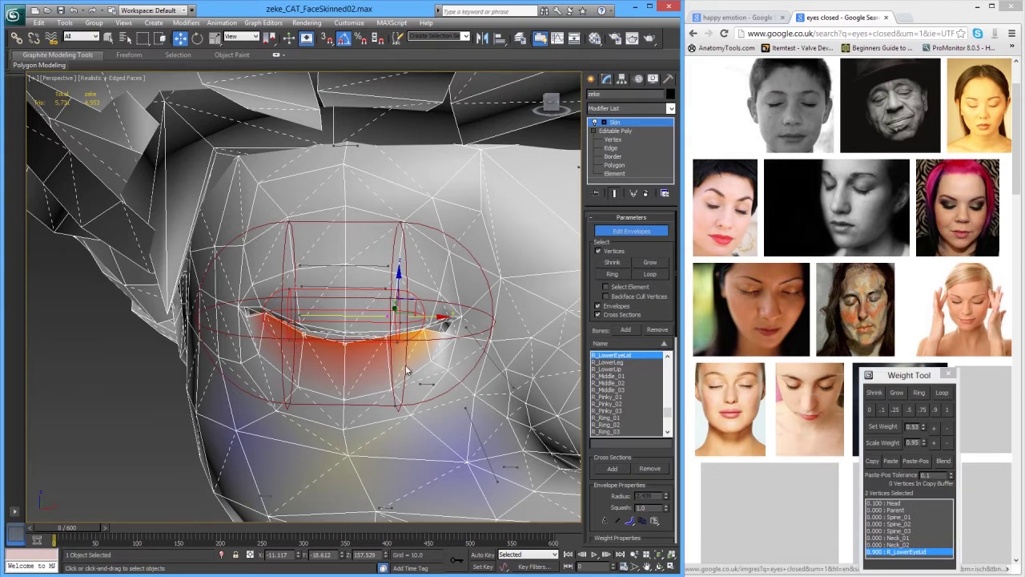
{"action": "left_click", "coordinate": [934, 428]}
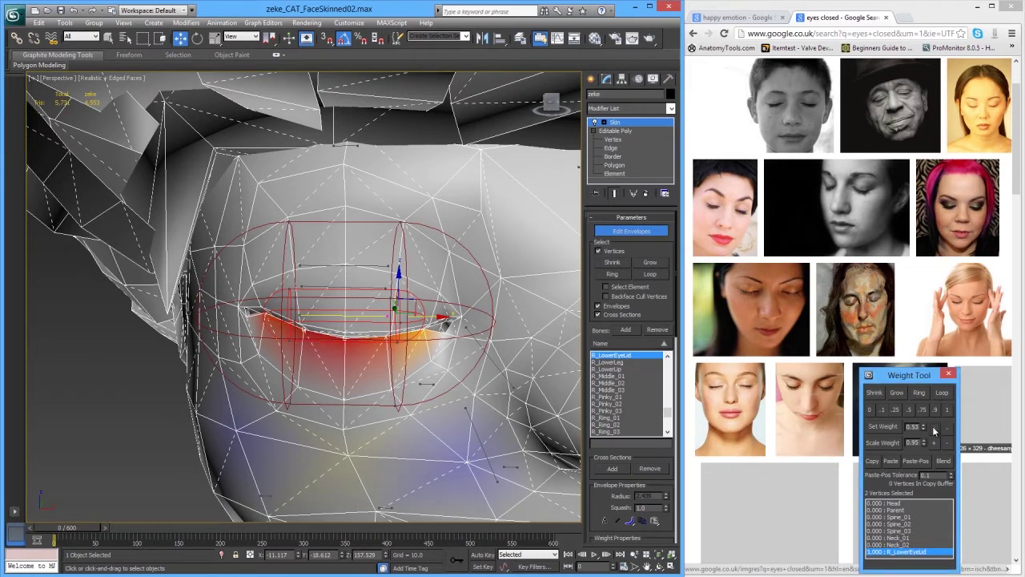
{"action": "left_click", "coordinate": [303, 329], "text": "alt"}
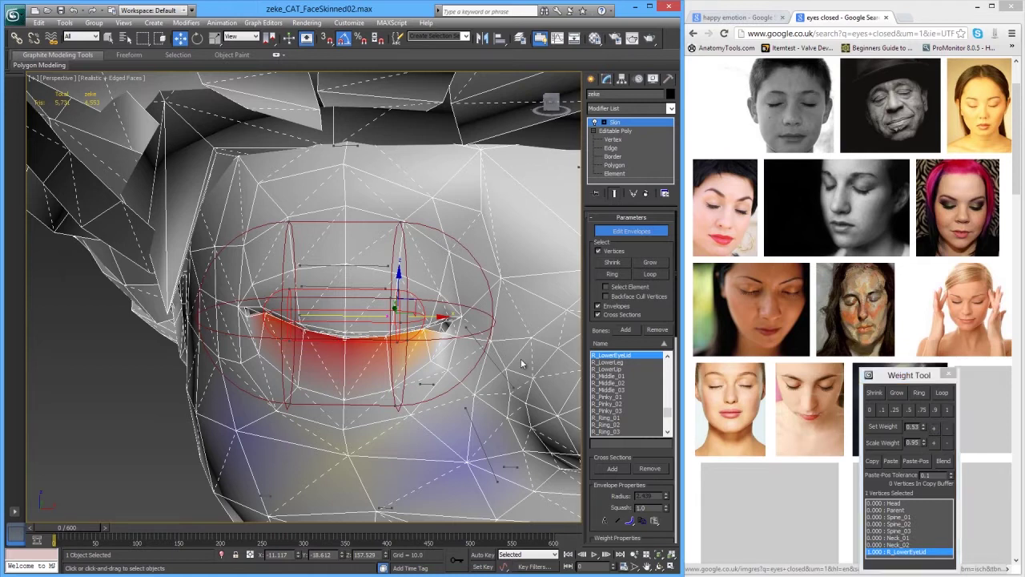
{"action": "left_click", "coordinate": [933, 430]}
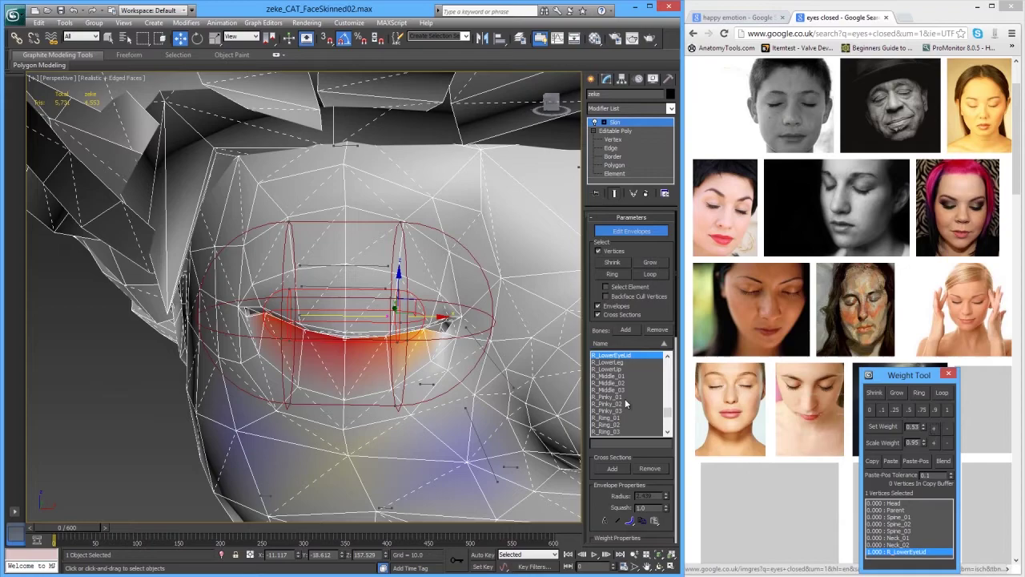
Step: Examine from several angles and distances how the right lower lid's rim meets the upper lid
{"action": "middle_click_drag", "start_coordinate": [350, 337], "coordinate": [389, 372], "text": "alt"}
{"action": "scroll", "coordinate": [433, 335], "scroll_direction": "down", "scroll_amount": 4}
{"action": "scroll", "coordinate": [385, 365], "scroll_direction": "up", "scroll_amount": 4}
{"action": "scroll", "coordinate": [389, 373], "scroll_direction": "up", "scroll_amount": 3}
{"action": "scroll", "coordinate": [431, 398], "scroll_direction": "down", "scroll_amount": 1}
{"action": "middle_click_drag", "start_coordinate": [430, 399], "coordinate": [439, 376]}
{"action": "scroll", "coordinate": [432, 366], "scroll_direction": "down", "scroll_amount": 4}
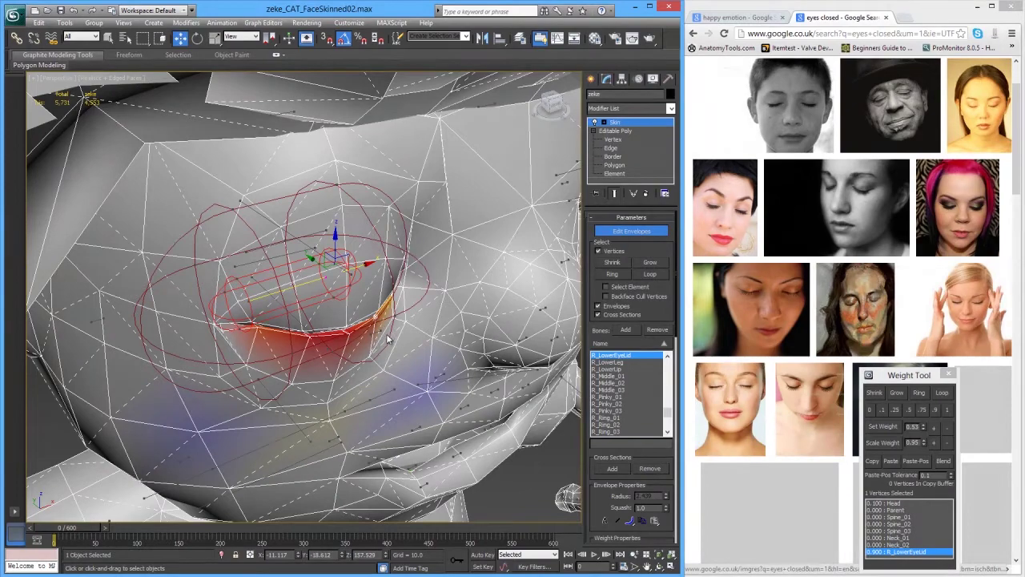
{"action": "scroll", "coordinate": [412, 343], "scroll_direction": "up", "scroll_amount": 5}
{"action": "scroll", "coordinate": [377, 332], "scroll_direction": "down", "scroll_amount": 5}
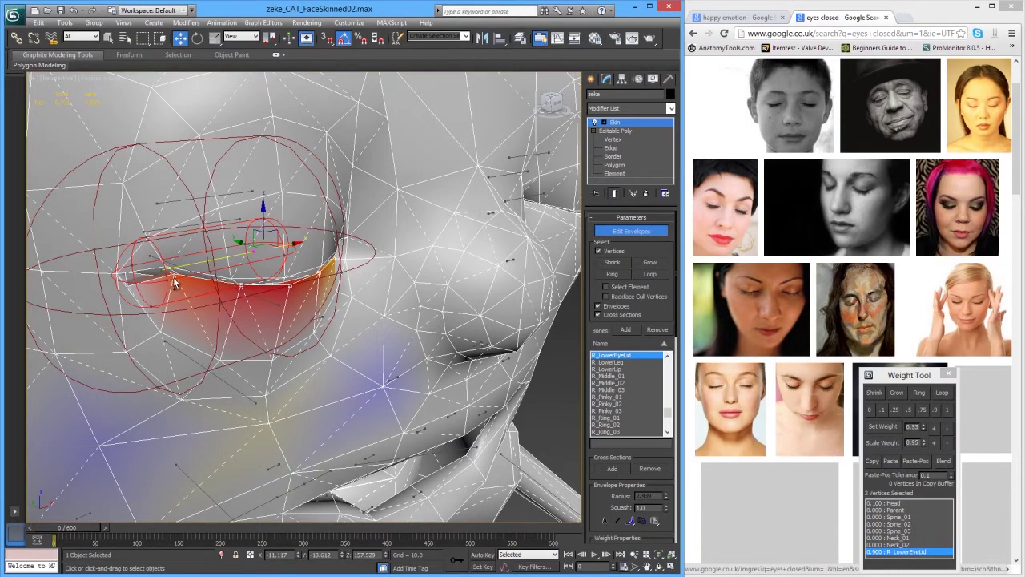
Step: Reselect the five lower rim vertices, move the Weight Tool closer, and reduce their R_LowerEyeLid weight to 0.5
{"action": "middle_click_drag", "start_coordinate": [175, 282], "coordinate": [285, 284], "text": "alt"}
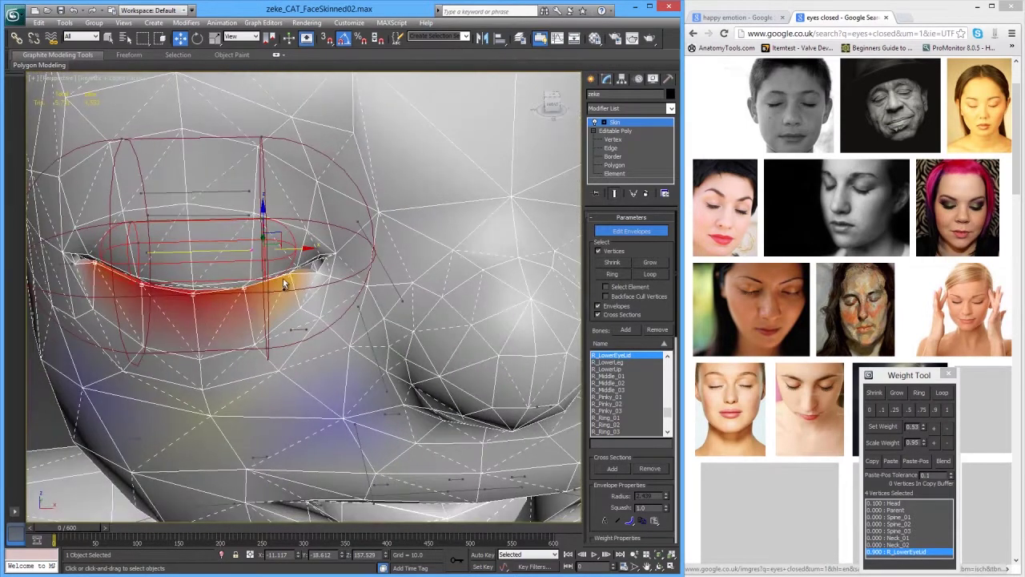
{"action": "left_click", "coordinate": [291, 274], "text": "ctrl"}
{"action": "left_click_drag", "start_coordinate": [600, 503], "coordinate": [617, 434]}
{"action": "left_click_drag", "start_coordinate": [910, 378], "coordinate": [726, 350]}
{"action": "left_click", "coordinate": [763, 401]}
{"action": "left_click", "coordinate": [763, 400]}
{"action": "left_click", "coordinate": [764, 400]}
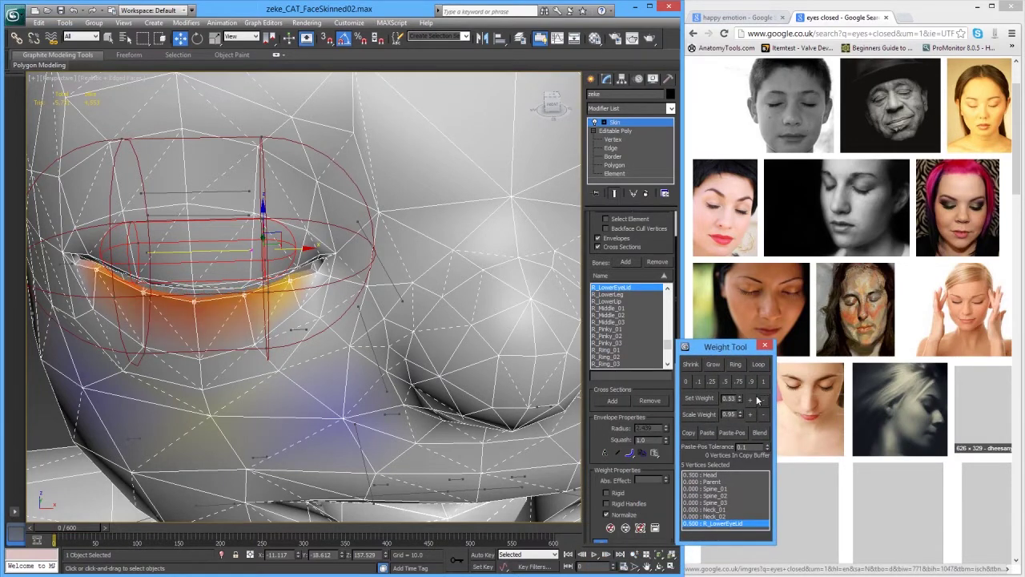
Step: Check the lower lid from several angles and raise the five rim vertices' R_LowerEyeLid weight to 0.6
{"action": "middle_click_drag", "start_coordinate": [377, 314], "coordinate": [436, 319], "text": "alt"}
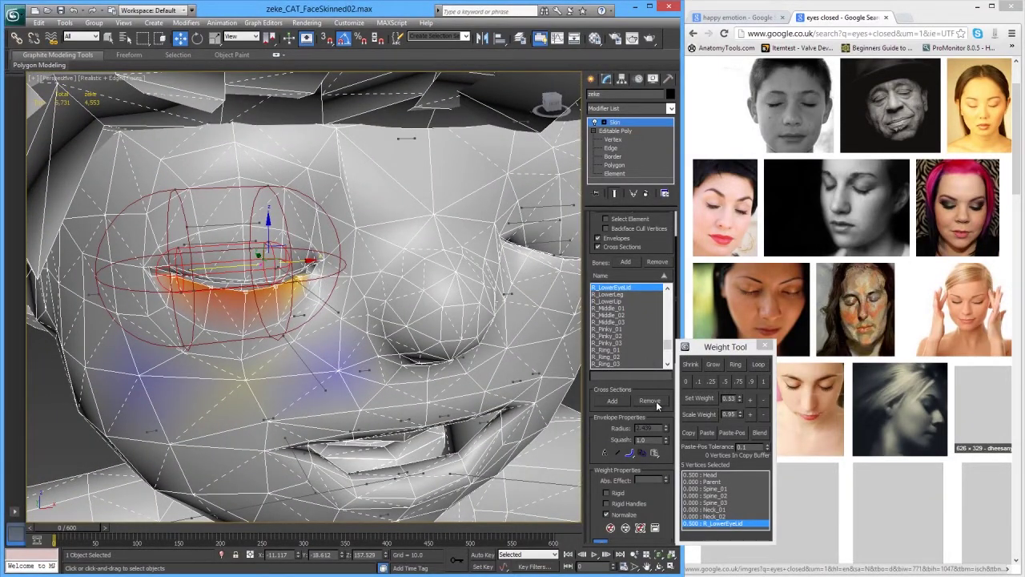
{"action": "scroll", "coordinate": [400, 352], "scroll_direction": "up", "scroll_amount": 3}
{"action": "middle_click_drag", "start_coordinate": [394, 351], "coordinate": [450, 368]}
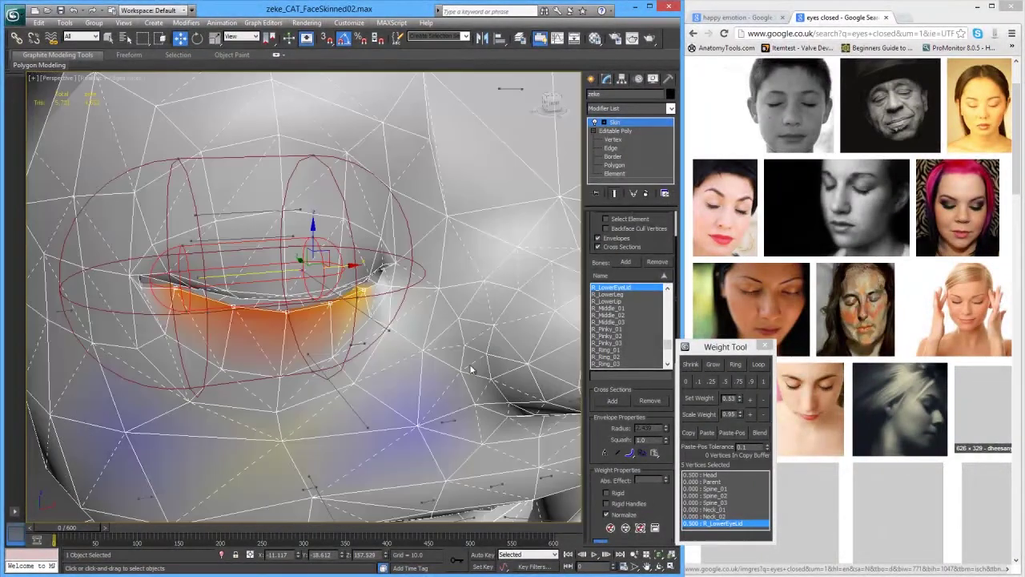
{"action": "scroll", "coordinate": [390, 360], "scroll_direction": "down", "scroll_amount": 5}
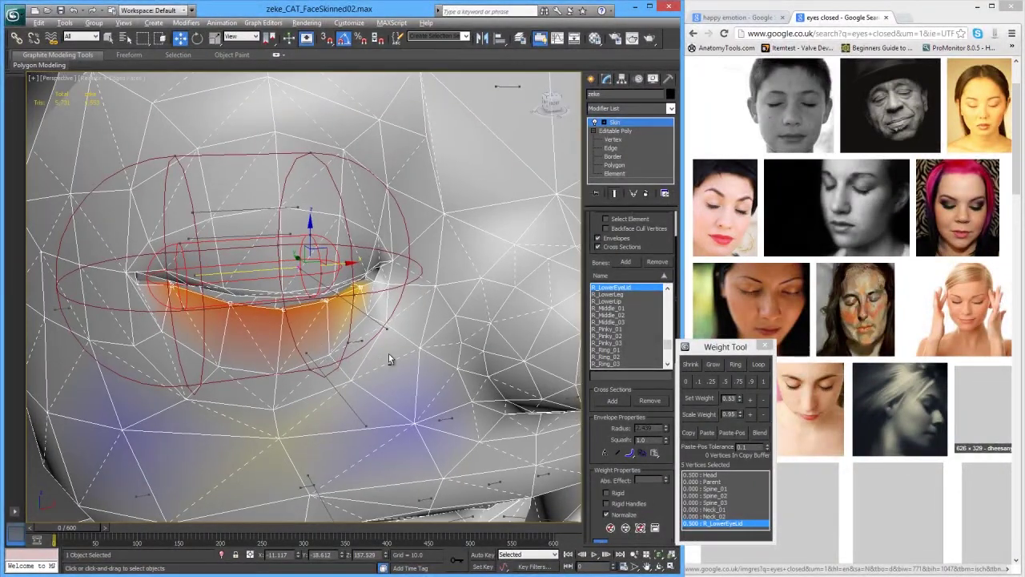
{"action": "mouse_move", "coordinate": [399, 345]}
{"action": "middle_mouse_down", "text": "alt"}
{"action": "mouse_move", "coordinate": [380, 340]}
{"action": "mouse_move", "coordinate": [392, 343]}
{"action": "middle_mouse_up", "text": "alt"}
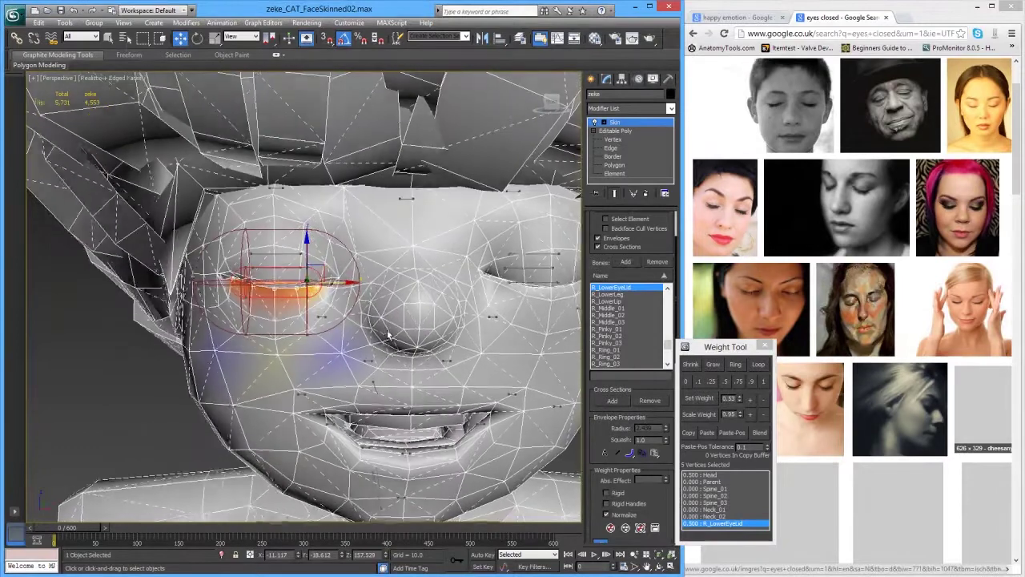
{"action": "left_click", "coordinate": [750, 398]}
{"action": "left_click", "coordinate": [750, 398]}
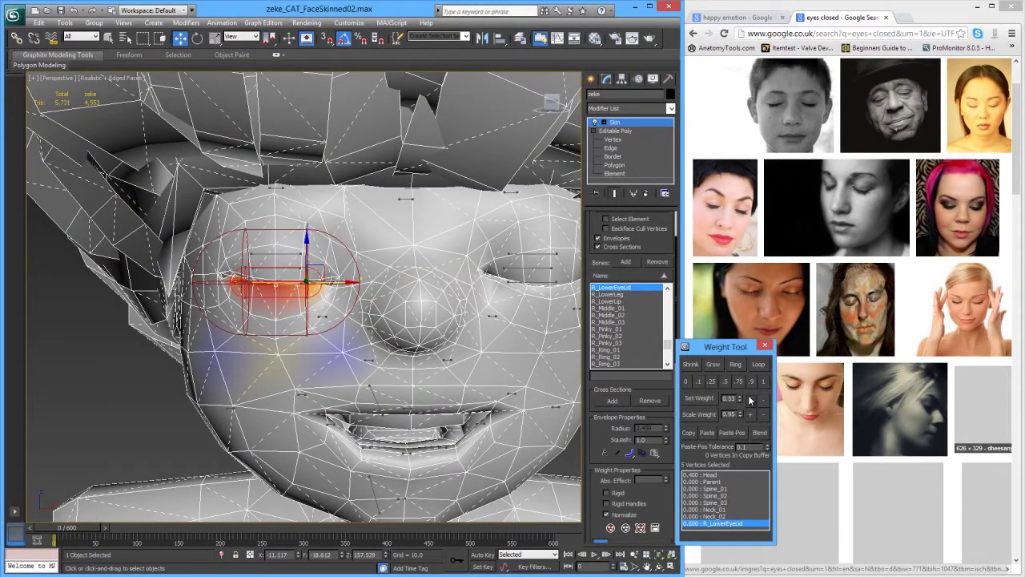
{"action": "middle_click_drag", "start_coordinate": [532, 353], "coordinate": [459, 340], "text": "alt"}
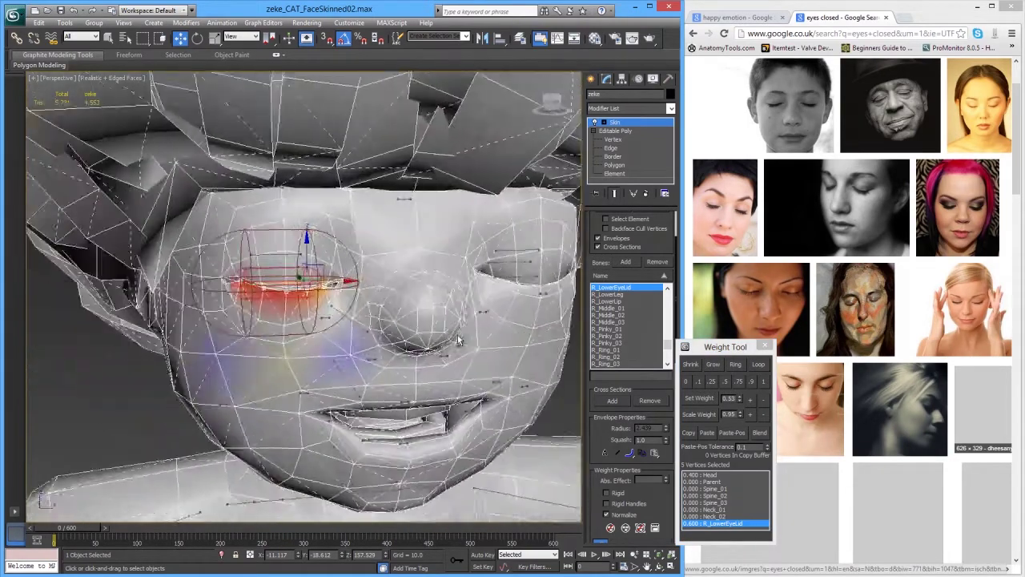
Step: Weight the lower-lid vertex beside the right eye's inner corner about 0.3 to R_LowerEyeLid and check its shape
{"action": "scroll", "coordinate": [362, 275], "scroll_direction": "up", "scroll_amount": 6}
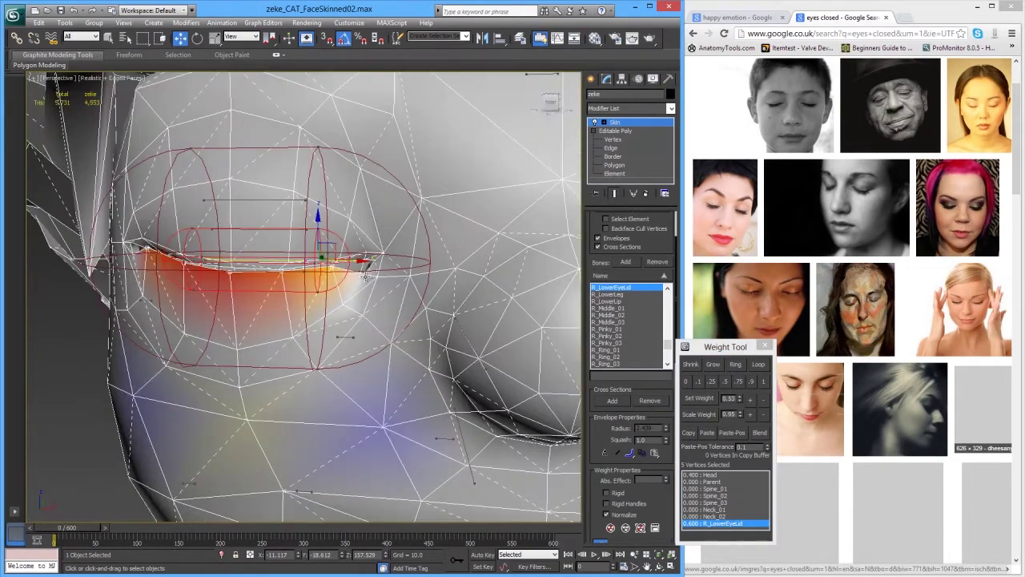
{"action": "left_click", "coordinate": [364, 275]}
{"action": "left_click", "coordinate": [750, 400]}
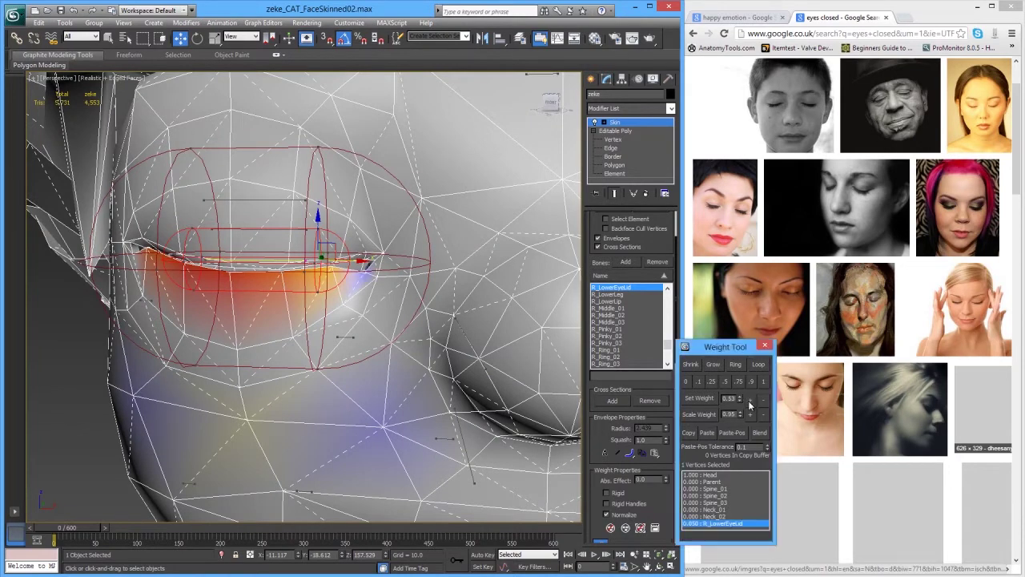
{"action": "scroll", "coordinate": [552, 350], "scroll_direction": "down", "scroll_amount": 3}
{"action": "middle_click_drag", "start_coordinate": [552, 350], "coordinate": [436, 352], "text": "alt"}
{"action": "scroll", "coordinate": [312, 329], "scroll_direction": "up", "scroll_amount": 1}
{"action": "scroll", "coordinate": [353, 314], "scroll_direction": "up", "scroll_amount": 4}
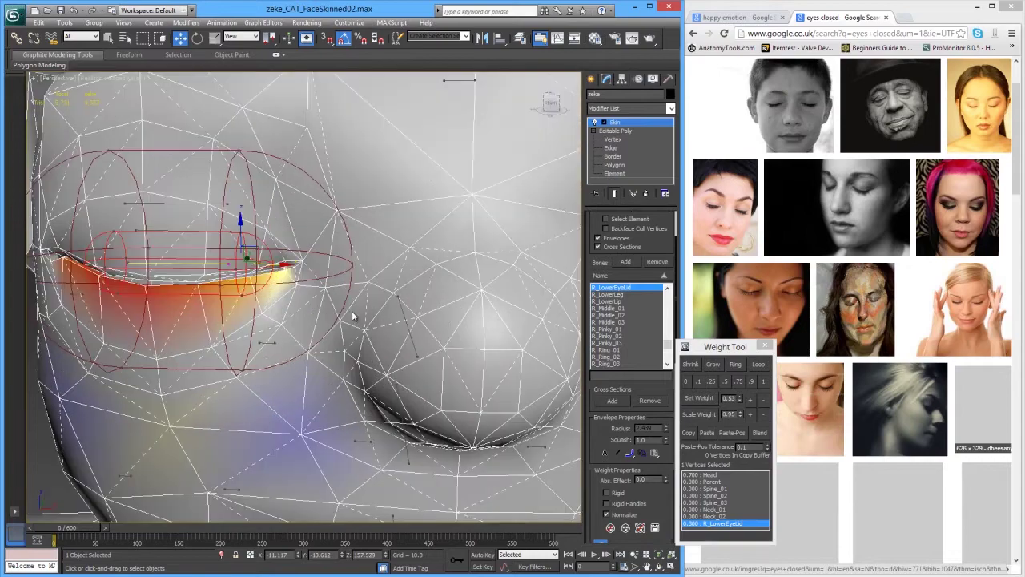
{"action": "left_click", "coordinate": [763, 397]}
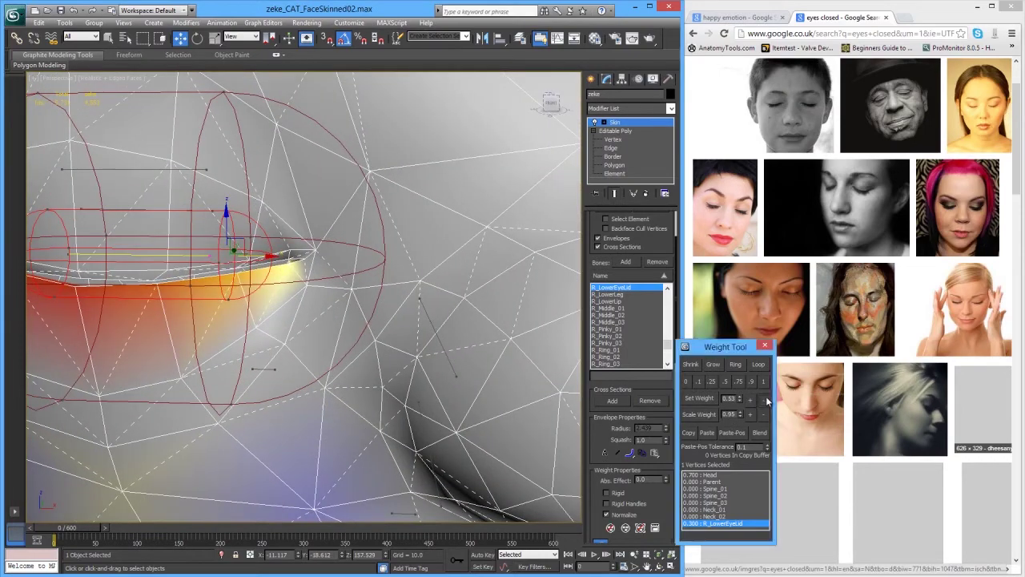
{"action": "scroll", "coordinate": [272, 280], "scroll_direction": "down", "scroll_amount": 4}
{"action": "mouse_move", "coordinate": [307, 305]}
{"action": "middle_mouse_down", "text": "alt"}
{"action": "mouse_move", "coordinate": [343, 298]}
{"action": "mouse_move", "coordinate": [311, 299]}
{"action": "middle_mouse_up", "text": "alt"}
{"action": "middle_click_drag", "start_coordinate": [313, 300], "coordinate": [334, 312], "text": "alt"}
Step: Select the five vertices in the ring just below the lower lid's rim and weight them 0.55 to R_LowerEyeLid
{"action": "left_click", "coordinate": [331, 309]}
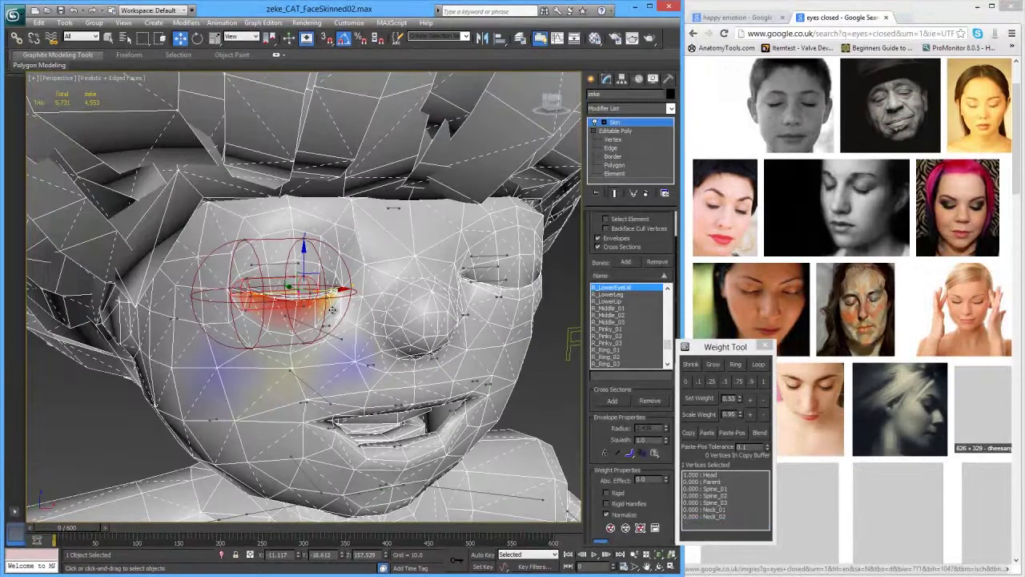
{"action": "left_click", "coordinate": [314, 327], "text": "ctrl"}
{"action": "middle_click_drag", "start_coordinate": [324, 323], "coordinate": [268, 311], "text": "alt"}
{"action": "scroll", "coordinate": [306, 303], "scroll_direction": "up", "scroll_amount": 3}
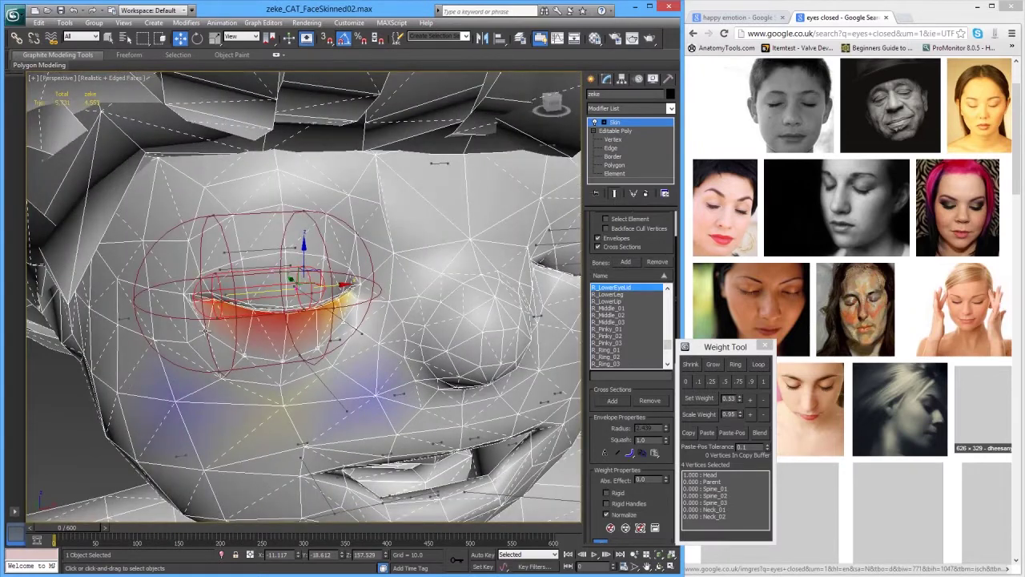
{"action": "scroll", "coordinate": [360, 329], "scroll_direction": "down", "scroll_amount": 2}
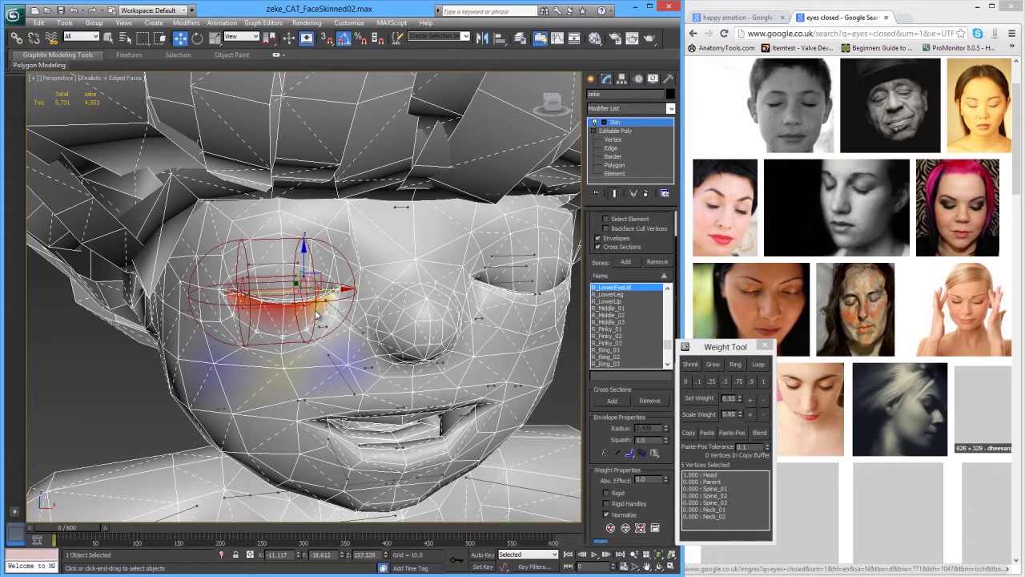
{"action": "middle_click_drag", "start_coordinate": [271, 310], "coordinate": [432, 342], "text": "alt"}
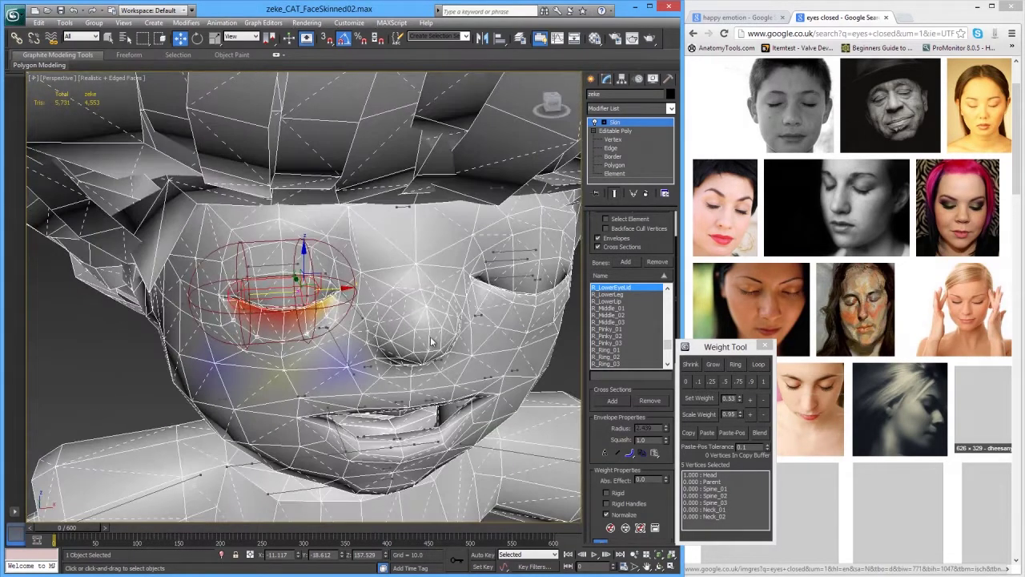
{"action": "left_click", "coordinate": [753, 402]}
{"action": "left_click", "coordinate": [753, 402]}
{"action": "left_click", "coordinate": [753, 402]}
{"action": "left_click", "coordinate": [753, 402]}
{"action": "left_click", "coordinate": [752, 402]}
{"action": "left_click", "coordinate": [752, 402]}
{"action": "left_click", "coordinate": [753, 402]}
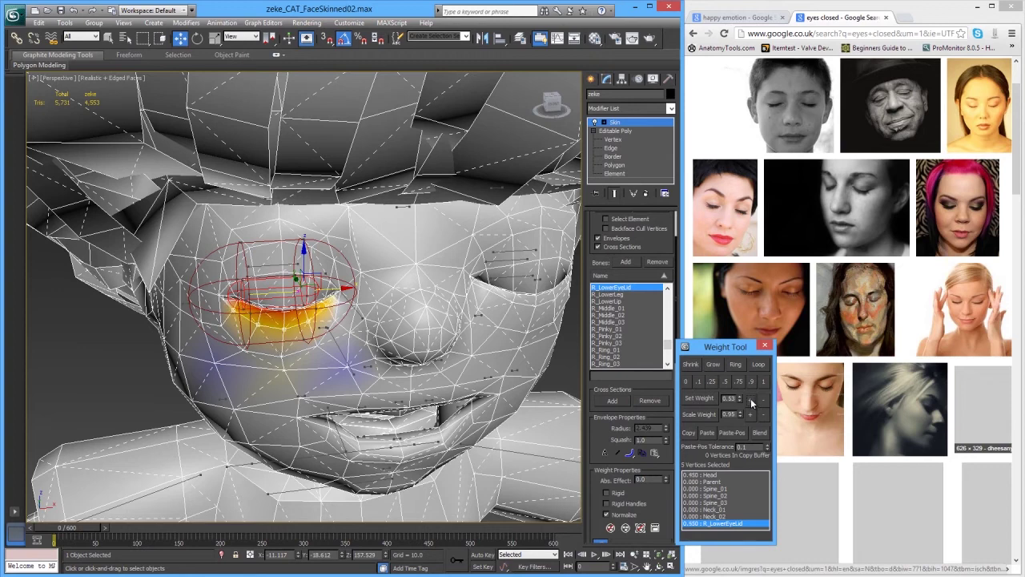
Step: Reduce the R_LowerEyeLid weight of the five selected vertices below the lower lid's rim to 0.4
{"action": "middle_click_drag", "start_coordinate": [358, 306], "coordinate": [328, 309], "text": "alt"}
{"action": "scroll", "coordinate": [326, 309], "scroll_direction": "up", "scroll_amount": 3}
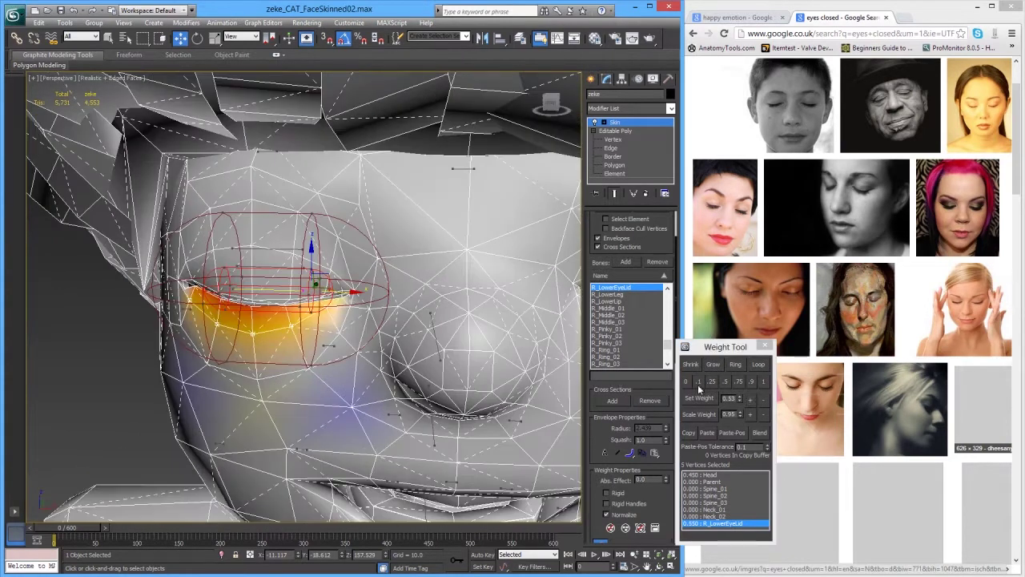
{"action": "left_click", "coordinate": [767, 400]}
{"action": "left_click", "coordinate": [767, 400]}
{"action": "left_click", "coordinate": [767, 399]}
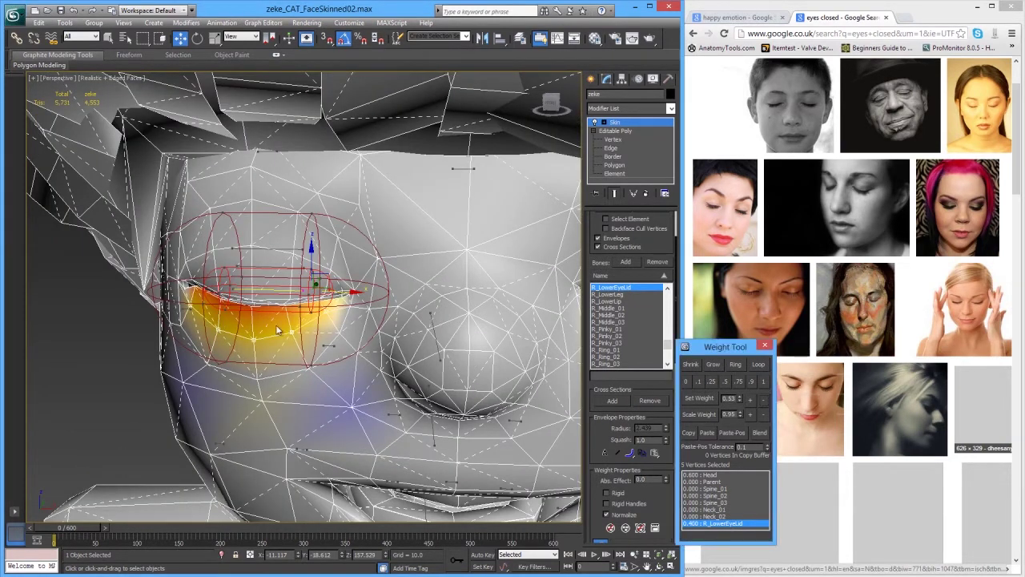
Step: Narrow the selection to the ring's three middle vertices and set their R_LowerEyeLid weight to 0.65
{"action": "left_click", "coordinate": [326, 314], "text": "alt"}
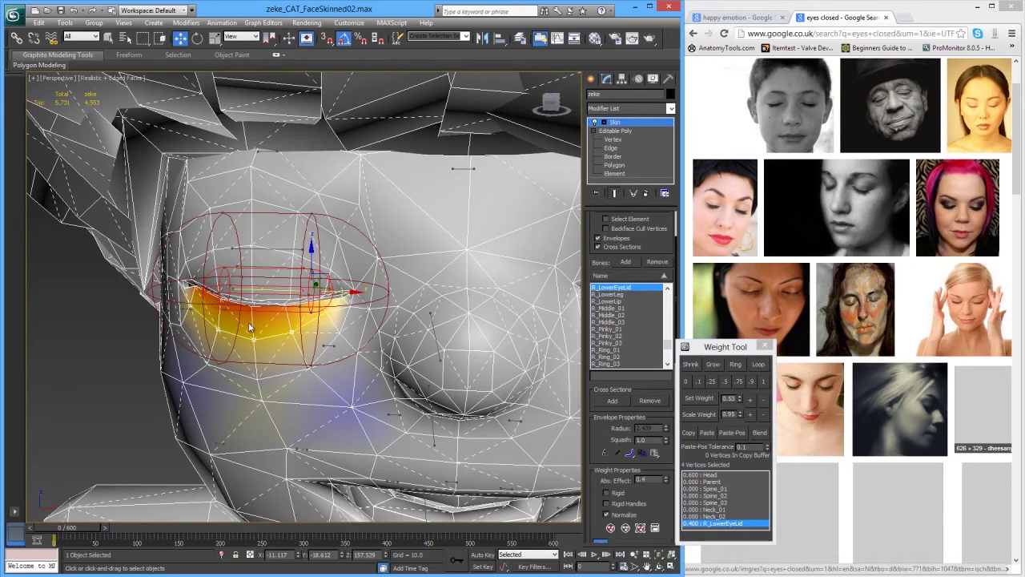
{"action": "left_click", "coordinate": [751, 399]}
{"action": "left_click", "coordinate": [750, 399]}
{"action": "left_click", "coordinate": [751, 399]}
{"action": "middle_click_drag", "start_coordinate": [398, 363], "coordinate": [325, 324], "text": "alt"}
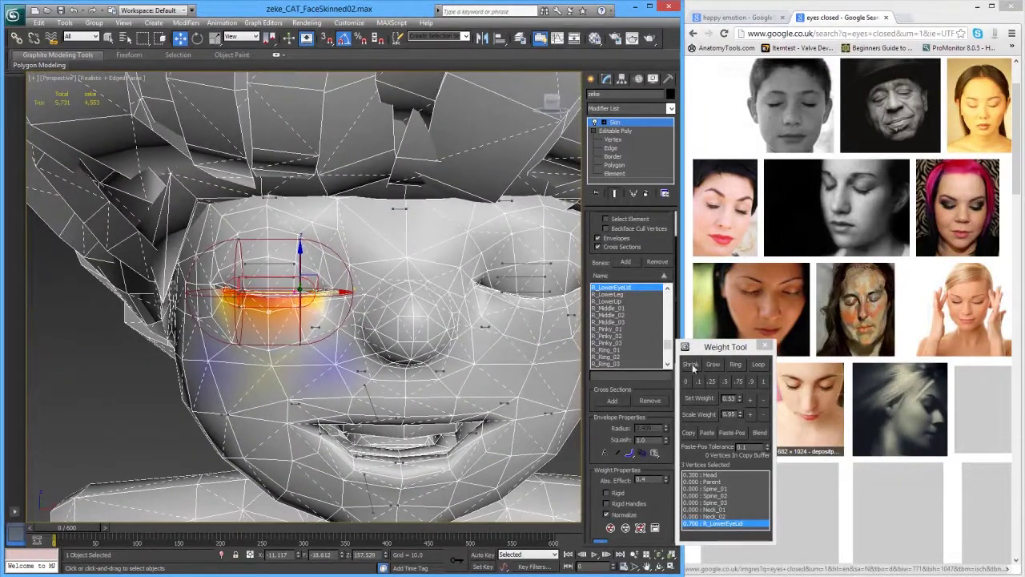
{"action": "left_click", "coordinate": [765, 398]}
{"action": "left_click", "coordinate": [750, 400]}
{"action": "left_click", "coordinate": [749, 400]}
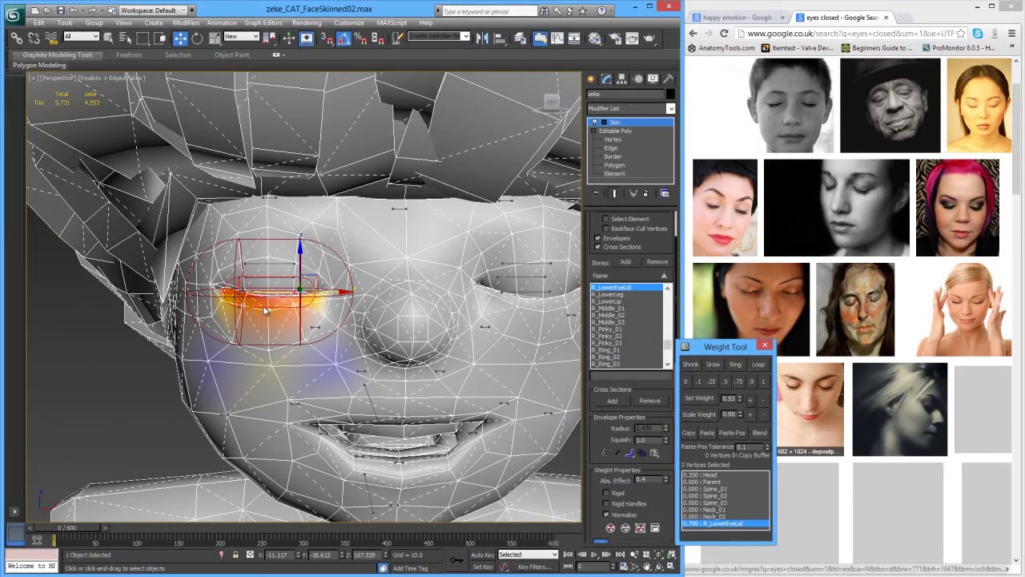
{"action": "left_click", "coordinate": [761, 400]}
{"action": "left_click", "coordinate": [761, 400]}
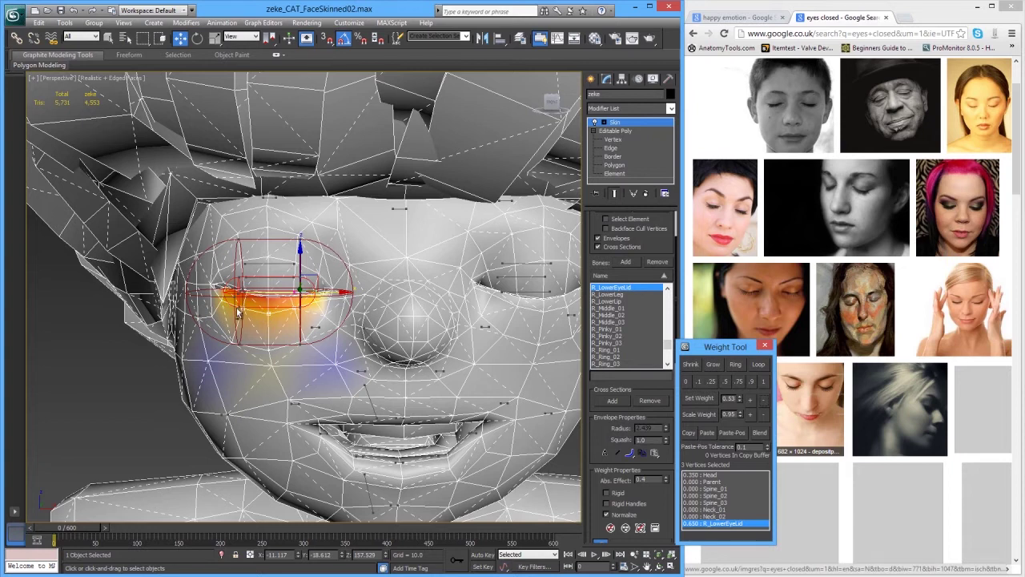
Step: Select two of the lower-lid vertices and raise their R_LowerEyeLid weight to 0.8
{"action": "left_click", "coordinate": [293, 307]}
{"action": "left_click", "coordinate": [316, 305], "text": "ctrl"}
{"action": "mouse_move", "coordinate": [346, 339]}
{"action": "middle_mouse_down", "text": "alt"}
{"action": "mouse_move", "coordinate": [348, 354]}
{"action": "mouse_move", "coordinate": [373, 354]}
{"action": "mouse_move", "coordinate": [348, 342]}
{"action": "middle_mouse_up", "text": "alt"}
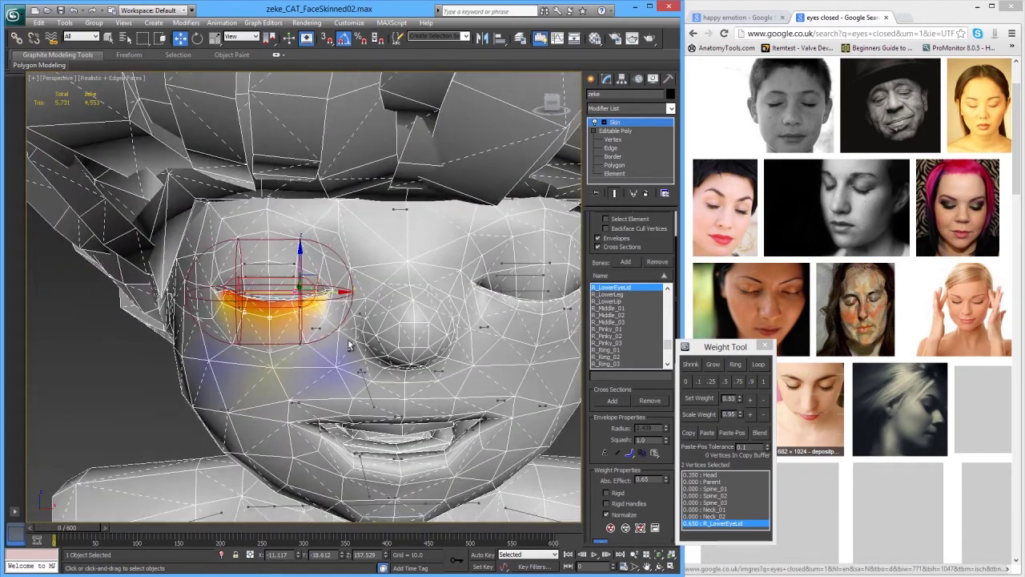
{"action": "left_click", "coordinate": [765, 399]}
{"action": "left_click", "coordinate": [752, 401]}
{"action": "left_click", "coordinate": [752, 401]}
{"action": "left_click", "coordinate": [753, 401]}
{"action": "left_click", "coordinate": [756, 404]}
{"action": "left_click", "coordinate": [757, 405]}
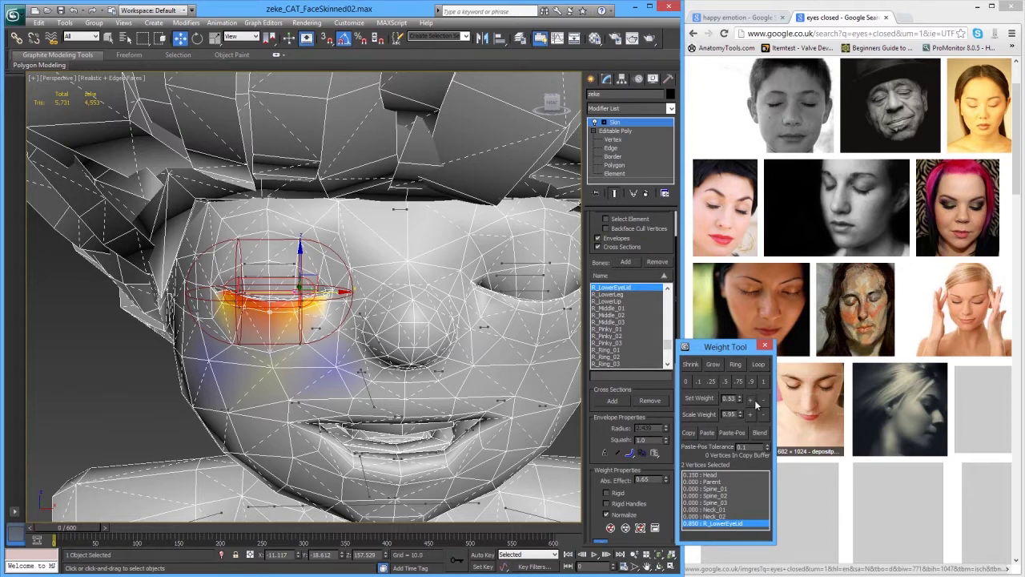
{"action": "left_click", "coordinate": [762, 400]}
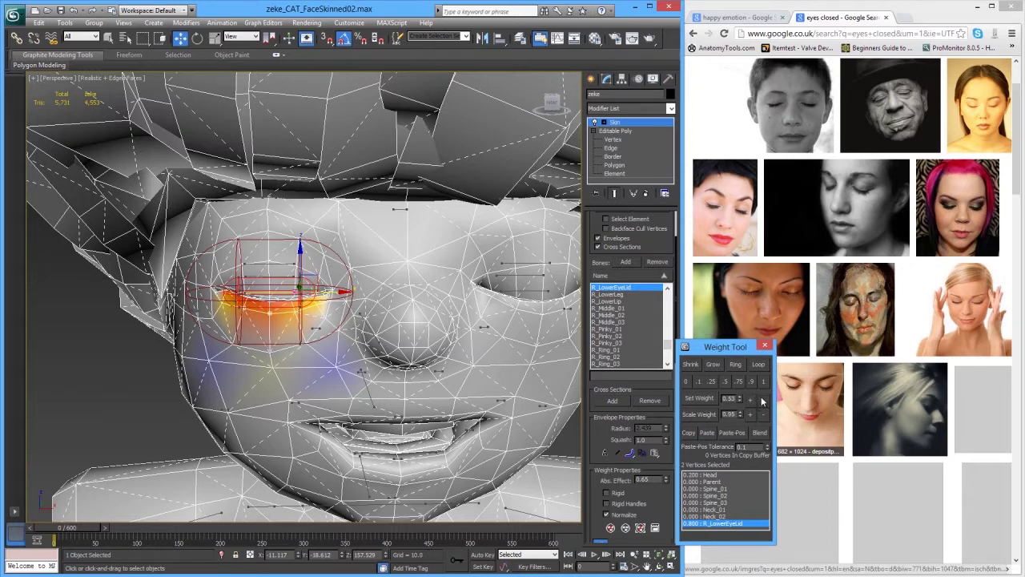
Step: Raise the lower lid's middle vertex to 0.85 on R_LowerEyeLid and the vertex toward the outer corner to 0.5
{"action": "left_click", "coordinate": [269, 316]}
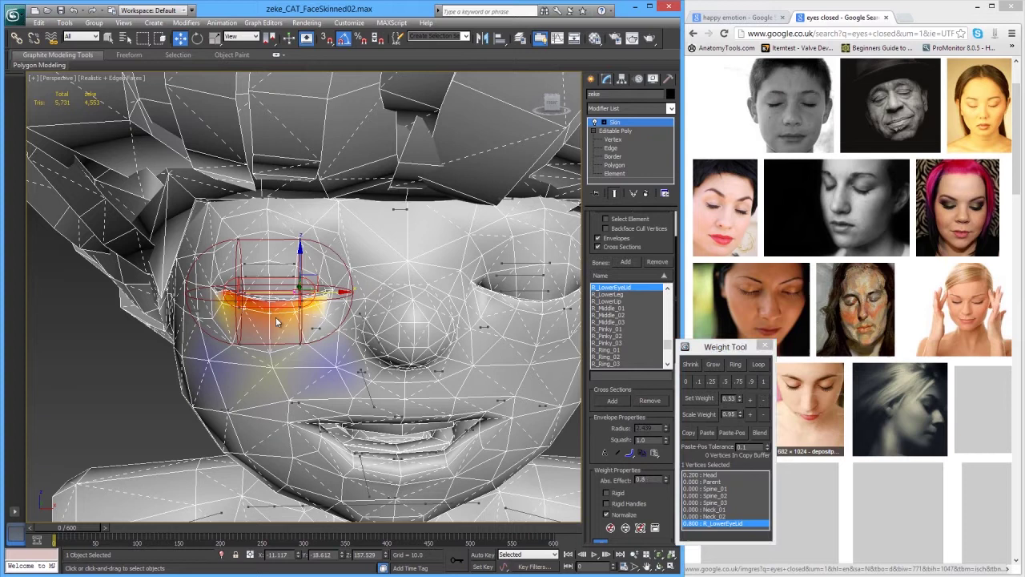
{"action": "left_click", "coordinate": [752, 402]}
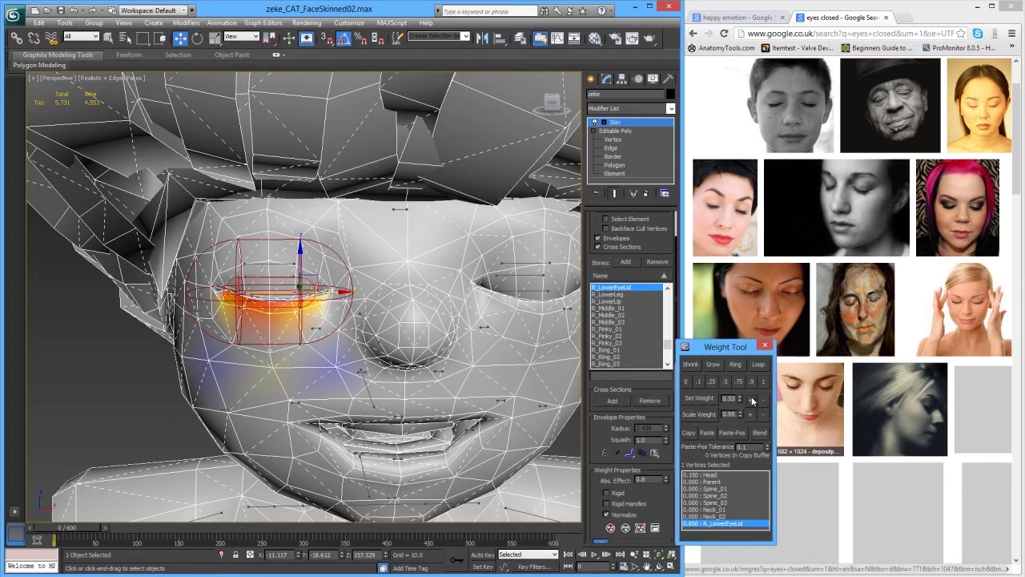
{"action": "left_click", "coordinate": [751, 400]}
{"action": "left_click", "coordinate": [242, 309]}
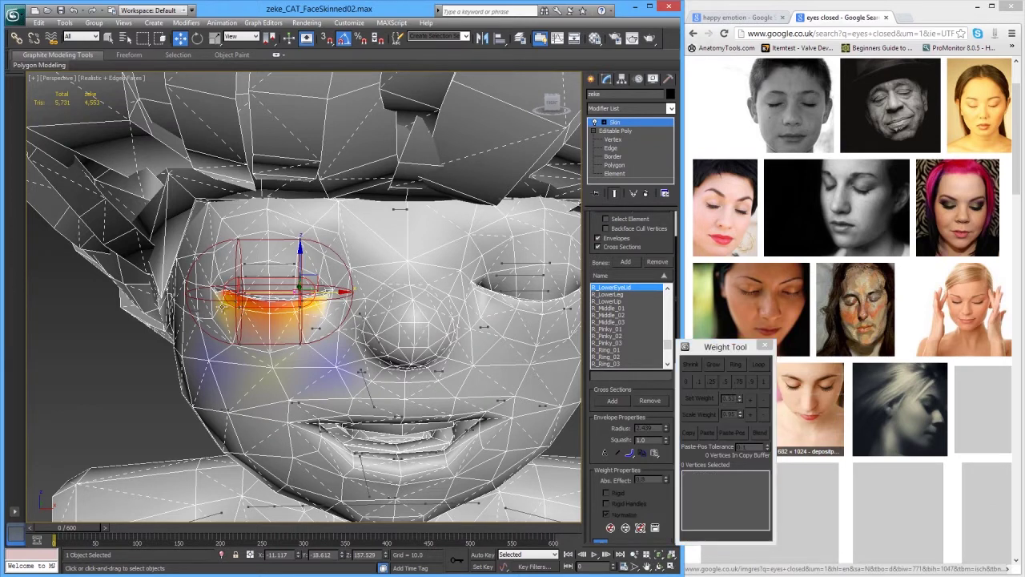
{"action": "left_click", "coordinate": [231, 316]}
{"action": "left_click", "coordinate": [748, 400]}
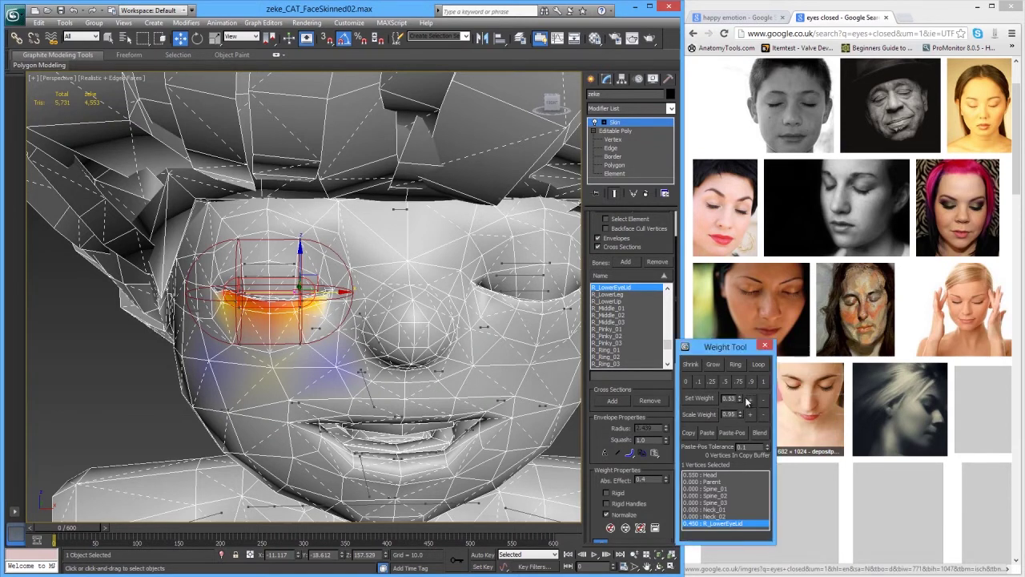
Step: Weight the lower-lid vertex at the right eye's outer corner 0.25 to R_LowerEyeLid
{"action": "scroll", "coordinate": [225, 311], "scroll_direction": "up", "scroll_amount": 8}
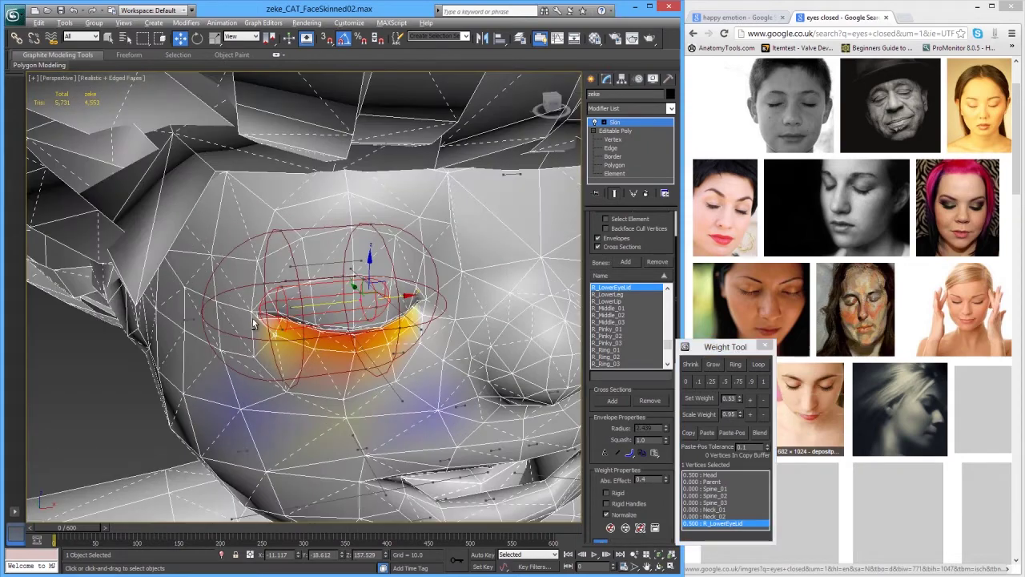
{"action": "left_click", "coordinate": [217, 296]}
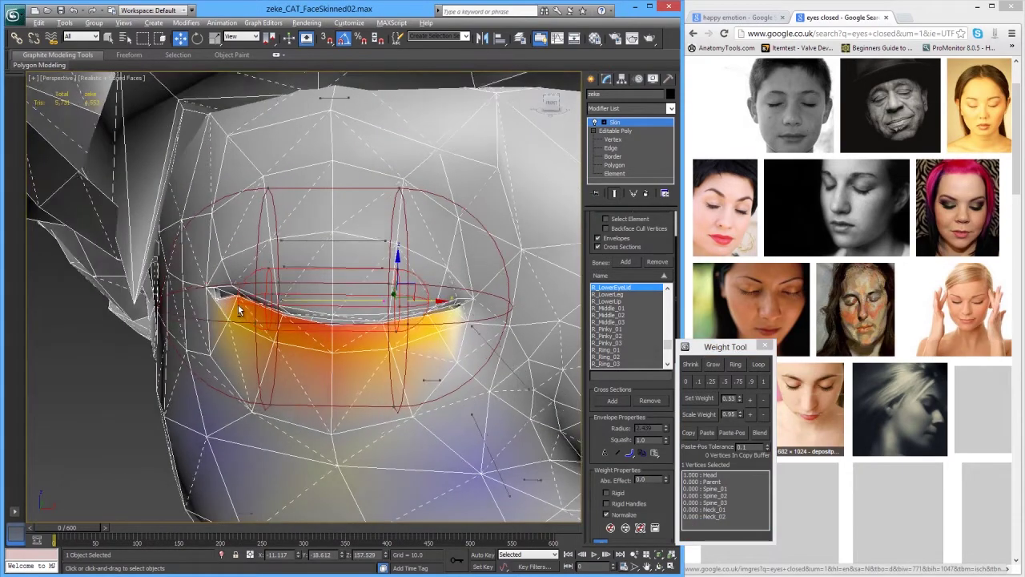
{"action": "left_click", "coordinate": [749, 400]}
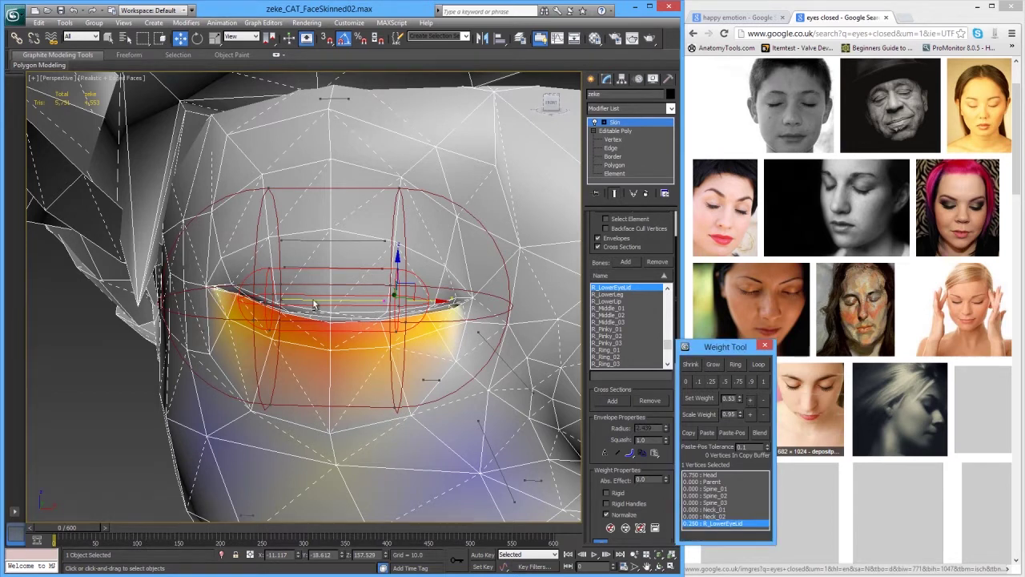
{"action": "middle_click_drag", "start_coordinate": [314, 301], "coordinate": [322, 293], "text": "alt"}
Step: Weight the outermost eye-corner vertex, shared with the upper lid, 0.1 to R_LowerEyeLid
{"action": "left_click", "coordinate": [210, 287]}
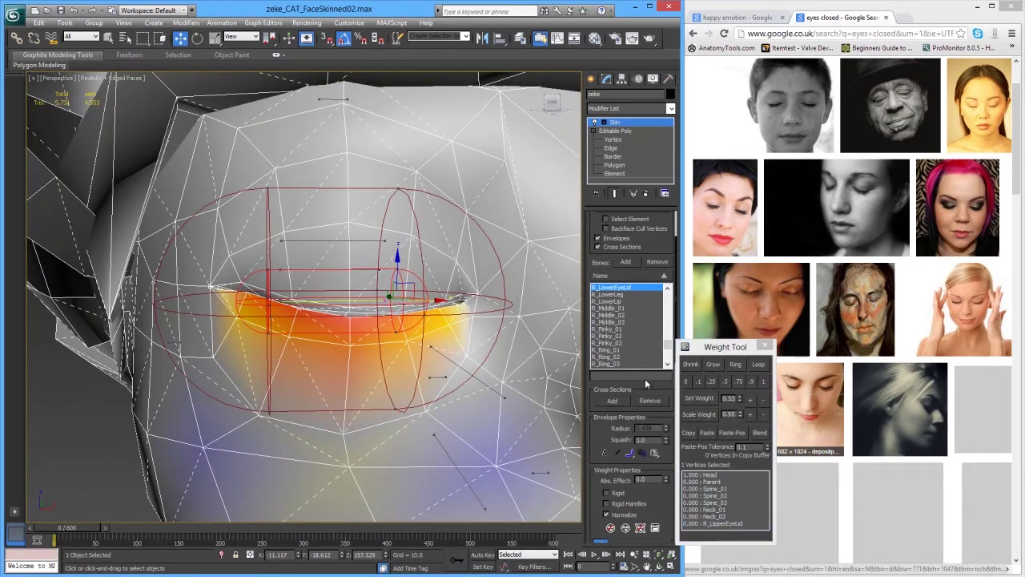
{"action": "left_click", "coordinate": [752, 399]}
{"action": "left_click", "coordinate": [752, 401]}
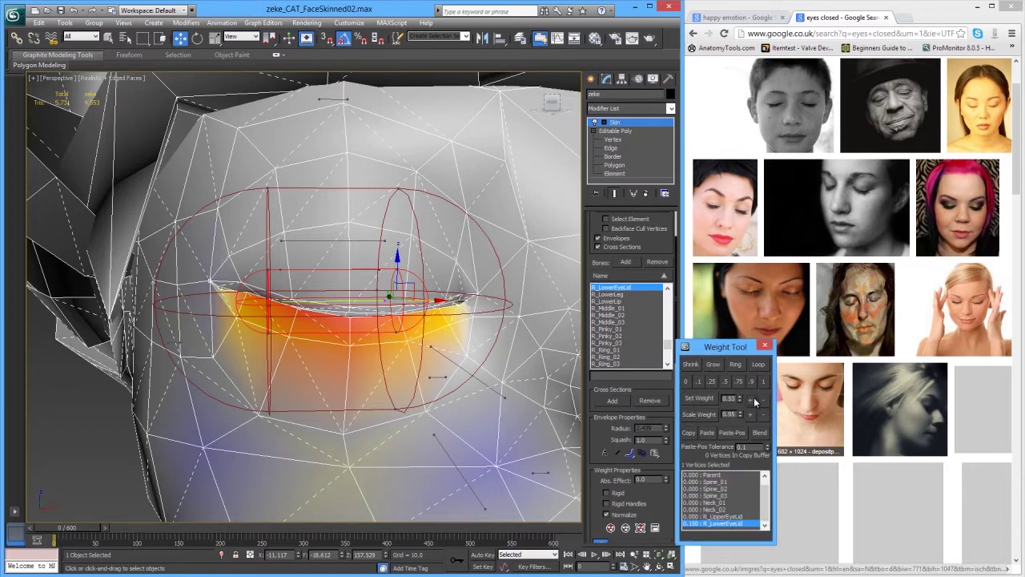
Step: Set the rim vertex beside the outer corner to 0.9 on R_LowerEyeLid, checking the lid from several angles
{"action": "middle_click_drag", "start_coordinate": [234, 288], "coordinate": [228, 294], "text": "alt"}
{"action": "left_click", "coordinate": [239, 293]}
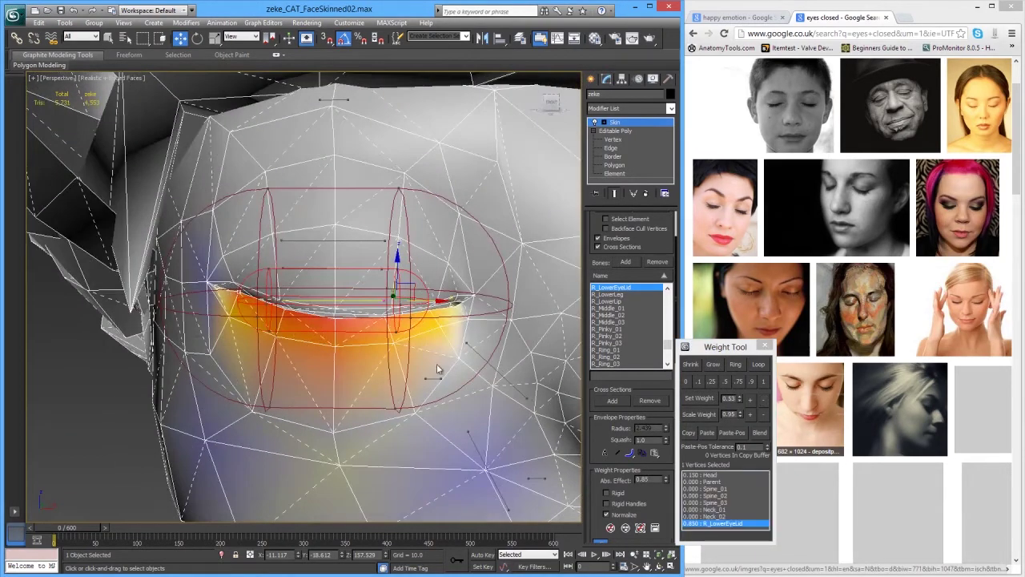
{"action": "left_click", "coordinate": [766, 402]}
{"action": "left_click", "coordinate": [765, 401]}
{"action": "middle_click_drag", "start_coordinate": [393, 326], "coordinate": [361, 320], "text": "alt"}
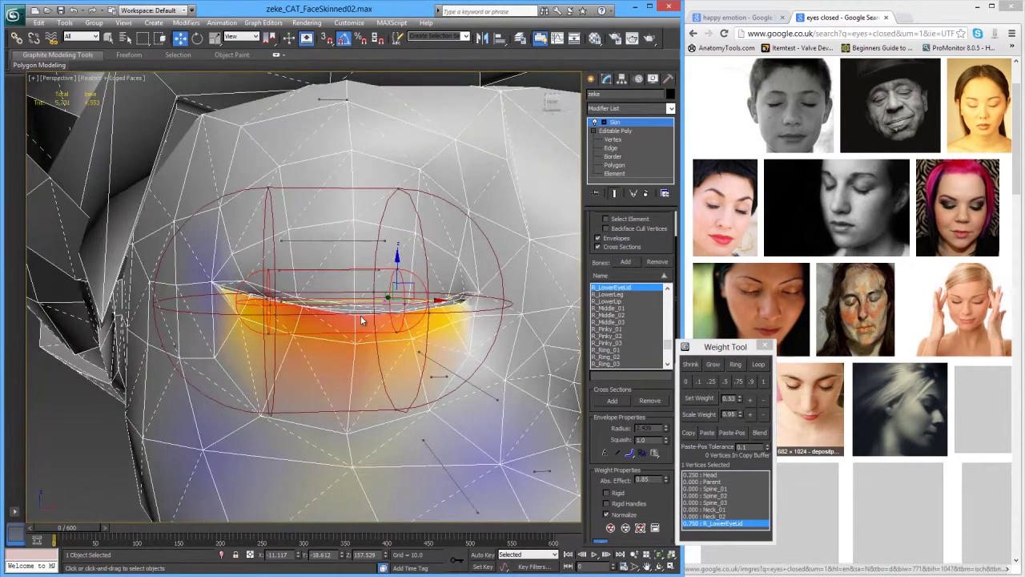
{"action": "left_click", "coordinate": [747, 398]}
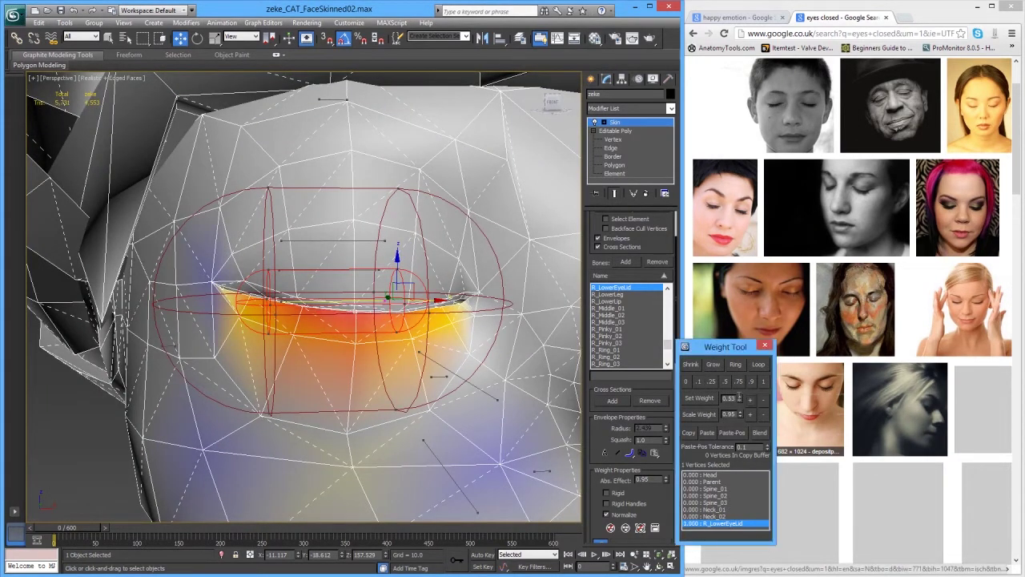
{"action": "middle_click_drag", "start_coordinate": [426, 333], "coordinate": [411, 330], "text": "alt"}
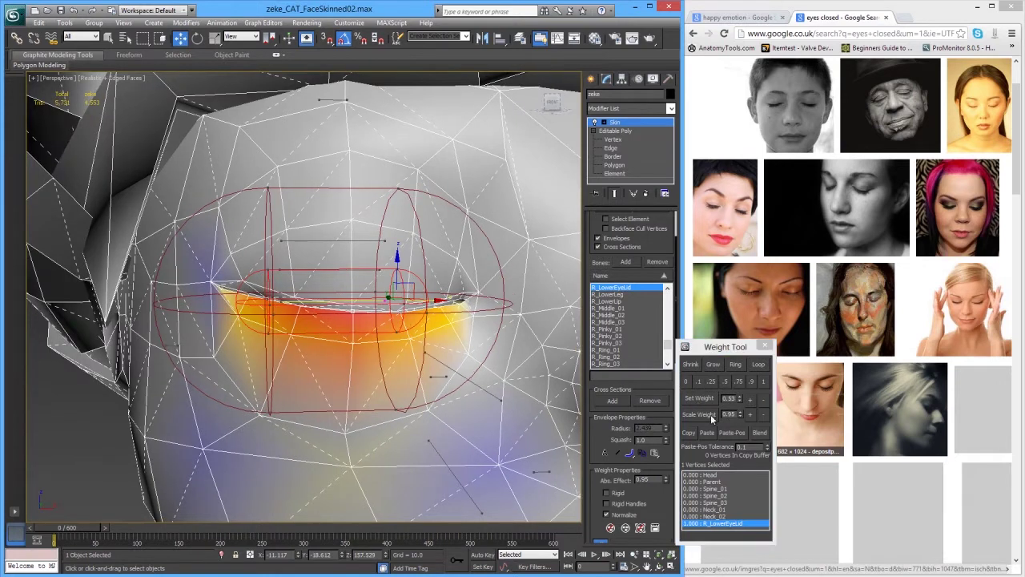
{"action": "middle_click_drag", "start_coordinate": [417, 335], "coordinate": [400, 334], "text": "alt"}
{"action": "left_click", "coordinate": [752, 398]}
{"action": "left_click", "coordinate": [753, 399]}
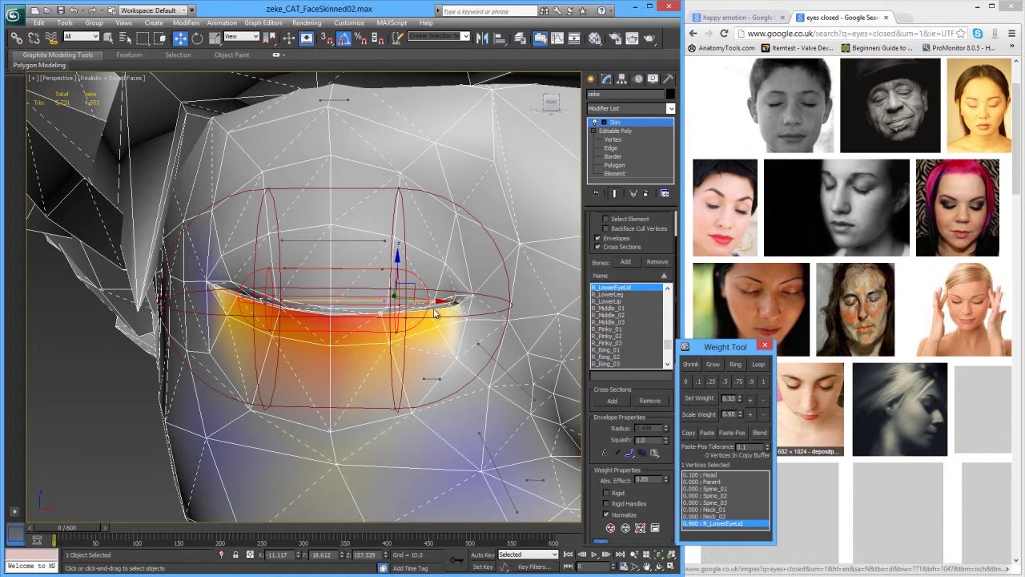
{"action": "left_click", "coordinate": [753, 400]}
Step: Raise the vertex at the right eye's inner corner to 0.3 on R_LowerEyeLid and check the face
{"action": "left_click", "coordinate": [455, 303]}
{"action": "left_click", "coordinate": [748, 400]}
{"action": "left_click", "coordinate": [752, 400]}
{"action": "scroll", "coordinate": [462, 315], "scroll_direction": "down", "scroll_amount": 6}
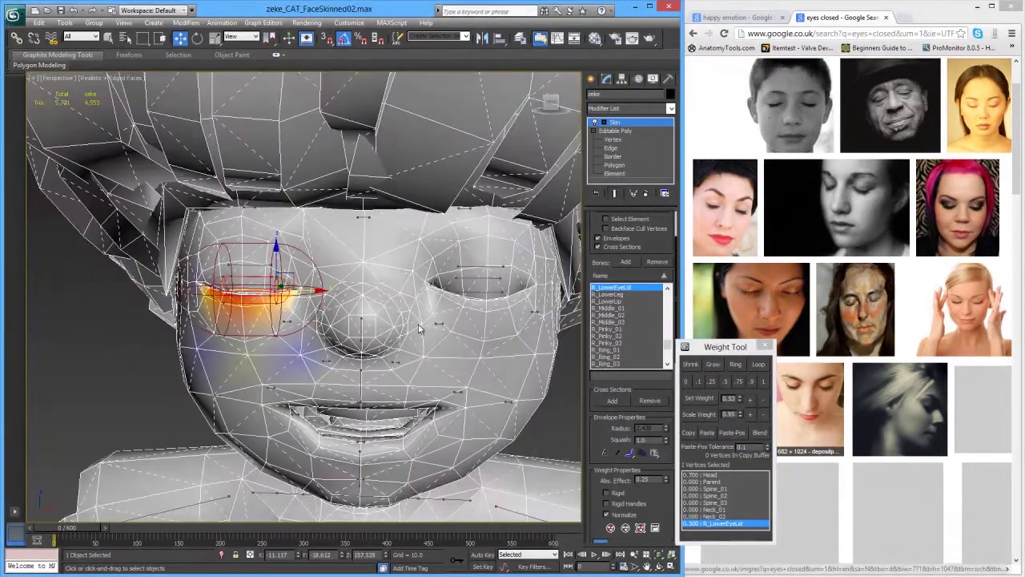
{"action": "middle_click_drag", "start_coordinate": [371, 331], "coordinate": [394, 321]}
{"action": "scroll", "coordinate": [314, 298], "scroll_direction": "up", "scroll_amount": 4}
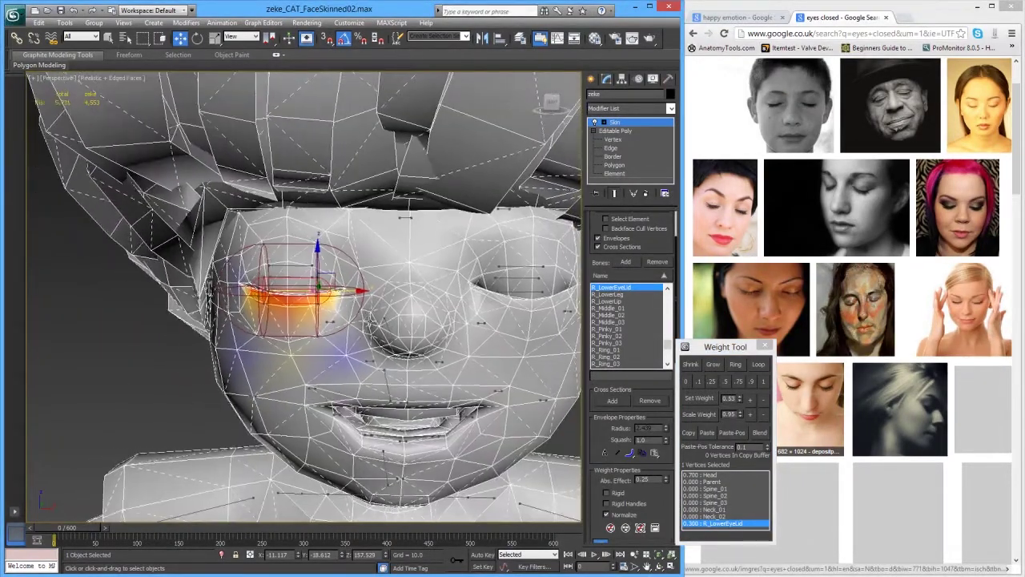
Step: Select three vertices along the lower lid's rim and reduce their R_LowerEyeLid weight to 0.8
{"action": "scroll", "coordinate": [314, 298], "scroll_direction": "up", "scroll_amount": 2}
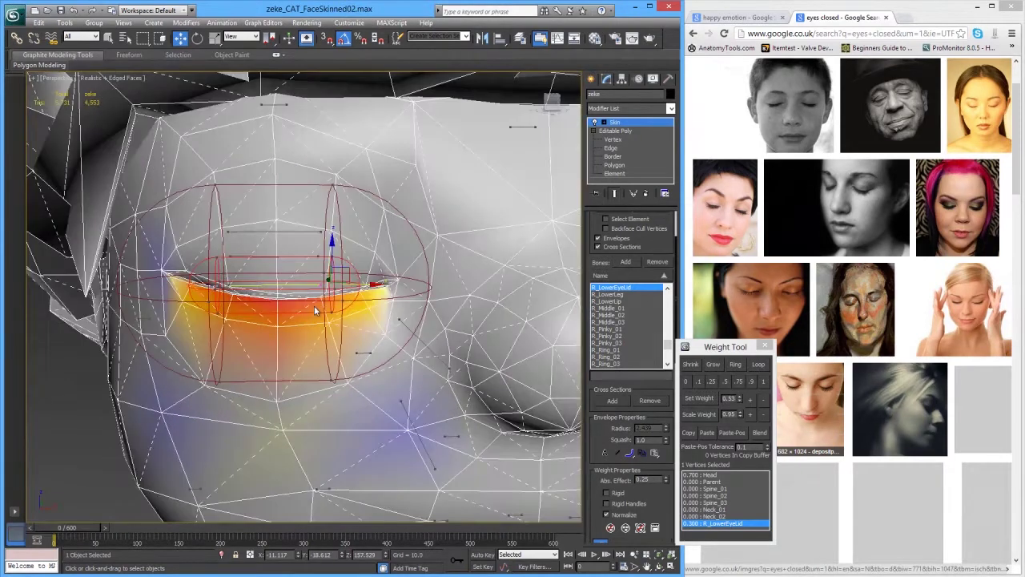
{"action": "left_click", "coordinate": [232, 296], "text": "ctrl"}
{"action": "scroll", "coordinate": [311, 321], "scroll_direction": "down", "scroll_amount": 3}
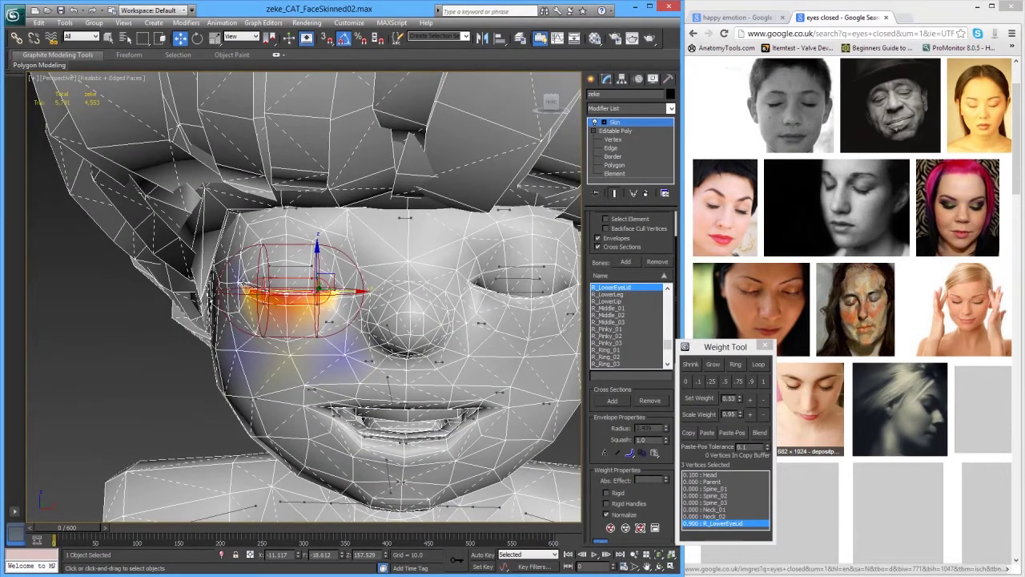
{"action": "middle_click_drag", "start_coordinate": [293, 308], "coordinate": [315, 307], "text": "alt"}
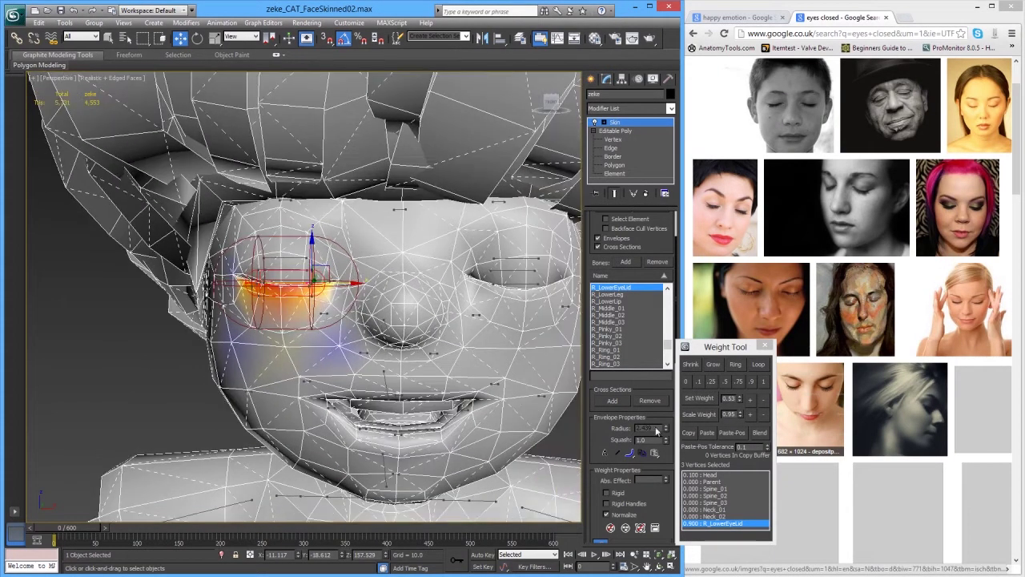
{"action": "left_click", "coordinate": [761, 399]}
{"action": "left_click", "coordinate": [761, 400]}
{"action": "left_click", "coordinate": [762, 399]}
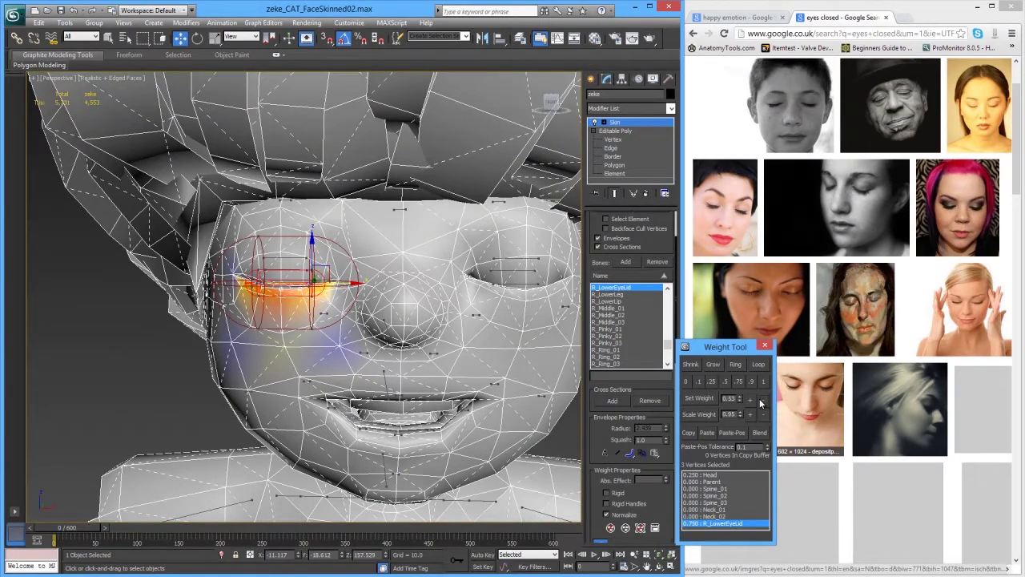
{"action": "left_click", "coordinate": [751, 403]}
Step: Select three vertices in the ring below the lower lid's rim and reduce their R_LowerEyeLid weight to 0.6
{"action": "scroll", "coordinate": [327, 311], "scroll_direction": "up", "scroll_amount": 2}
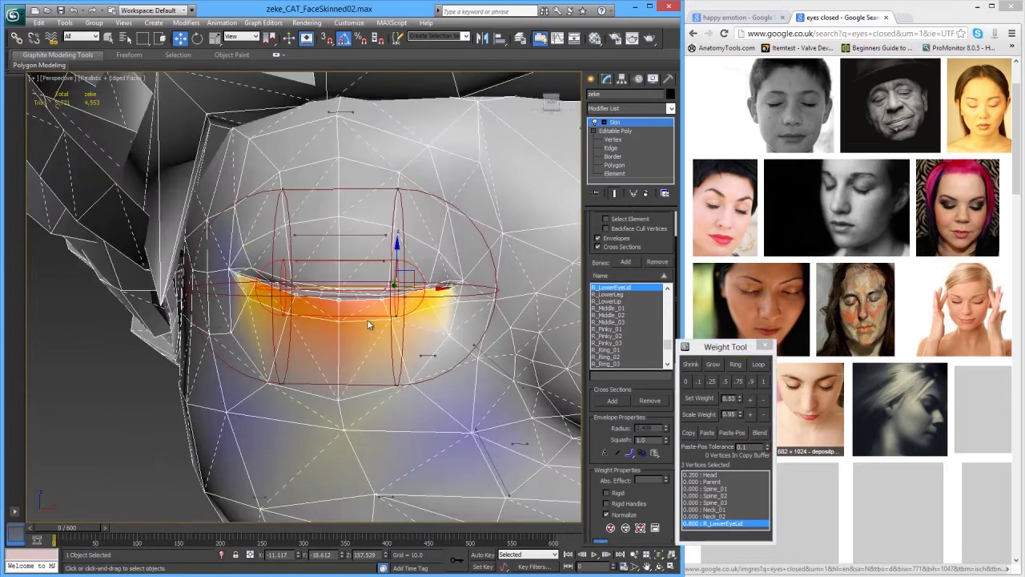
{"action": "left_click", "coordinate": [426, 288]}
{"action": "scroll", "coordinate": [357, 322], "scroll_direction": "down", "scroll_amount": 3}
{"action": "middle_click_drag", "start_coordinate": [323, 334], "coordinate": [442, 334], "text": "alt"}
{"action": "scroll", "coordinate": [439, 335], "scroll_direction": "up", "scroll_amount": 3}
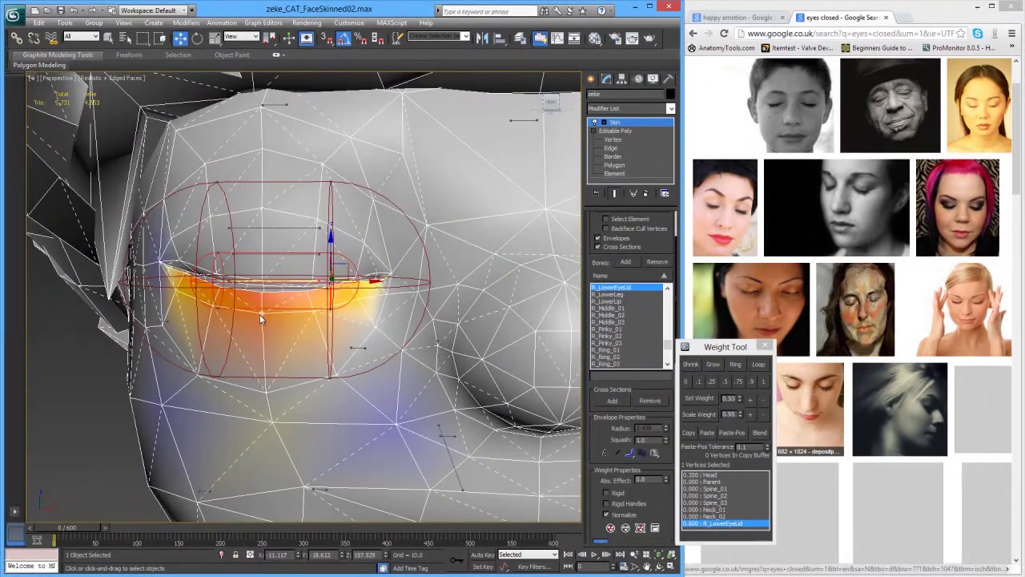
{"action": "scroll", "coordinate": [319, 327], "scroll_direction": "down", "scroll_amount": 2}
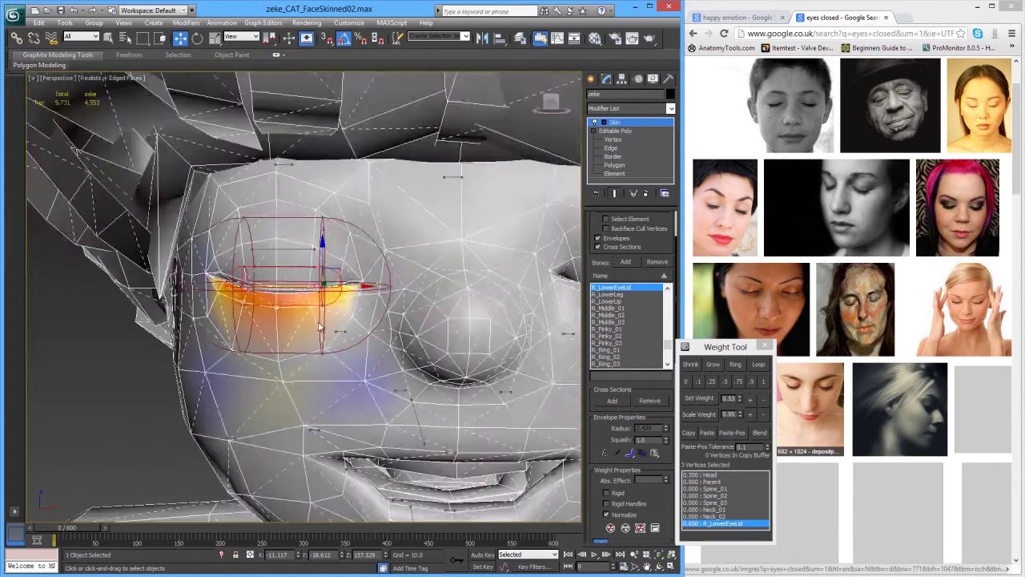
{"action": "scroll", "coordinate": [319, 327], "scroll_direction": "down", "scroll_amount": 2}
{"action": "left_click", "coordinate": [762, 400]}
{"action": "left_click", "coordinate": [762, 402]}
{"action": "left_click", "coordinate": [748, 400]}
{"action": "scroll", "coordinate": [374, 350], "scroll_direction": "up", "scroll_amount": 2}
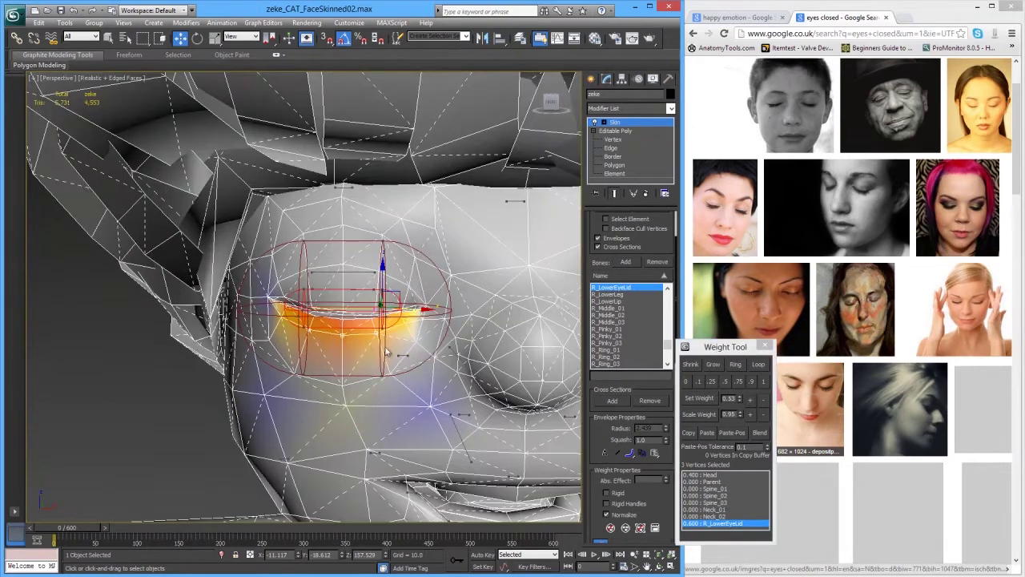
Step: Clear the vertex selection and check the closed eyes on the textured face with envelope editing temporarily switched off
{"action": "scroll", "coordinate": [379, 347], "scroll_direction": "down", "scroll_amount": 2}
{"action": "middle_click_drag", "start_coordinate": [352, 338], "coordinate": [331, 335]}
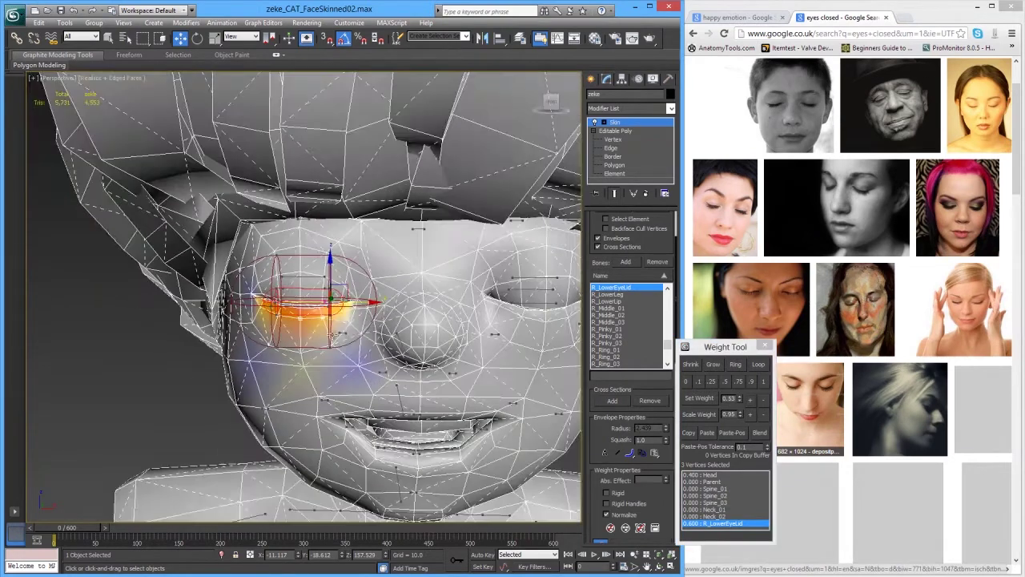
{"action": "left_click", "coordinate": [185, 347]}
{"action": "scroll", "coordinate": [660, 394], "scroll_direction": "up", "scroll_amount": 2}
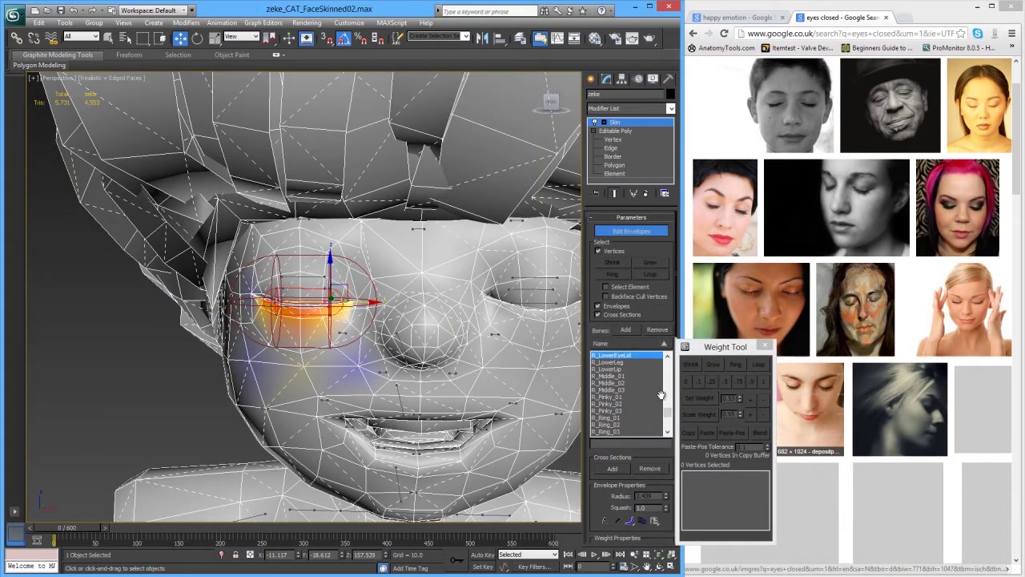
{"action": "left_click", "coordinate": [647, 231]}
{"action": "scroll", "coordinate": [353, 323], "scroll_direction": "up", "scroll_amount": 2}
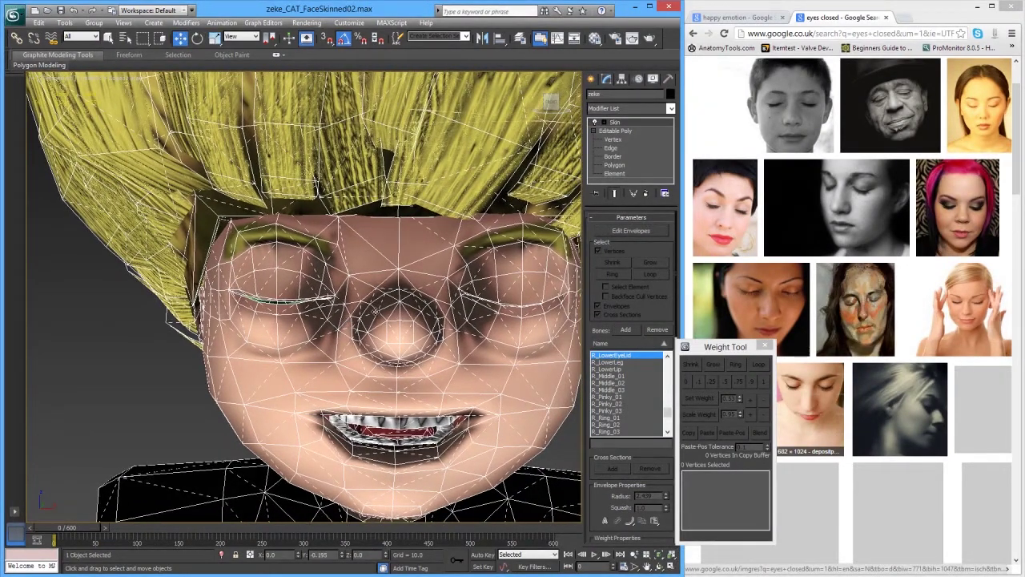
{"action": "left_click", "coordinate": [648, 232]}
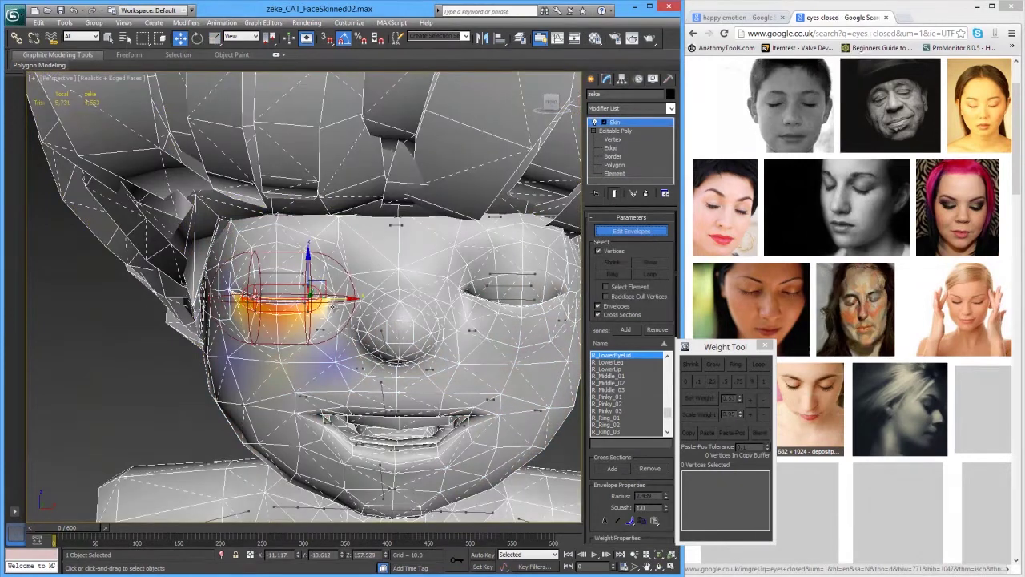
Step: Set the vertex at the right eye's inner corner to 0.25 on R_LowerEyeLid and check the textured face
{"action": "left_click", "coordinate": [332, 307]}
{"action": "scroll", "coordinate": [330, 326], "scroll_direction": "up", "scroll_amount": 3}
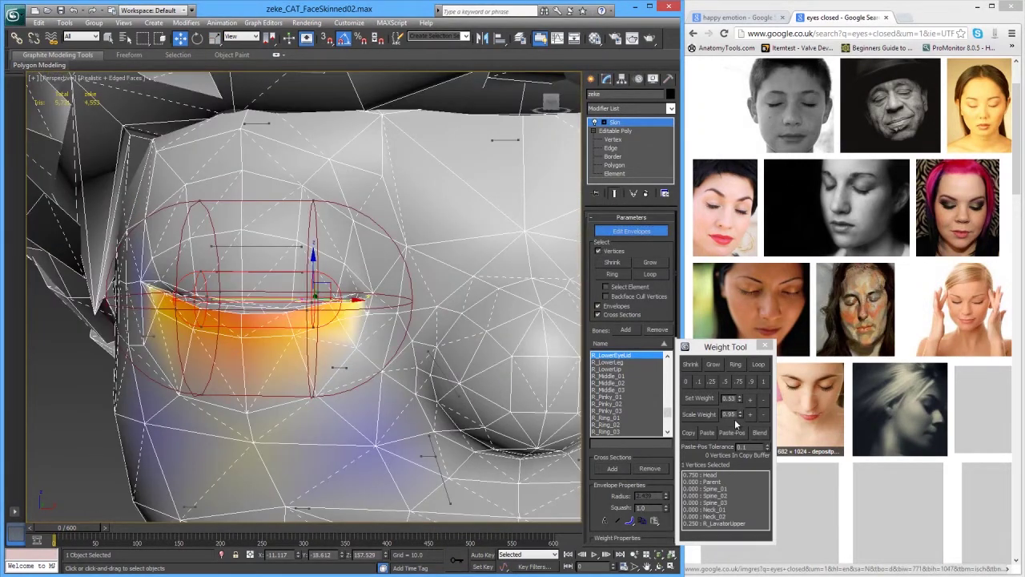
{"action": "left_click", "coordinate": [750, 400]}
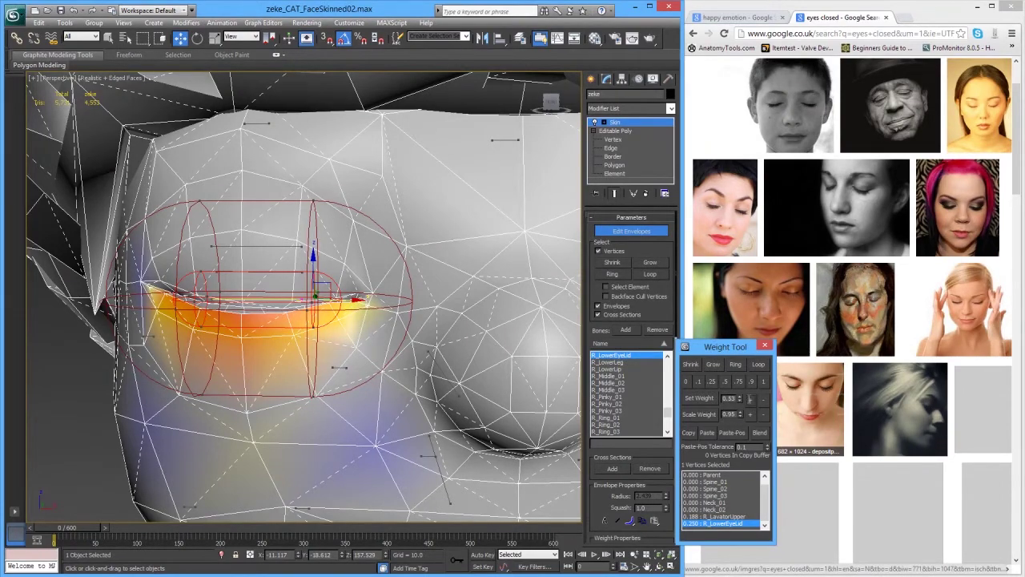
{"action": "scroll", "coordinate": [344, 329], "scroll_direction": "down", "scroll_amount": 5}
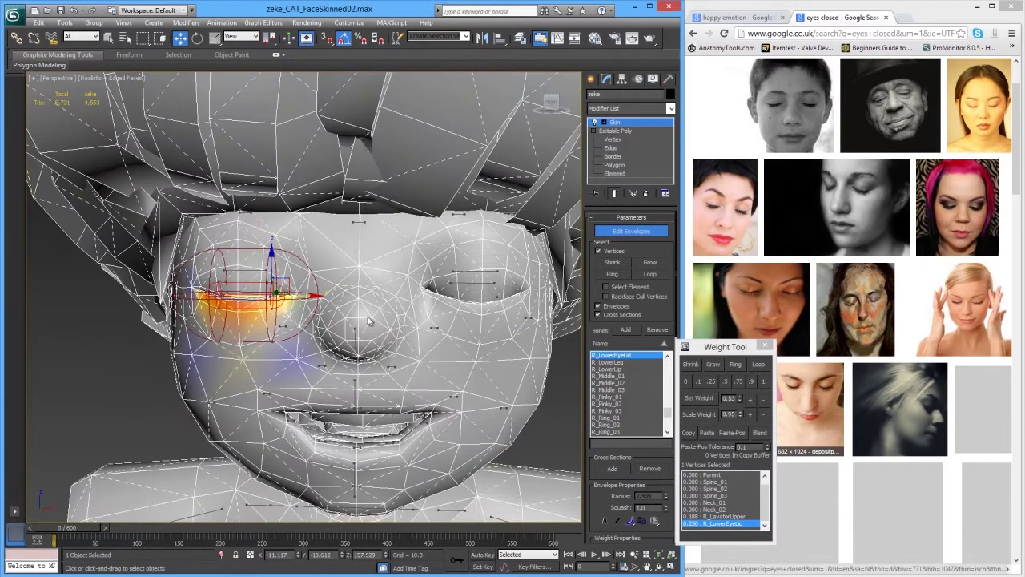
{"action": "left_click", "coordinate": [629, 231]}
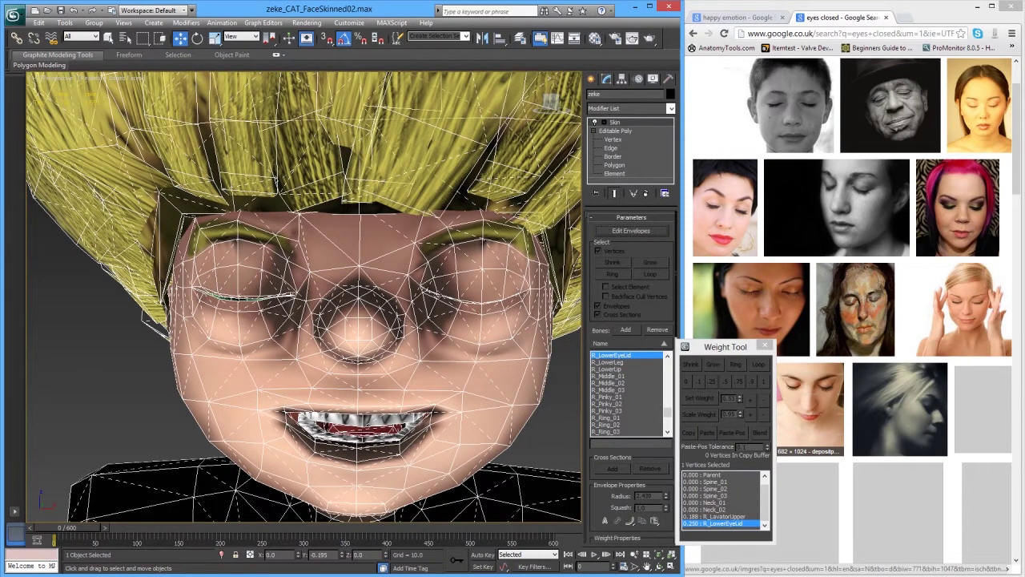
{"action": "left_click", "coordinate": [631, 231]}
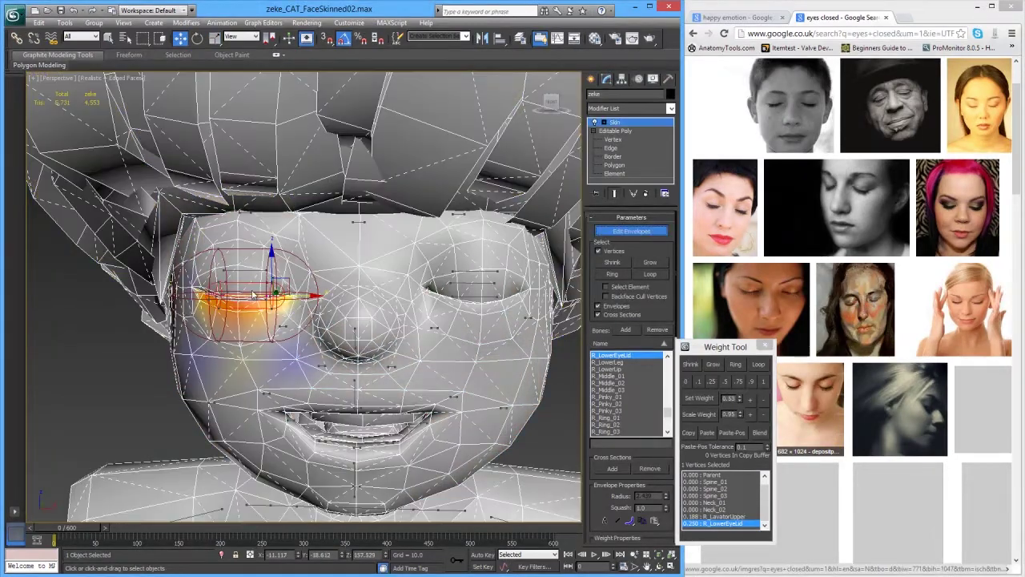
Step: Select the upper-lid rim vertex near the right eye's outer corner and raise its R_UpperEyeLid weight to 0.6
{"action": "scroll", "coordinate": [425, 306], "scroll_direction": "up", "scroll_amount": 5}
{"action": "middle_click_drag", "start_coordinate": [425, 306], "coordinate": [369, 307], "text": "alt"}
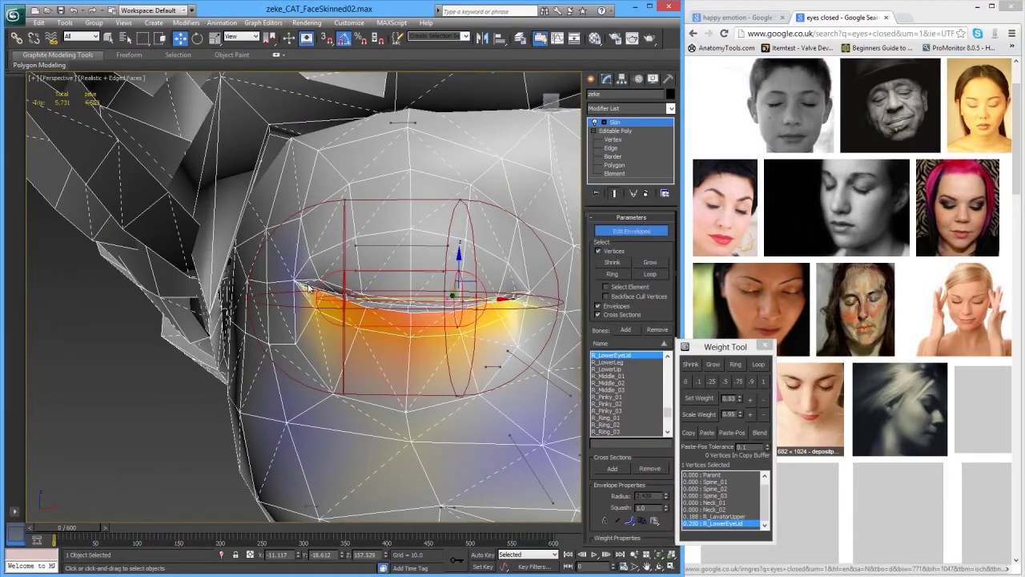
{"action": "left_click_drag", "start_coordinate": [331, 288], "coordinate": [334, 312]}
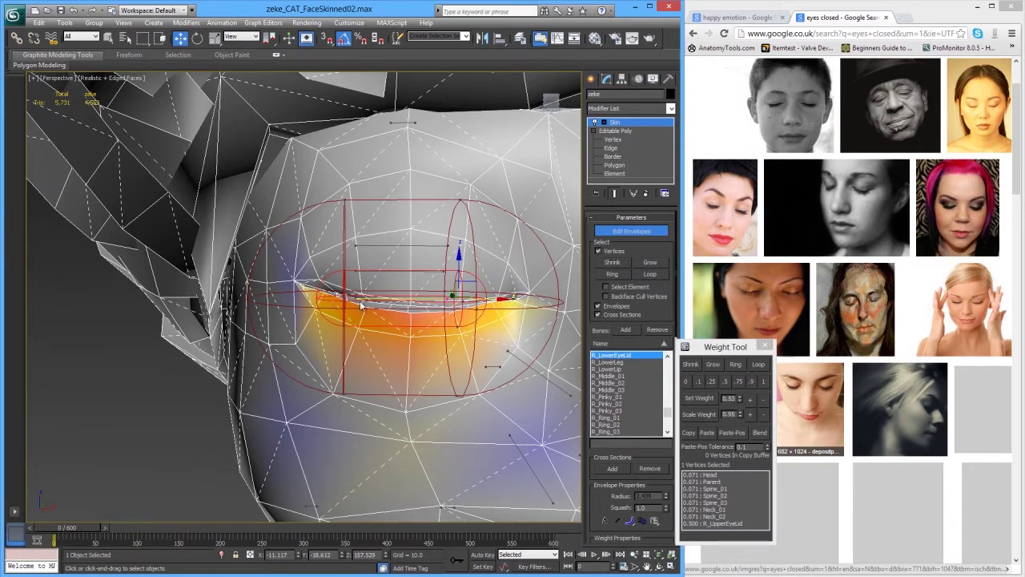
{"action": "middle_click_drag", "start_coordinate": [361, 306], "coordinate": [332, 299], "text": "alt"}
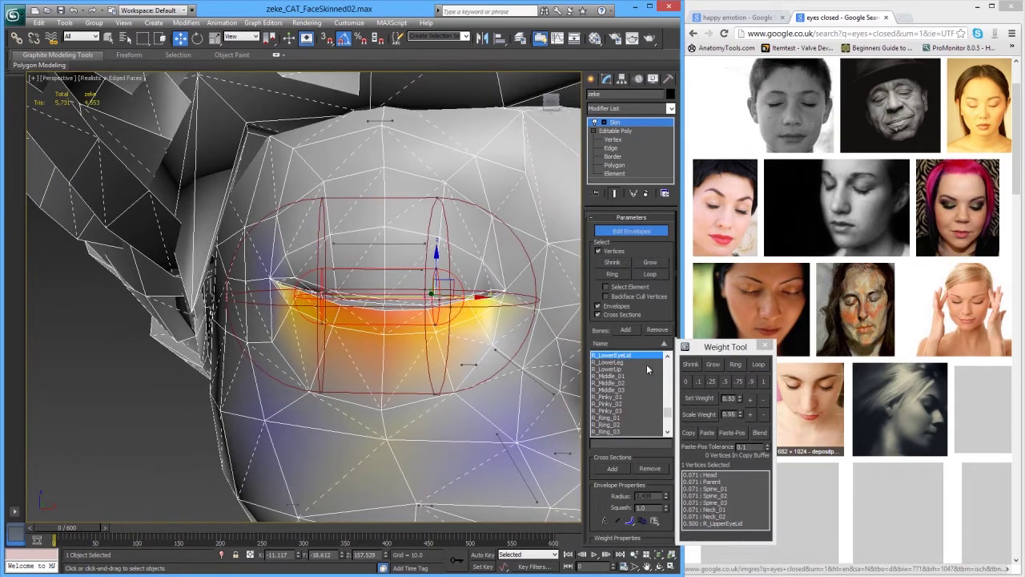
{"action": "left_click", "coordinate": [363, 242]}
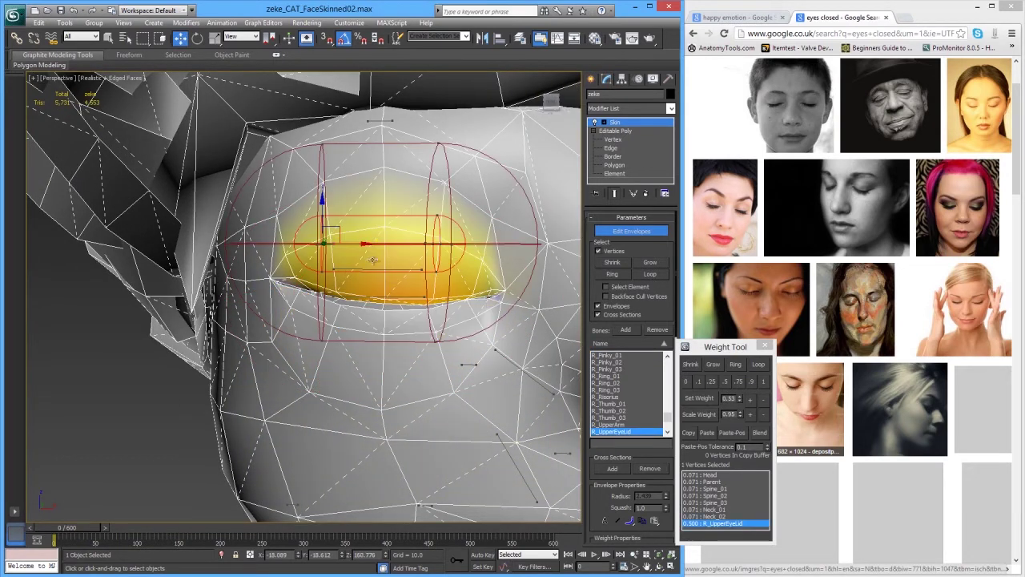
{"action": "left_click", "coordinate": [751, 401]}
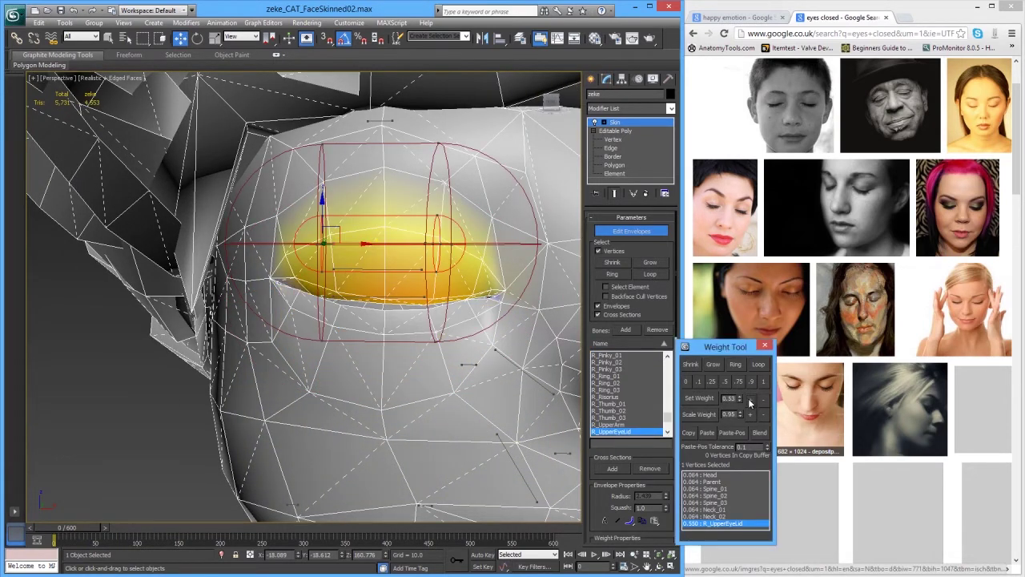
{"action": "left_click", "coordinate": [347, 297]}
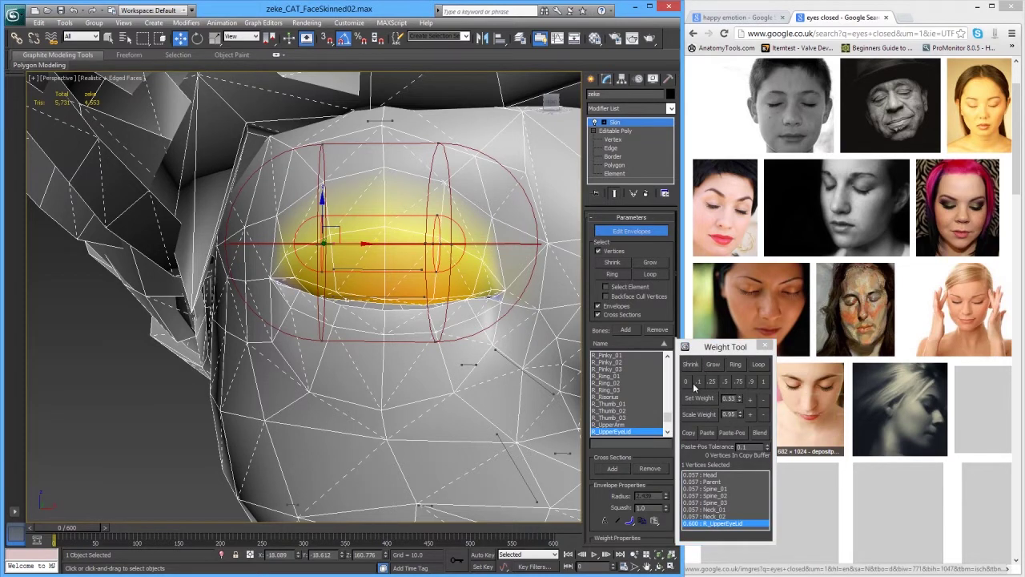
Step: Select eight vertices along the right upper lid's rim and raise their R_UpperEyeLid weight to 0.71
{"action": "left_click", "coordinate": [300, 282]}
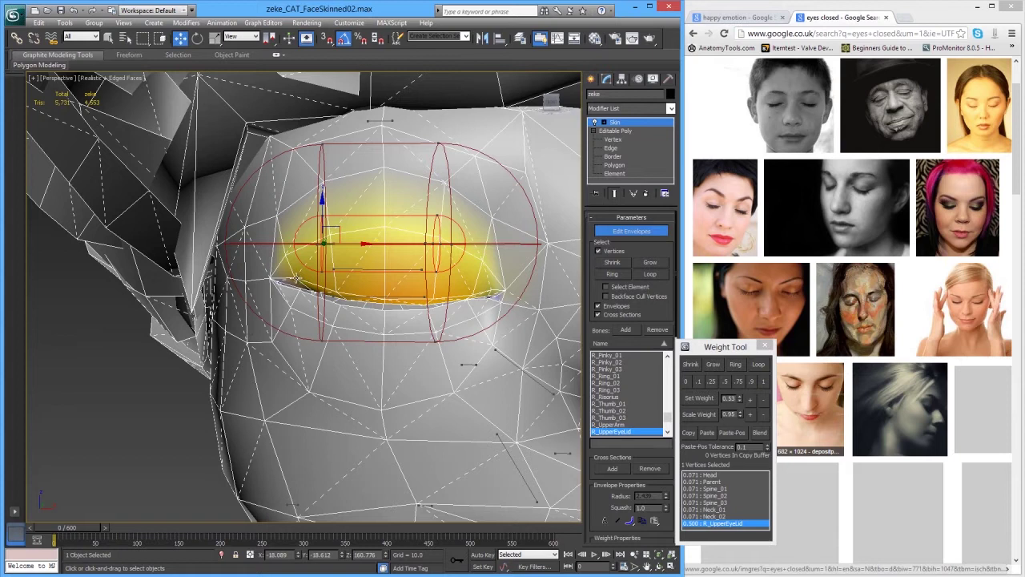
{"action": "left_click", "coordinate": [331, 287], "text": "ctrl"}
{"action": "left_click", "coordinate": [426, 303], "text": "ctrl"}
{"action": "left_click", "coordinate": [465, 297], "text": "ctrl"}
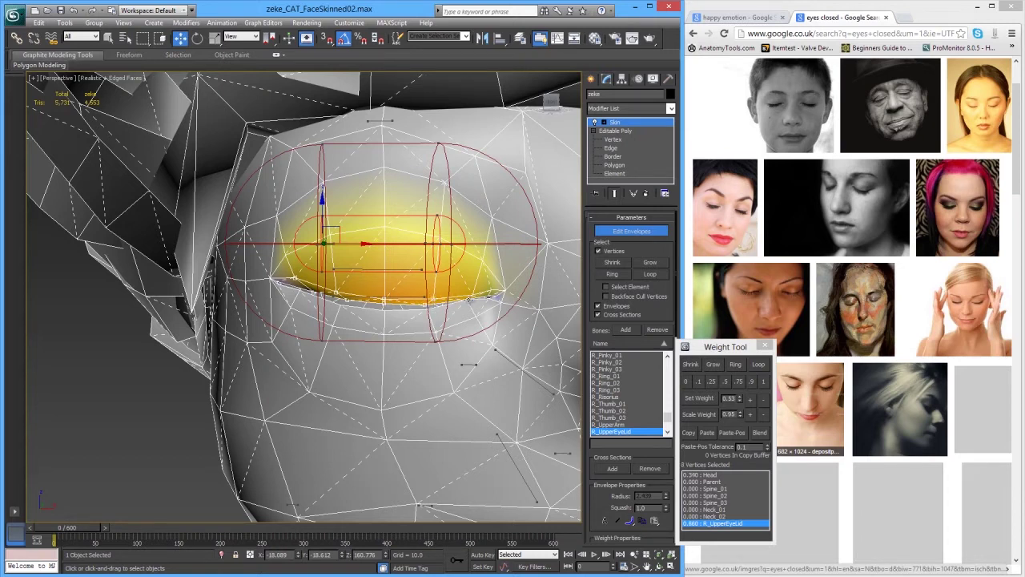
{"action": "left_click", "coordinate": [751, 398]}
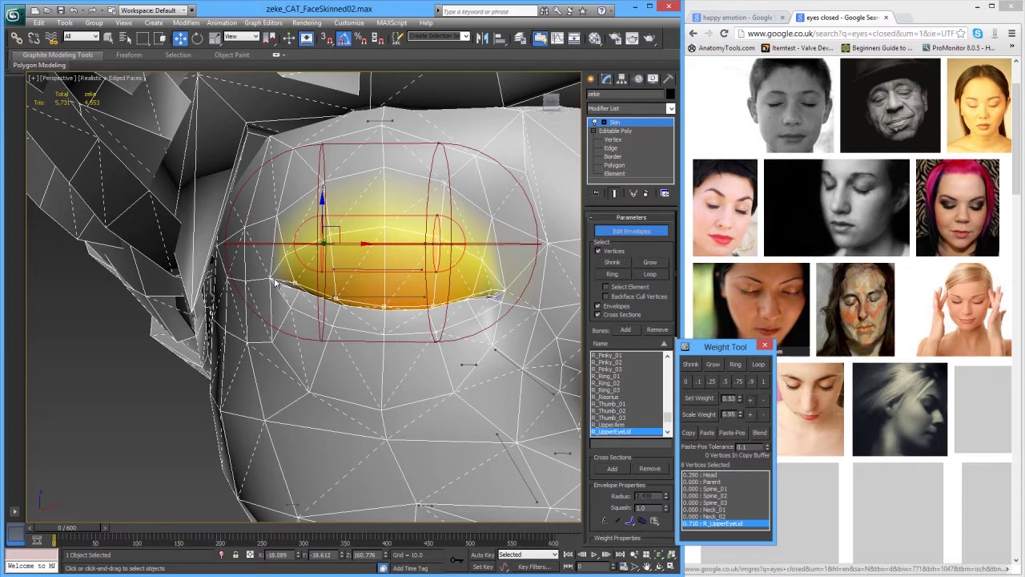
{"action": "scroll", "coordinate": [276, 300], "scroll_direction": "down", "scroll_amount": 5}
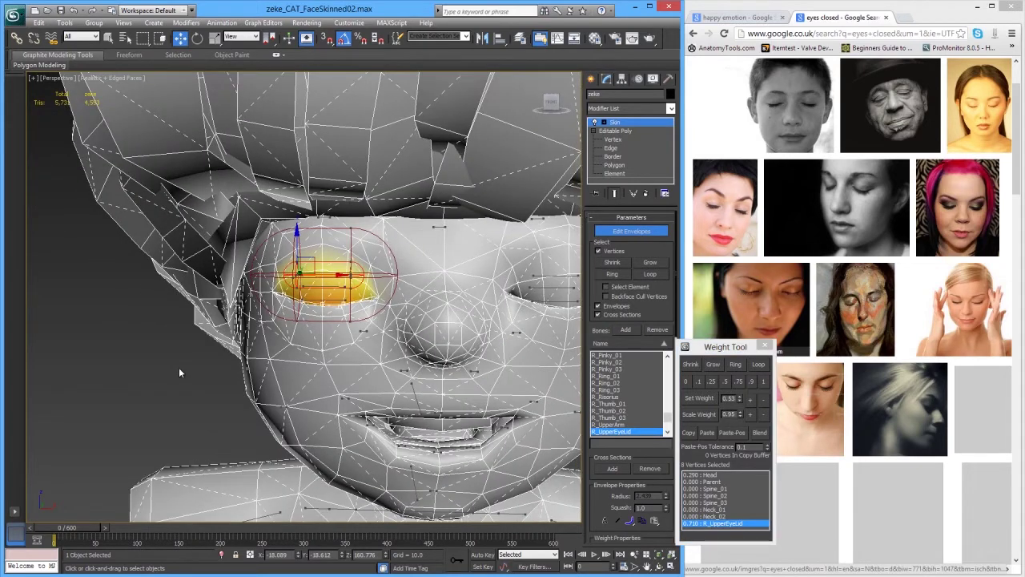
Step: Raise the upper-lid vertex beside the right eye's outer corner to 0.5 on R_UpperEyeLid and check the lid's shape
{"action": "middle_click_drag", "start_coordinate": [238, 363], "coordinate": [211, 363], "text": "alt"}
{"action": "scroll", "coordinate": [214, 342], "scroll_direction": "up", "scroll_amount": 5}
{"action": "middle_click_drag", "start_coordinate": [160, 302], "coordinate": [231, 314]}
{"action": "left_click", "coordinate": [215, 299]}
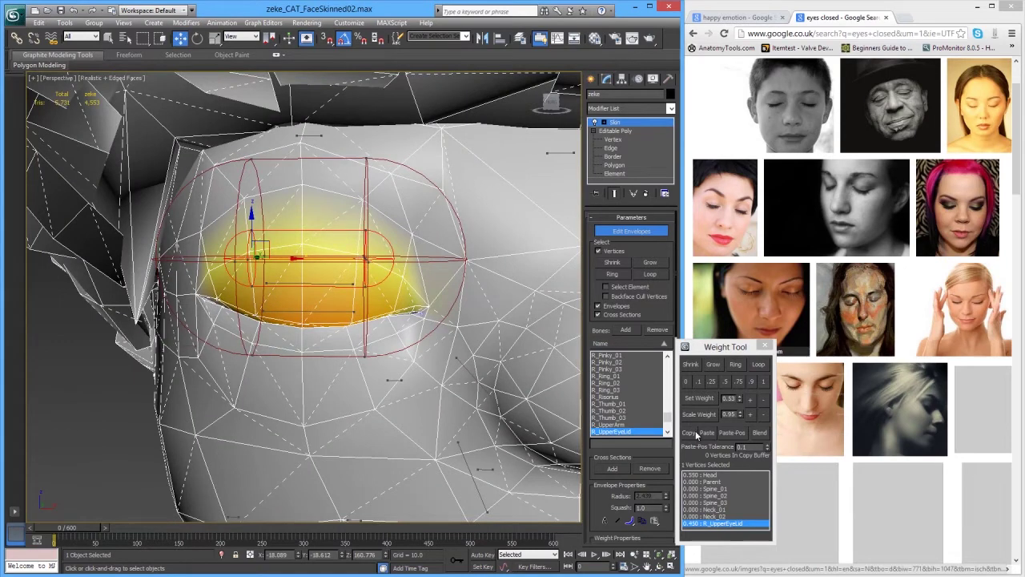
{"action": "left_click", "coordinate": [753, 398]}
{"action": "left_click", "coordinate": [751, 399]}
{"action": "middle_click_drag", "start_coordinate": [274, 366], "coordinate": [337, 356], "text": "alt"}
{"action": "middle_click_drag", "start_coordinate": [365, 350], "coordinate": [284, 359]}
{"action": "scroll", "coordinate": [314, 360], "scroll_direction": "down", "scroll_amount": 3}
Step: Select the lower-lid vertex at the right eye's inner corner and raise its R_LowerEyeLid weight to 0.35
{"action": "scroll", "coordinate": [284, 362], "scroll_direction": "up", "scroll_amount": 10}
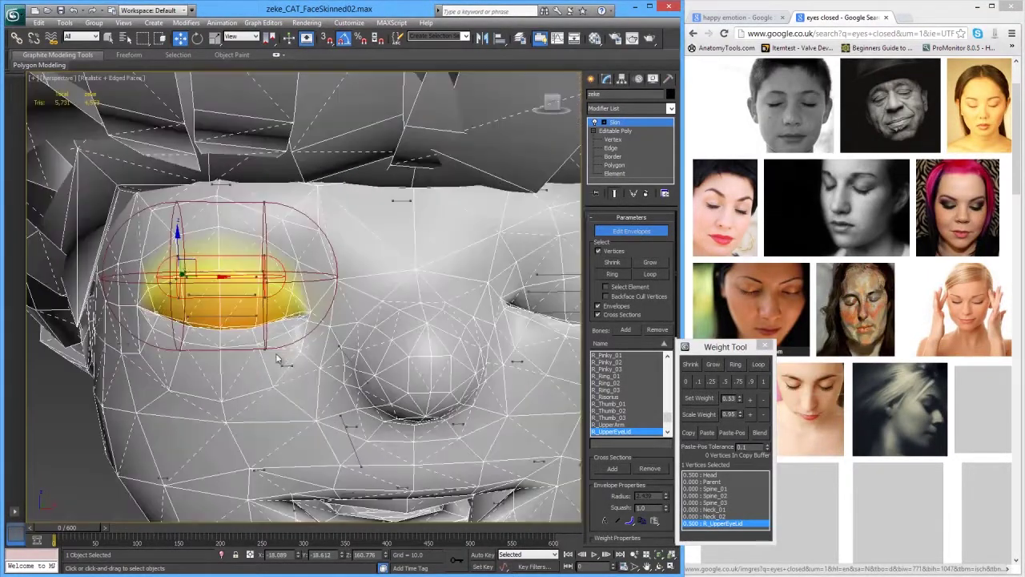
{"action": "scroll", "coordinate": [344, 346], "scroll_direction": "up", "scroll_amount": 1}
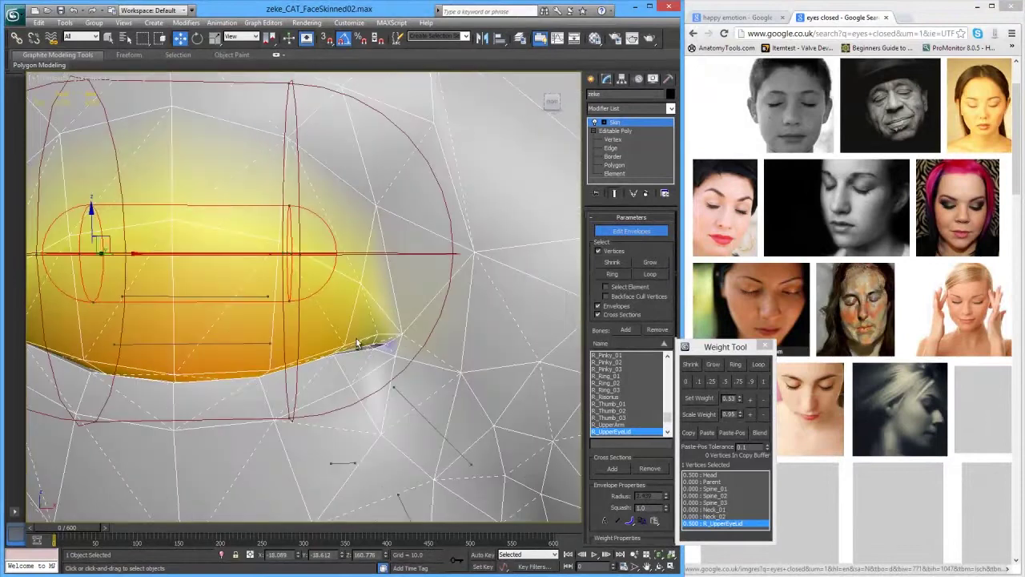
{"action": "mouse_move", "coordinate": [377, 349]}
{"action": "middle_mouse_down", "text": "alt"}
{"action": "mouse_move", "coordinate": [389, 371]}
{"action": "mouse_move", "coordinate": [374, 354]}
{"action": "middle_mouse_up", "text": "alt"}
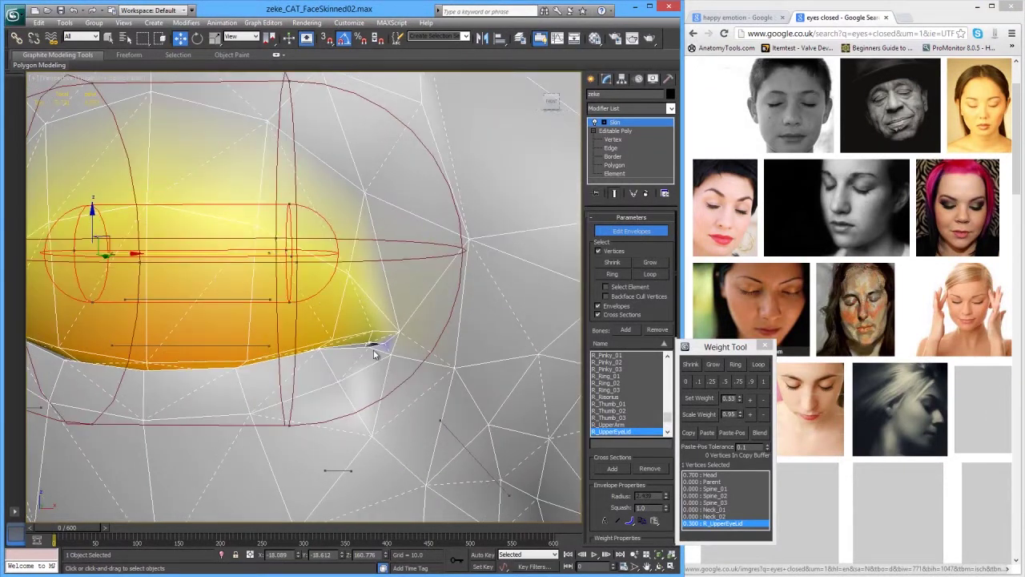
{"action": "left_click", "coordinate": [371, 346]}
{"action": "left_click", "coordinate": [668, 431]}
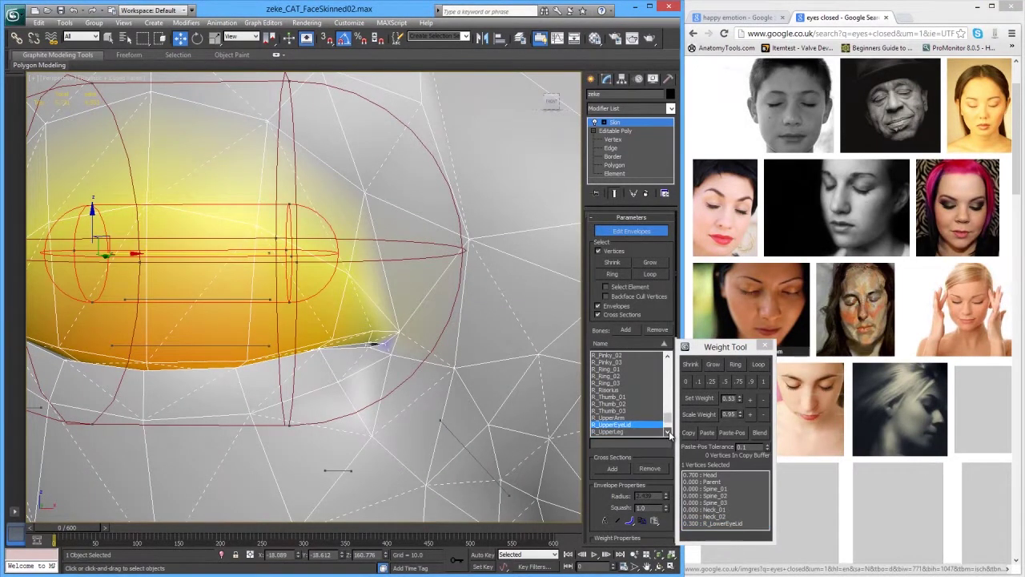
{"action": "left_click", "coordinate": [232, 344]}
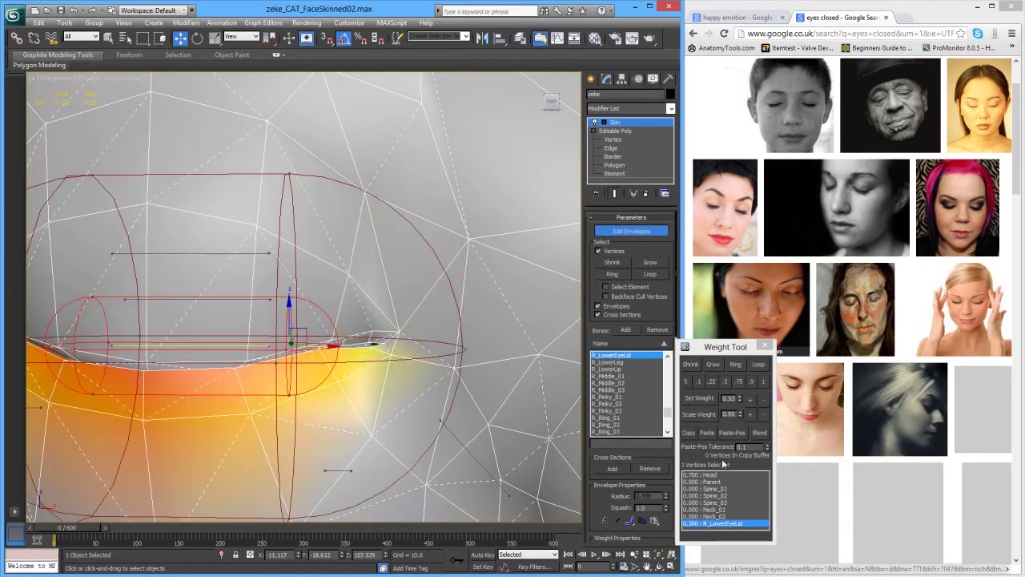
{"action": "left_click", "coordinate": [750, 399]}
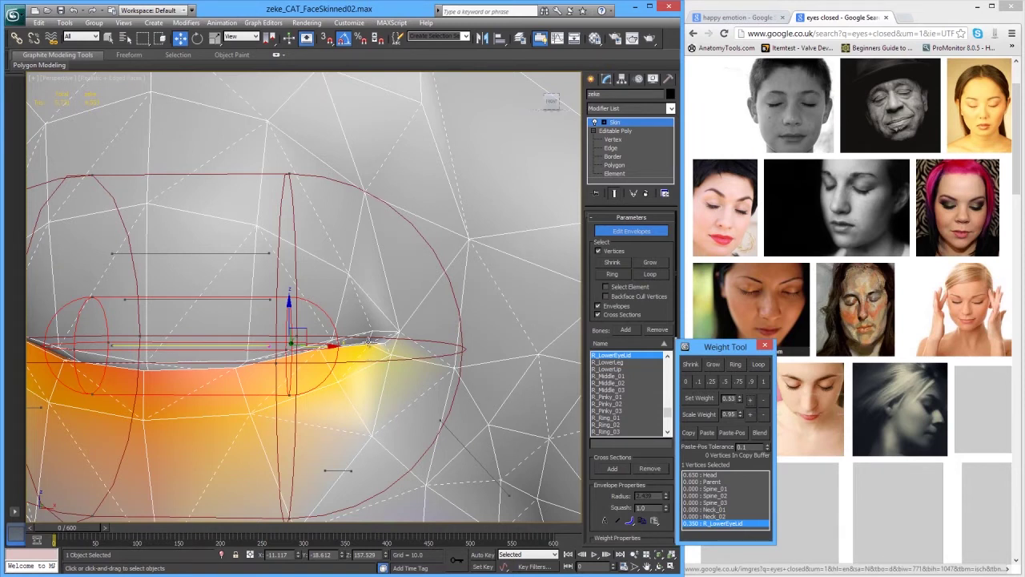
Step: Select the upper-lid vertex at the right eye's inner corner and raise its R_UpperEyeLid weight to 0.35
{"action": "left_click", "coordinate": [368, 342]}
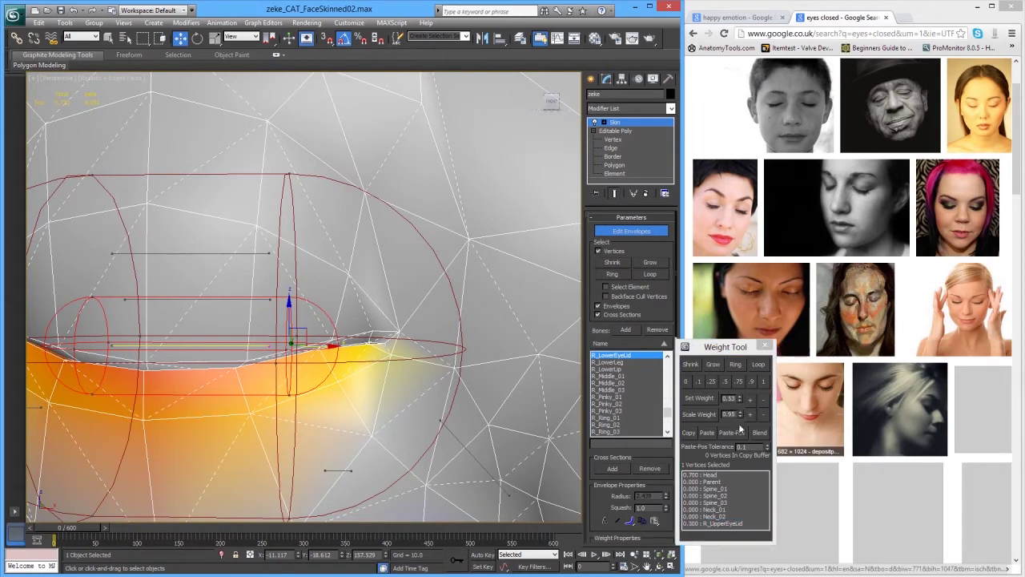
{"action": "left_click", "coordinate": [732, 523]}
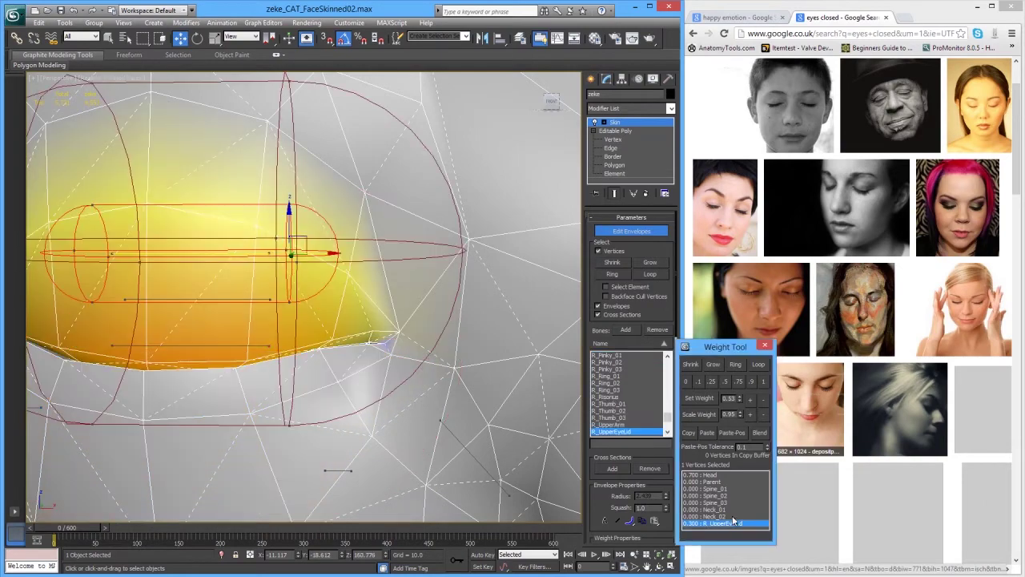
{"action": "left_click", "coordinate": [750, 399]}
{"action": "scroll", "coordinate": [356, 376], "scroll_direction": "down", "scroll_amount": 3}
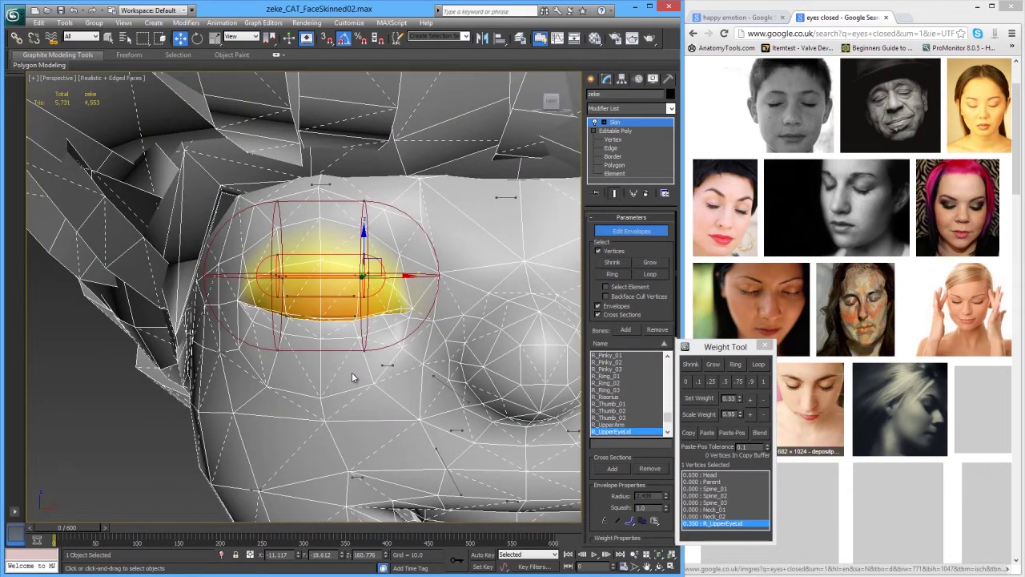
{"action": "mouse_move", "coordinate": [369, 369]}
{"action": "middle_mouse_down", "text": "alt"}
{"action": "mouse_move", "coordinate": [411, 370]}
{"action": "mouse_move", "coordinate": [352, 360]}
{"action": "middle_mouse_up", "text": "alt"}
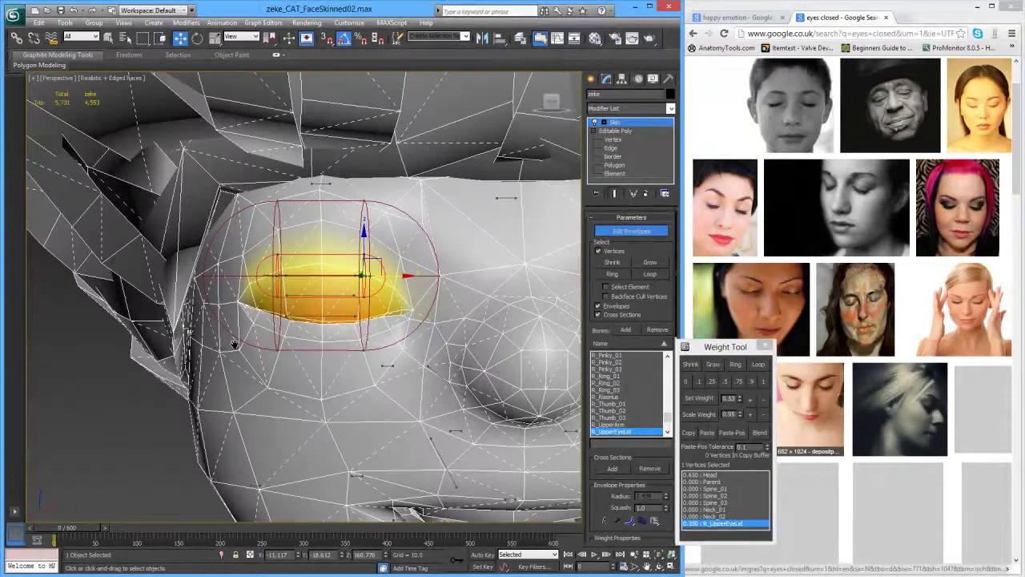
Step: Select the lower-lid vertex at the right eye's outer corner and raise its R_LowerEyeLid weight to 0.3
{"action": "scroll", "coordinate": [244, 330], "scroll_direction": "up", "scroll_amount": 3}
{"action": "scroll", "coordinate": [249, 326], "scroll_direction": "up", "scroll_amount": 3}
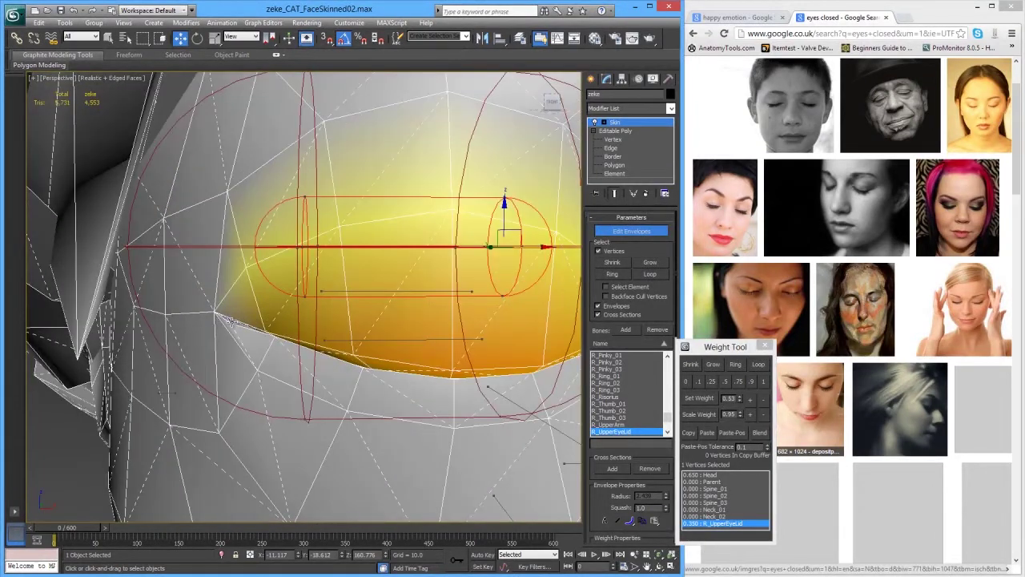
{"action": "left_click", "coordinate": [229, 321]}
{"action": "left_click", "coordinate": [724, 523]}
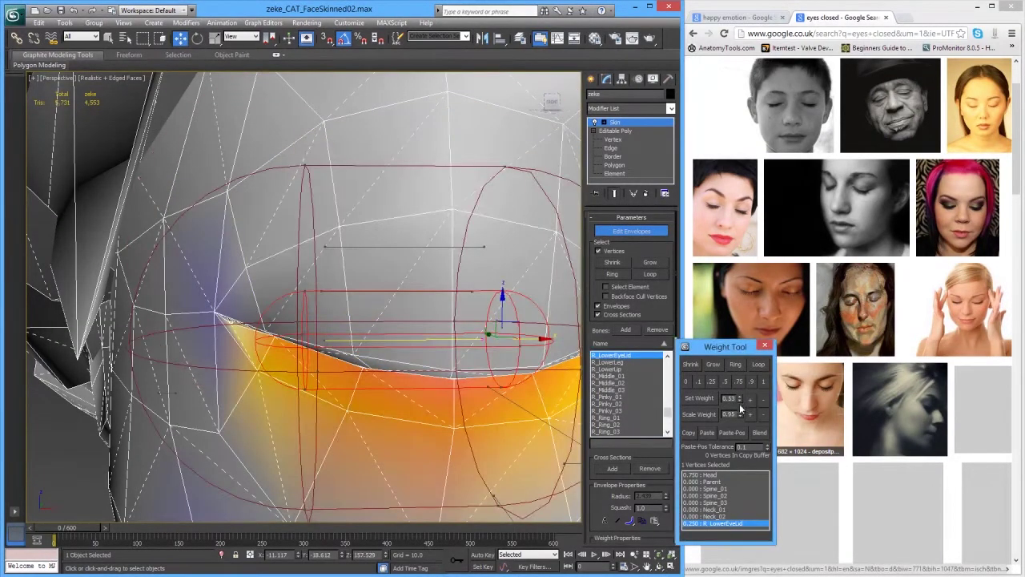
{"action": "scroll", "coordinate": [521, 416], "scroll_direction": "down", "scroll_amount": 8}
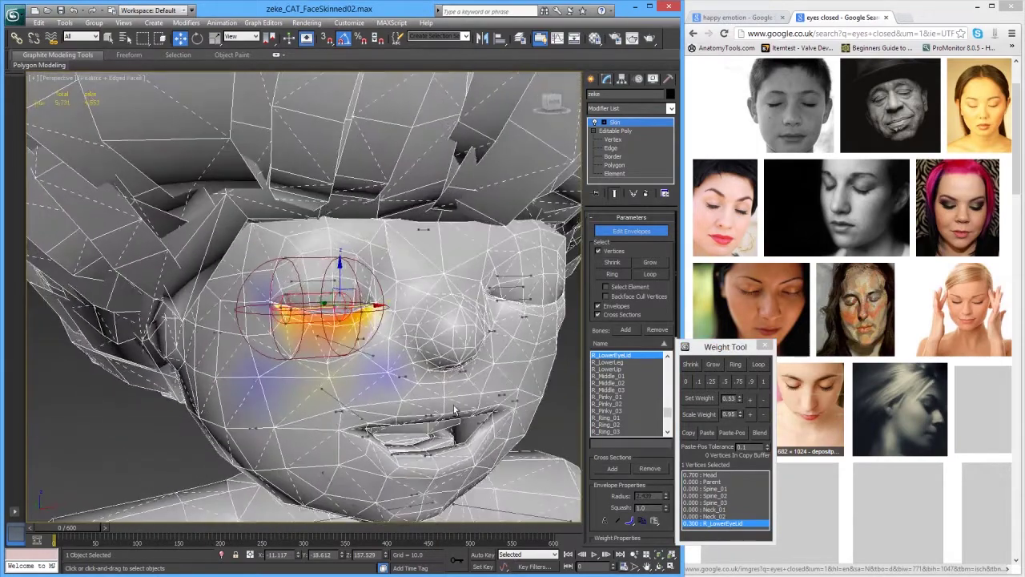
Step: Clear the vertex selection and examine the closed right eye from the front and in three-quarter view
{"action": "scroll", "coordinate": [450, 411], "scroll_direction": "down", "scroll_amount": 1}
{"action": "scroll", "coordinate": [352, 387], "scroll_direction": "up", "scroll_amount": 5}
{"action": "scroll", "coordinate": [303, 358], "scroll_direction": "down", "scroll_amount": 5}
{"action": "middle_click_drag", "start_coordinate": [409, 349], "coordinate": [325, 361], "text": "alt"}
{"action": "left_click", "coordinate": [99, 367]}
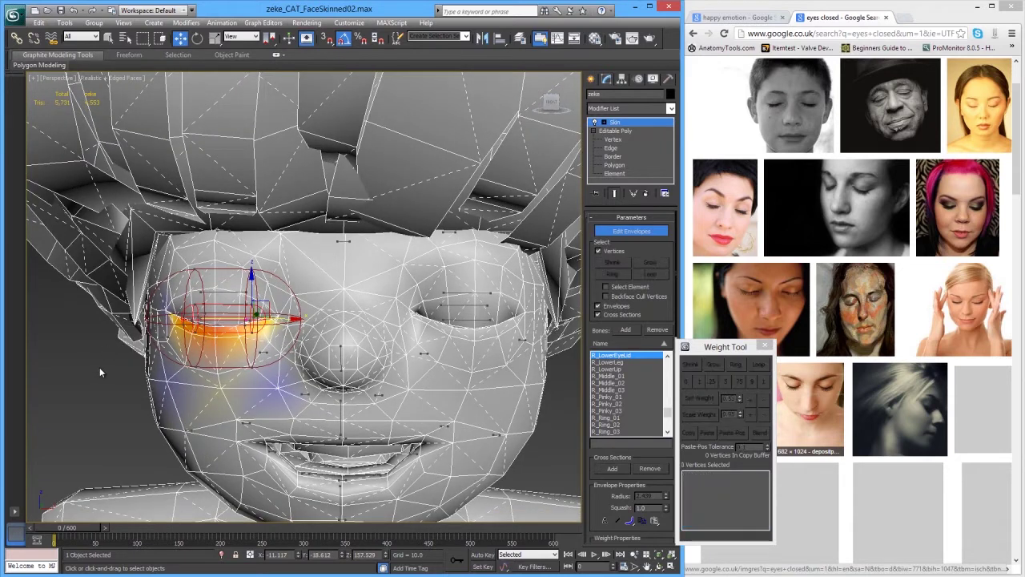
{"action": "middle_click_drag", "start_coordinate": [160, 320], "coordinate": [311, 306], "text": "alt"}
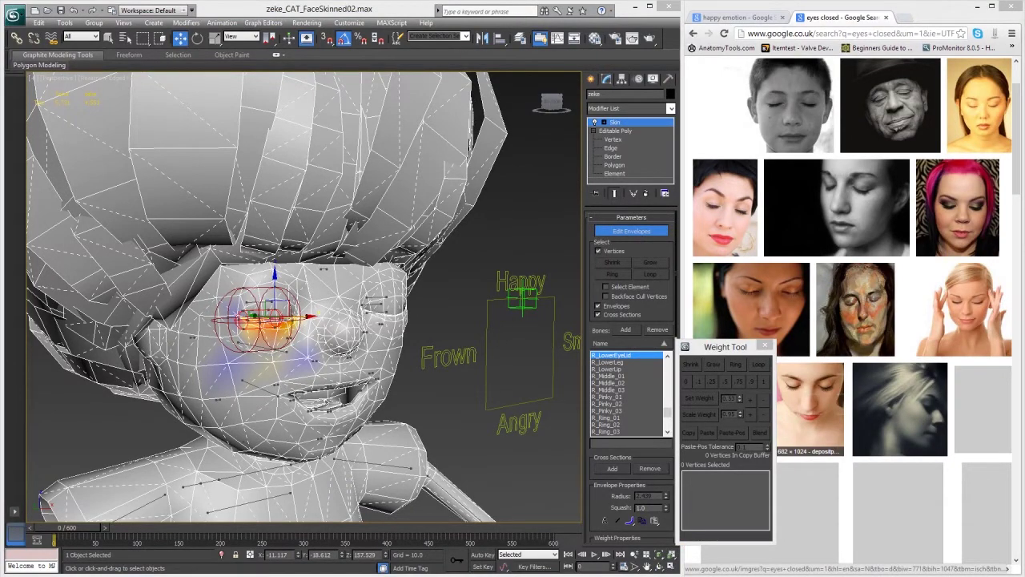
Step: Leave the head mesh's envelope editing and select the Emotions control on the expression board beside the face
{"action": "middle_click_drag", "start_coordinate": [369, 405], "coordinate": [456, 385]}
{"action": "scroll", "coordinate": [414, 372], "scroll_direction": "up", "scroll_amount": 4}
{"action": "scroll", "coordinate": [457, 383], "scroll_direction": "down", "scroll_amount": 6}
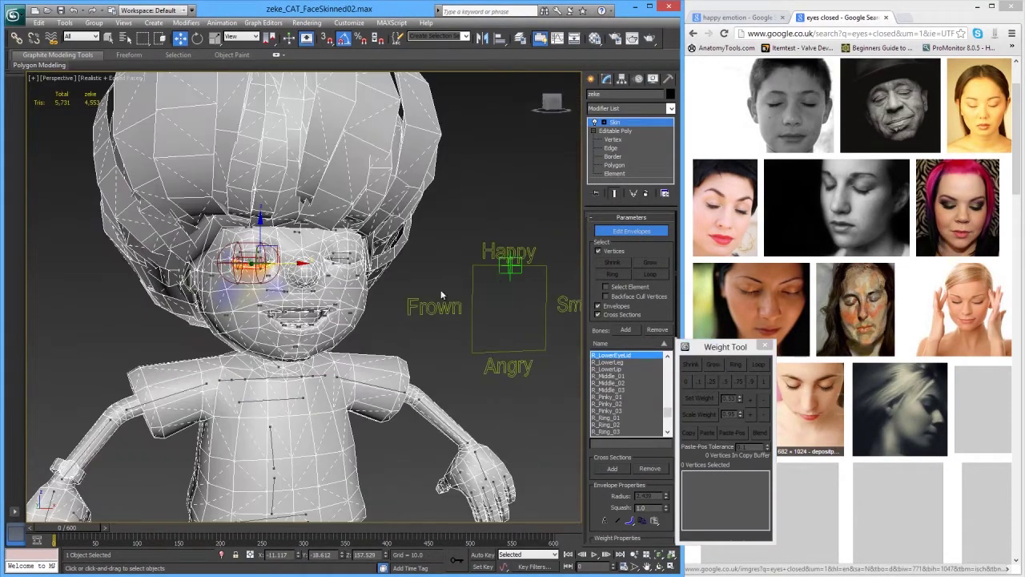
{"action": "left_click", "coordinate": [633, 231]}
{"action": "left_click", "coordinate": [507, 269]}
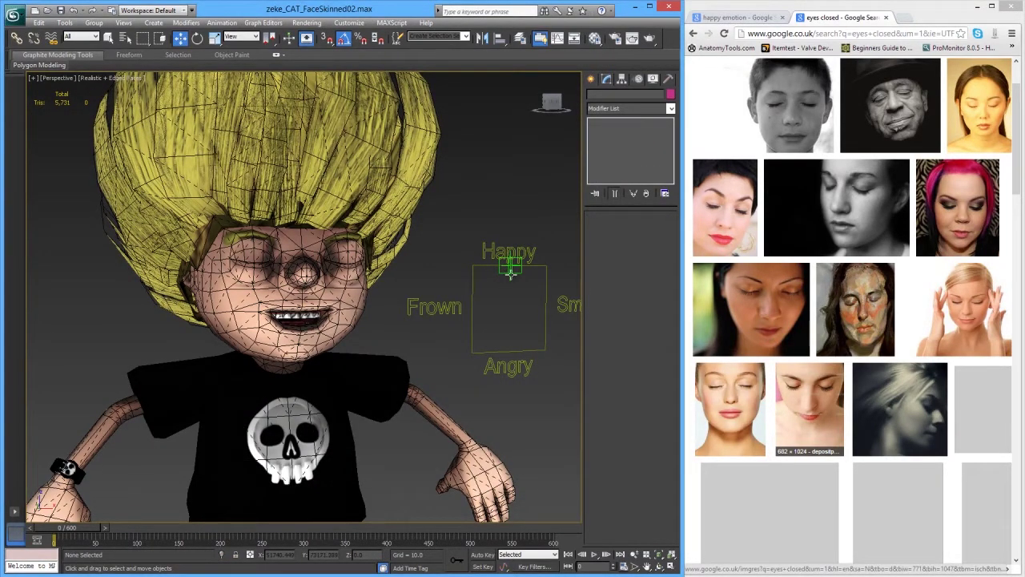
{"action": "scroll", "coordinate": [437, 295], "scroll_direction": "down", "scroll_amount": 3}
{"action": "middle_click_drag", "start_coordinate": [427, 308], "coordinate": [389, 327]}
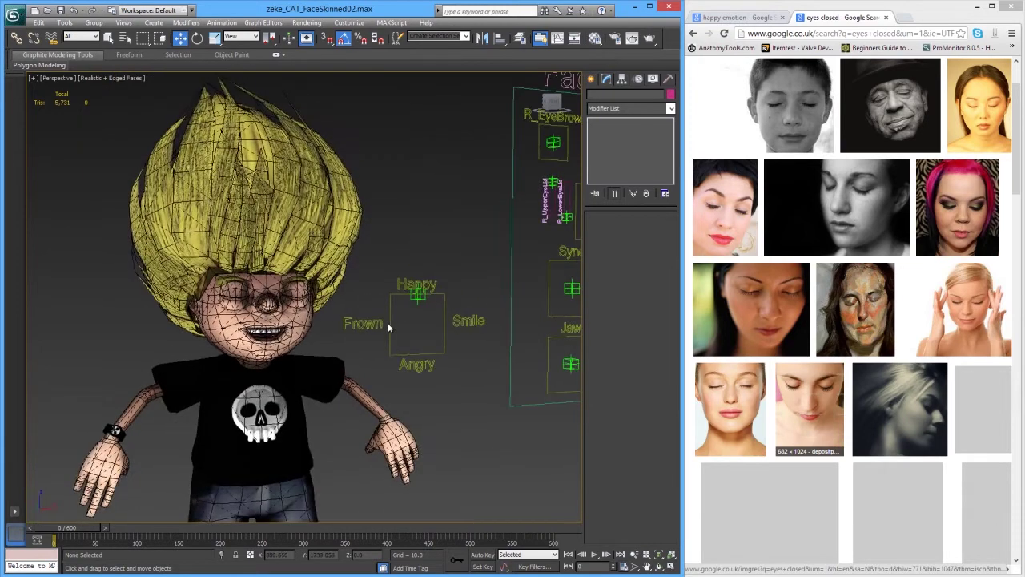
{"action": "left_click", "coordinate": [259, 266]}
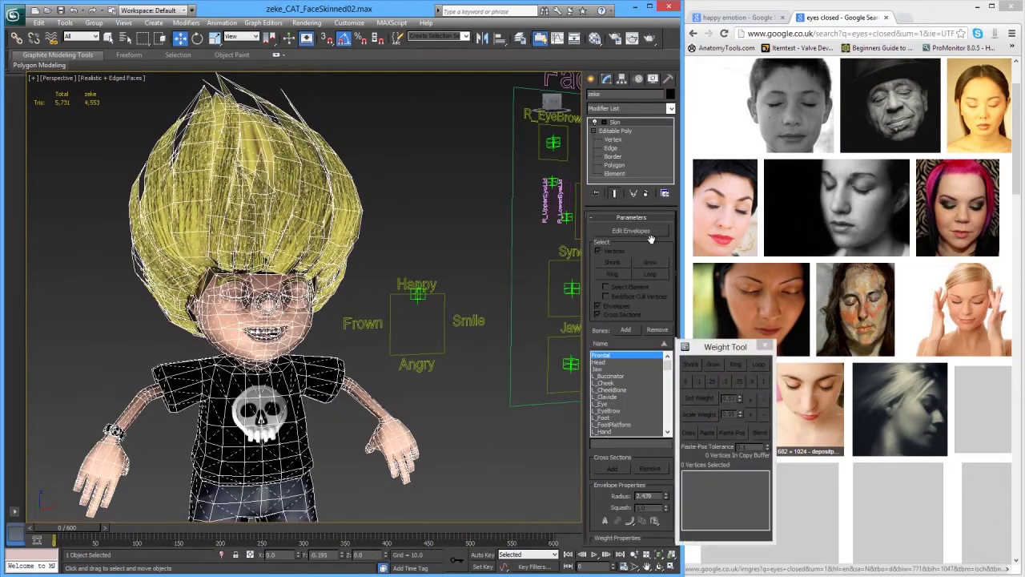
{"action": "middle_click_drag", "start_coordinate": [458, 304], "coordinate": [444, 305]}
{"action": "left_click", "coordinate": [397, 297]}
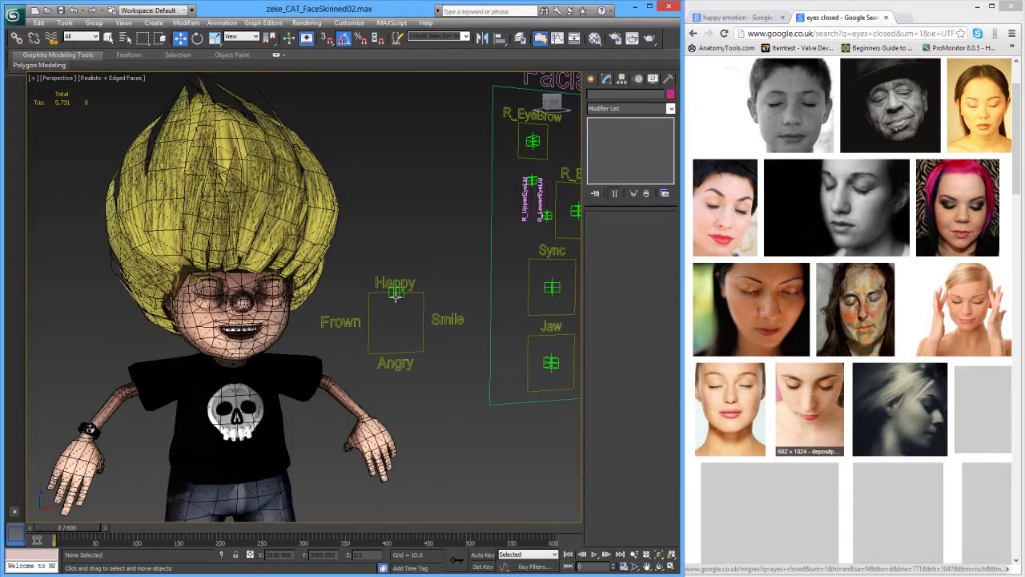
{"action": "left_click_drag", "start_coordinate": [364, 237], "coordinate": [399, 290]}
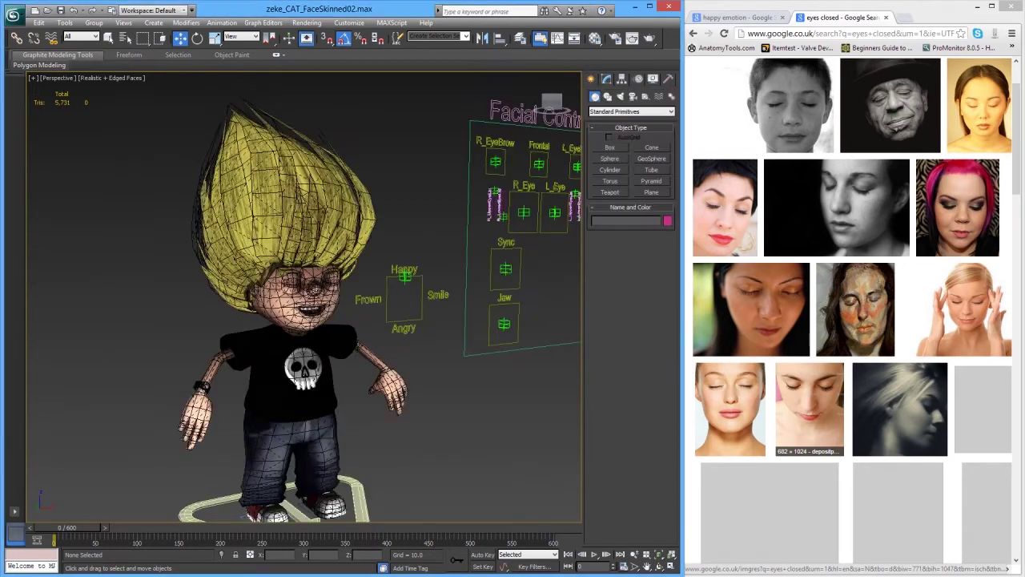
{"action": "middle_click_drag", "start_coordinate": [382, 415], "coordinate": [365, 368], "text": "alt"}
{"action": "scroll", "coordinate": [366, 369], "scroll_direction": "up", "scroll_amount": 3}
{"action": "left_click", "coordinate": [452, 255]}
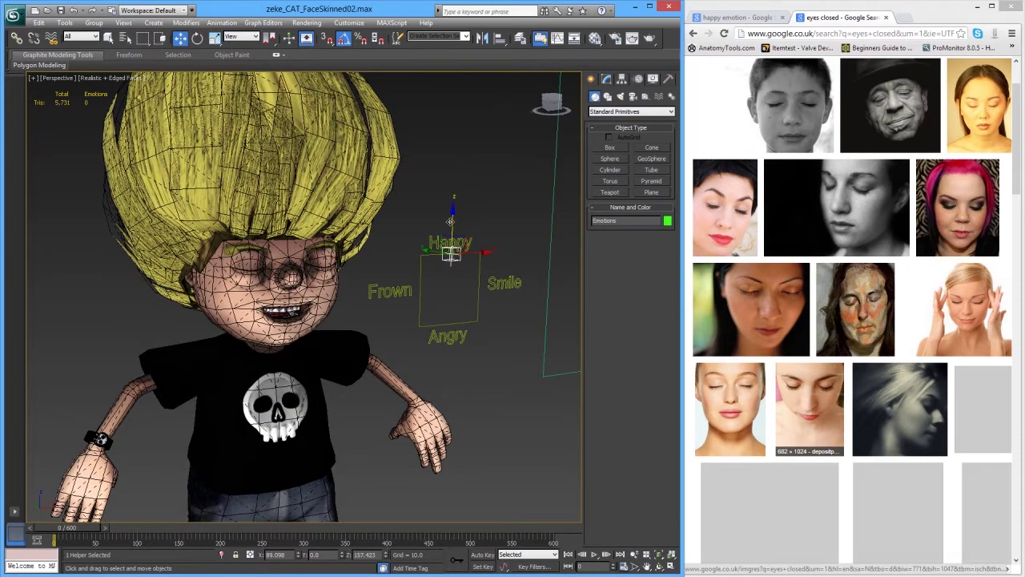
Step: Move the Emotions control down from Happy and back up, examining how the eyelids open and close
{"action": "mouse_move", "coordinate": [451, 221]}
{"action": "left_mouse_down"}
{"action": "mouse_move", "coordinate": [453, 248]}
{"action": "mouse_move", "coordinate": [464, 226]}
{"action": "mouse_move", "coordinate": [453, 210]}
{"action": "mouse_move", "coordinate": [451, 257]}
{"action": "mouse_move", "coordinate": [463, 217]}
{"action": "mouse_move", "coordinate": [453, 279]}
{"action": "mouse_move", "coordinate": [462, 210]}
{"action": "left_mouse_up"}
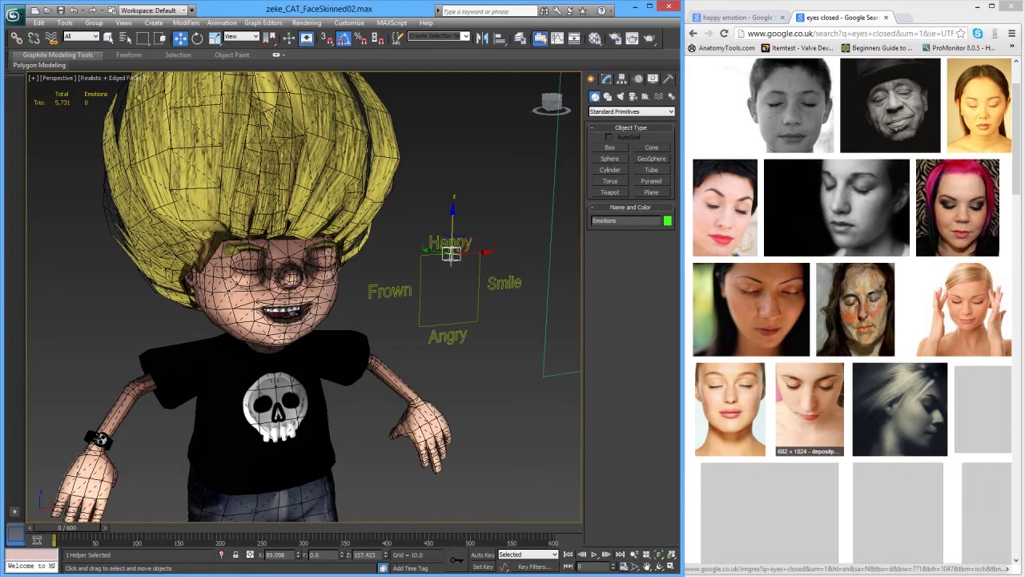
{"action": "mouse_move", "coordinate": [449, 217]}
{"action": "left_mouse_down"}
{"action": "mouse_move", "coordinate": [452, 268]}
{"action": "mouse_move", "coordinate": [451, 230]}
{"action": "left_mouse_up"}
{"action": "middle_click_drag", "start_coordinate": [335, 309], "coordinate": [285, 318], "text": "alt"}
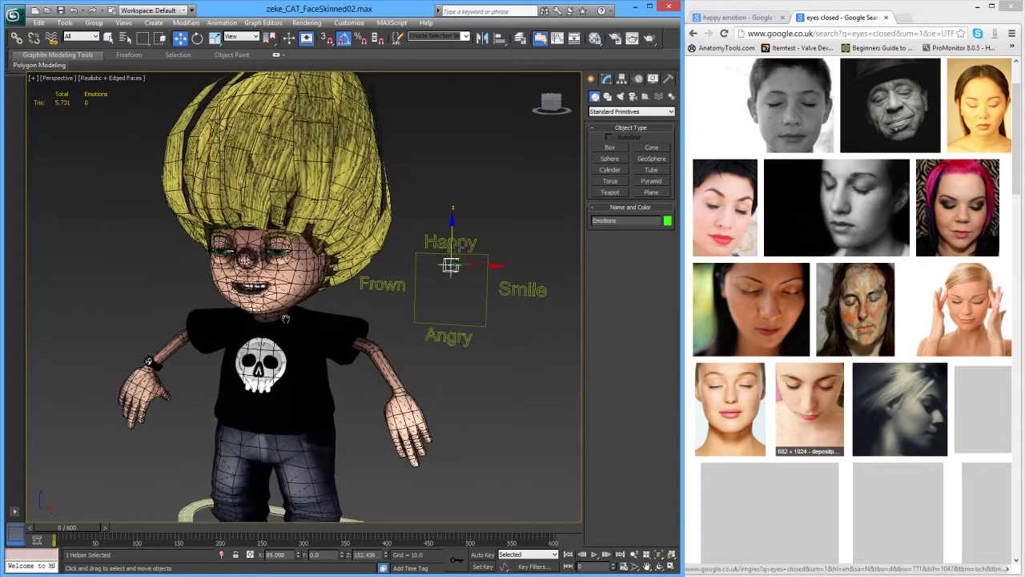
{"action": "scroll", "coordinate": [285, 319], "scroll_direction": "up", "scroll_amount": 3}
{"action": "left_click_drag", "start_coordinate": [570, 242], "coordinate": [572, 217]}
{"action": "middle_click_drag", "start_coordinate": [128, 330], "coordinate": [190, 334], "text": "alt"}
Step: Reopen envelope editing on the zeke mesh and give the vertex below the right eye's outer corner an R_LowerEyeLid weight of 0.1
{"action": "left_click", "coordinate": [274, 296]}
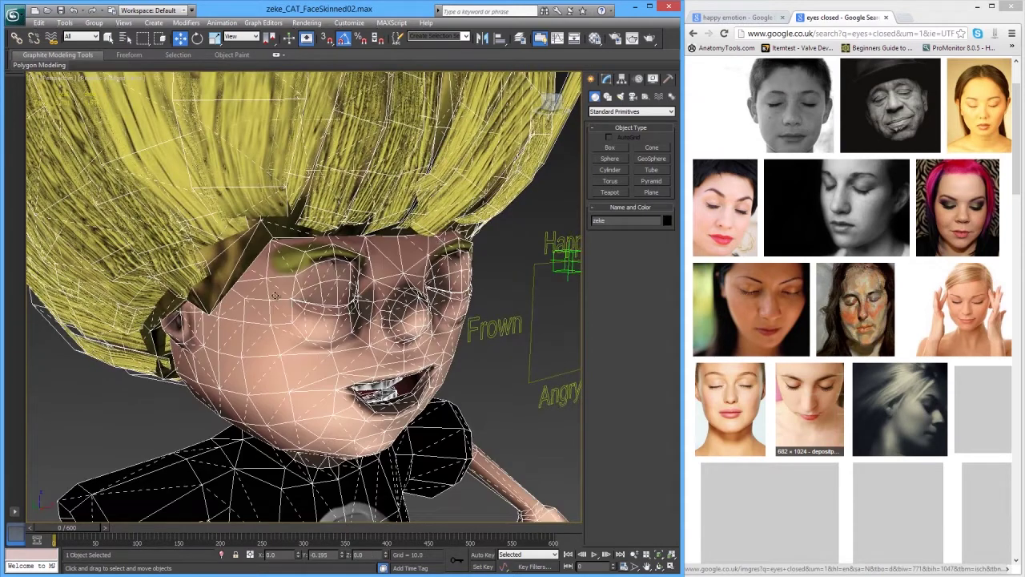
{"action": "left_click", "coordinate": [607, 79]}
{"action": "left_click", "coordinate": [632, 232]}
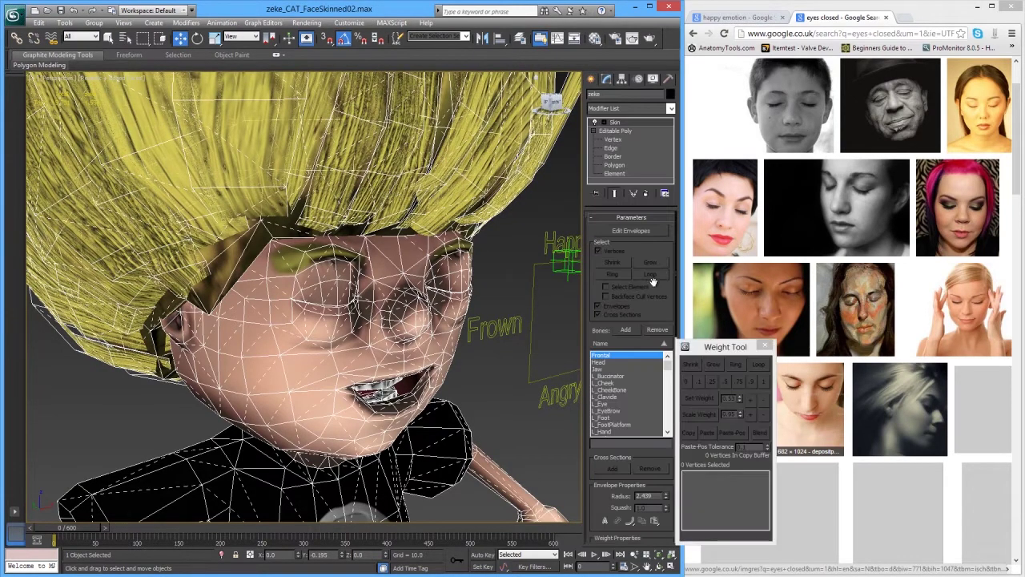
{"action": "middle_click_drag", "start_coordinate": [319, 330], "coordinate": [371, 331], "text": "alt"}
{"action": "left_click", "coordinate": [303, 297]}
{"action": "scroll", "coordinate": [329, 335], "scroll_direction": "up", "scroll_amount": 5}
{"action": "left_click", "coordinate": [344, 338]}
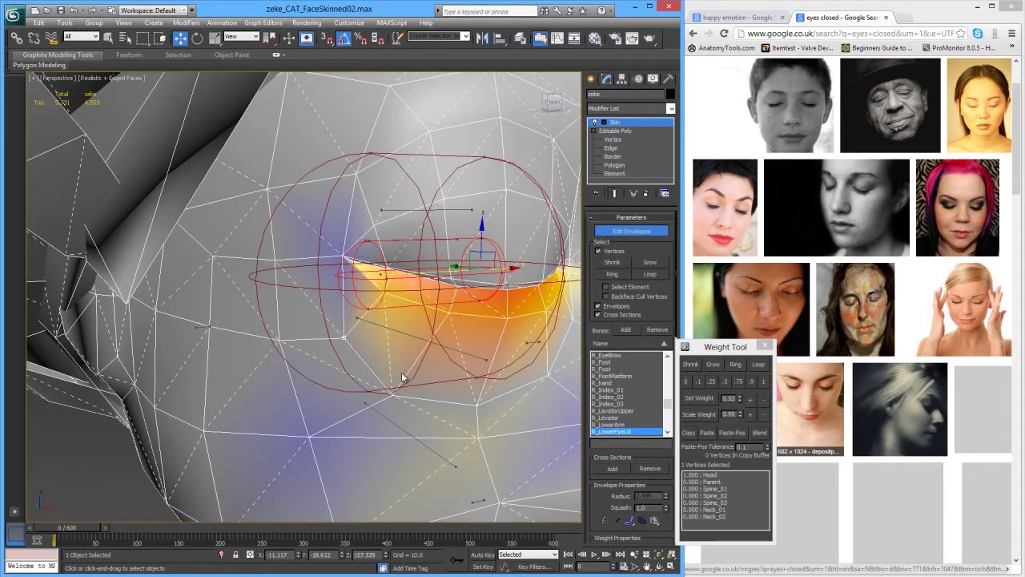
{"action": "left_click", "coordinate": [698, 381]}
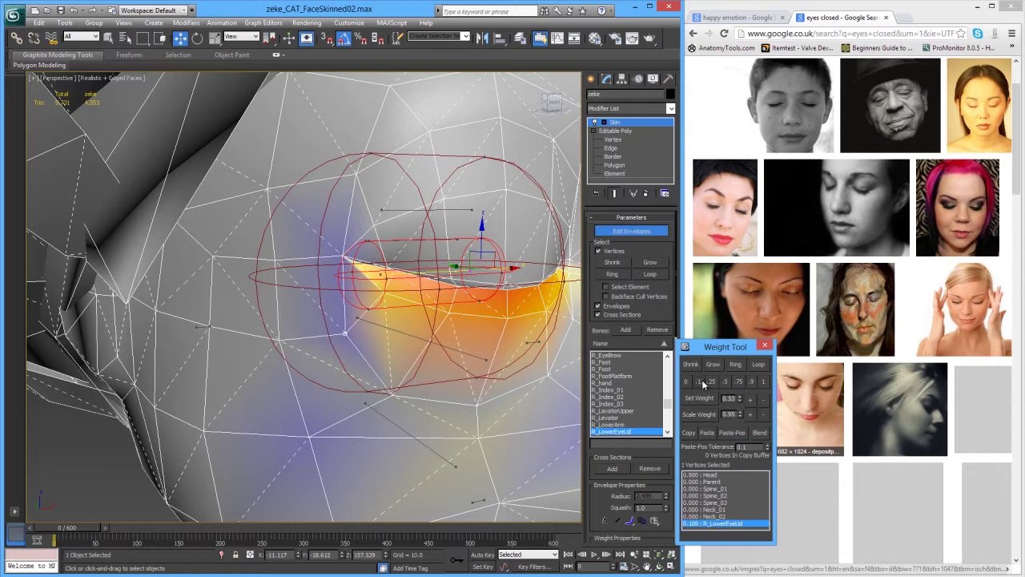
Step: Set an R_LowerEyeLid weight of 0.1 on each of the three vertices running down the temple outside the right eye
{"action": "middle_click_drag", "start_coordinate": [349, 279], "coordinate": [348, 287], "text": "alt"}
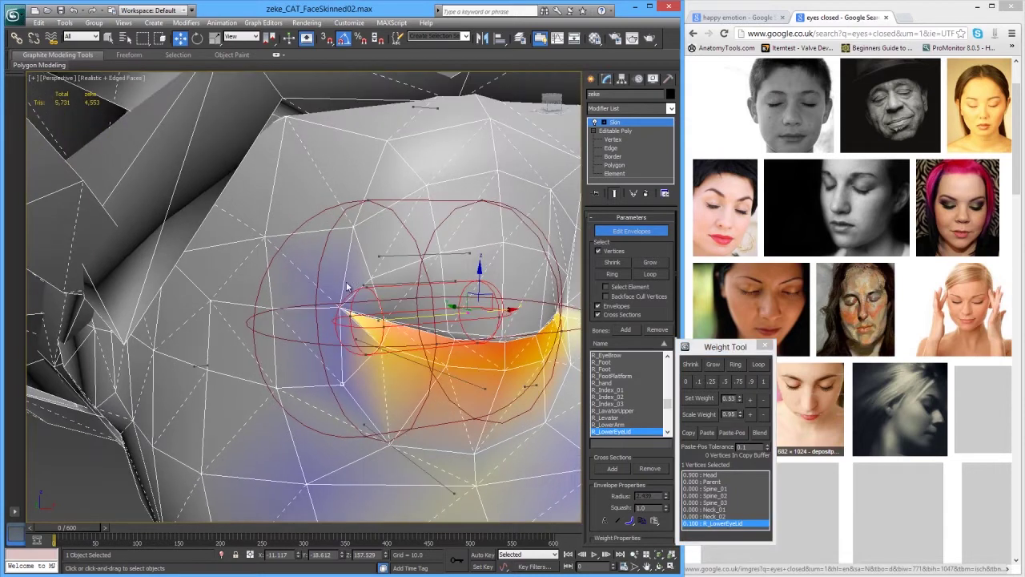
{"action": "left_click", "coordinate": [274, 307]}
{"action": "left_click", "coordinate": [699, 382]}
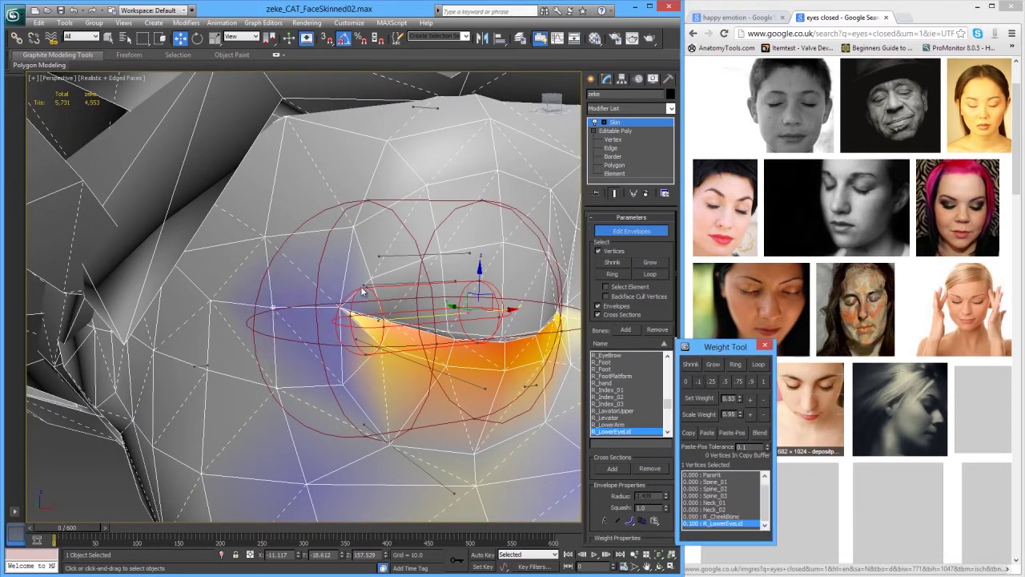
{"action": "left_click", "coordinate": [266, 238]}
{"action": "left_click", "coordinate": [697, 382]}
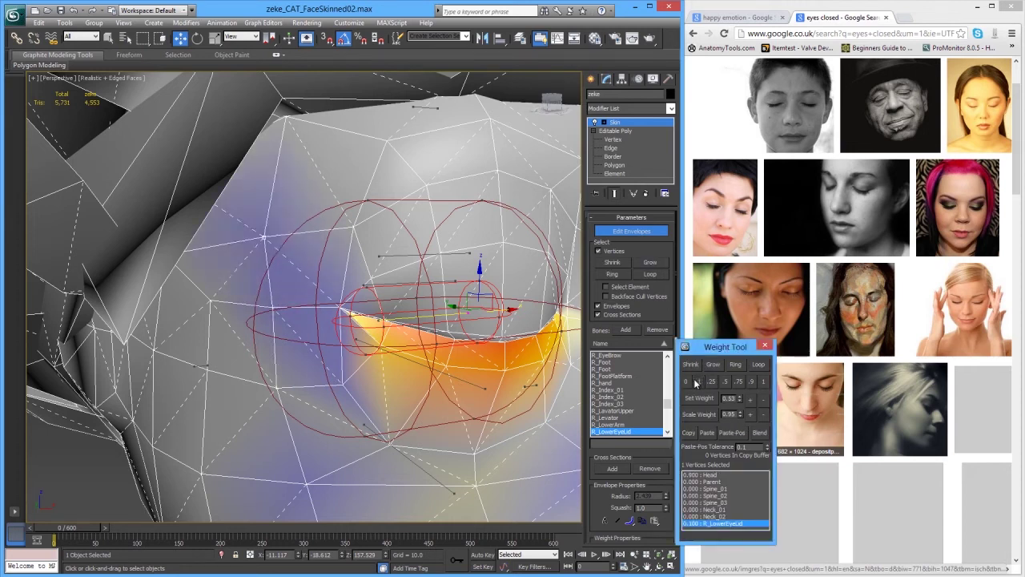
{"action": "left_click", "coordinate": [277, 387]}
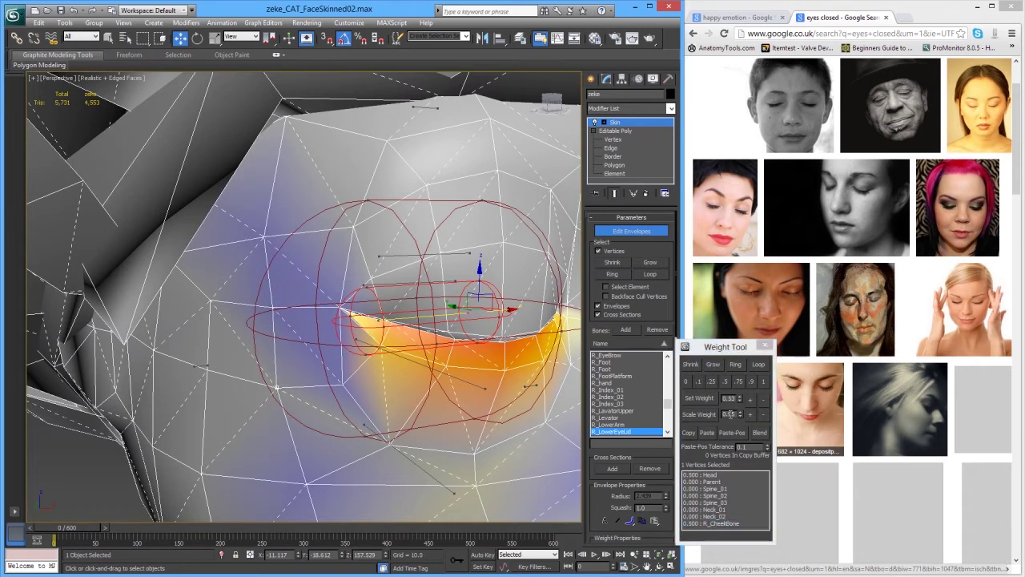
{"action": "left_click", "coordinate": [697, 382]}
Step: Select the vertices outside the left eye's outer corner and give them an L_LowerEyeLid weight of 0.1
{"action": "scroll", "coordinate": [378, 381], "scroll_direction": "down", "scroll_amount": 5}
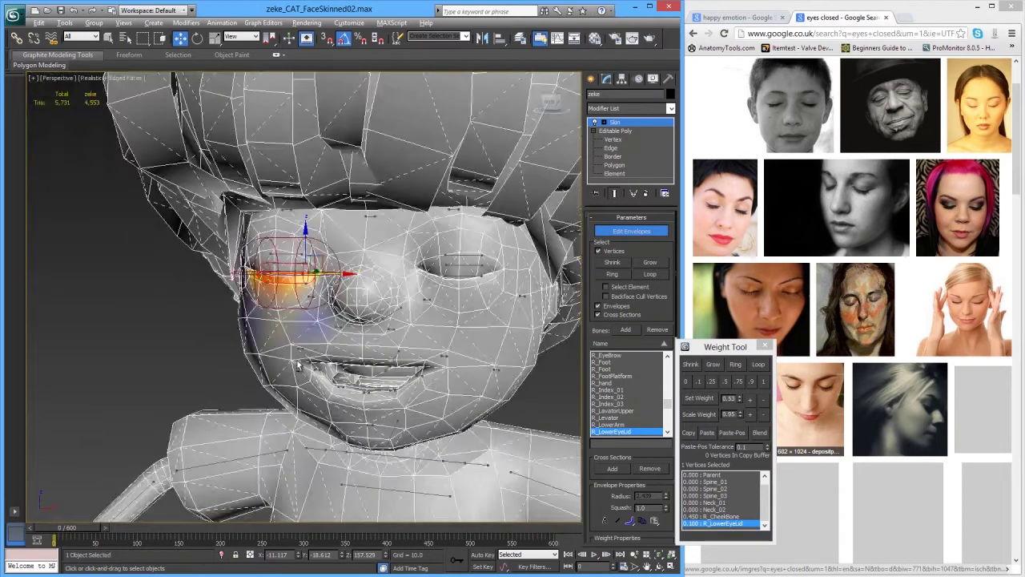
{"action": "middle_click_drag", "start_coordinate": [297, 365], "coordinate": [464, 323], "text": "alt"}
{"action": "left_click", "coordinate": [448, 273]}
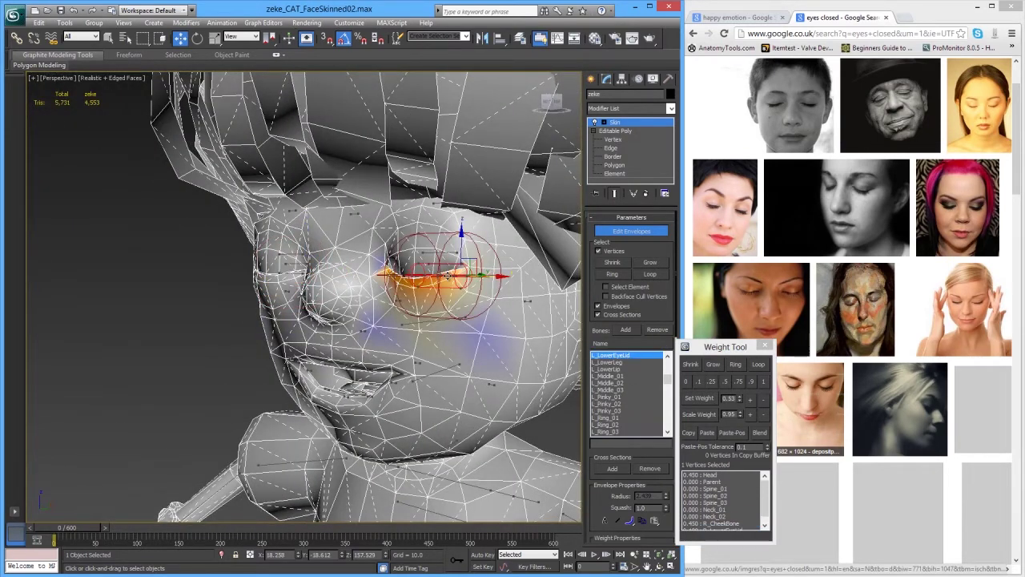
{"action": "left_click", "coordinate": [492, 300]}
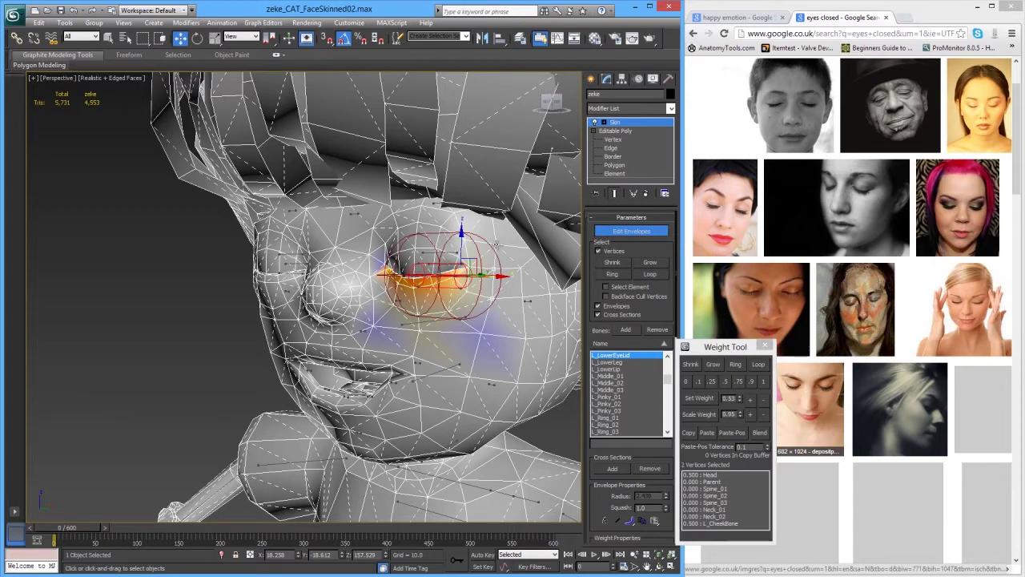
{"action": "middle_click_drag", "start_coordinate": [492, 331], "coordinate": [505, 347], "text": "alt"}
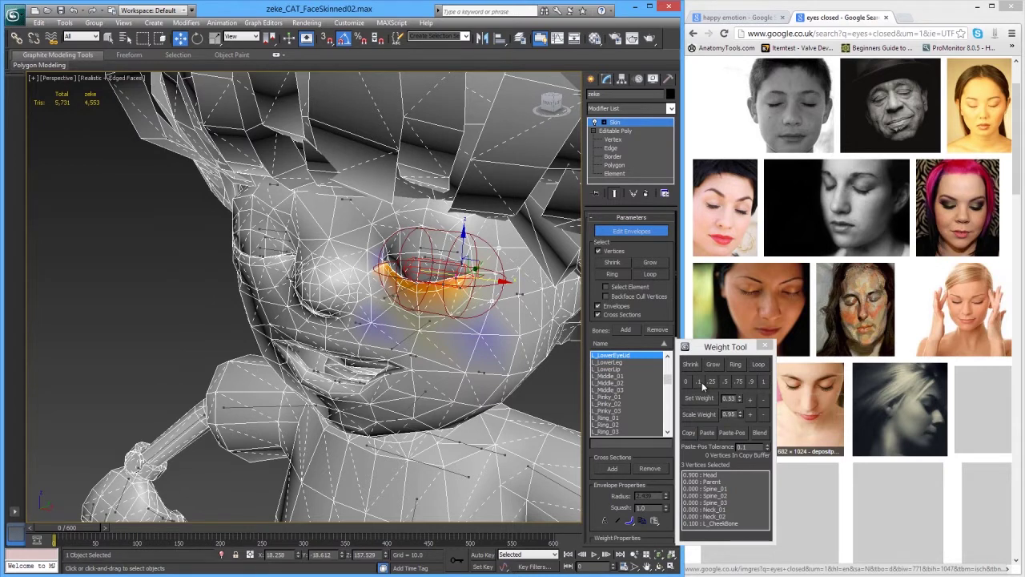
{"action": "left_click", "coordinate": [699, 382]}
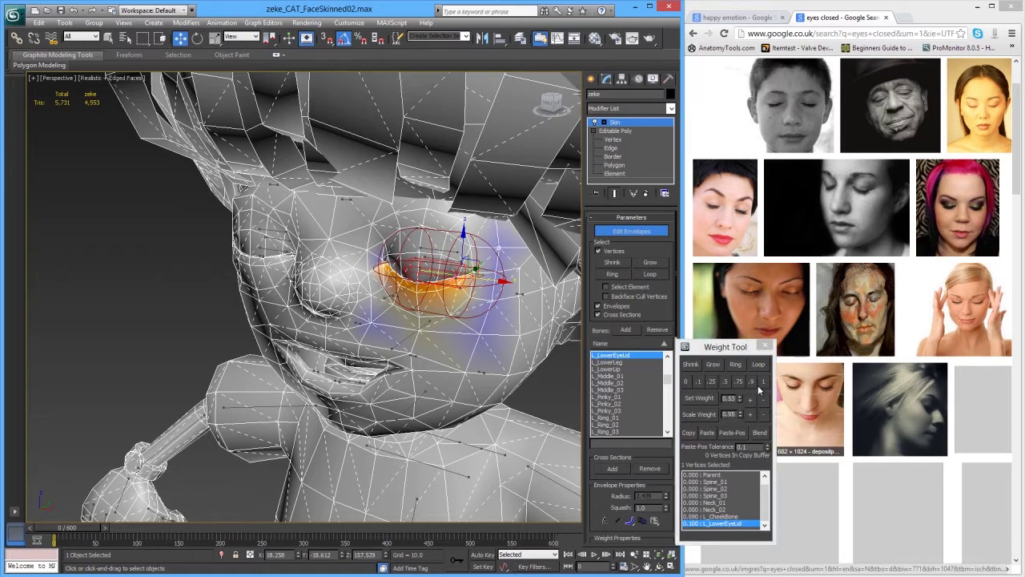
Step: Set the left upper temple vertex's L_LowerEyeLid weight to 0, then give it and the vertex below an L_UpperEyeLid weight of 0.1
{"action": "left_click", "coordinate": [686, 382]}
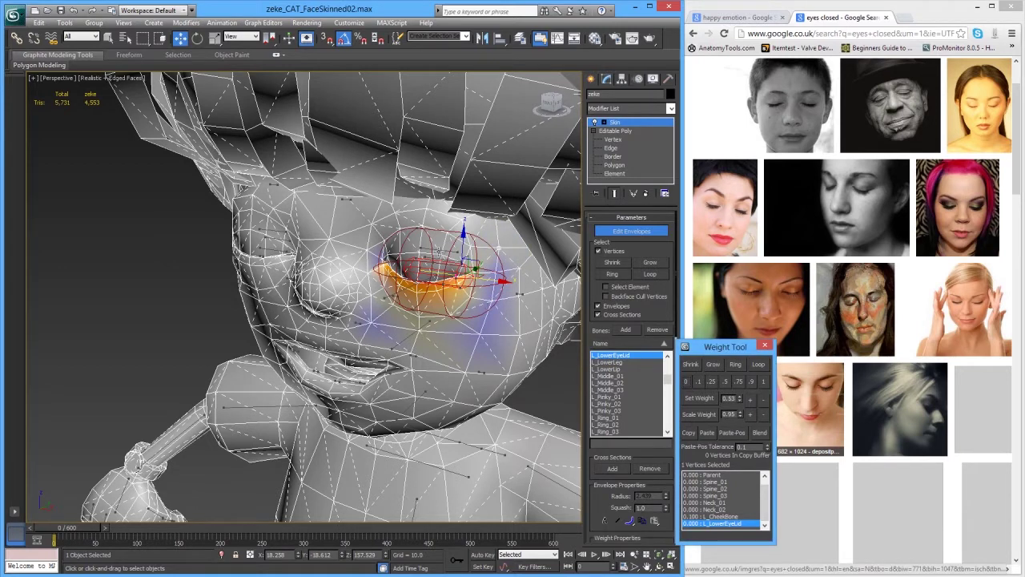
{"action": "left_click", "coordinate": [443, 249]}
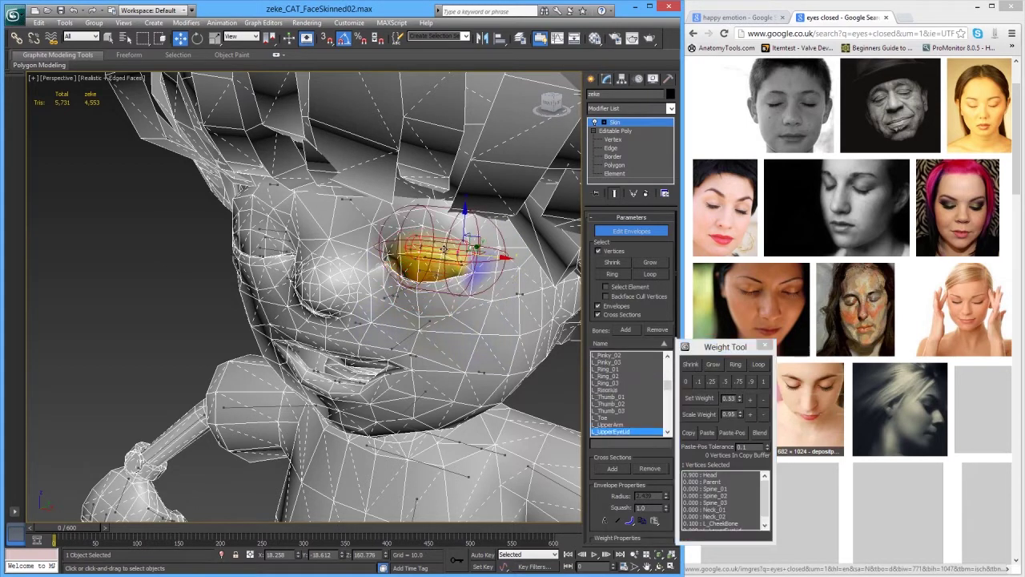
{"action": "left_click", "coordinate": [703, 383]}
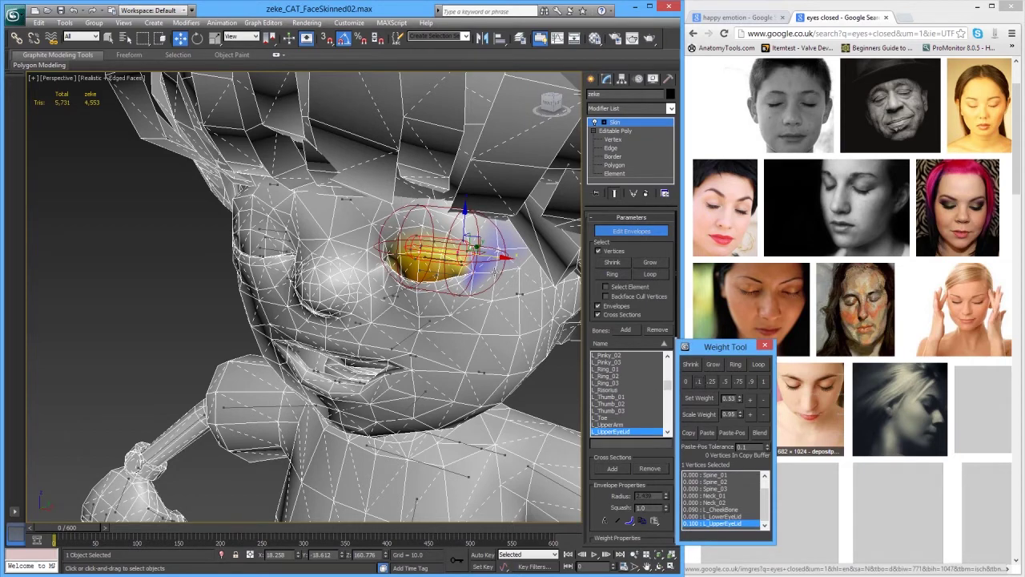
{"action": "left_click", "coordinate": [495, 273]}
{"action": "left_click", "coordinate": [700, 383]}
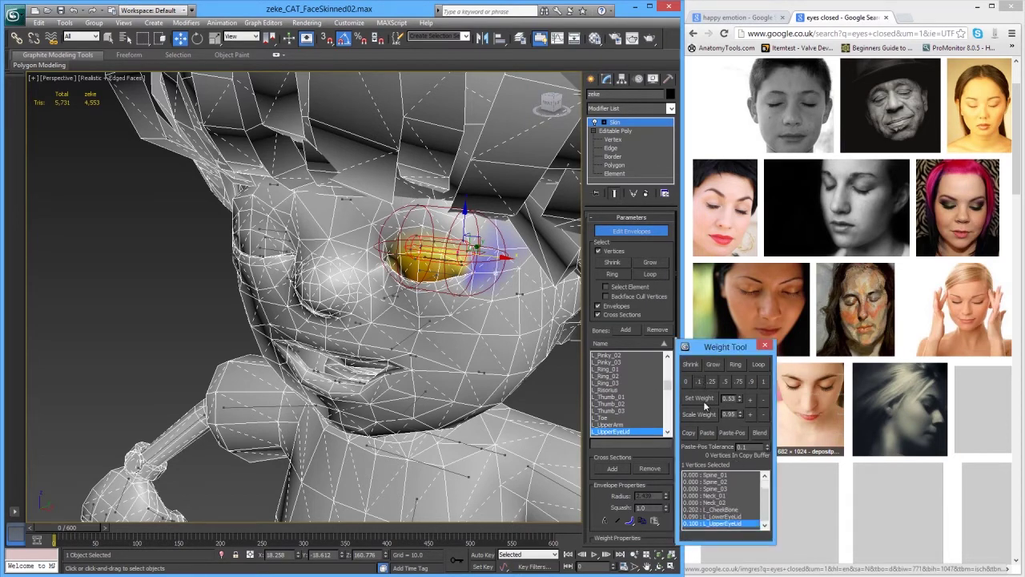
Step: Set the right upper temple vertex's R_LowerEyeLid weight to 0 and its R_UpperEyeLid weight to 0.1
{"action": "middle_click_drag", "start_coordinate": [355, 312], "coordinate": [215, 322], "text": "alt"}
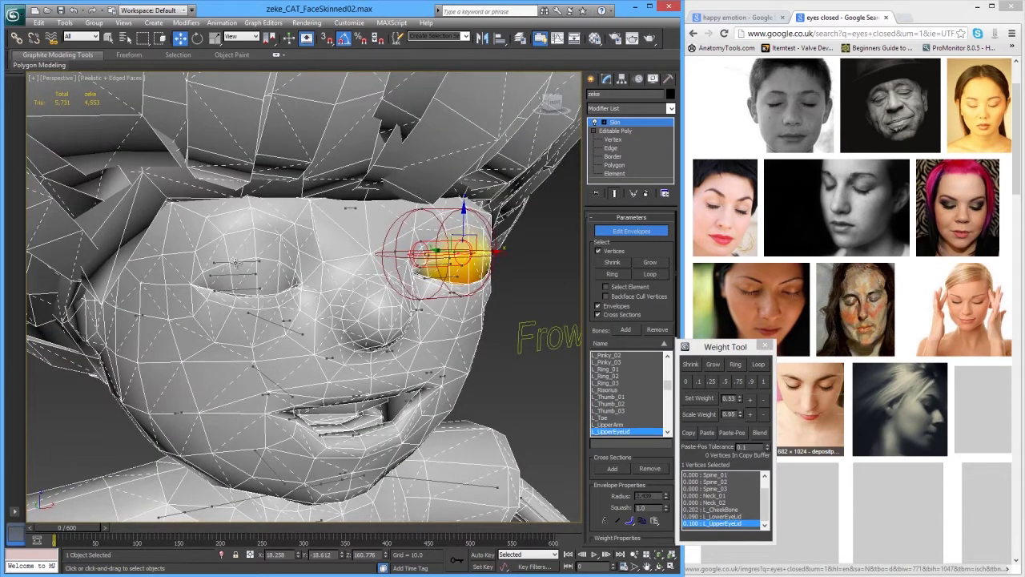
{"action": "left_click", "coordinate": [198, 275]}
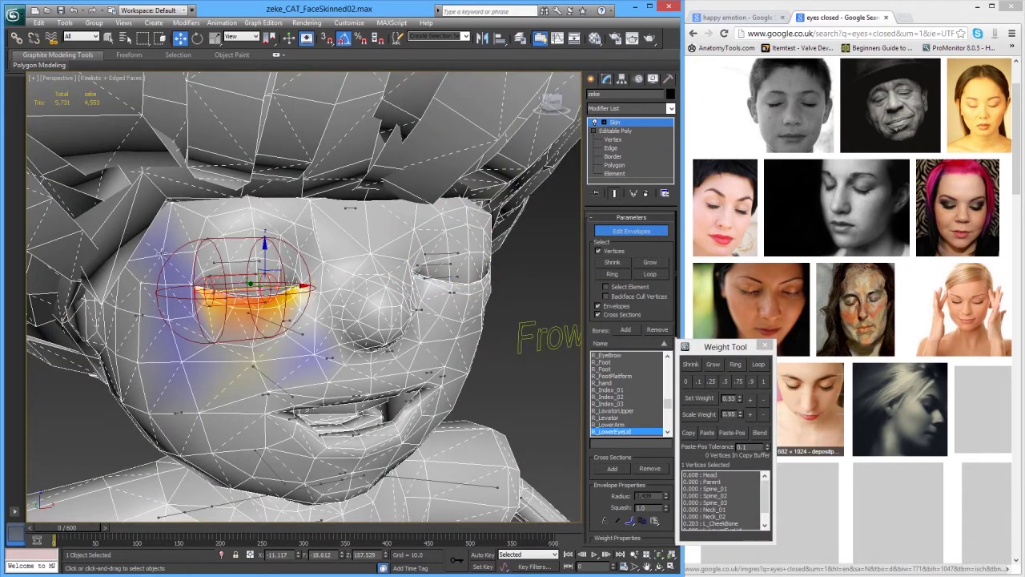
{"action": "left_click", "coordinate": [163, 254]}
{"action": "left_click", "coordinate": [686, 382]}
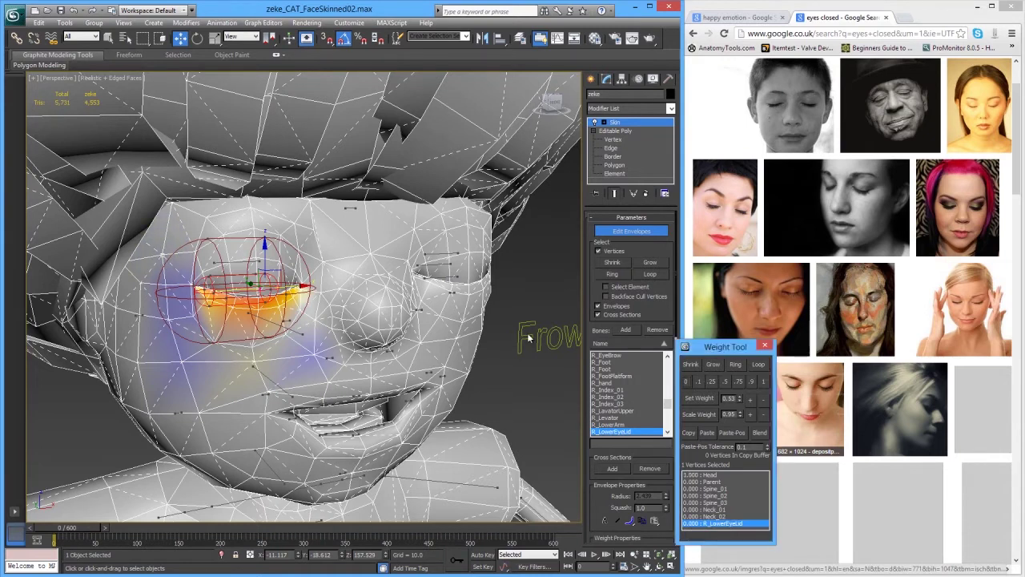
{"action": "left_click", "coordinate": [231, 263]}
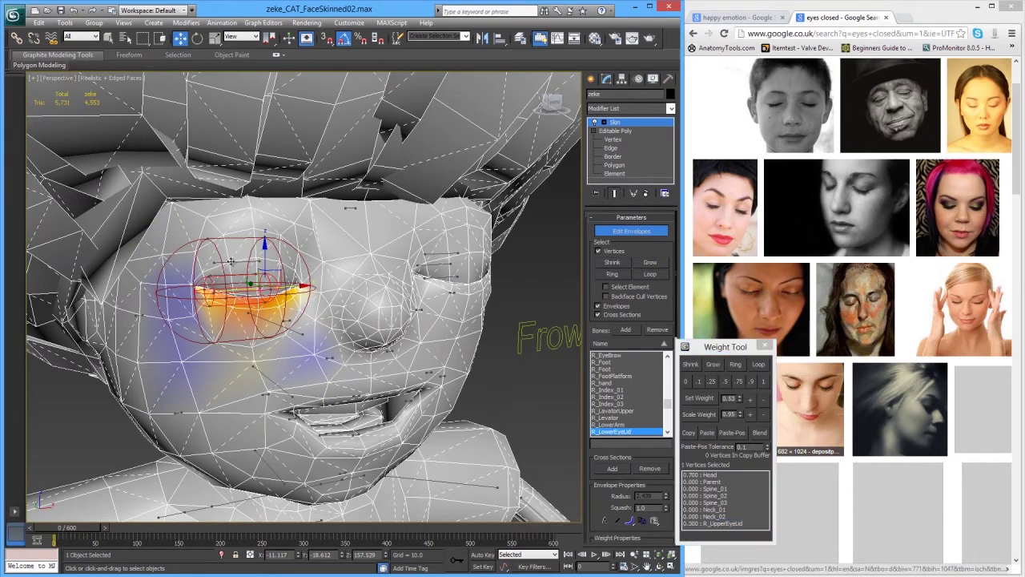
{"action": "left_click", "coordinate": [218, 262]}
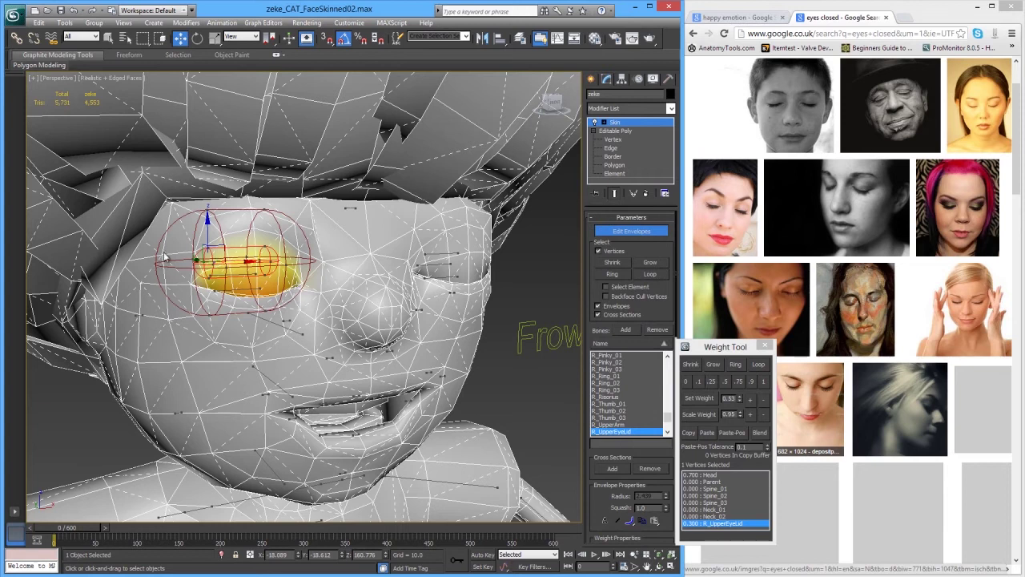
{"action": "left_click", "coordinate": [699, 382]}
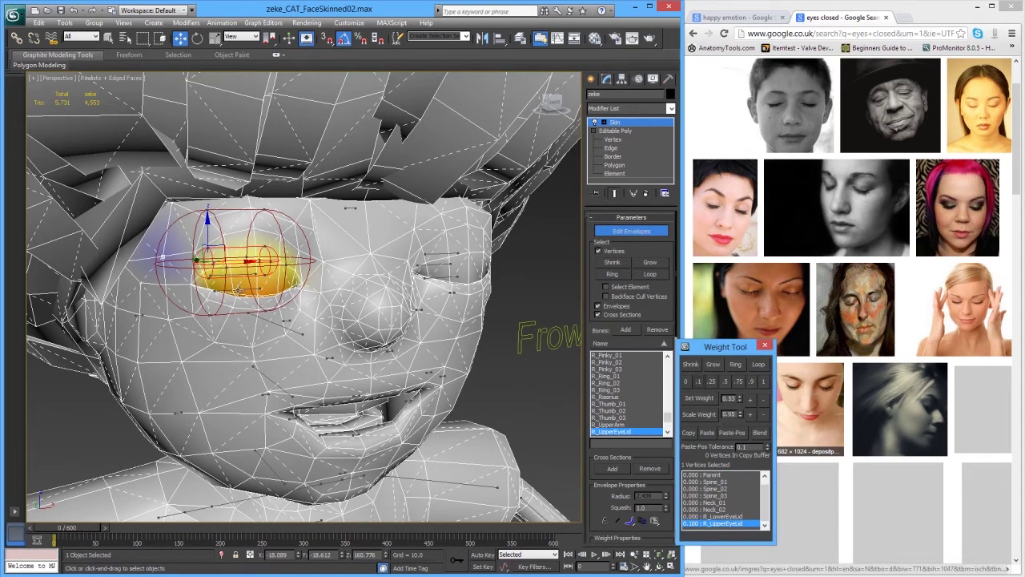
Step: Give the vertex just outside the right eye's outer corner an R_UpperEyeLid weight of 0.1
{"action": "left_click", "coordinate": [237, 289]}
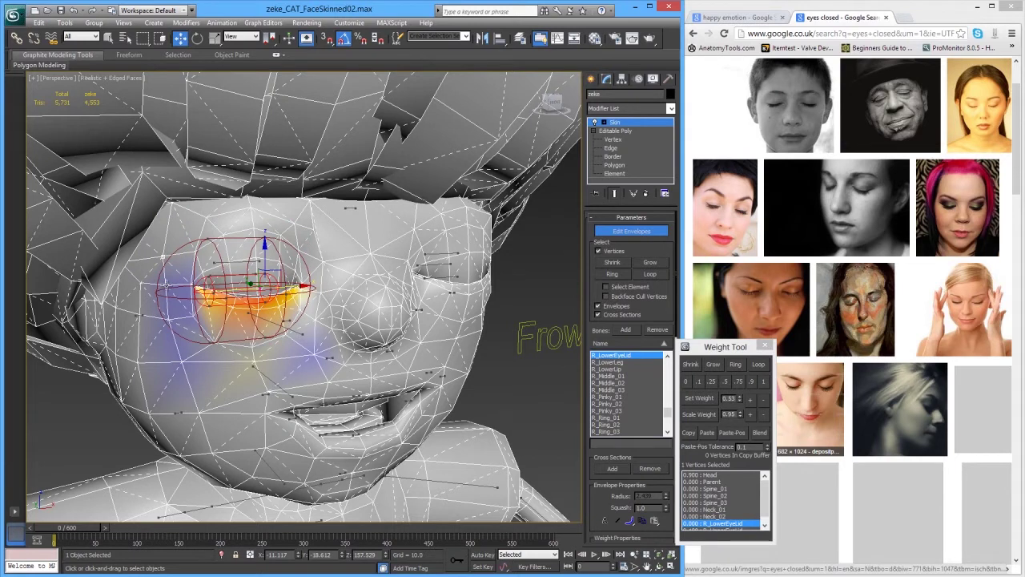
{"action": "left_click", "coordinate": [239, 262]}
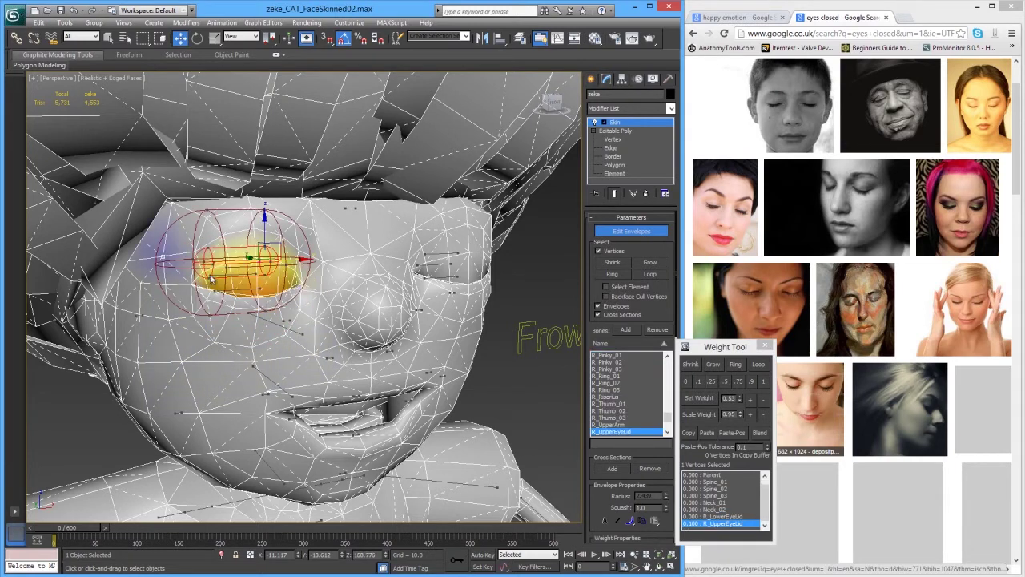
{"action": "left_click", "coordinate": [166, 286]}
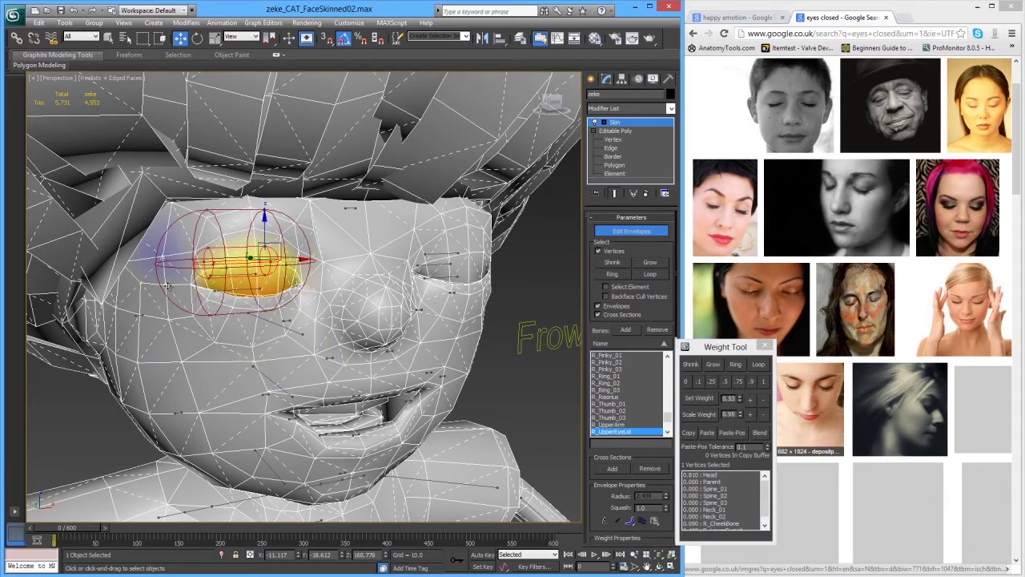
{"action": "left_click", "coordinate": [700, 381]}
Step: Leave envelope editing and slide the Emotions control from Happy towards Angry and back to test the facial deformation
{"action": "scroll", "coordinate": [480, 337], "scroll_direction": "down", "scroll_amount": 8}
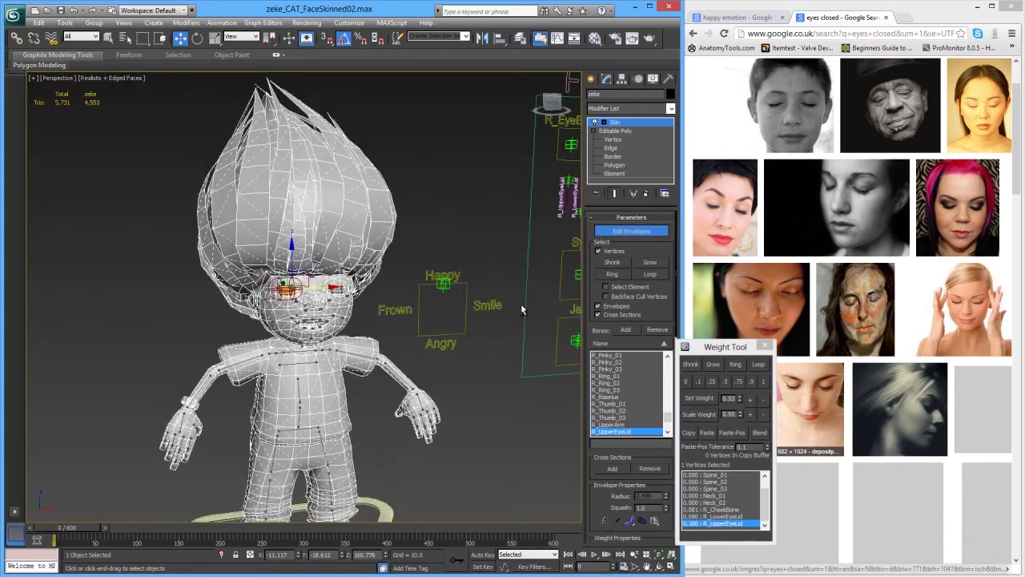
{"action": "scroll", "coordinate": [520, 310], "scroll_direction": "up", "scroll_amount": 5}
{"action": "left_click", "coordinate": [638, 237]}
{"action": "left_click", "coordinate": [552, 278]}
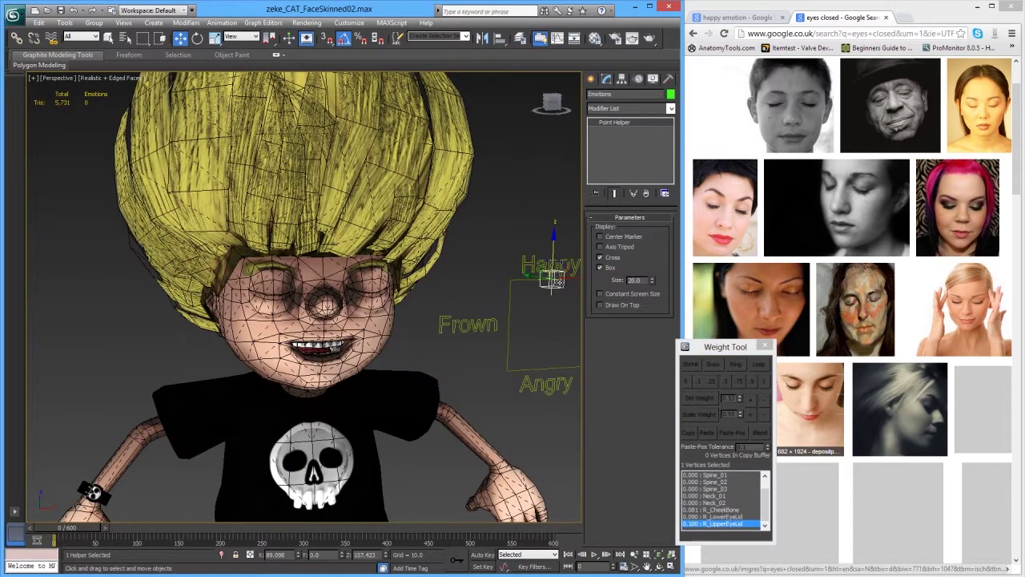
{"action": "left_click_drag", "start_coordinate": [552, 245], "coordinate": [550, 337]}
{"action": "left_click_drag", "start_coordinate": [547, 261], "coordinate": [521, 217]}
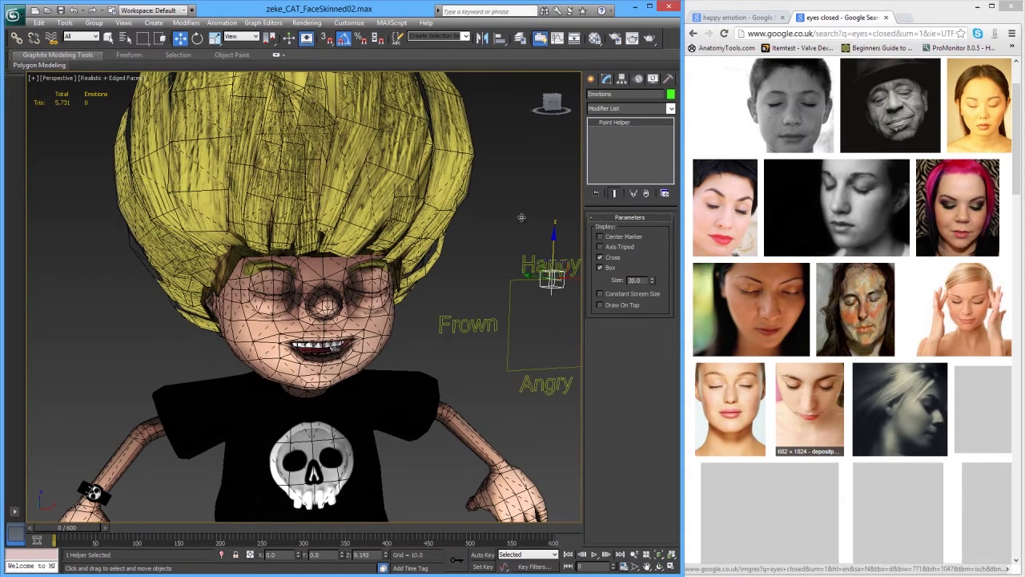
Step: Hide the mesh edges and nudge the Emotions control to check the smooth-shaded face with its eyes closed
{"action": "key", "text": "F4"}
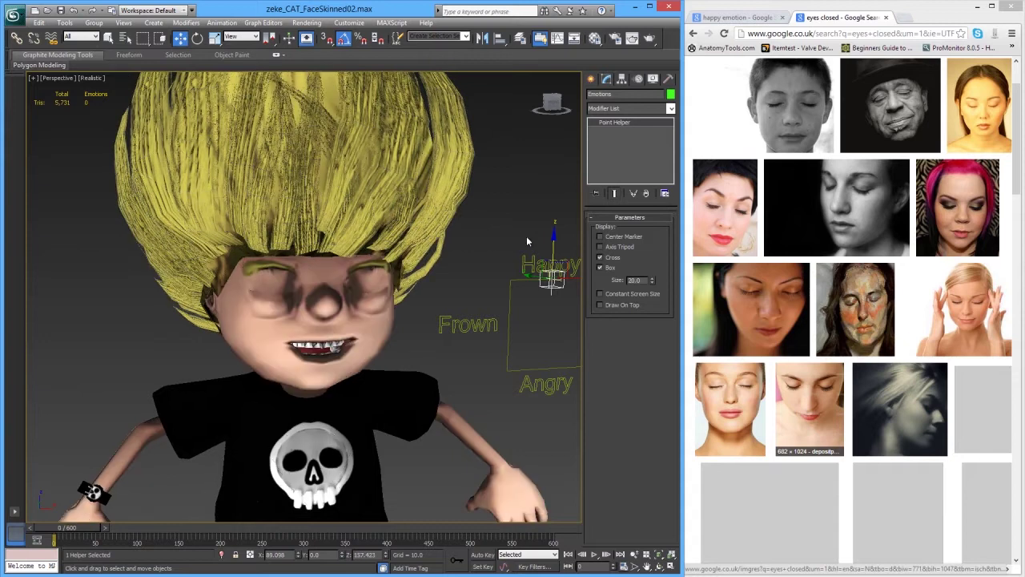
{"action": "mouse_move", "coordinate": [550, 240]}
{"action": "left_mouse_down"}
{"action": "mouse_move", "coordinate": [549, 321]}
{"action": "mouse_move", "coordinate": [548, 212]}
{"action": "mouse_move", "coordinate": [551, 276]}
{"action": "mouse_move", "coordinate": [549, 220]}
{"action": "mouse_move", "coordinate": [563, 274]}
{"action": "mouse_move", "coordinate": [557, 229]}
{"action": "left_mouse_up"}
{"action": "middle_click_drag", "start_coordinate": [394, 370], "coordinate": [377, 380]}
{"action": "scroll", "coordinate": [366, 350], "scroll_direction": "up", "scroll_amount": 4}
{"action": "scroll", "coordinate": [374, 357], "scroll_direction": "down", "scroll_amount": 4}
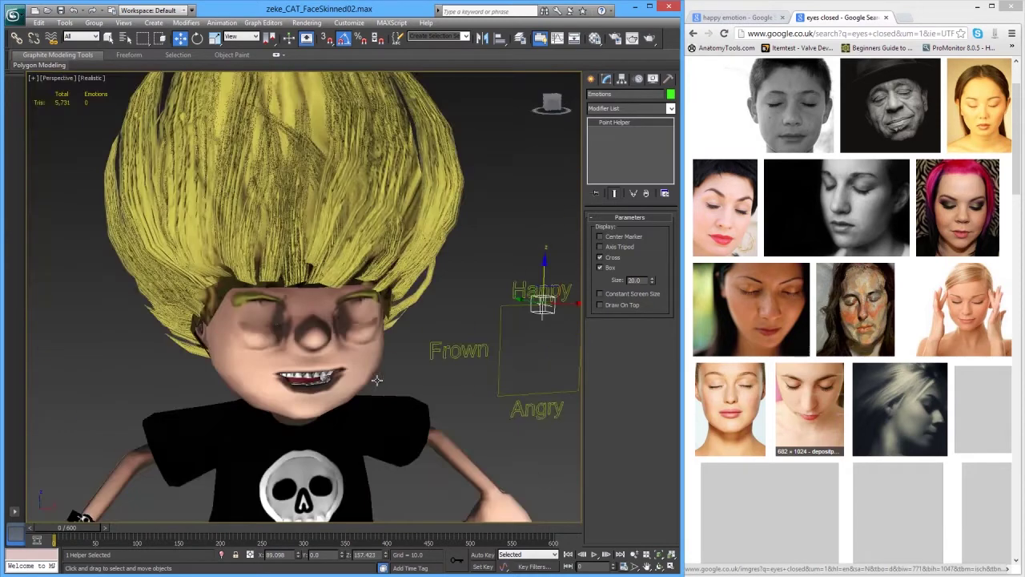
Step: Show the mesh edges again and compare the face and mouth with different selection and edge displays
{"action": "key", "text": "F4"}
{"action": "scroll", "coordinate": [282, 327], "scroll_direction": "up", "scroll_amount": 4}
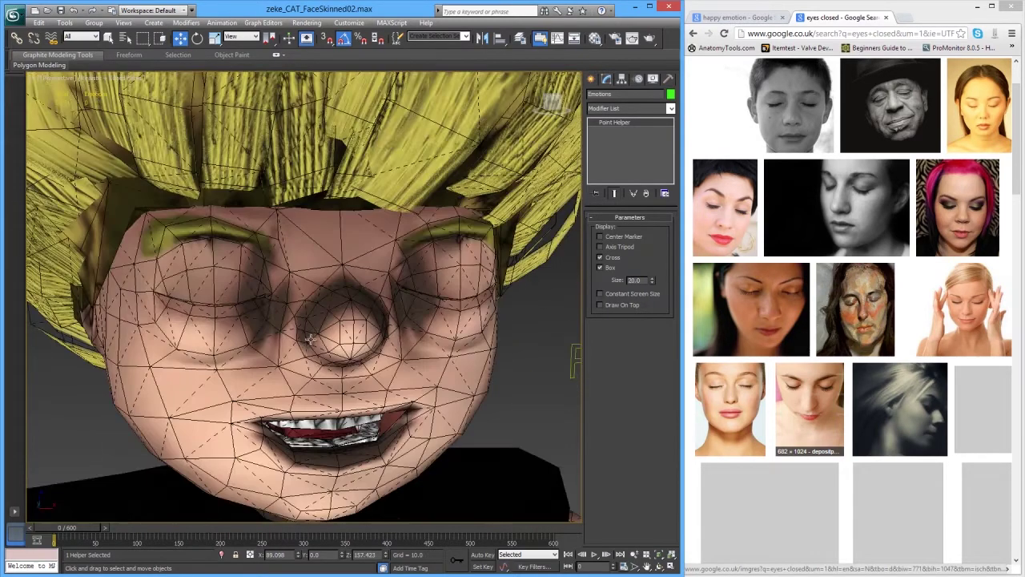
{"action": "left_click", "coordinate": [292, 360]}
{"action": "scroll", "coordinate": [293, 368], "scroll_direction": "down", "scroll_amount": 4}
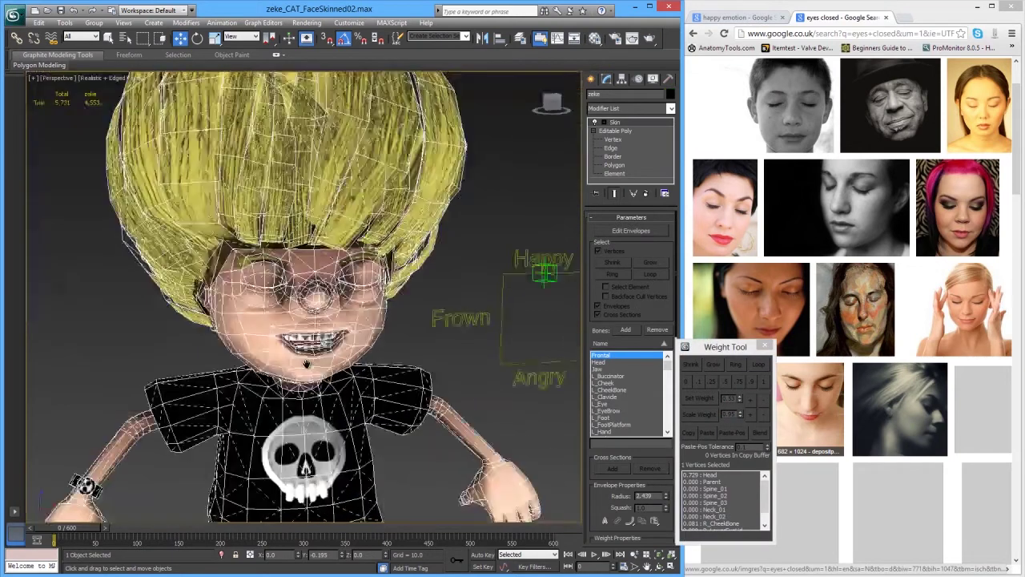
{"action": "key", "text": "F3"}
{"action": "key", "text": "F3"}
{"action": "left_click", "coordinate": [408, 341]}
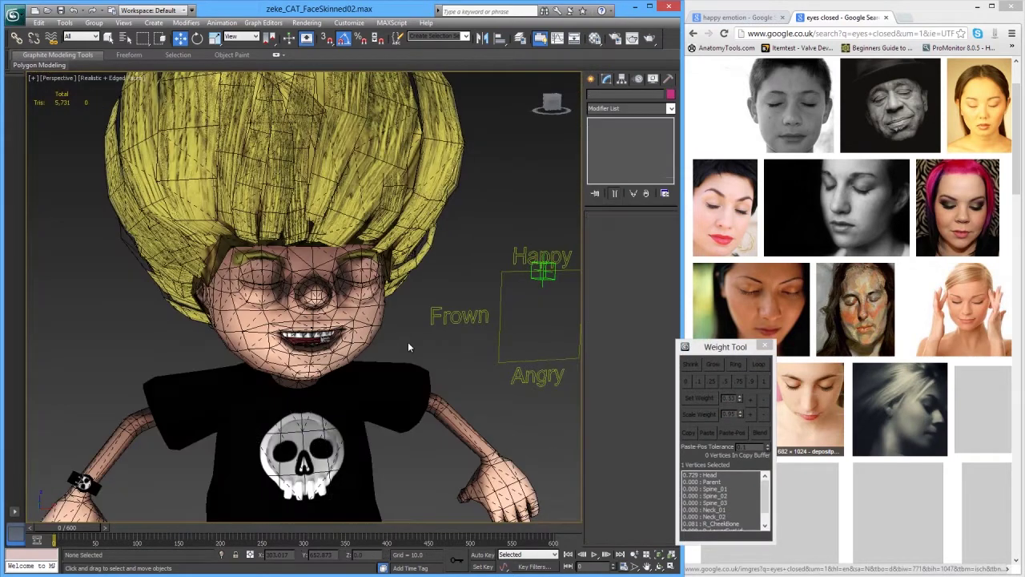
{"action": "key", "text": "F4"}
{"action": "key", "text": "F4"}
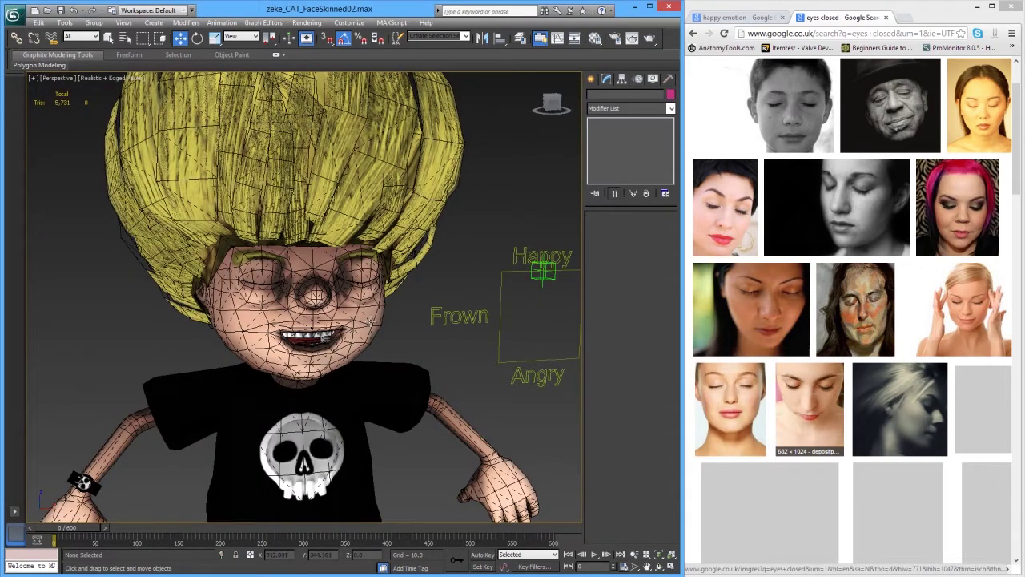
Step: Return to envelope editing on the character mesh and examine the L_Risorius bone's weights around the left mouth corner
{"action": "left_click", "coordinate": [369, 319]}
{"action": "scroll", "coordinate": [370, 320], "scroll_direction": "up", "scroll_amount": 5}
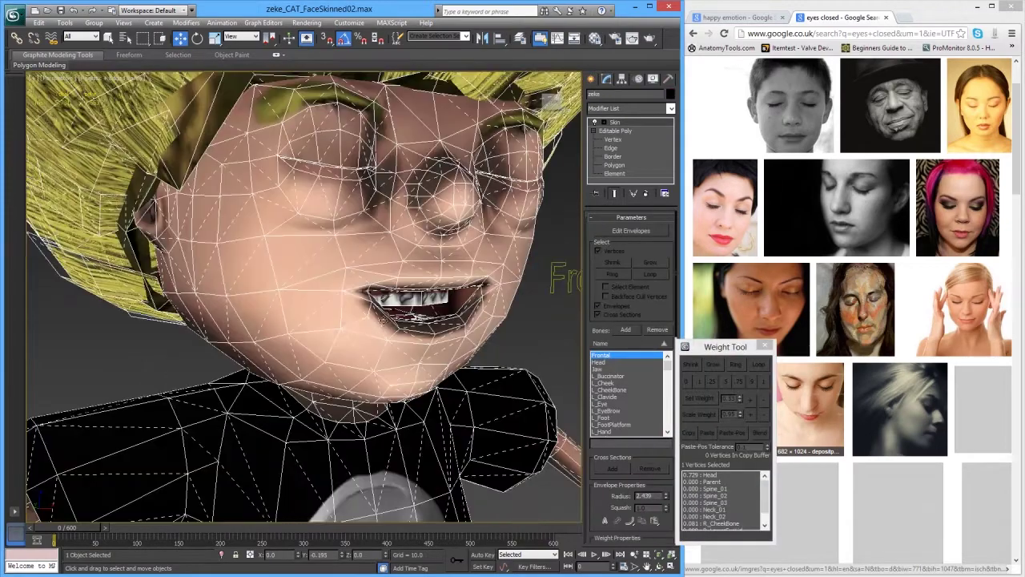
{"action": "left_click", "coordinate": [621, 234]}
{"action": "scroll", "coordinate": [320, 321], "scroll_direction": "down", "scroll_amount": 5}
{"action": "mouse_move", "coordinate": [300, 324]}
{"action": "middle_mouse_down", "text": "alt"}
{"action": "mouse_move", "coordinate": [369, 338]}
{"action": "mouse_move", "coordinate": [240, 340]}
{"action": "mouse_move", "coordinate": [277, 336]}
{"action": "mouse_move", "coordinate": [322, 259]}
{"action": "mouse_move", "coordinate": [312, 253]}
{"action": "middle_mouse_up", "text": "alt"}
{"action": "scroll", "coordinate": [318, 321], "scroll_direction": "up", "scroll_amount": 5}
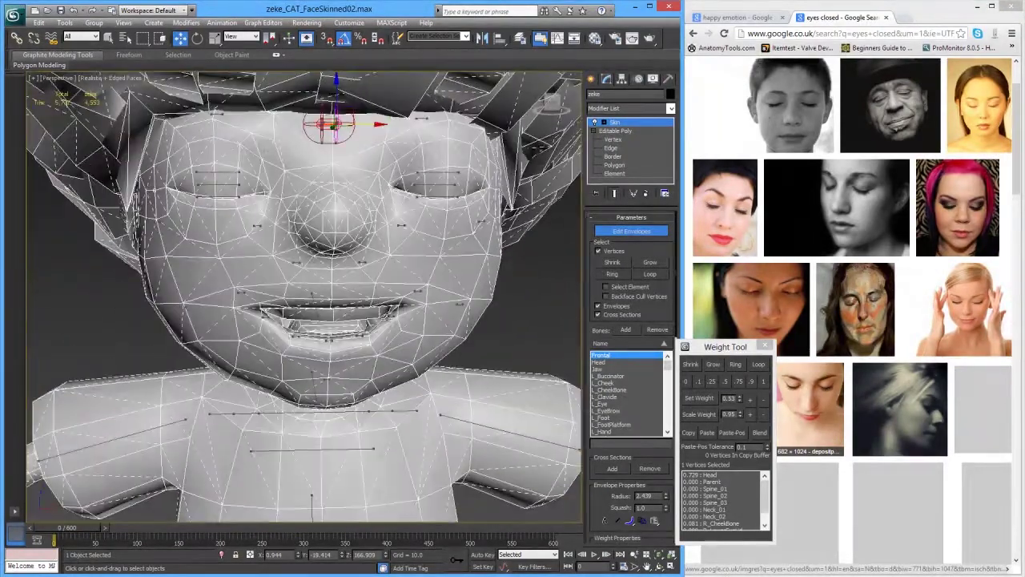
{"action": "left_click", "coordinate": [398, 334]}
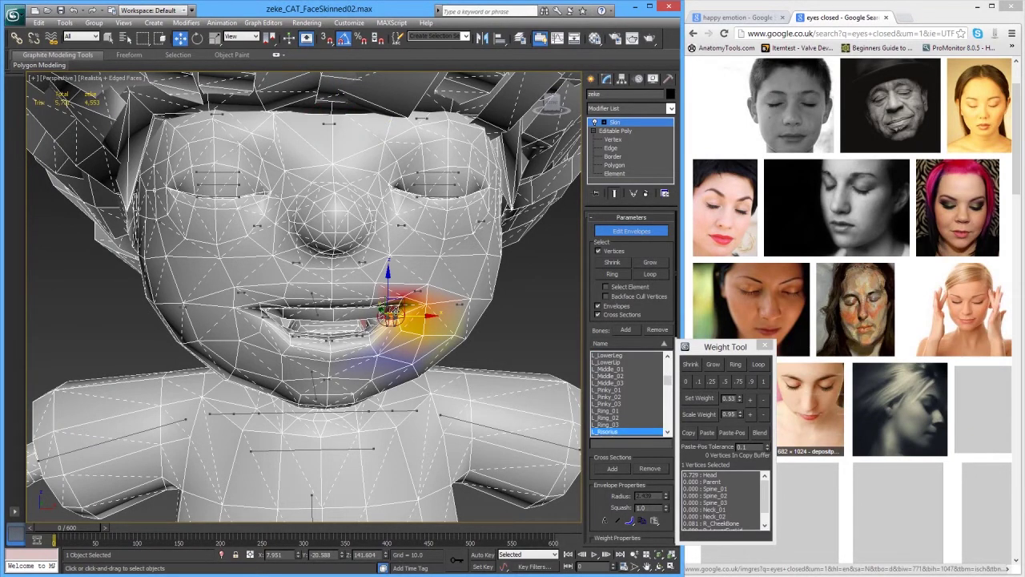
{"action": "middle_click_drag", "start_coordinate": [414, 325], "coordinate": [407, 319], "text": "alt"}
{"action": "scroll", "coordinate": [385, 328], "scroll_direction": "up", "scroll_amount": 8}
{"action": "middle_click_drag", "start_coordinate": [468, 358], "coordinate": [417, 356]}
{"action": "scroll", "coordinate": [371, 331], "scroll_direction": "down", "scroll_amount": 7}
{"action": "scroll", "coordinate": [411, 360], "scroll_direction": "up", "scroll_amount": 7}
{"action": "middle_click_drag", "start_coordinate": [521, 373], "coordinate": [501, 364]}
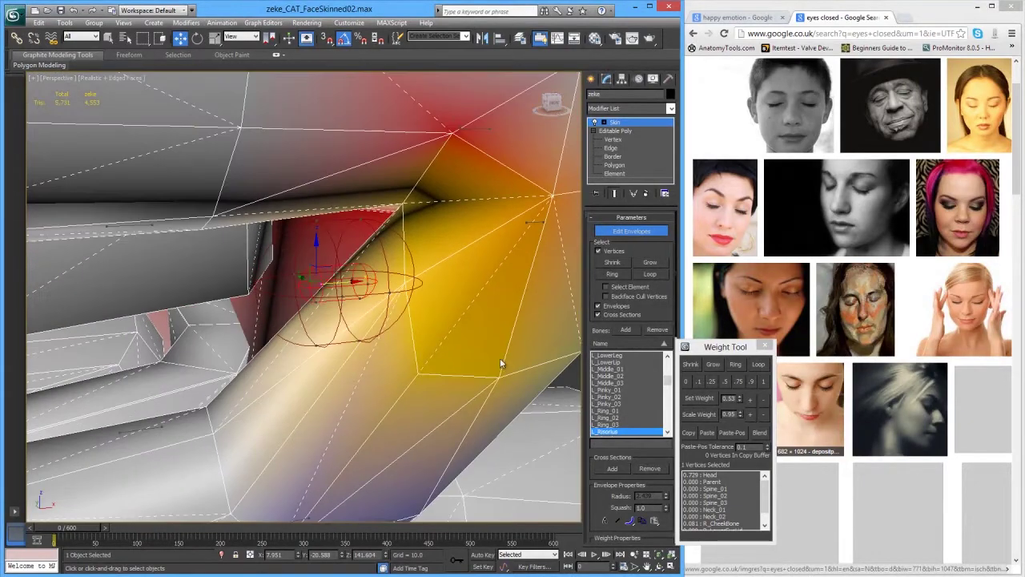
{"action": "scroll", "coordinate": [356, 281], "scroll_direction": "down", "scroll_amount": 7}
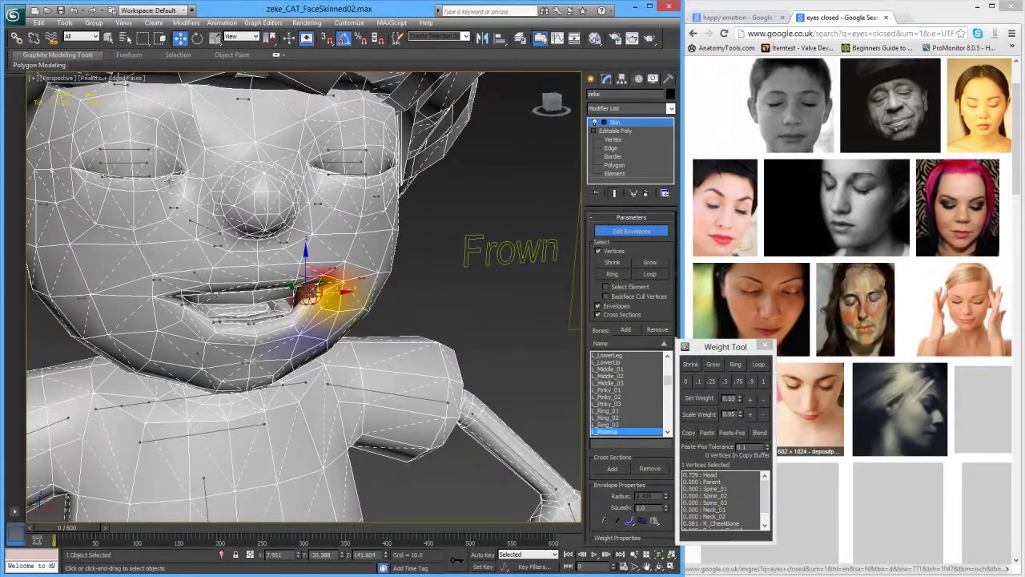
Step: Pick the LowerLip bone and a vertex on the lower lip, switch to L_Risorius and check that vertex's weights
{"action": "left_click", "coordinate": [251, 323]}
{"action": "left_click", "coordinate": [249, 323]}
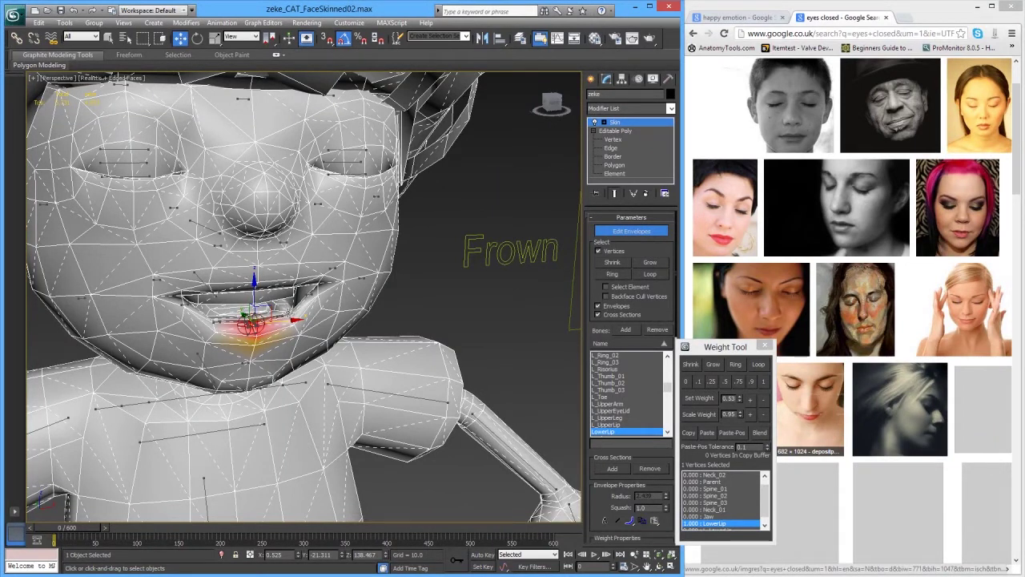
{"action": "left_click", "coordinate": [306, 293]}
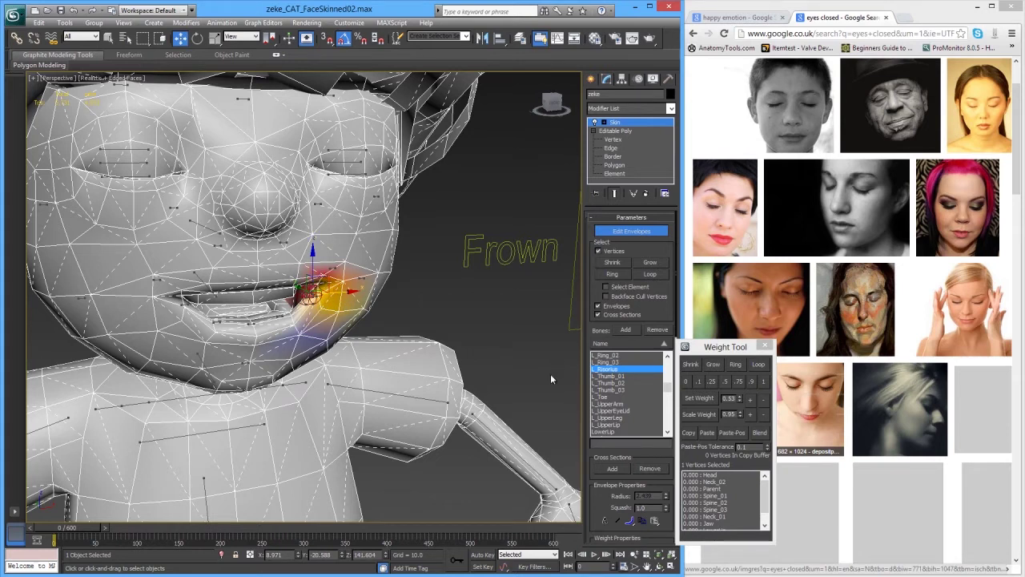
{"action": "left_click_drag", "start_coordinate": [765, 486], "coordinate": [768, 520]}
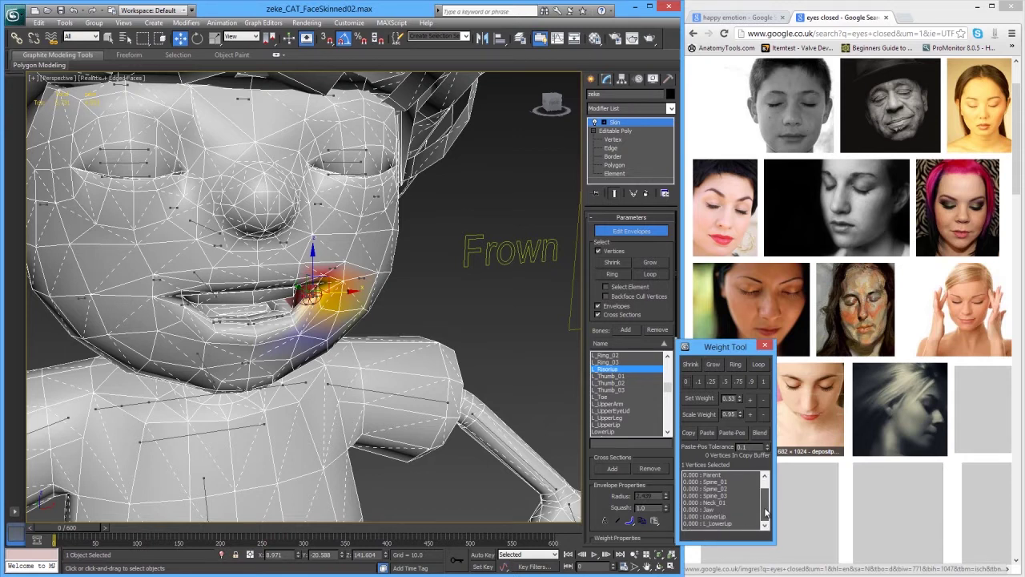
Step: Select the vertex at the left mouth corner and read through its bone weights
{"action": "middle_click_drag", "start_coordinate": [361, 348], "coordinate": [356, 342], "text": "alt"}
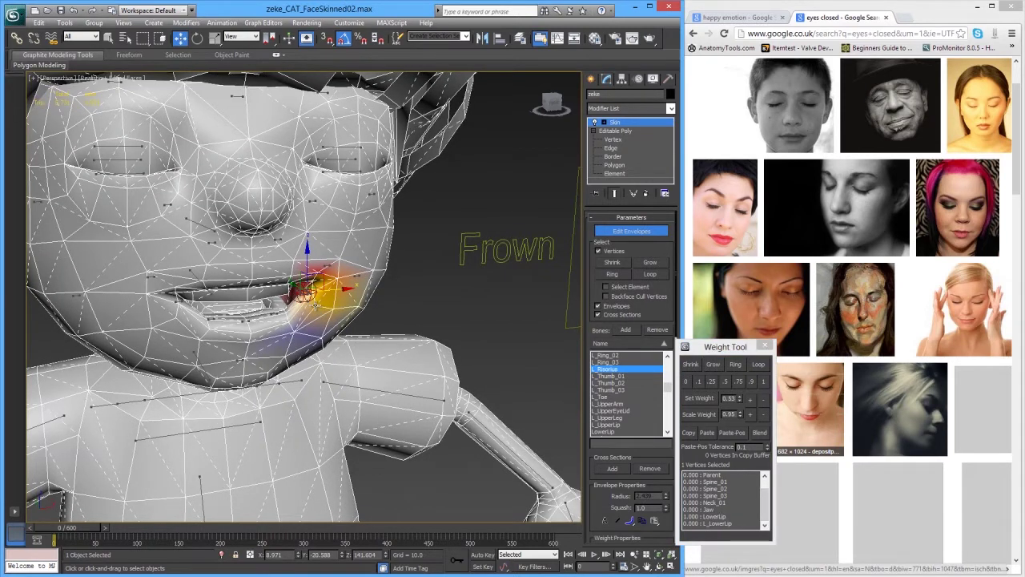
{"action": "left_click", "coordinate": [314, 303]}
{"action": "left_click_drag", "start_coordinate": [765, 495], "coordinate": [765, 518]}
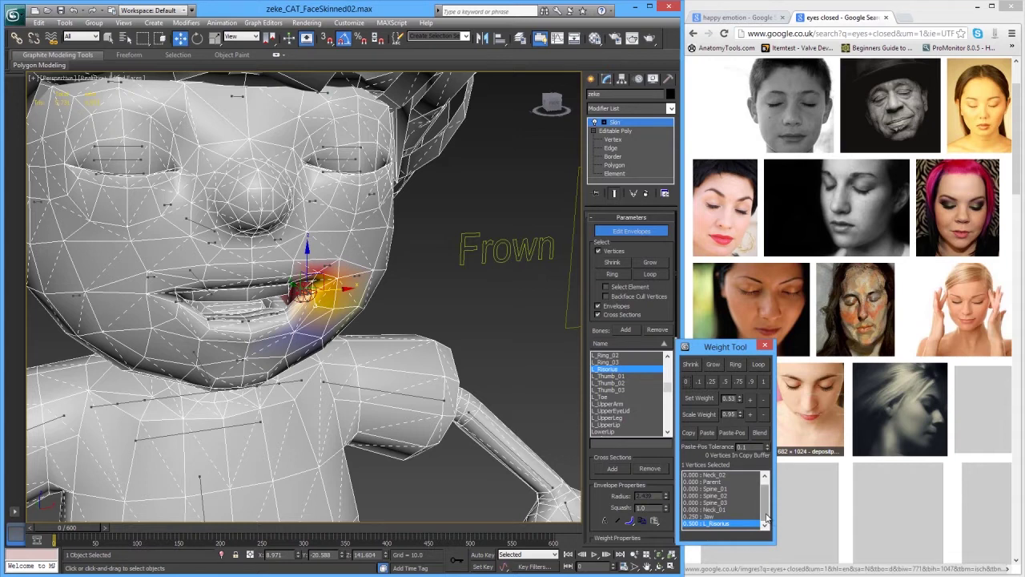
{"action": "scroll", "coordinate": [709, 480], "scroll_direction": "up", "scroll_amount": 1}
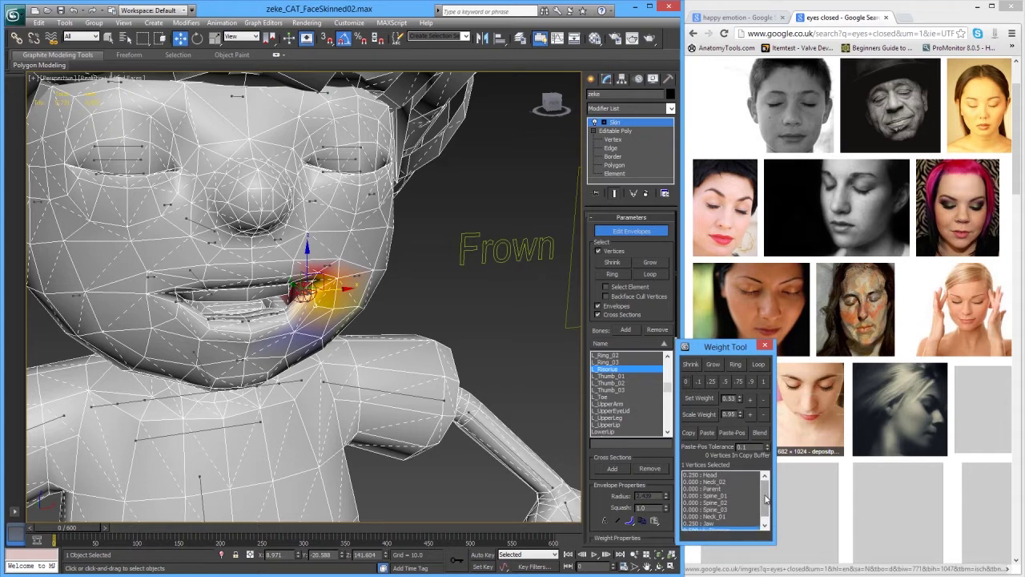
{"action": "scroll", "coordinate": [765, 500], "scroll_direction": "down", "scroll_amount": 1}
Step: Select the Jaw bone, give the two left cheek vertices a Jaw weight of 0.1 and clear the vertex selection
{"action": "middle_click_drag", "start_coordinate": [373, 361], "coordinate": [275, 342], "text": "alt"}
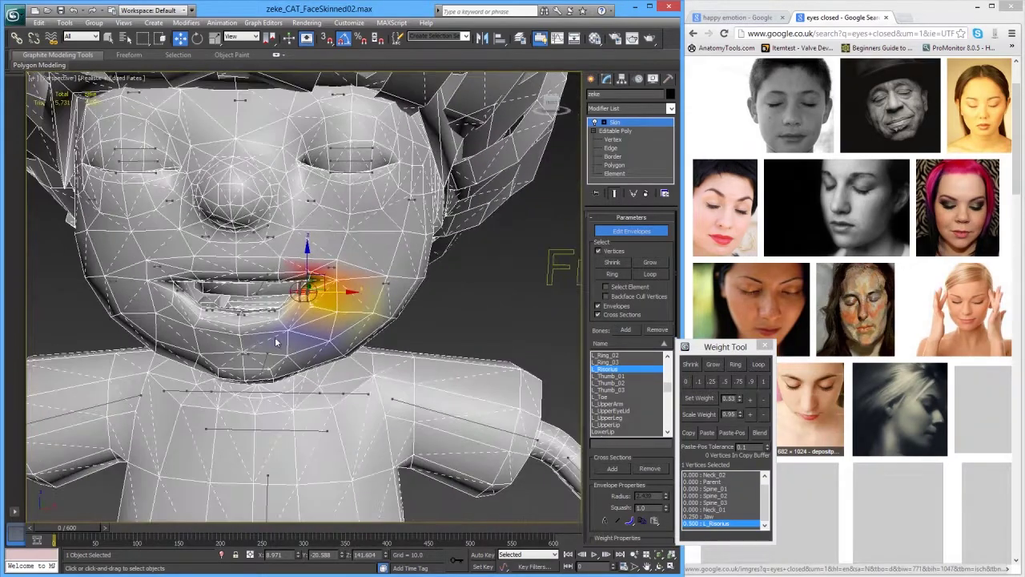
{"action": "middle_click_drag", "start_coordinate": [306, 383], "coordinate": [306, 353], "text": "alt"}
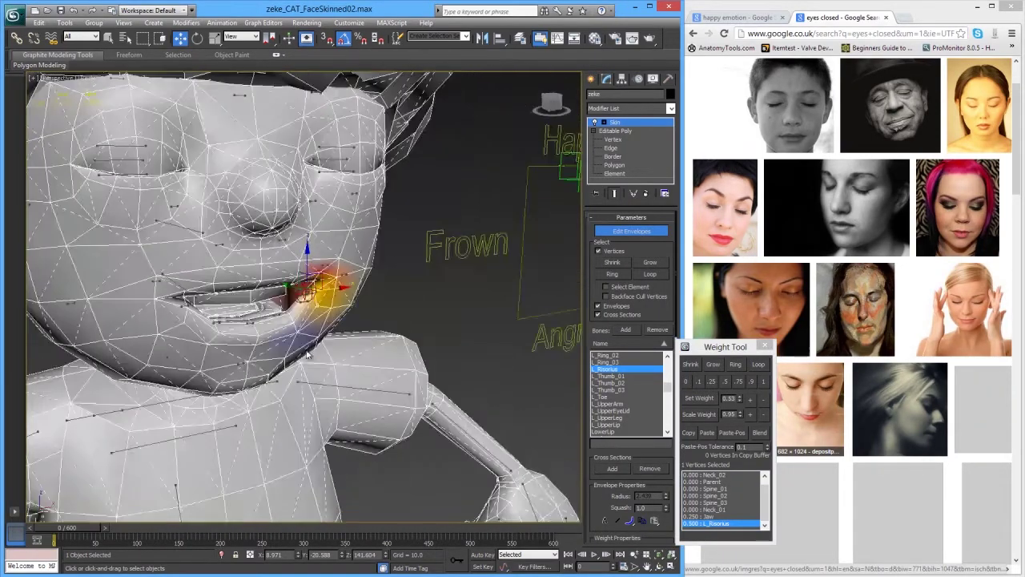
{"action": "left_click", "coordinate": [239, 365]}
{"action": "middle_click_drag", "start_coordinate": [365, 354], "coordinate": [340, 348], "text": "alt"}
{"action": "middle_click_drag", "start_coordinate": [288, 324], "coordinate": [401, 287], "text": "alt"}
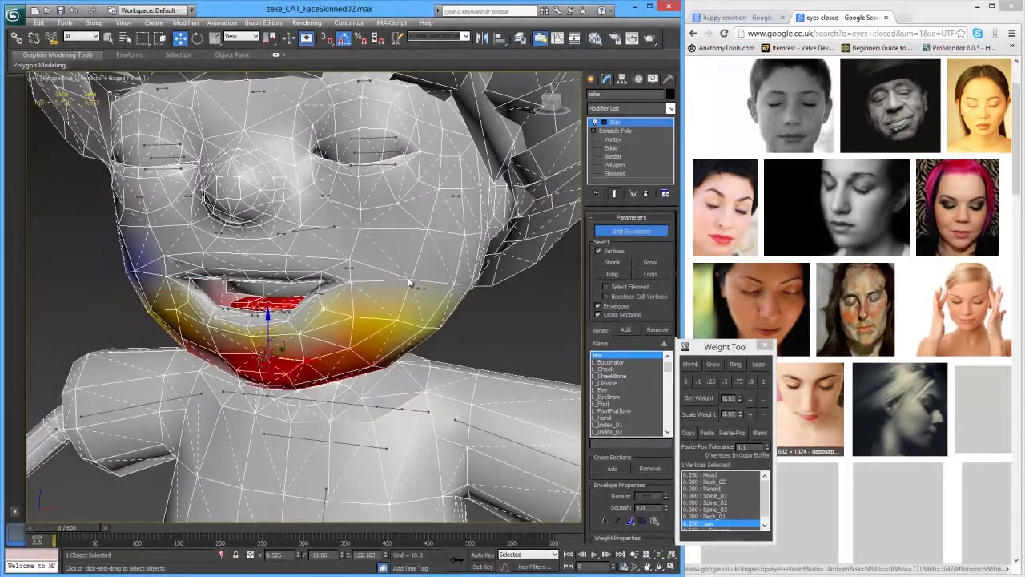
{"action": "left_click", "coordinate": [411, 279]}
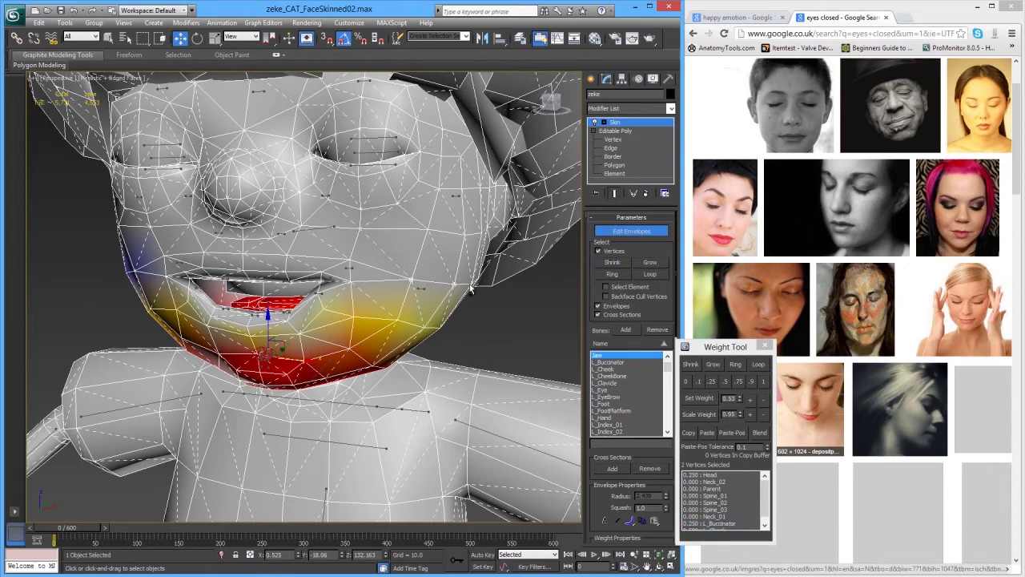
{"action": "middle_click_drag", "start_coordinate": [440, 326], "coordinate": [407, 310], "text": "alt"}
{"action": "left_click", "coordinate": [698, 382]}
{"action": "scroll", "coordinate": [428, 314], "scroll_direction": "down", "scroll_amount": 5}
{"action": "scroll", "coordinate": [407, 310], "scroll_direction": "up", "scroll_amount": 5}
{"action": "left_click", "coordinate": [527, 329]}
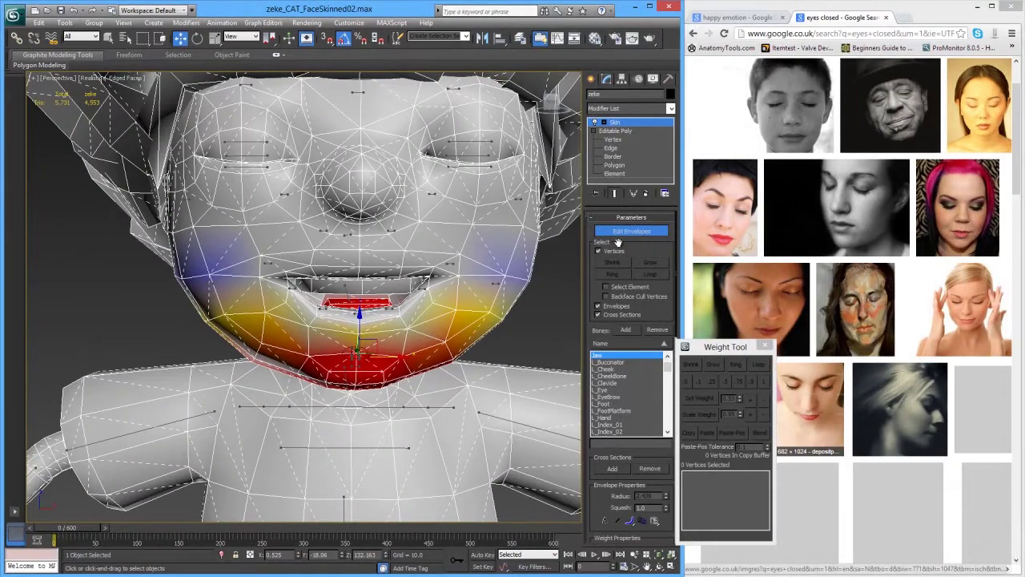
Step: Examine how the Jaw bone's weights spread across the chin, cheeks and neck from the front and side
{"action": "left_click", "coordinate": [626, 231]}
{"action": "left_click", "coordinate": [626, 231]}
{"action": "scroll", "coordinate": [395, 310], "scroll_direction": "down", "scroll_amount": 5}
{"action": "mouse_move", "coordinate": [395, 310]}
{"action": "middle_mouse_down", "text": "alt"}
{"action": "mouse_move", "coordinate": [426, 320]}
{"action": "mouse_move", "coordinate": [357, 316]}
{"action": "mouse_move", "coordinate": [366, 331]}
{"action": "mouse_move", "coordinate": [382, 325]}
{"action": "middle_mouse_up", "text": "alt"}
{"action": "scroll", "coordinate": [382, 324], "scroll_direction": "up", "scroll_amount": 5}
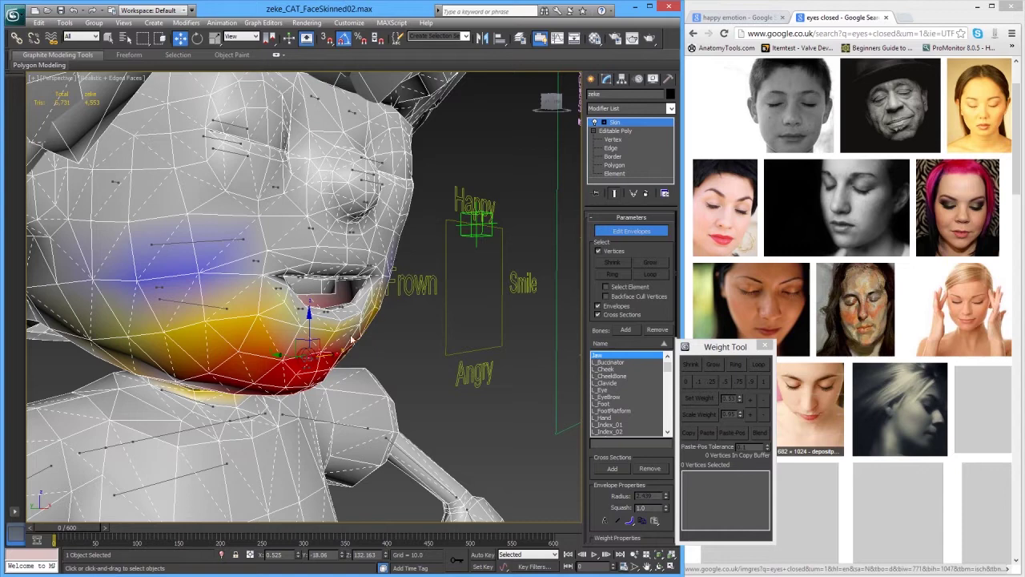
{"action": "middle_click_drag", "start_coordinate": [358, 324], "coordinate": [431, 411], "text": "alt"}
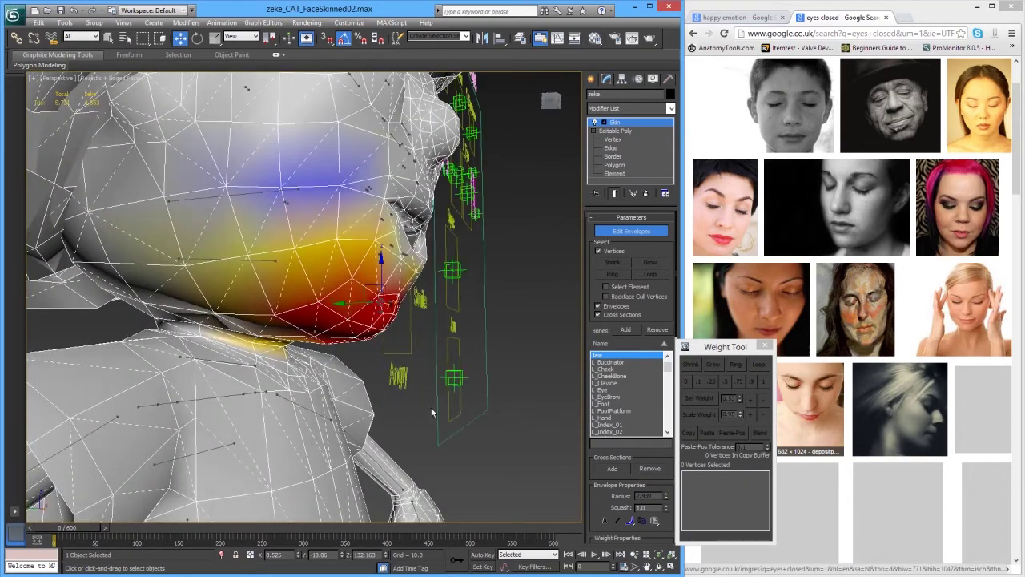
{"action": "scroll", "coordinate": [499, 337], "scroll_direction": "down", "scroll_amount": 7}
{"action": "middle_click_drag", "start_coordinate": [444, 376], "coordinate": [385, 354], "text": "alt"}
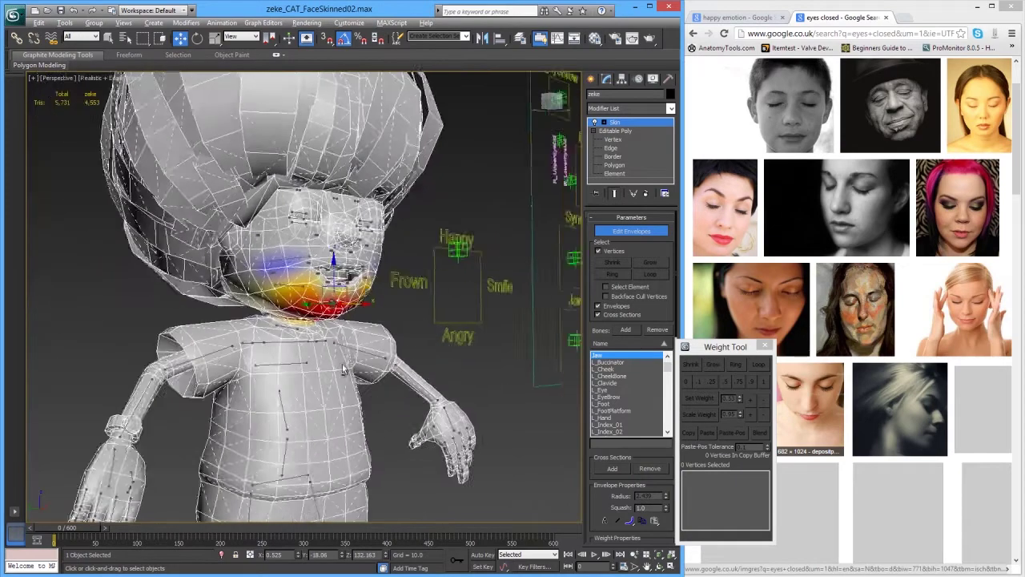
{"action": "scroll", "coordinate": [385, 353], "scroll_direction": "up", "scroll_amount": 7}
{"action": "middle_click_drag", "start_coordinate": [560, 307], "coordinate": [472, 334], "text": "alt"}
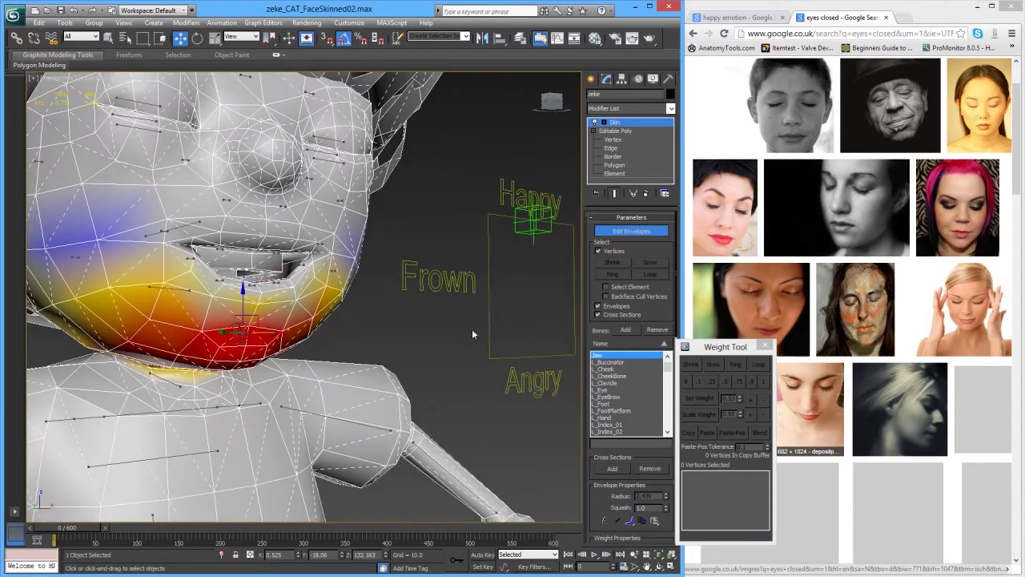
Step: Leave envelope editing and move the Emotions control to test the mouth and jaw from the side
{"action": "left_click", "coordinate": [612, 234]}
{"action": "left_click", "coordinate": [539, 224]}
{"action": "middle_click_drag", "start_coordinate": [398, 329], "coordinate": [407, 243], "text": "alt"}
{"action": "left_click_drag", "start_coordinate": [416, 195], "coordinate": [419, 171]}
Step: Reopen envelope editing on the zeke mesh, select a vertex on the character's right cheek and make the Jaw bone active
{"action": "left_click", "coordinate": [278, 212]}
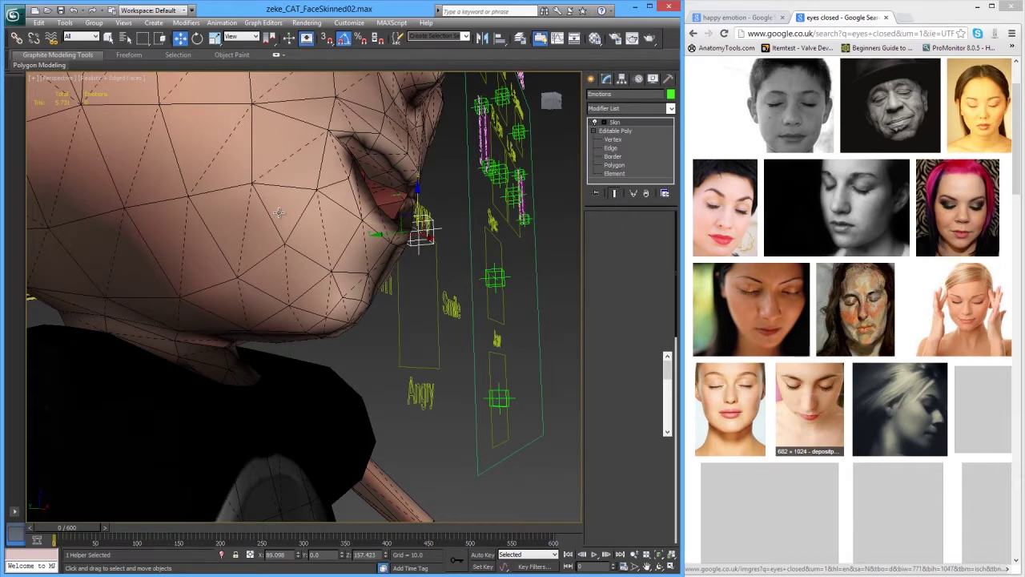
{"action": "left_click", "coordinate": [616, 232]}
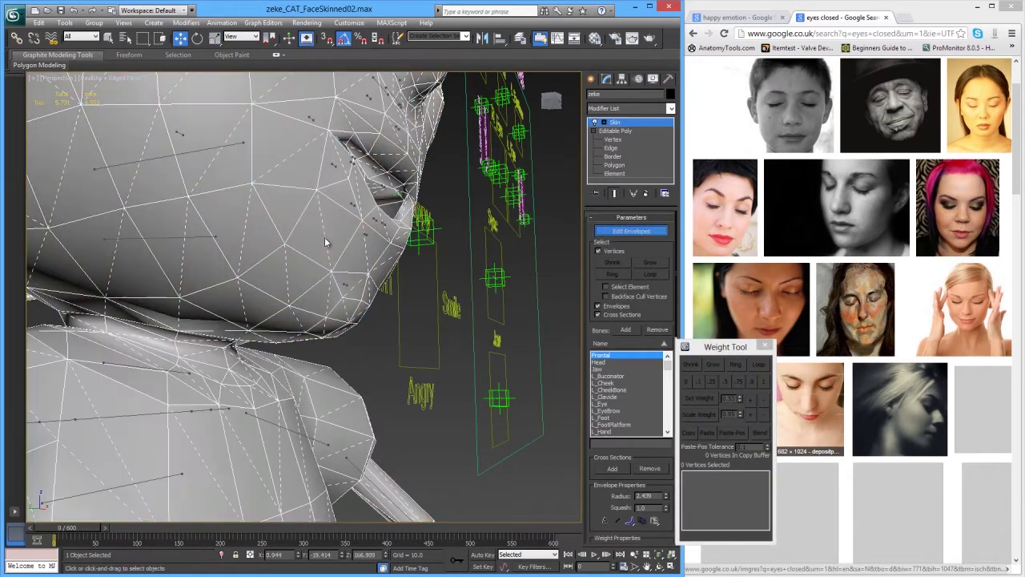
{"action": "left_click", "coordinate": [124, 207]}
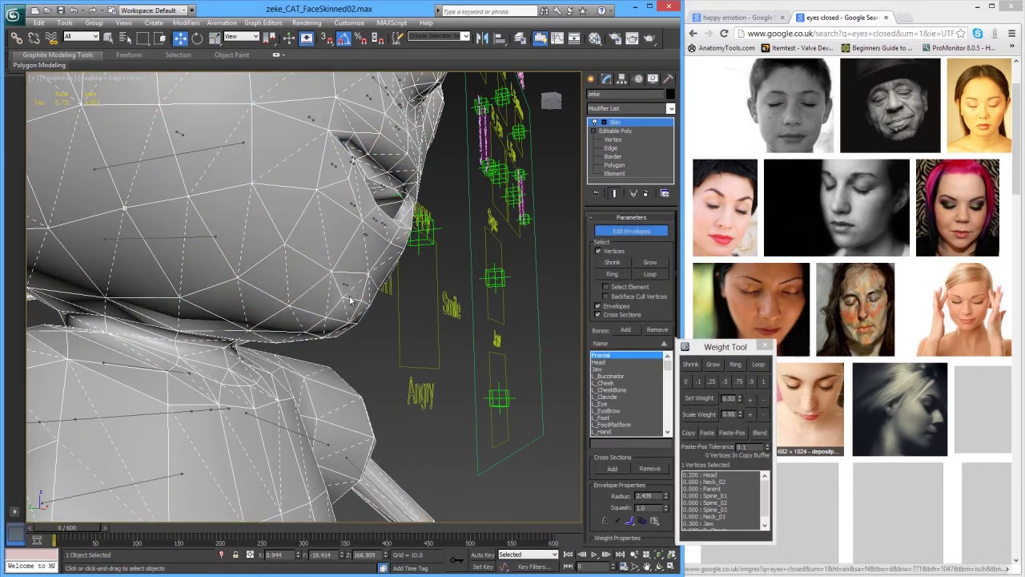
{"action": "left_click", "coordinate": [767, 512]}
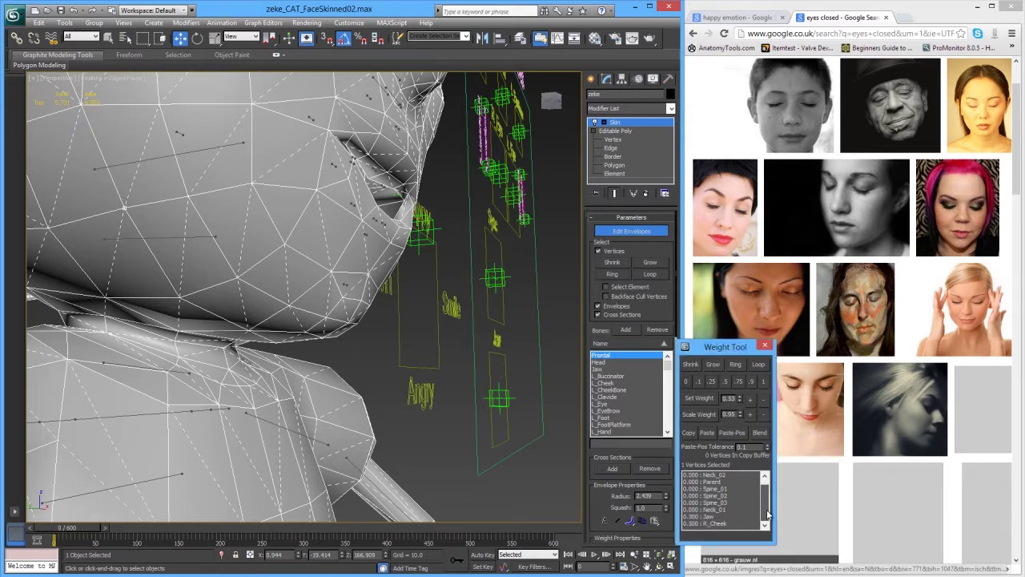
{"action": "left_click", "coordinate": [708, 518]}
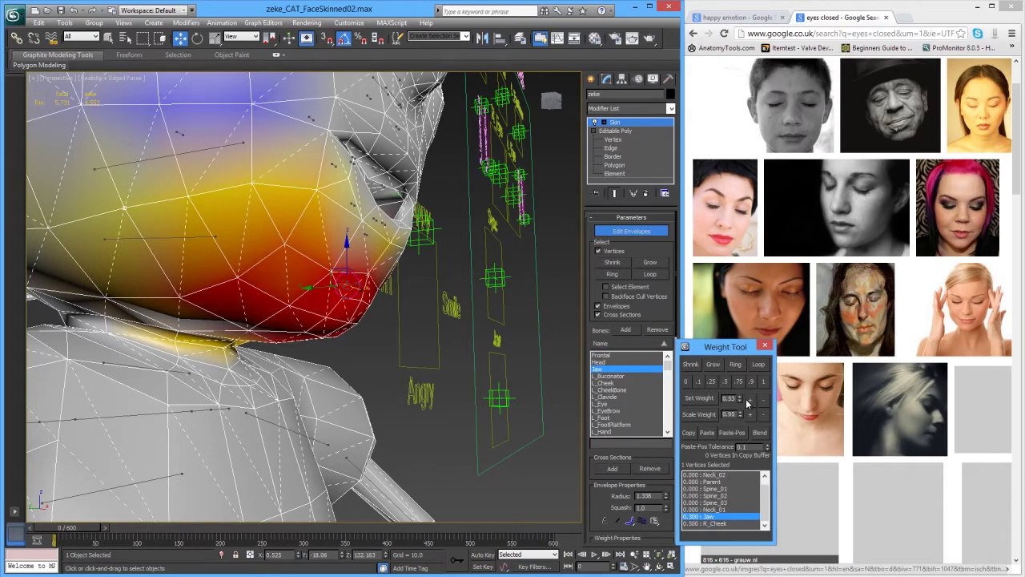
Step: Add a second right-side cheek vertex to the selection and raise the Jaw weight to 0.45
{"action": "middle_click_drag", "start_coordinate": [383, 293], "coordinate": [522, 282], "text": "alt"}
{"action": "left_click", "coordinate": [574, 257], "text": "ctrl"}
{"action": "middle_click_drag", "start_coordinate": [295, 303], "coordinate": [382, 311], "text": "alt"}
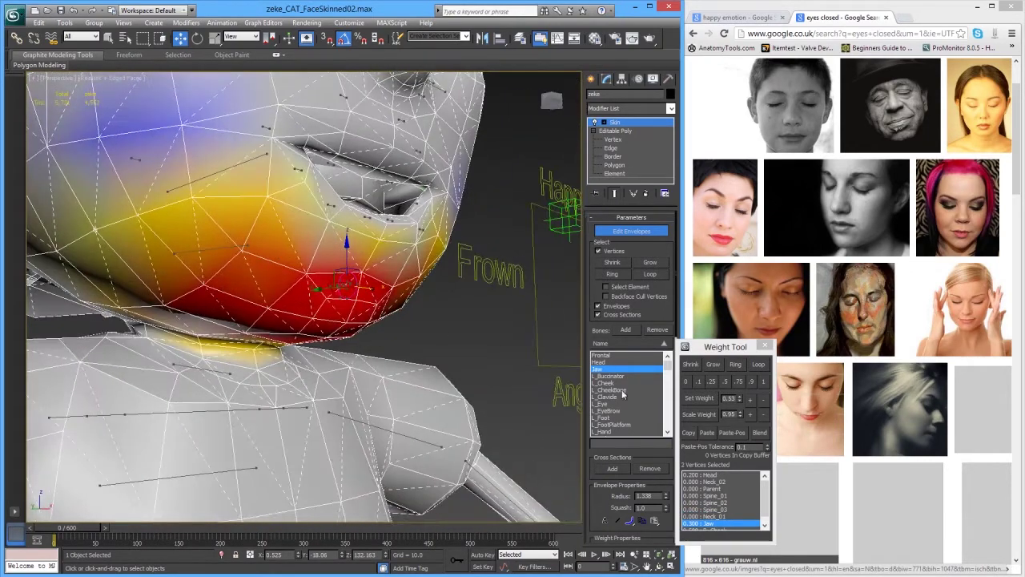
{"action": "left_click", "coordinate": [751, 401]}
{"action": "left_click", "coordinate": [752, 401]}
{"action": "left_click", "coordinate": [751, 401]}
{"action": "mouse_move", "coordinate": [364, 290]}
{"action": "middle_mouse_down", "text": "alt"}
{"action": "mouse_move", "coordinate": [365, 308]}
{"action": "mouse_move", "coordinate": [350, 304]}
{"action": "middle_mouse_up", "text": "alt"}
{"action": "scroll", "coordinate": [376, 308], "scroll_direction": "down", "scroll_amount": 5}
{"action": "scroll", "coordinate": [349, 304], "scroll_direction": "up", "scroll_amount": 5}
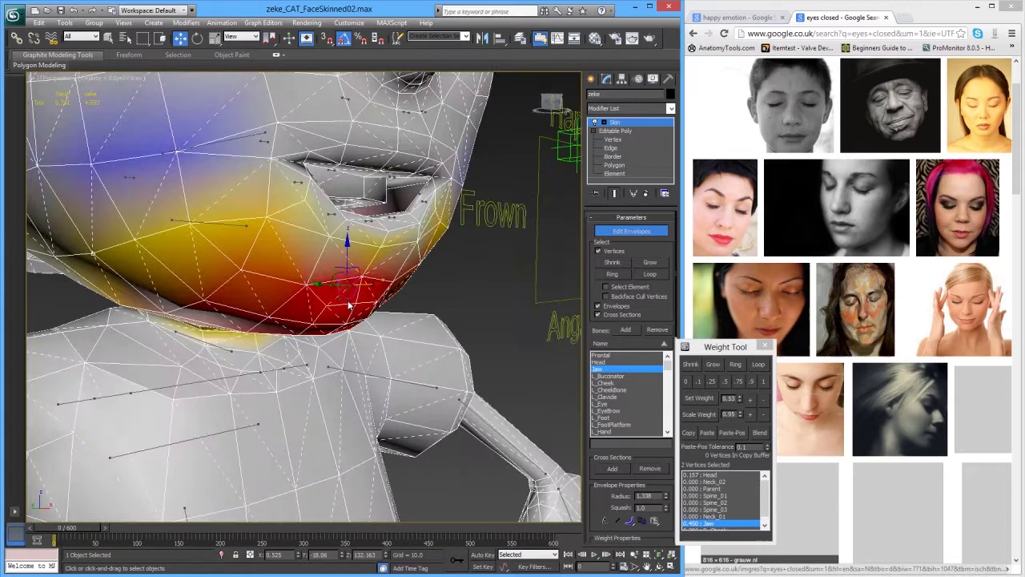
Step: Leave envelope editing and move the Emotions control up and down to test the adjusted right cheek
{"action": "left_click", "coordinate": [633, 231]}
{"action": "scroll", "coordinate": [400, 272], "scroll_direction": "down", "scroll_amount": 3}
{"action": "scroll", "coordinate": [399, 276], "scroll_direction": "down", "scroll_amount": 5}
{"action": "left_click", "coordinate": [436, 238]}
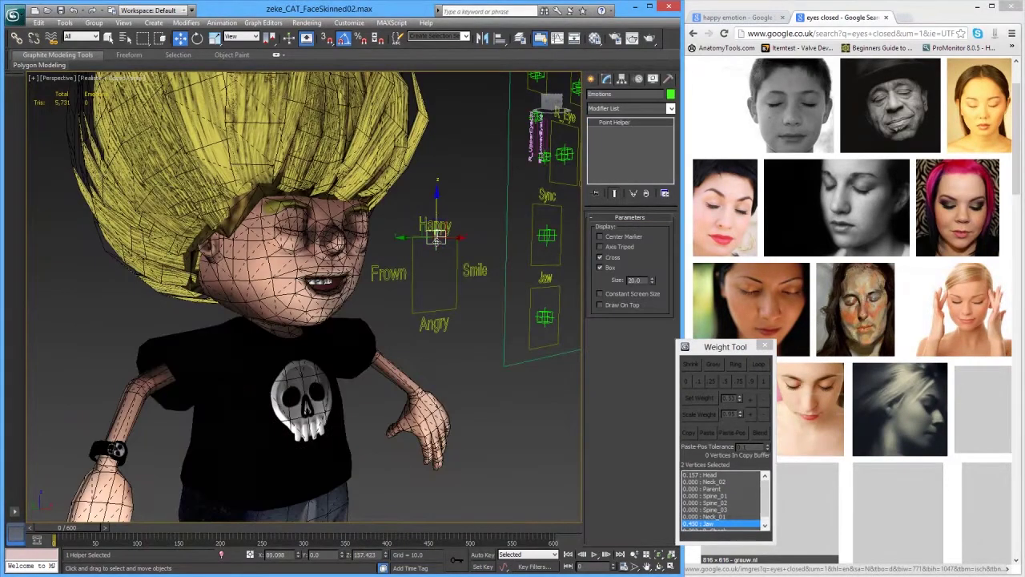
{"action": "mouse_move", "coordinate": [436, 202]}
{"action": "left_mouse_down"}
{"action": "mouse_move", "coordinate": [440, 240]}
{"action": "mouse_move", "coordinate": [444, 199]}
{"action": "mouse_move", "coordinate": [445, 267]}
{"action": "mouse_move", "coordinate": [444, 197]}
{"action": "left_mouse_up"}
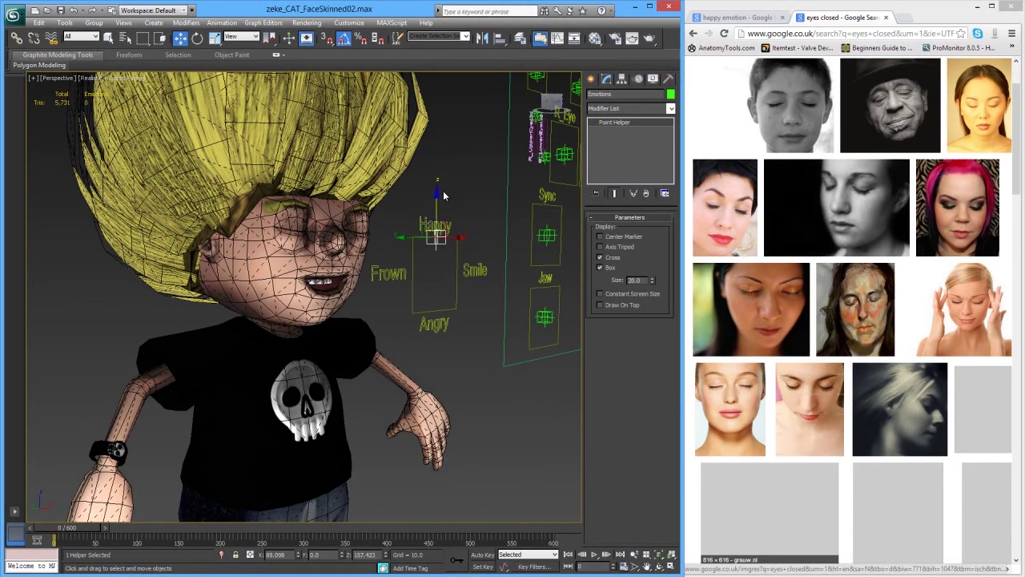
{"action": "scroll", "coordinate": [377, 308], "scroll_direction": "up", "scroll_amount": 5}
{"action": "middle_click_drag", "start_coordinate": [405, 294], "coordinate": [385, 323]}
Step: Return to envelope editing on the face mesh and select the two vertices beside the character's right mouth corner
{"action": "left_click", "coordinate": [385, 323]}
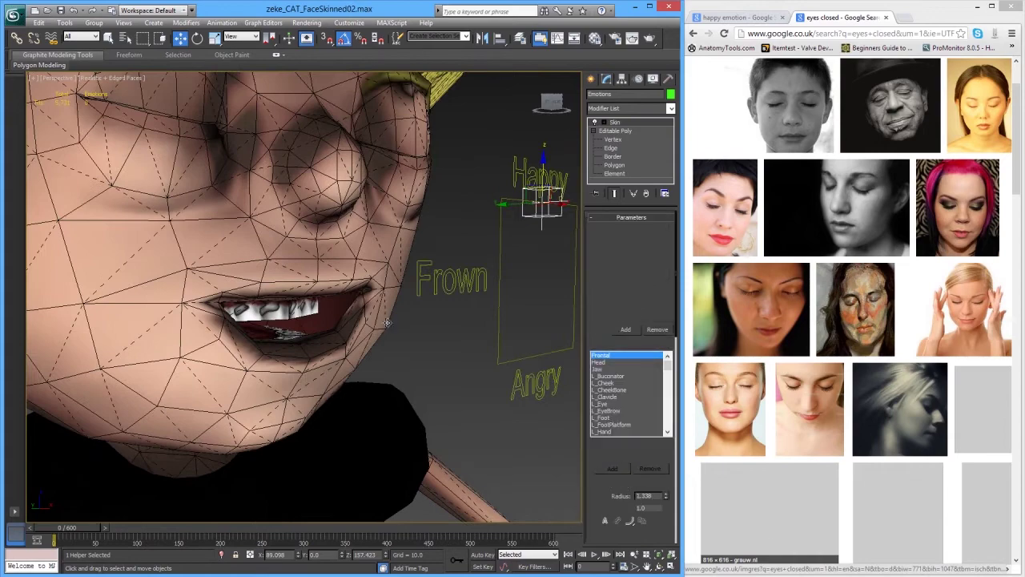
{"action": "left_click", "coordinate": [632, 232]}
{"action": "left_click", "coordinate": [386, 328]}
{"action": "scroll", "coordinate": [325, 366], "scroll_direction": "down", "scroll_amount": 6}
{"action": "middle_click_drag", "start_coordinate": [275, 369], "coordinate": [314, 336], "text": "alt"}
{"action": "left_click", "coordinate": [243, 313]}
{"action": "scroll", "coordinate": [314, 337], "scroll_direction": "up", "scroll_amount": 5}
{"action": "scroll", "coordinate": [315, 340], "scroll_direction": "down", "scroll_amount": 6}
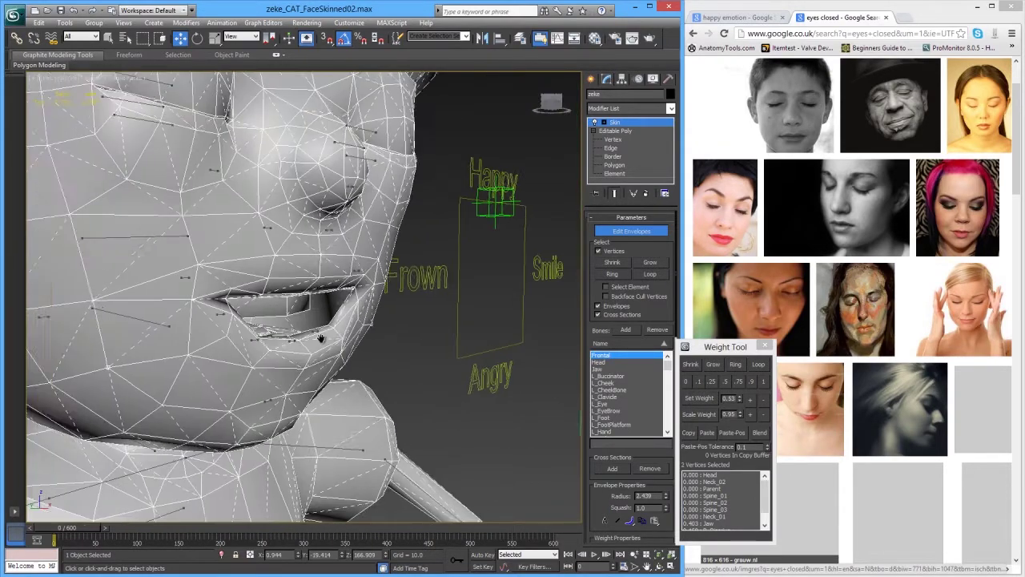
{"action": "key", "text": "F3"}
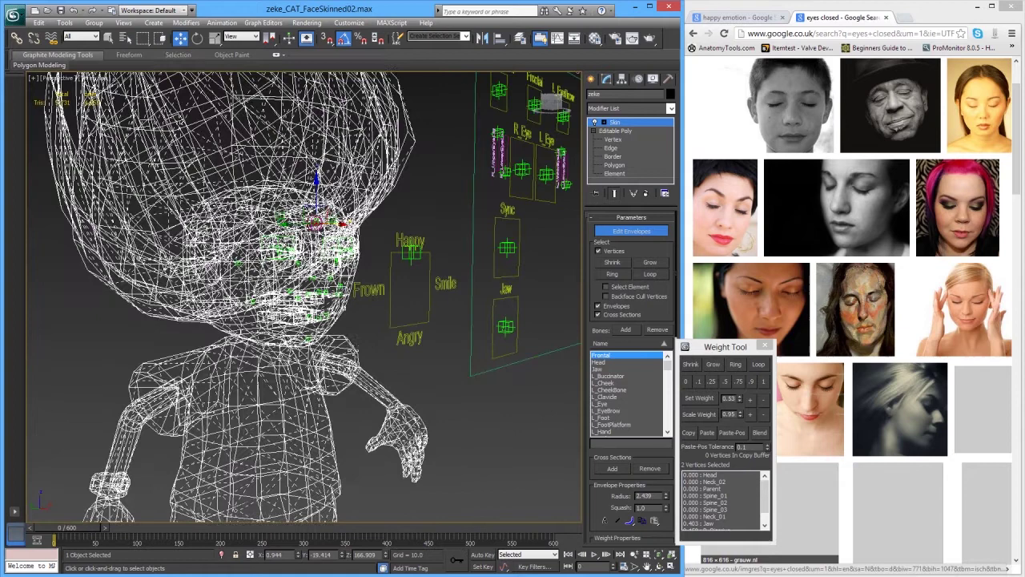
{"action": "key", "text": "F3"}
Step: Compare the influence of the R_Risorius and R_Cheek bones on the two selected vertices from several angles
{"action": "left_click", "coordinate": [611, 232]}
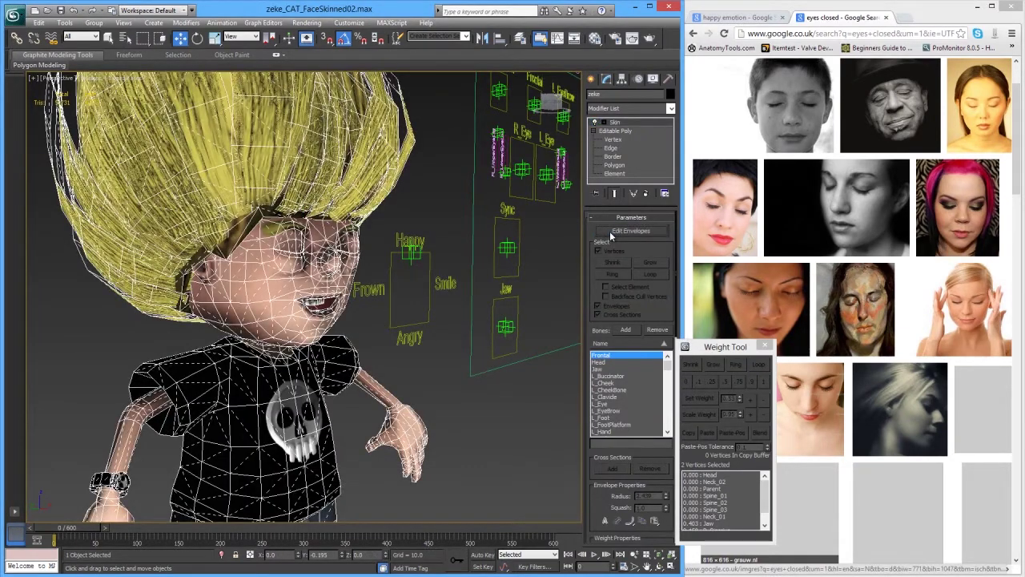
{"action": "left_click", "coordinate": [610, 231]}
{"action": "middle_click_drag", "start_coordinate": [400, 350], "coordinate": [379, 353], "text": "alt"}
{"action": "left_click_drag", "start_coordinate": [765, 494], "coordinate": [768, 511]}
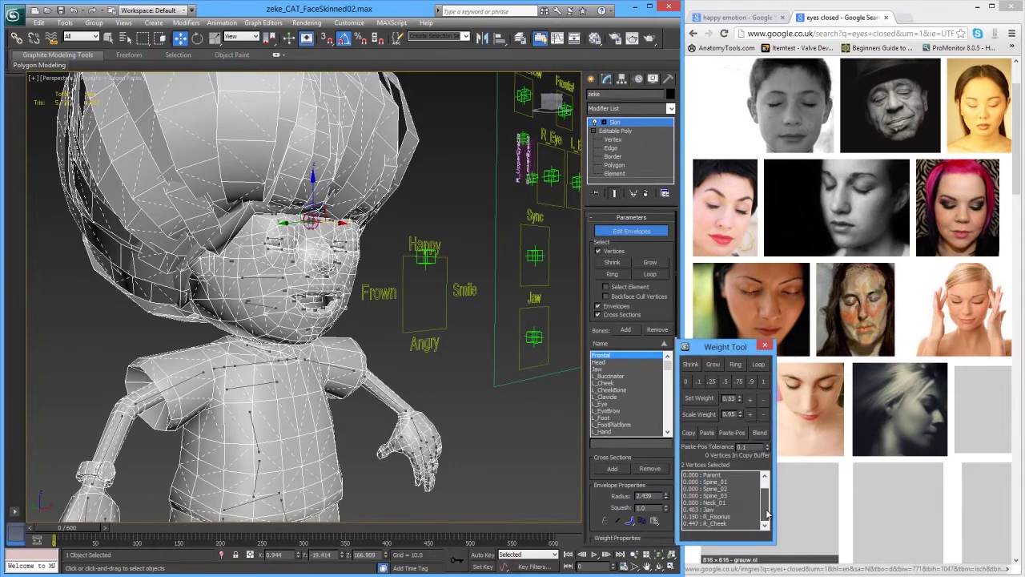
{"action": "left_click", "coordinate": [712, 517]}
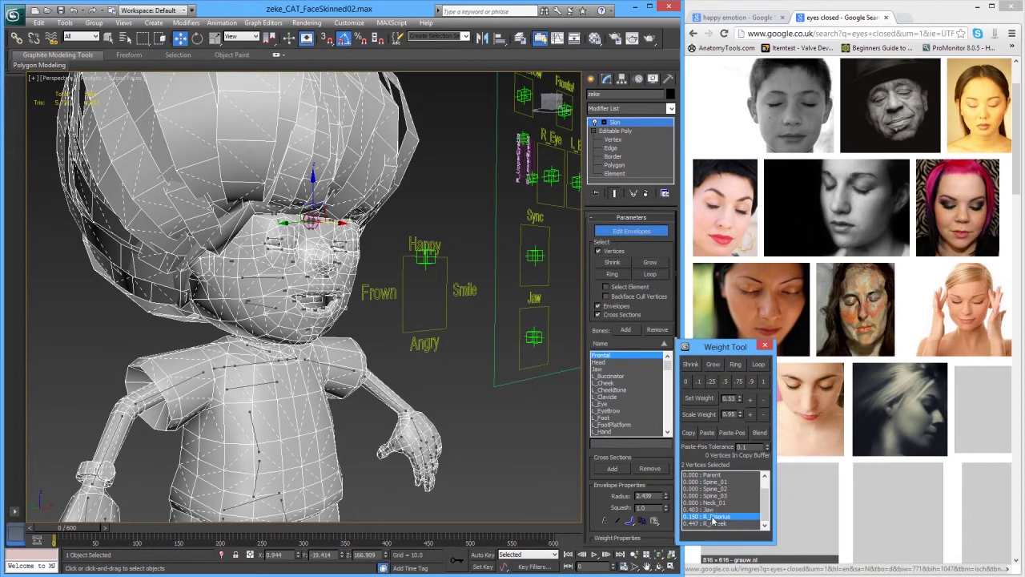
{"action": "middle_click_drag", "start_coordinate": [415, 373], "coordinate": [539, 387], "text": "alt"}
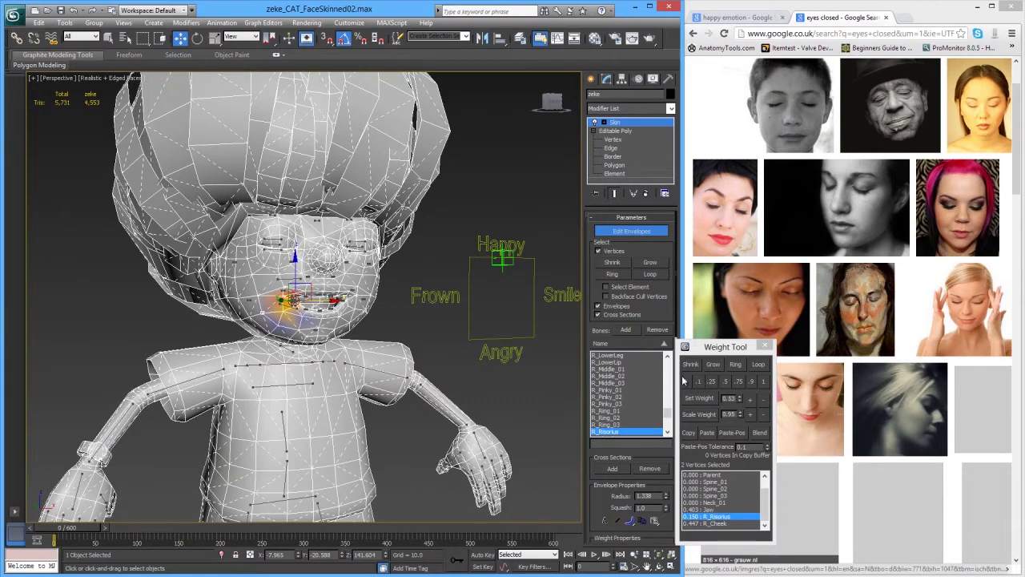
{"action": "middle_click_drag", "start_coordinate": [382, 345], "coordinate": [409, 362], "text": "alt"}
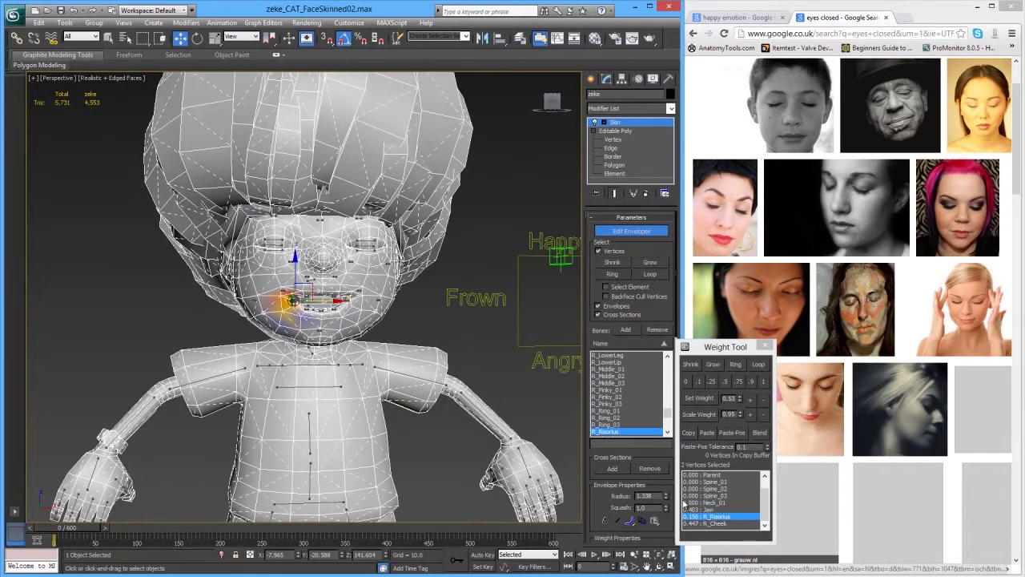
{"action": "left_click", "coordinate": [709, 523]}
{"action": "middle_click_drag", "start_coordinate": [442, 410], "coordinate": [405, 387], "text": "alt"}
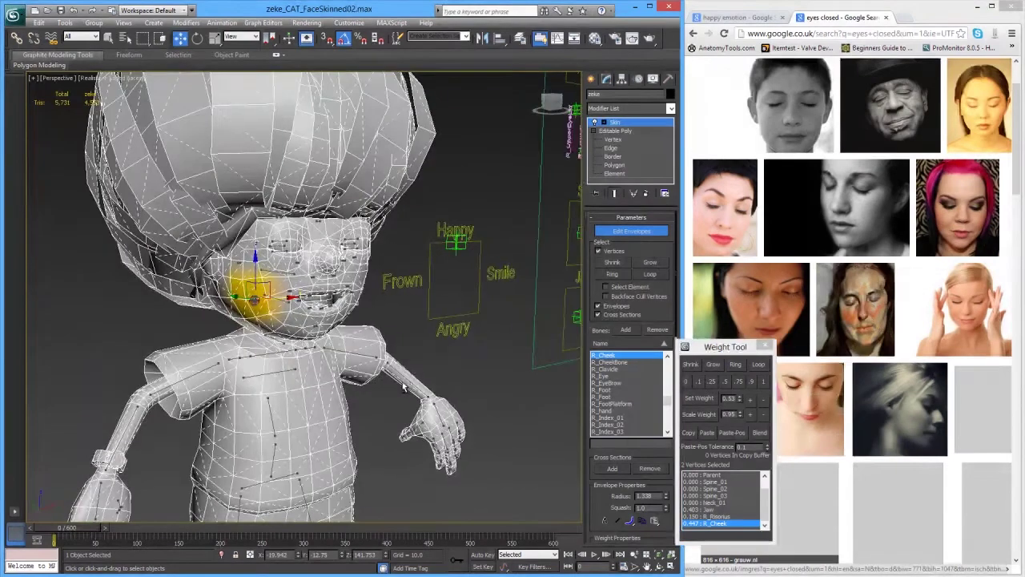
Step: Adjust the Jaw weight of the two vertices beside the right mouth corner, settling on 0.303
{"action": "left_click", "coordinate": [715, 509]}
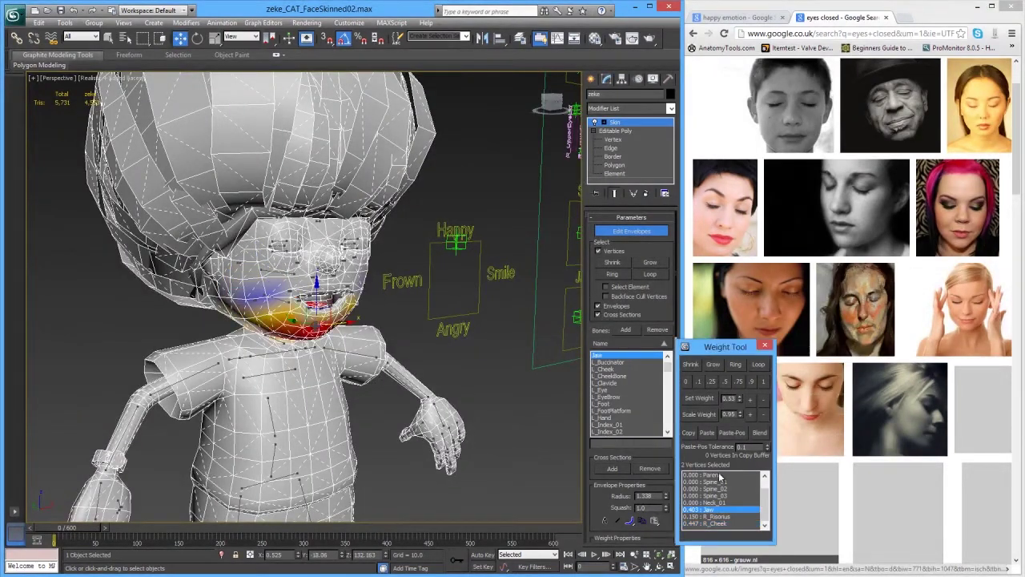
{"action": "left_click", "coordinate": [747, 401]}
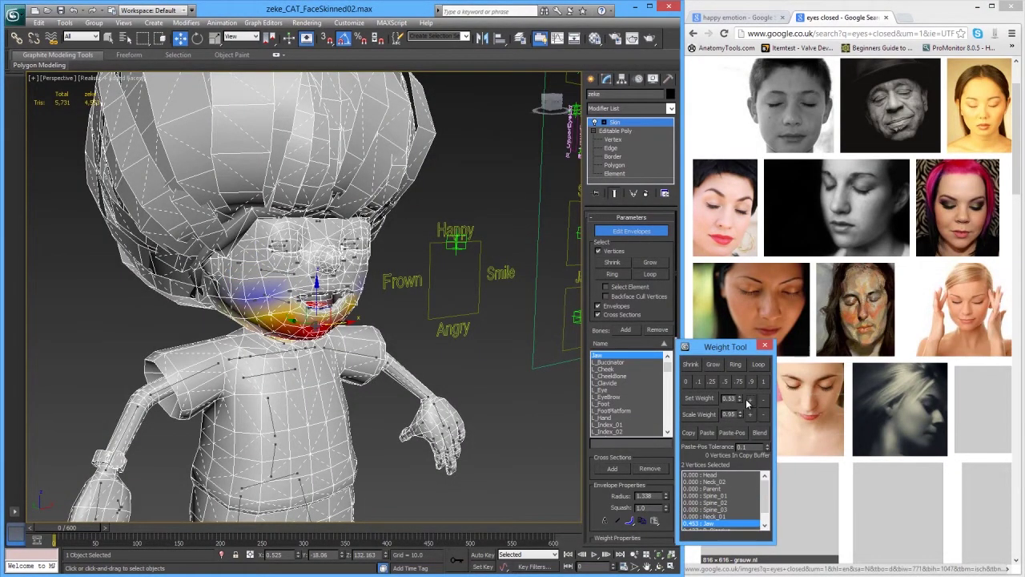
{"action": "middle_click_drag", "start_coordinate": [457, 379], "coordinate": [374, 366], "text": "alt"}
{"action": "scroll", "coordinate": [382, 370], "scroll_direction": "up", "scroll_amount": 5}
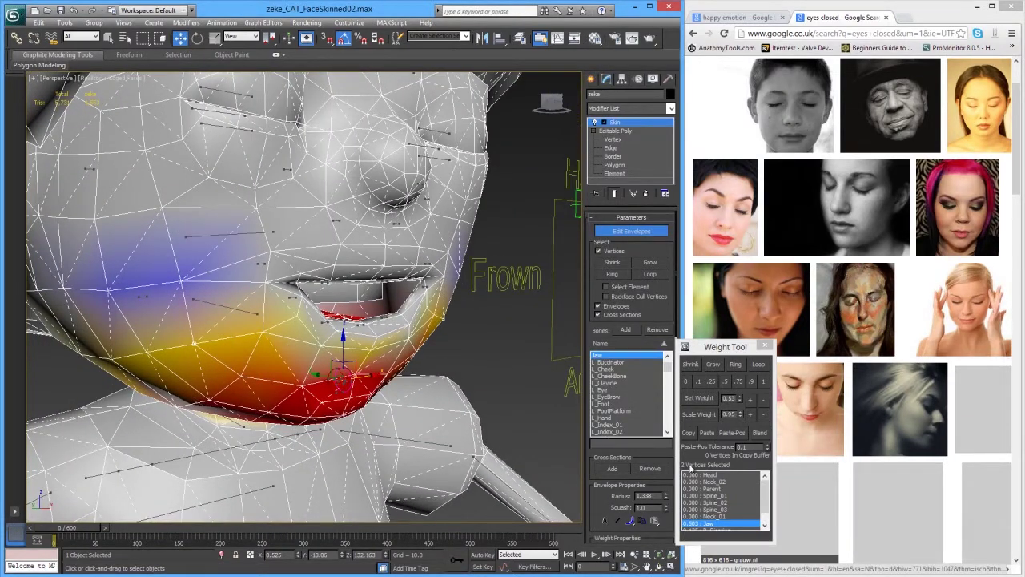
{"action": "left_click", "coordinate": [764, 398]}
{"action": "left_click", "coordinate": [761, 400]}
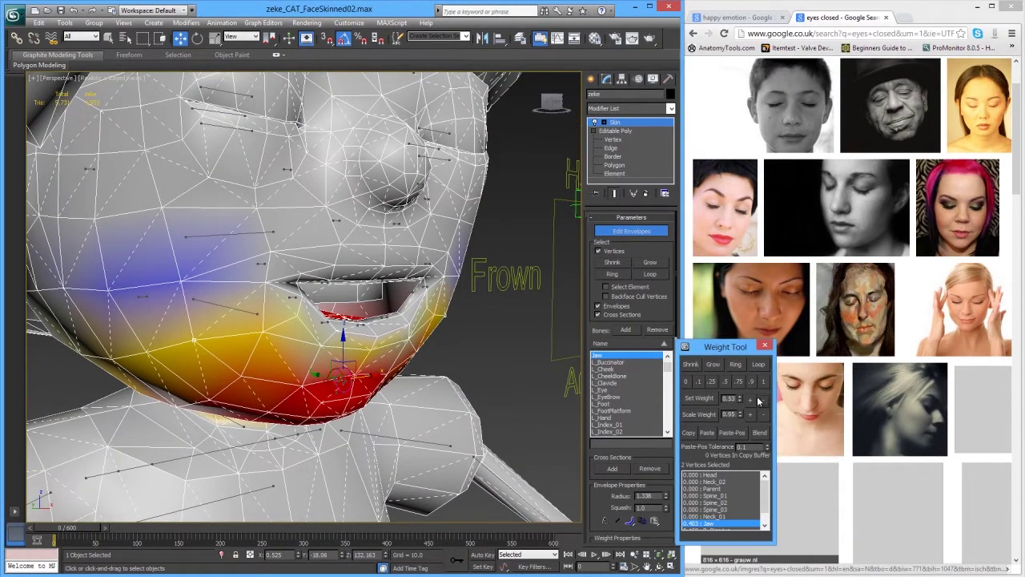
{"action": "left_click", "coordinate": [767, 402]}
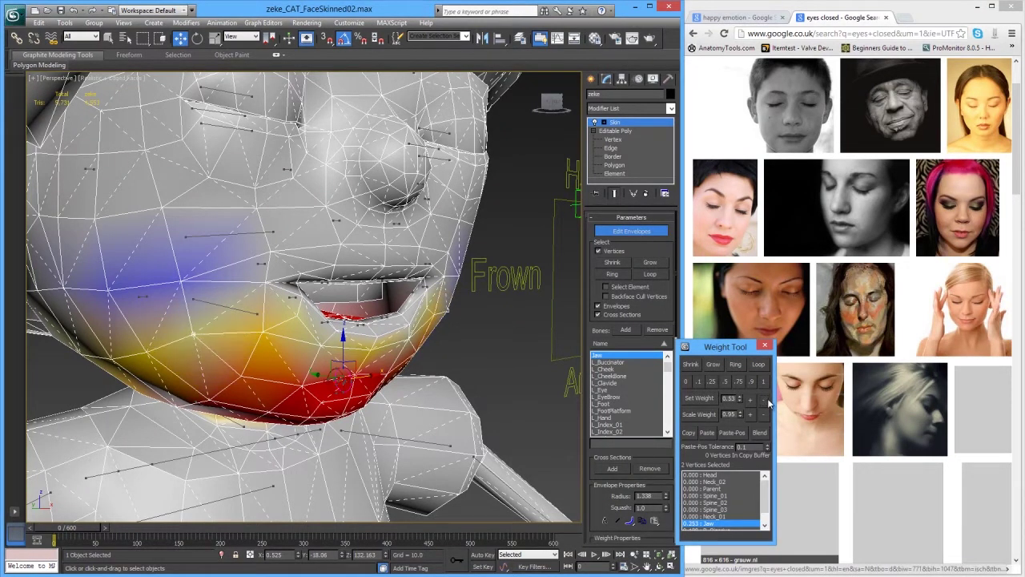
{"action": "mouse_move", "coordinate": [384, 403]}
{"action": "middle_mouse_down", "text": "alt"}
{"action": "mouse_move", "coordinate": [350, 396]}
{"action": "mouse_move", "coordinate": [389, 405]}
{"action": "mouse_move", "coordinate": [382, 394]}
{"action": "middle_mouse_up", "text": "alt"}
{"action": "scroll", "coordinate": [389, 403], "scroll_direction": "down", "scroll_amount": 5}
{"action": "scroll", "coordinate": [374, 353], "scroll_direction": "up", "scroll_amount": 5}
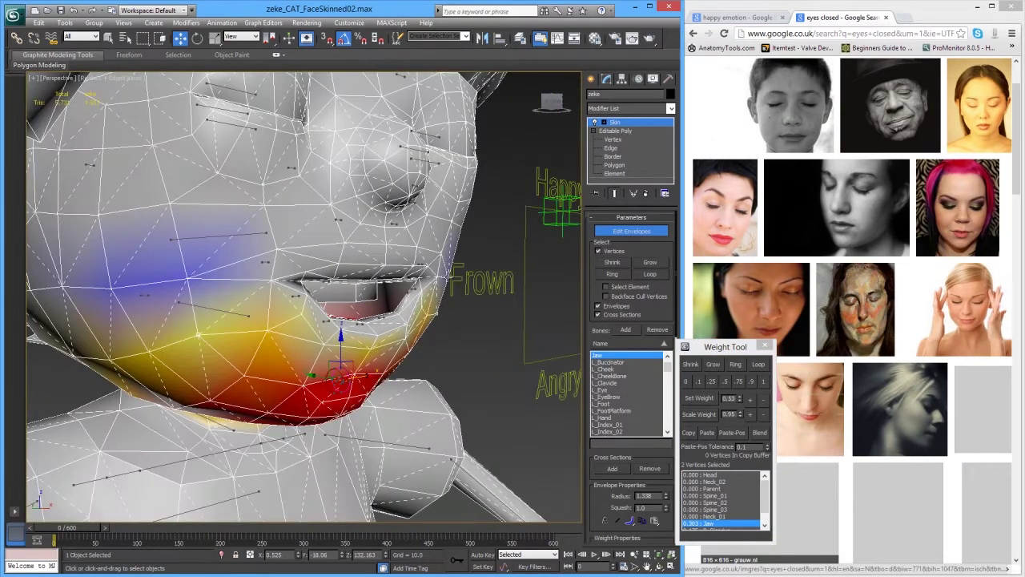
Step: Select the outer vertex on the character's left cheek and try nudging its Jaw weight up and back down
{"action": "scroll", "coordinate": [434, 296], "scroll_direction": "down", "scroll_amount": 5}
{"action": "middle_click_drag", "start_coordinate": [433, 295], "coordinate": [372, 297], "text": "alt"}
{"action": "scroll", "coordinate": [373, 297], "scroll_direction": "up", "scroll_amount": 5}
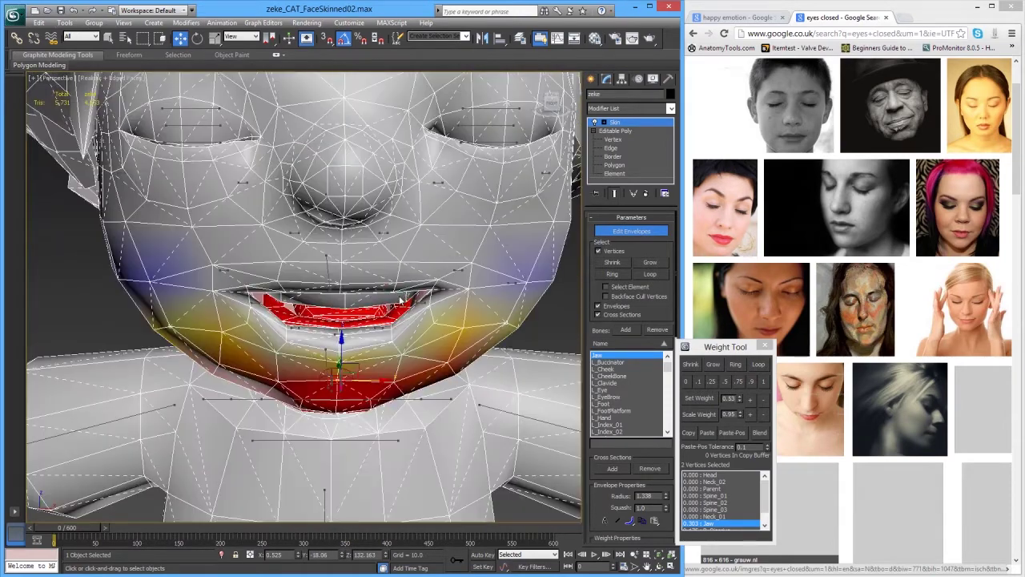
{"action": "left_click", "coordinate": [525, 283]}
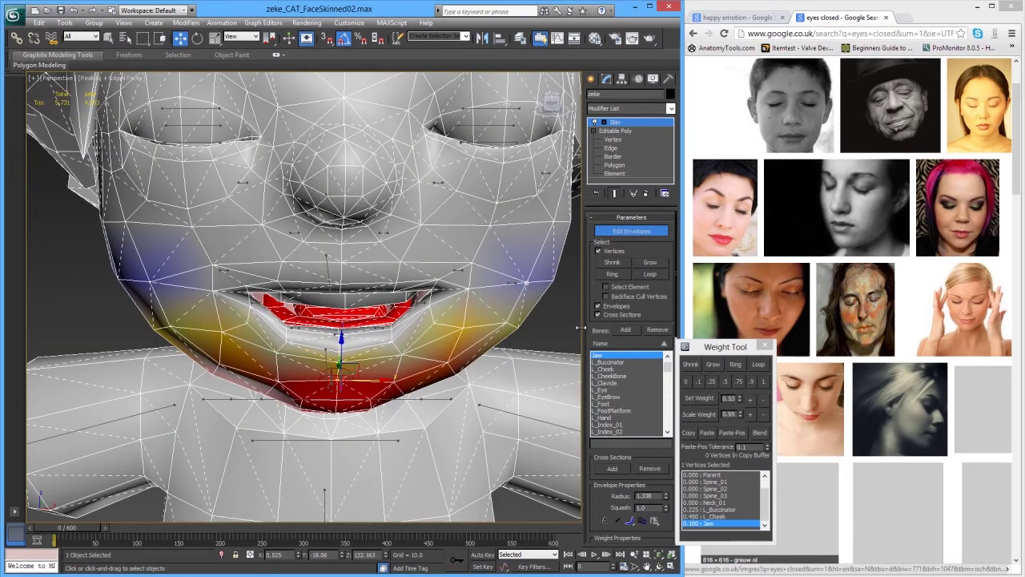
{"action": "left_click", "coordinate": [750, 398]}
{"action": "left_click", "coordinate": [763, 398]}
Step: Switch to the L_Cheek bone and set its weight on the selected left cheek vertex to 0.5
{"action": "left_click", "coordinate": [725, 517]}
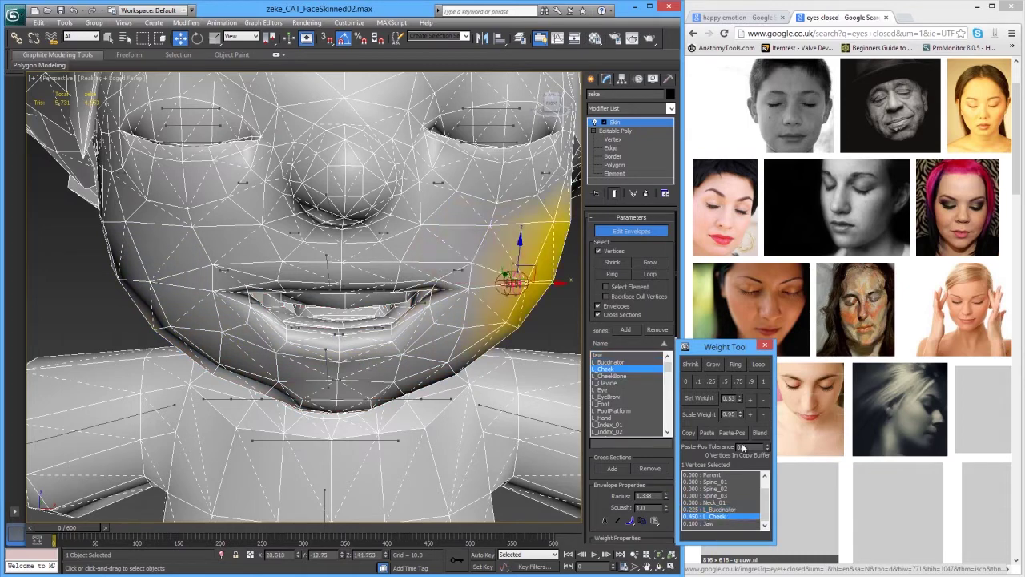
{"action": "left_click", "coordinate": [752, 400]}
{"action": "left_click", "coordinate": [752, 401]}
{"action": "left_click", "coordinate": [763, 401]}
{"action": "left_click", "coordinate": [763, 401]}
{"action": "mouse_move", "coordinate": [462, 390]}
{"action": "middle_mouse_down", "text": "alt"}
{"action": "mouse_move", "coordinate": [487, 388]}
{"action": "mouse_move", "coordinate": [476, 383]}
{"action": "middle_mouse_up", "text": "alt"}
{"action": "scroll", "coordinate": [486, 384], "scroll_direction": "down", "scroll_amount": 5}
{"action": "scroll", "coordinate": [428, 389], "scroll_direction": "up", "scroll_amount": 5}
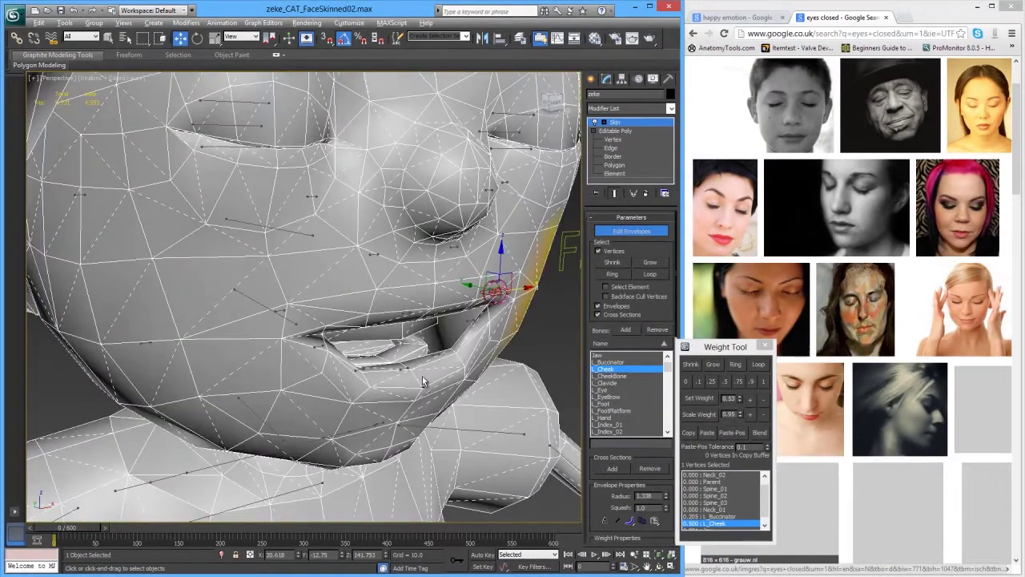
Step: Leave envelope editing and move the Emotions control around Happy to test how both cheeks and the mouth deform
{"action": "scroll", "coordinate": [425, 382], "scroll_direction": "down", "scroll_amount": 10}
{"action": "middle_click_drag", "start_coordinate": [410, 370], "coordinate": [377, 370], "text": "alt"}
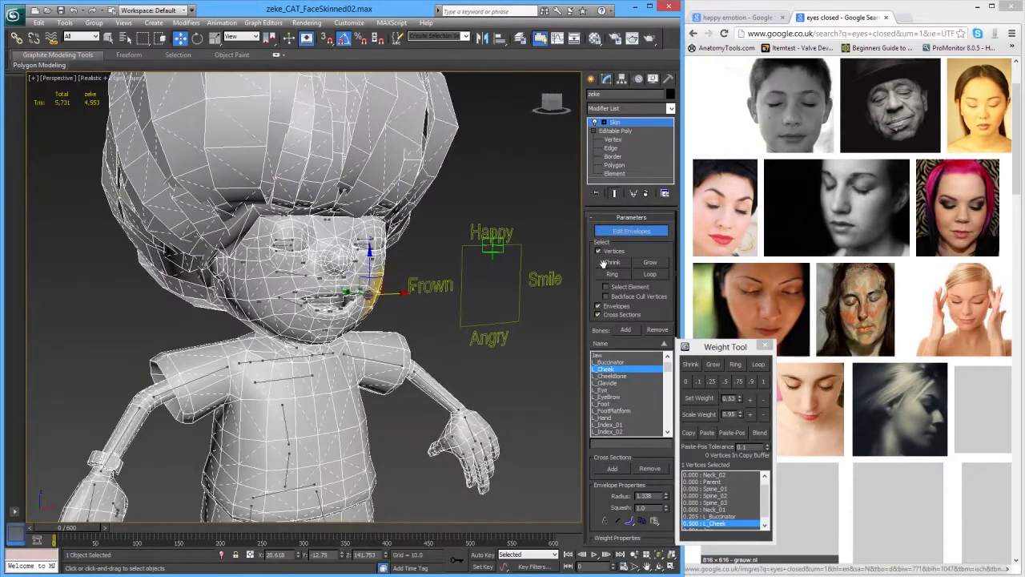
{"action": "left_click", "coordinate": [632, 231]}
{"action": "scroll", "coordinate": [439, 340], "scroll_direction": "up", "scroll_amount": 10}
{"action": "scroll", "coordinate": [439, 340], "scroll_direction": "down", "scroll_amount": 10}
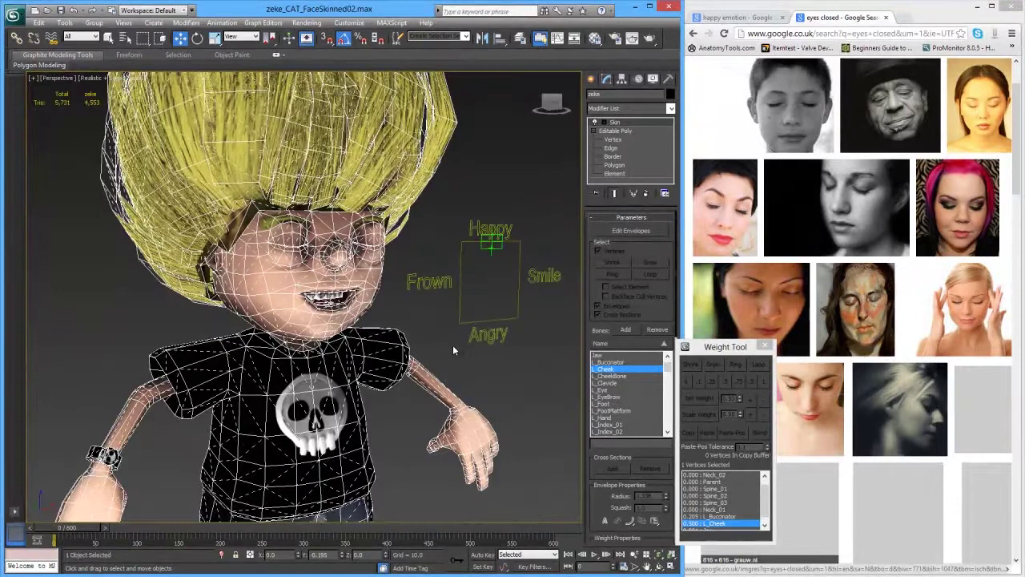
{"action": "left_click", "coordinate": [493, 249]}
{"action": "left_click_drag", "start_coordinate": [494, 210], "coordinate": [477, 193]}
{"action": "scroll", "coordinate": [326, 303], "scroll_direction": "up", "scroll_amount": 8}
{"action": "scroll", "coordinate": [340, 313], "scroll_direction": "down", "scroll_amount": 8}
{"action": "mouse_move", "coordinate": [471, 219]}
{"action": "left_mouse_down"}
{"action": "mouse_move", "coordinate": [470, 290]}
{"action": "mouse_move", "coordinate": [473, 218]}
{"action": "mouse_move", "coordinate": [475, 279]}
{"action": "mouse_move", "coordinate": [457, 205]}
{"action": "left_mouse_up"}
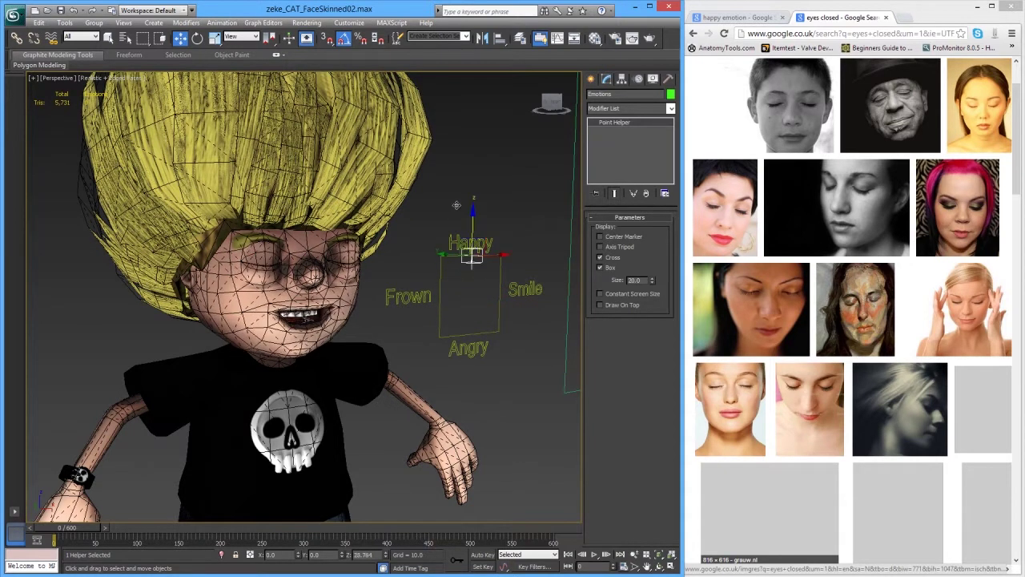
Step: Return to envelope editing on the character's skin and choose the L_LevatorLower bone for a vertex beneath the nose
{"action": "scroll", "coordinate": [329, 300], "scroll_direction": "up", "scroll_amount": 5}
{"action": "left_click", "coordinate": [333, 277]}
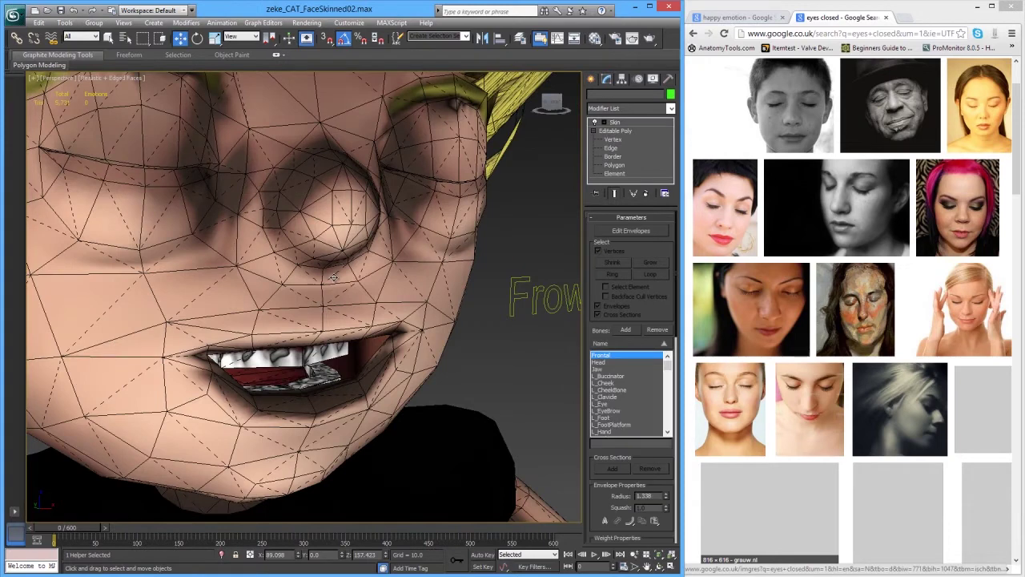
{"action": "left_click", "coordinate": [631, 230]}
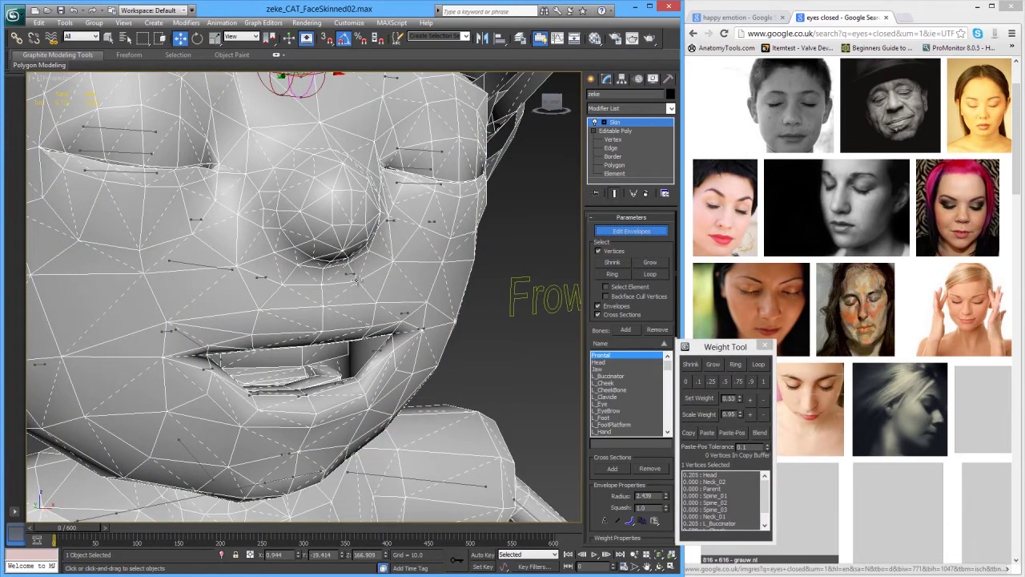
{"action": "left_click", "coordinate": [356, 279]}
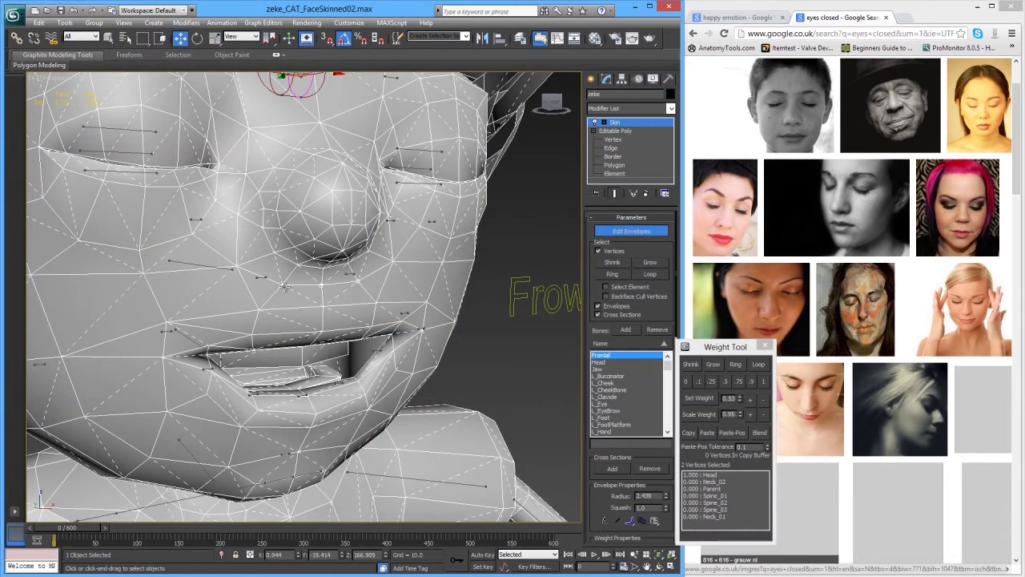
{"action": "middle_click_drag", "start_coordinate": [302, 348], "coordinate": [348, 305], "text": "alt"}
{"action": "left_click", "coordinate": [346, 274]}
{"action": "left_click", "coordinate": [347, 275]}
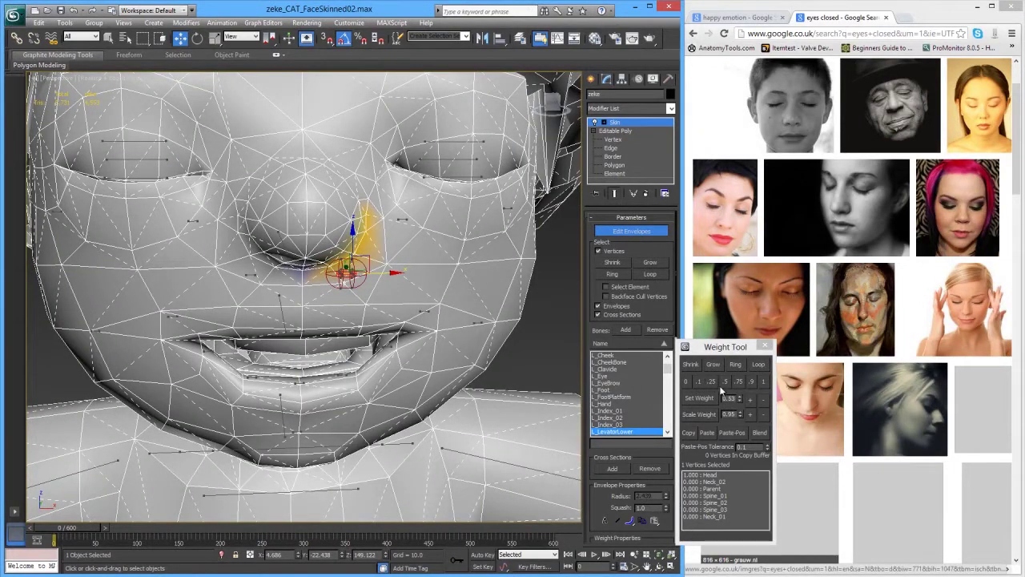
Step: Set the L_LevatorLower weight of the vertex beneath the character's left nostril to 0.75
{"action": "left_click", "coordinate": [749, 403]}
{"action": "left_click", "coordinate": [749, 403]}
{"action": "left_click", "coordinate": [749, 403]}
{"action": "left_click", "coordinate": [749, 403]}
{"action": "left_click", "coordinate": [749, 403]}
{"action": "left_click", "coordinate": [749, 403]}
{"action": "left_click", "coordinate": [727, 382]}
{"action": "left_click", "coordinate": [742, 383]}
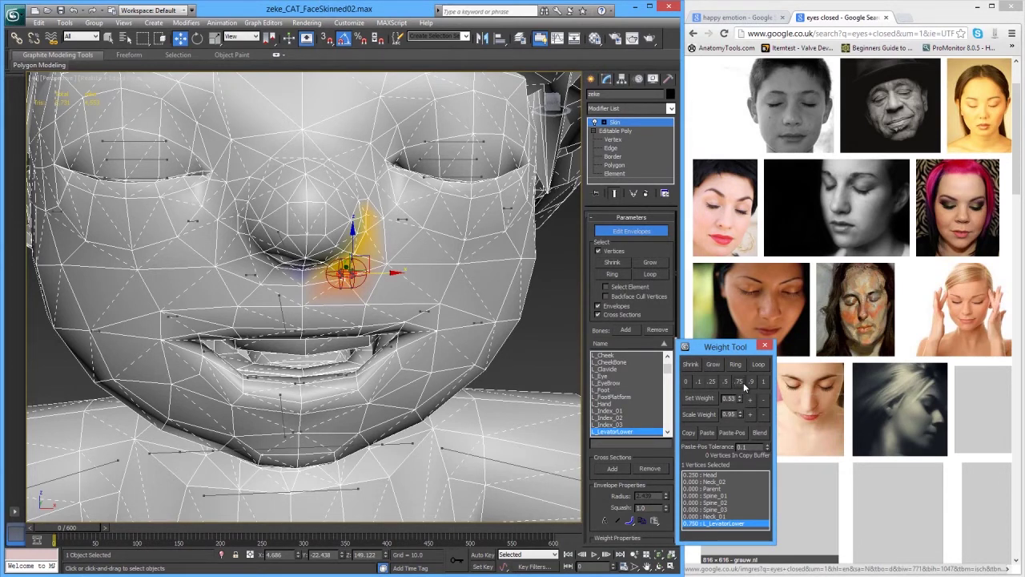
Step: Select the matching vertex beneath the right nostril and set its R_Levator weight to 0.75
{"action": "left_click", "coordinate": [258, 285]}
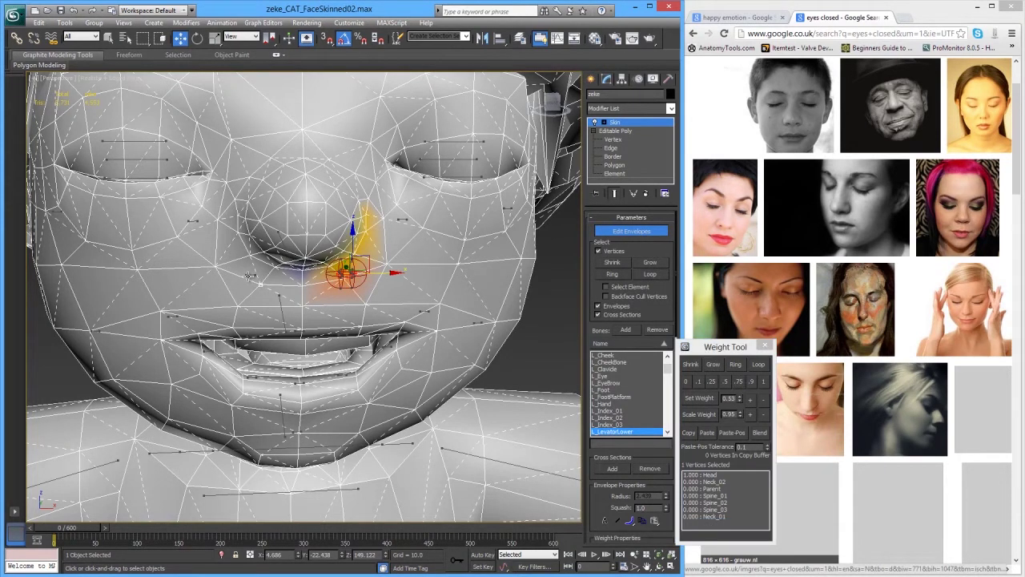
{"action": "left_click", "coordinate": [250, 275]}
{"action": "left_click", "coordinate": [738, 382]}
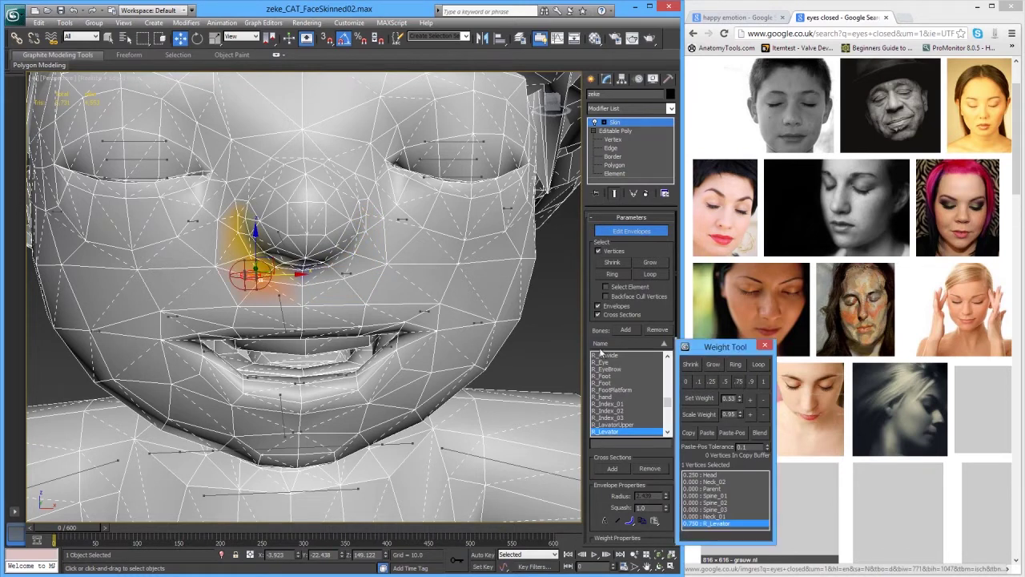
Step: Weight the centre vertex beneath the nose 0.25 to R_Levator, and also 0.25 to L_LevatorLower
{"action": "key", "text": "ctrl+z"}
{"action": "middle_click_drag", "start_coordinate": [294, 300], "coordinate": [326, 289], "text": "alt"}
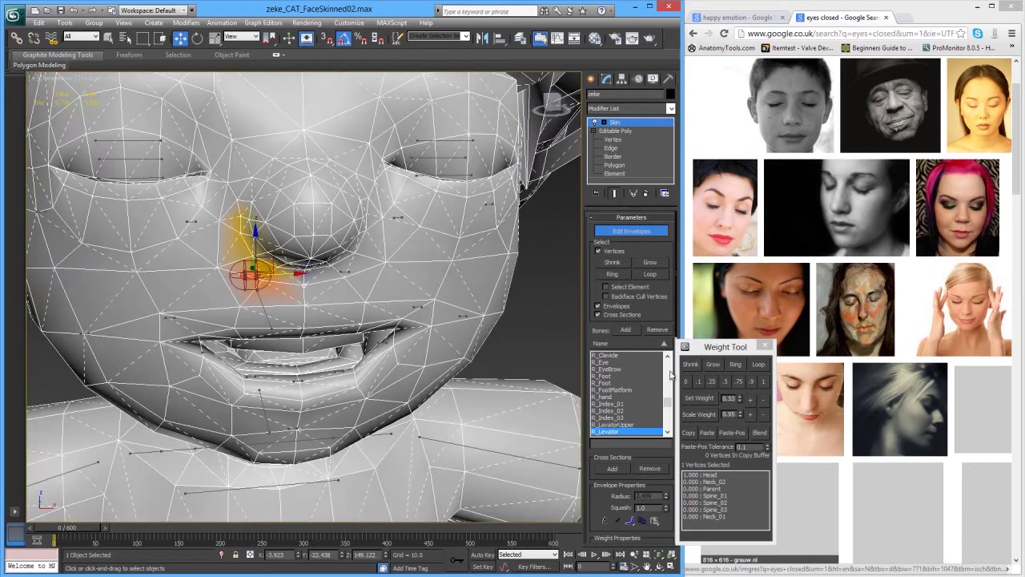
{"action": "left_click", "coordinate": [711, 382]}
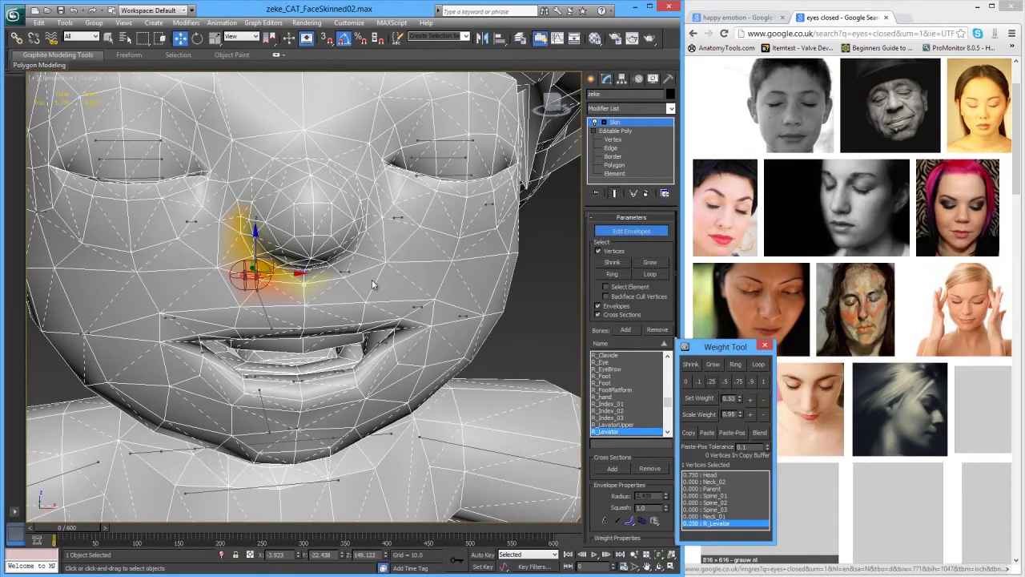
{"action": "left_click", "coordinate": [346, 273]}
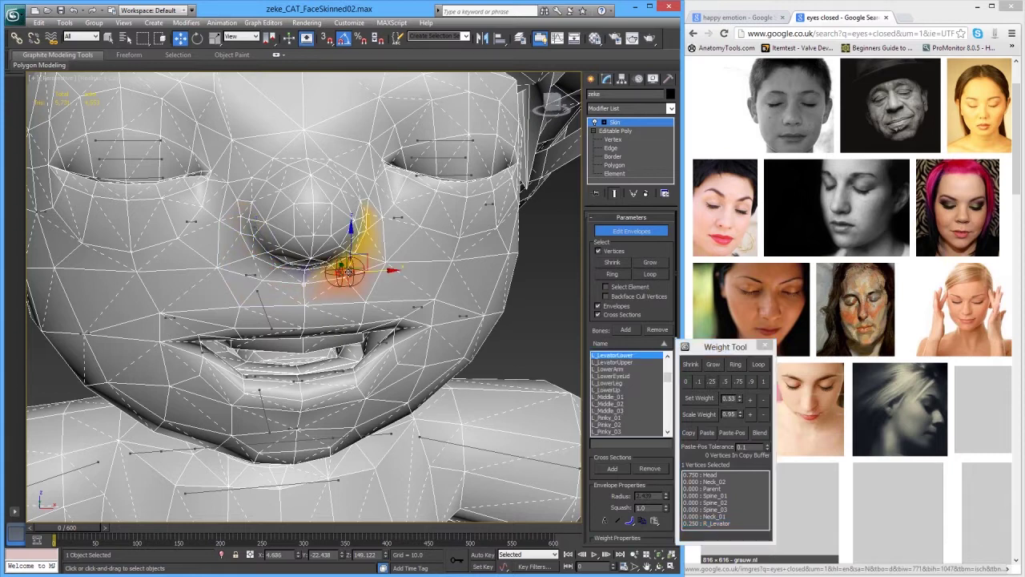
{"action": "left_click", "coordinate": [714, 382]}
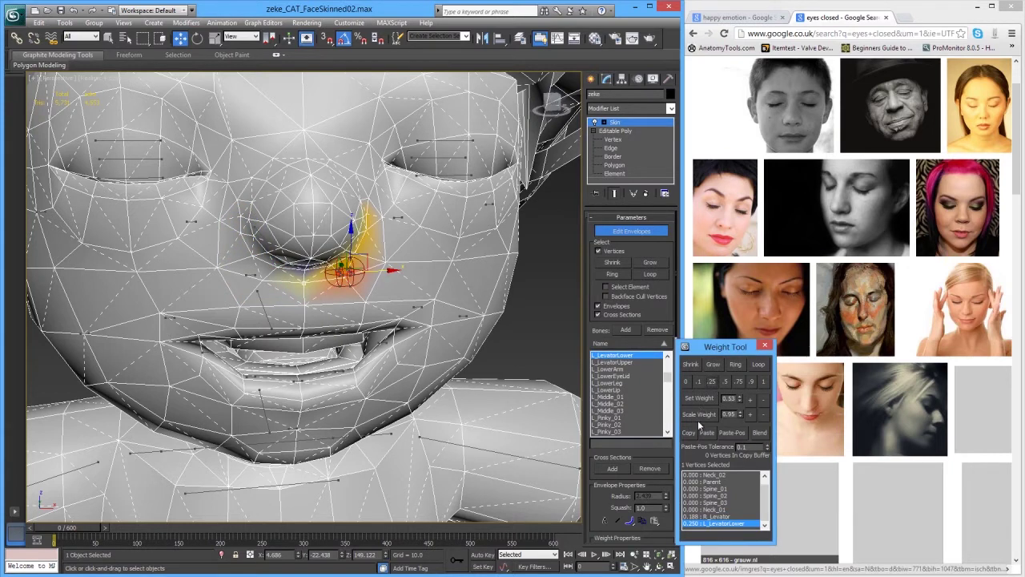
Step: Check the Head influence on the centre vertex beneath the nose and reset its R_Levator weight to 0.25
{"action": "left_click", "coordinate": [711, 517]}
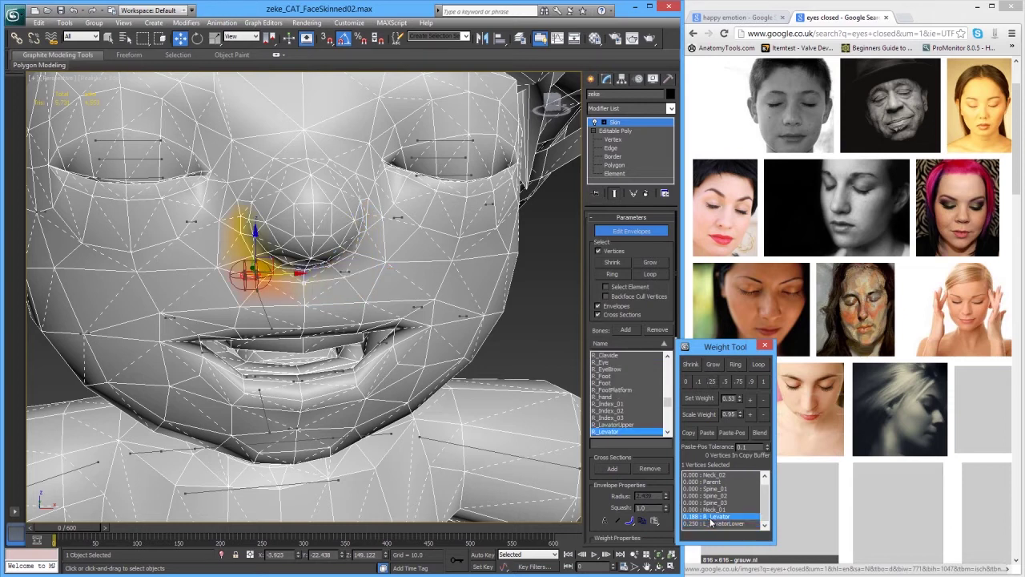
{"action": "left_click", "coordinate": [766, 485]}
{"action": "left_click", "coordinate": [702, 476]}
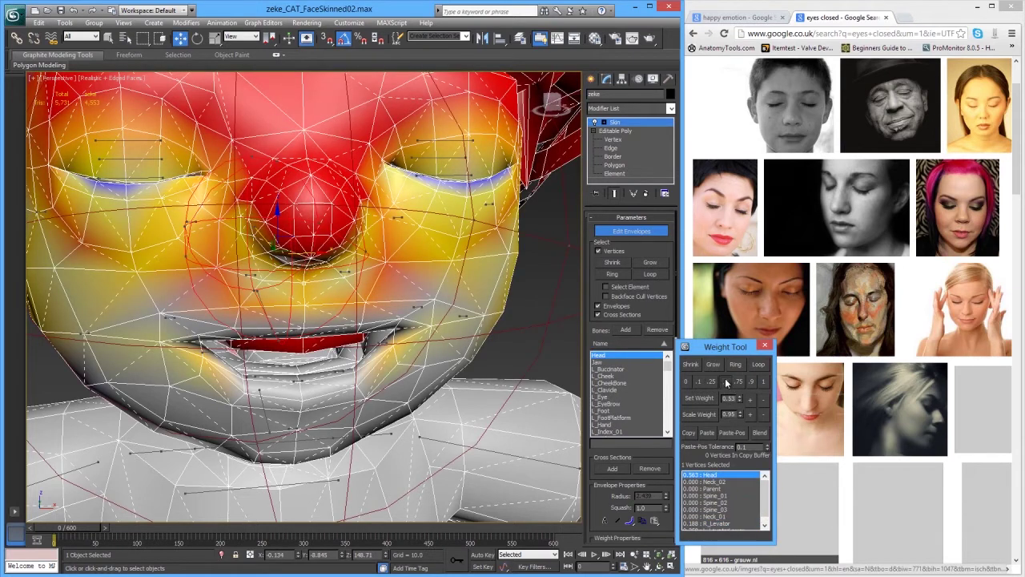
{"action": "left_click", "coordinate": [764, 517]}
{"action": "left_click", "coordinate": [712, 517]}
{"action": "left_click", "coordinate": [711, 382]}
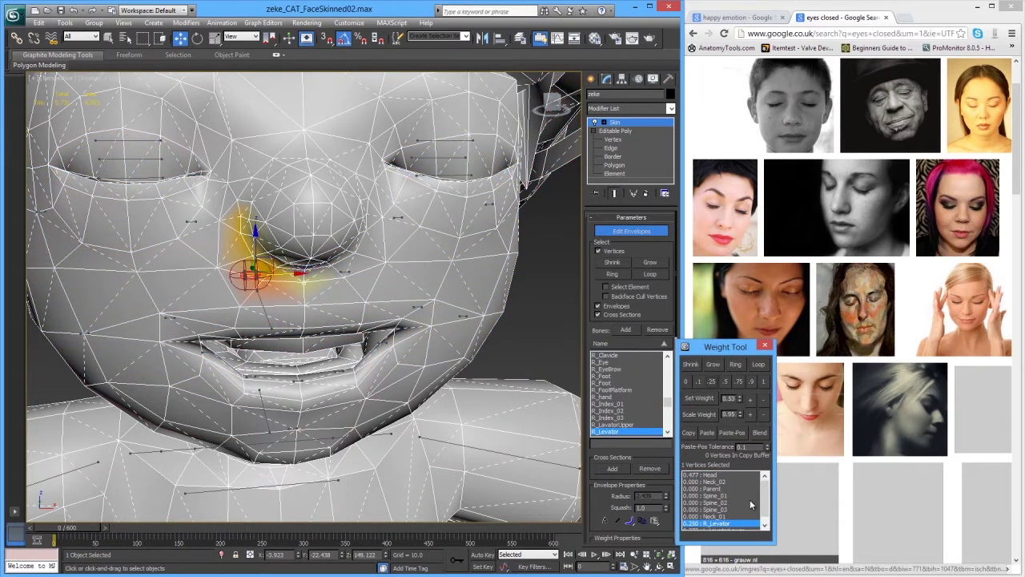
Step: Set the Head weight of the centre vertex beneath the nose to 0.5
{"action": "scroll", "coordinate": [711, 478], "scroll_direction": "up", "scroll_amount": 1}
{"action": "left_click", "coordinate": [705, 475]}
{"action": "left_click", "coordinate": [726, 383]}
{"action": "left_click", "coordinate": [765, 525]}
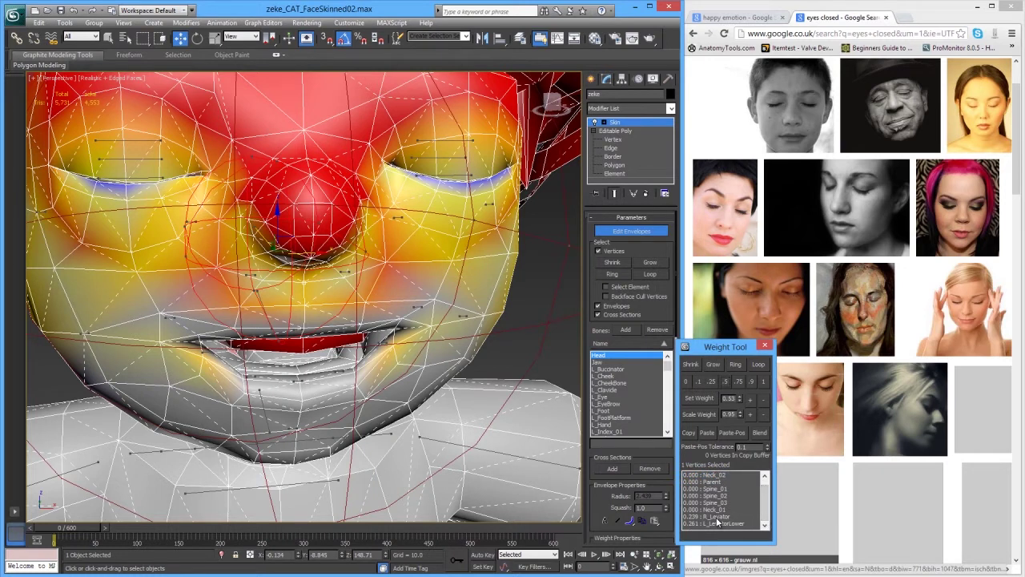
Step: Apply an exact weight of 0.25 for R_Levator on the centre vertex and compare it with L_LevatorLower
{"action": "left_click", "coordinate": [712, 517]}
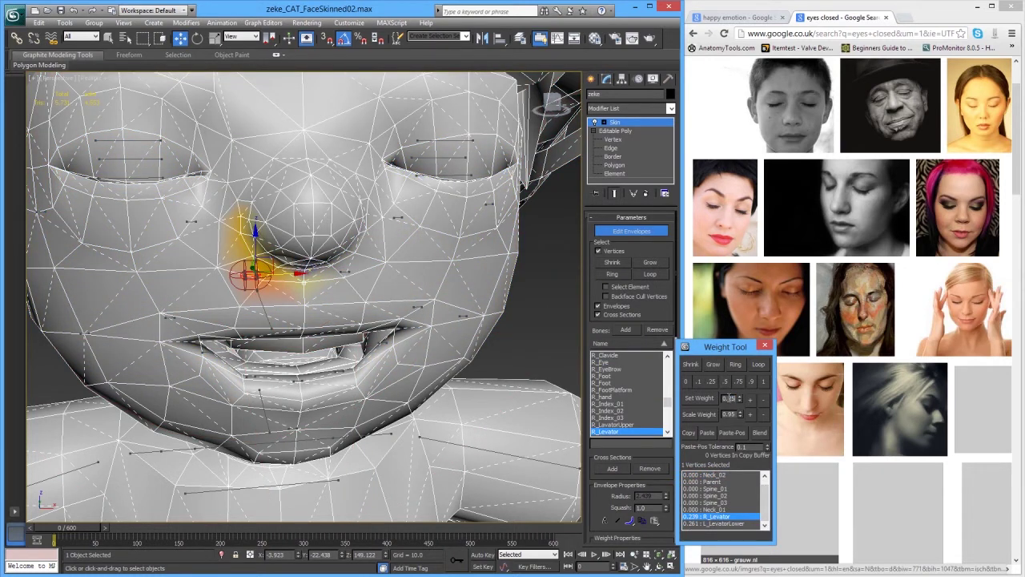
{"action": "left_click", "coordinate": [708, 398]}
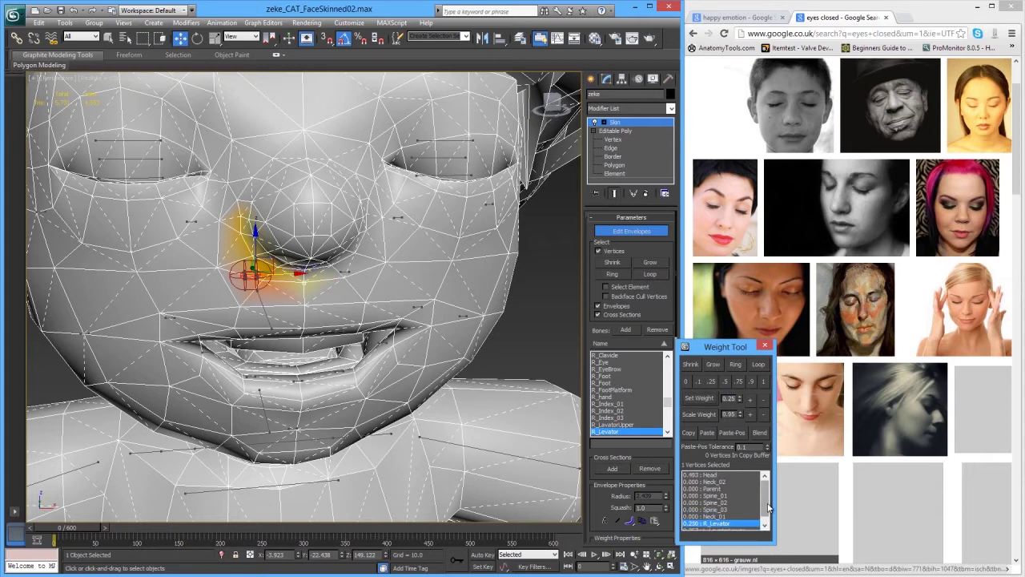
{"action": "left_click", "coordinate": [728, 524]}
{"action": "left_click", "coordinate": [727, 518]}
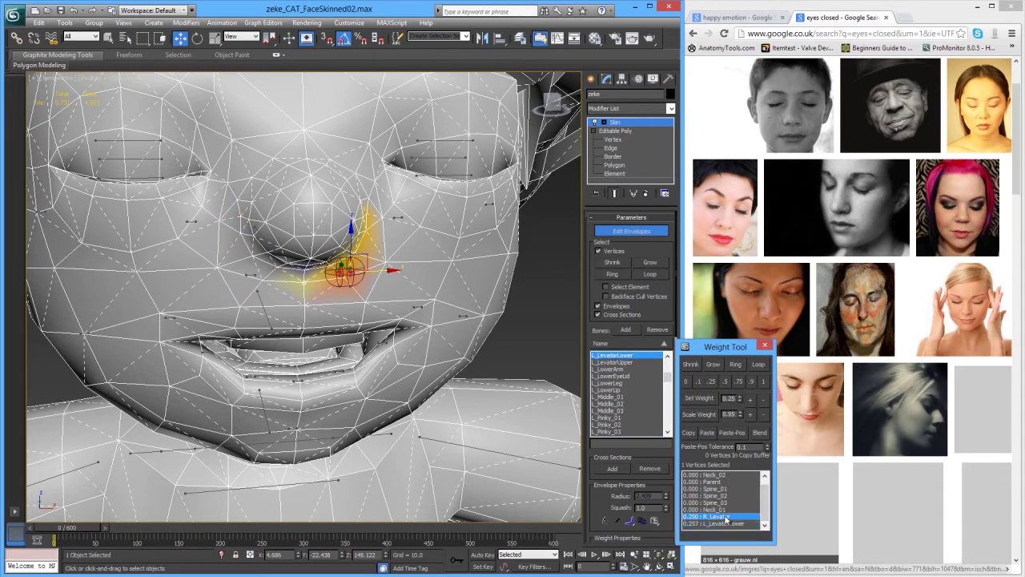
{"action": "left_click", "coordinate": [729, 524]}
{"action": "left_click", "coordinate": [726, 516]}
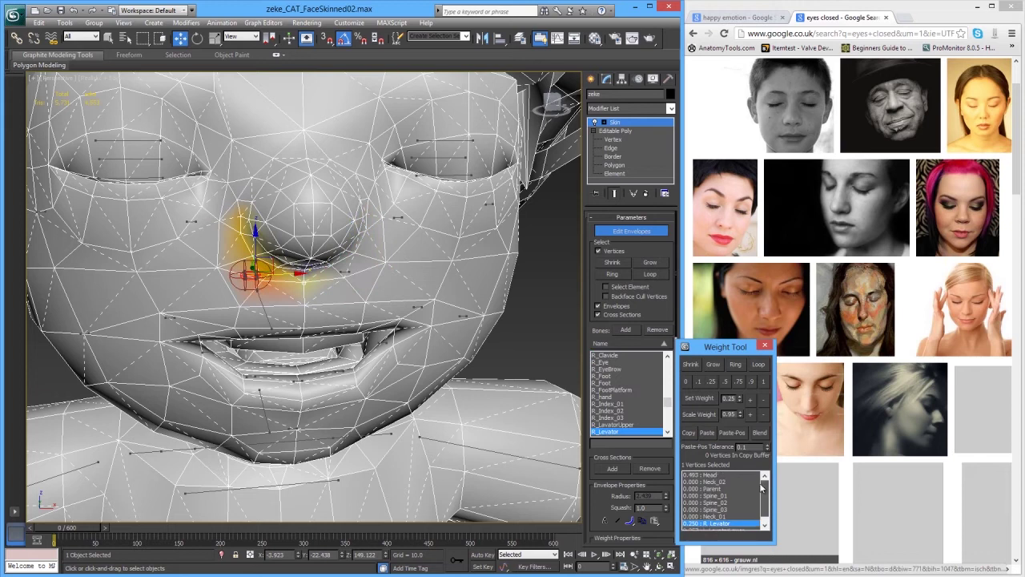
Step: Leave envelope editing, move the Emotions control around Happy, and examine the deformation of the face up close
{"action": "left_click", "coordinate": [542, 330]}
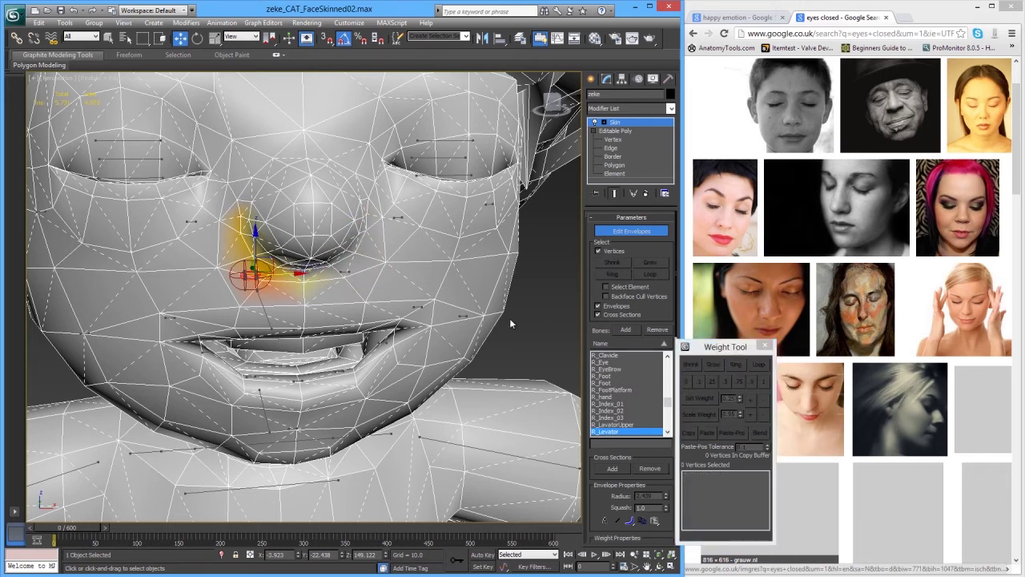
{"action": "key", "text": "z"}
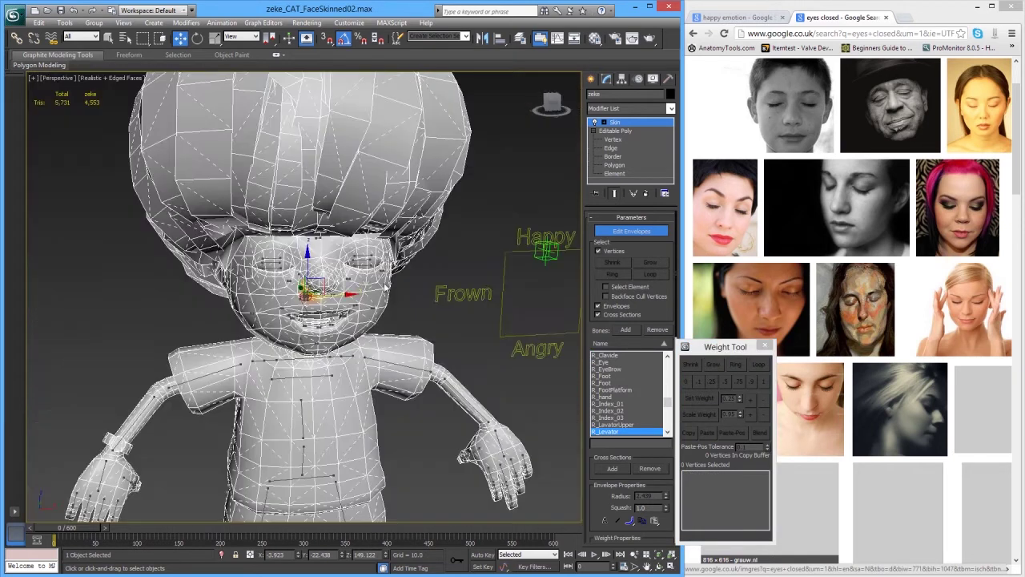
{"action": "left_click", "coordinate": [627, 230]}
{"action": "left_click", "coordinate": [546, 256]}
{"action": "mouse_move", "coordinate": [549, 226]}
{"action": "left_mouse_down"}
{"action": "mouse_move", "coordinate": [549, 272]}
{"action": "mouse_move", "coordinate": [554, 218]}
{"action": "mouse_move", "coordinate": [547, 258]}
{"action": "mouse_move", "coordinate": [545, 205]}
{"action": "mouse_move", "coordinate": [529, 258]}
{"action": "mouse_move", "coordinate": [525, 200]}
{"action": "mouse_move", "coordinate": [529, 292]}
{"action": "mouse_move", "coordinate": [532, 210]}
{"action": "mouse_move", "coordinate": [531, 259]}
{"action": "mouse_move", "coordinate": [542, 211]}
{"action": "left_mouse_up"}
{"action": "middle_click_drag", "start_coordinate": [412, 258], "coordinate": [445, 265], "text": "alt"}
{"action": "middle_click_drag", "start_coordinate": [350, 268], "coordinate": [290, 278]}
{"action": "scroll", "coordinate": [288, 278], "scroll_direction": "up", "scroll_amount": 7}
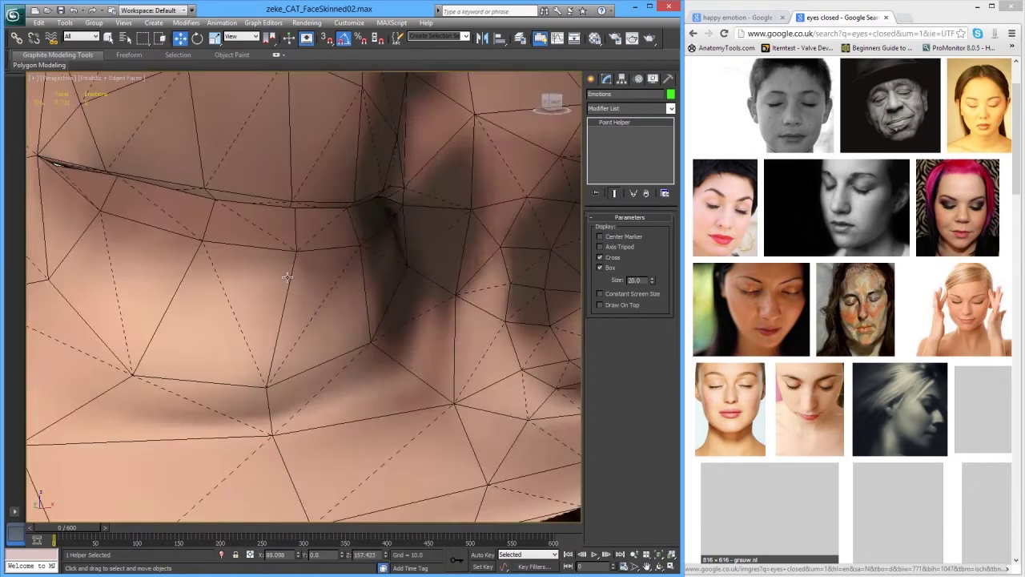
{"action": "scroll", "coordinate": [317, 236], "scroll_direction": "down", "scroll_amount": 7}
{"action": "left_click", "coordinate": [292, 262]}
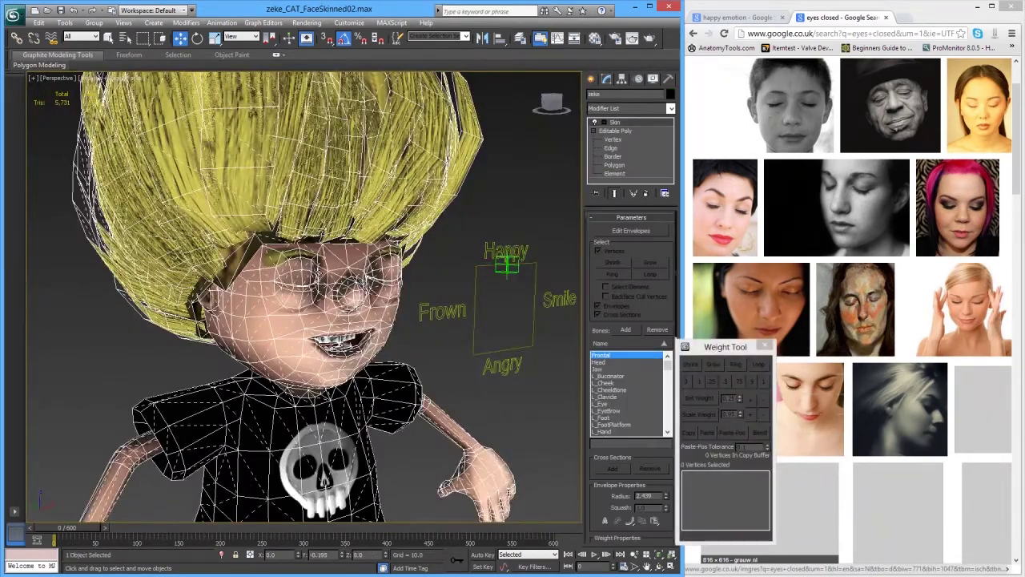
{"action": "left_click", "coordinate": [618, 230]}
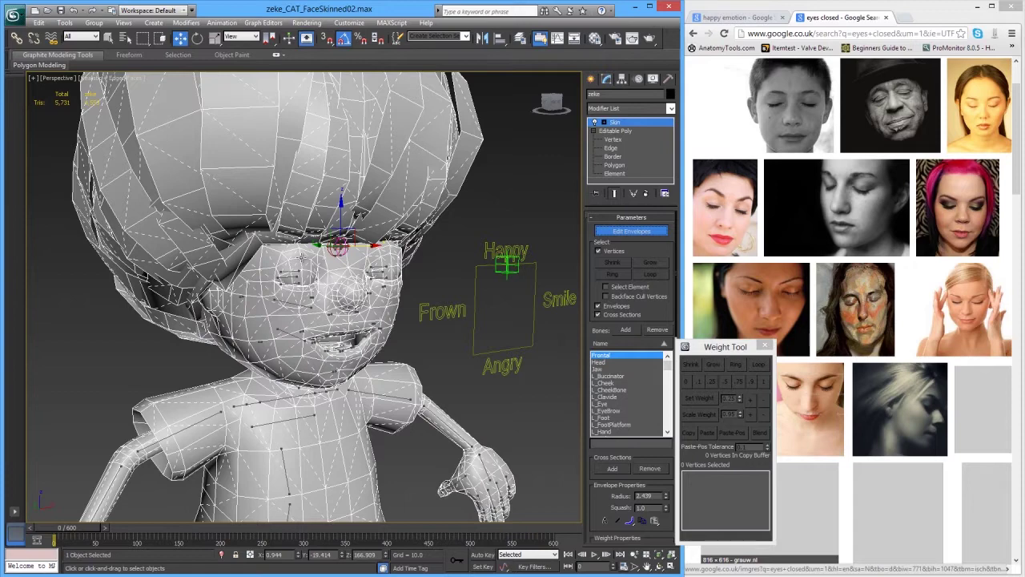
{"action": "left_click", "coordinate": [303, 258]}
{"action": "middle_click_drag", "start_coordinate": [340, 282], "coordinate": [314, 243]}
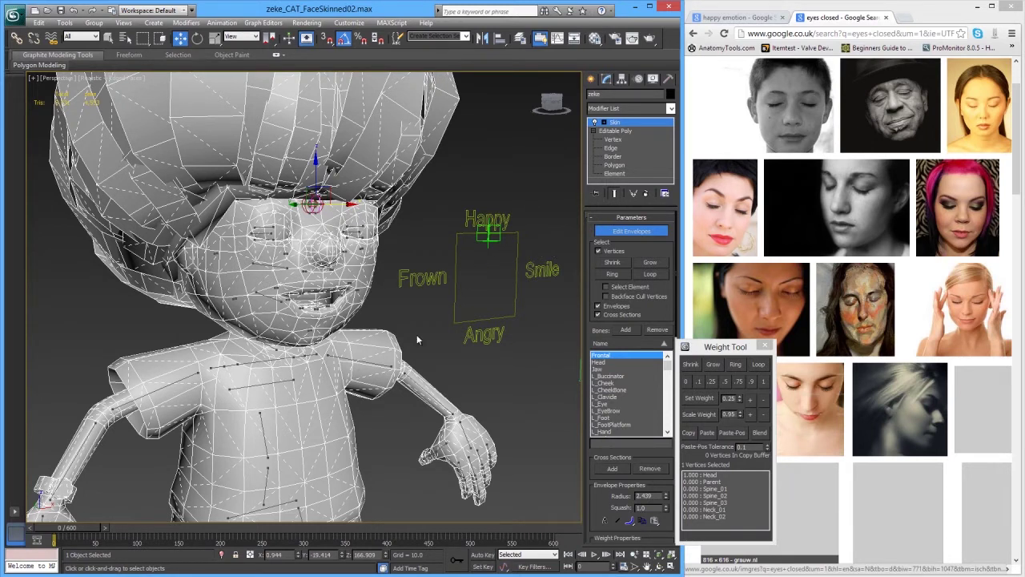
{"action": "left_click", "coordinate": [615, 231]}
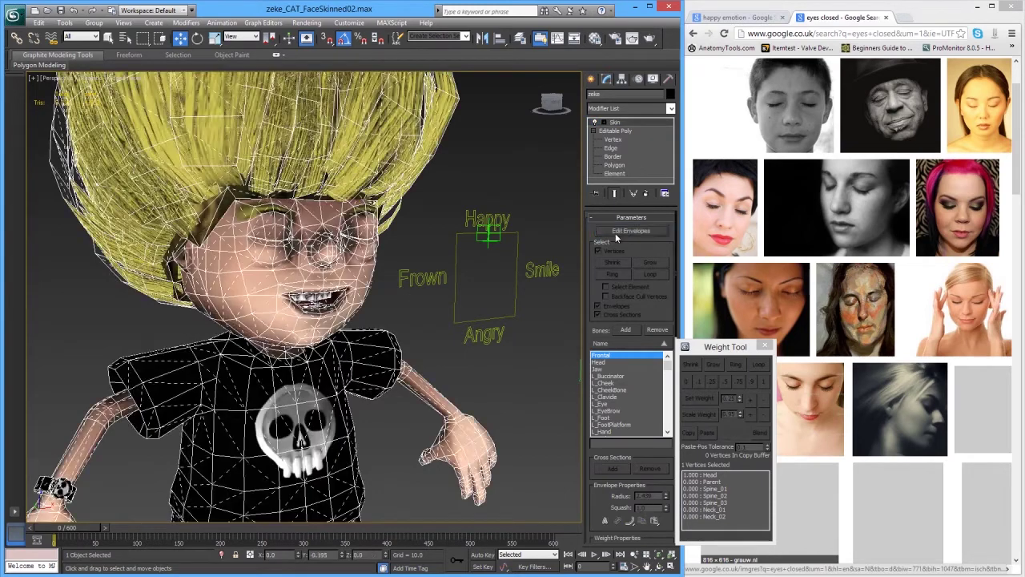
Step: Select the Emotions control again and move it near Happy to check the smile from the front
{"action": "middle_click_drag", "start_coordinate": [424, 286], "coordinate": [410, 294]}
{"action": "left_click", "coordinate": [473, 243]}
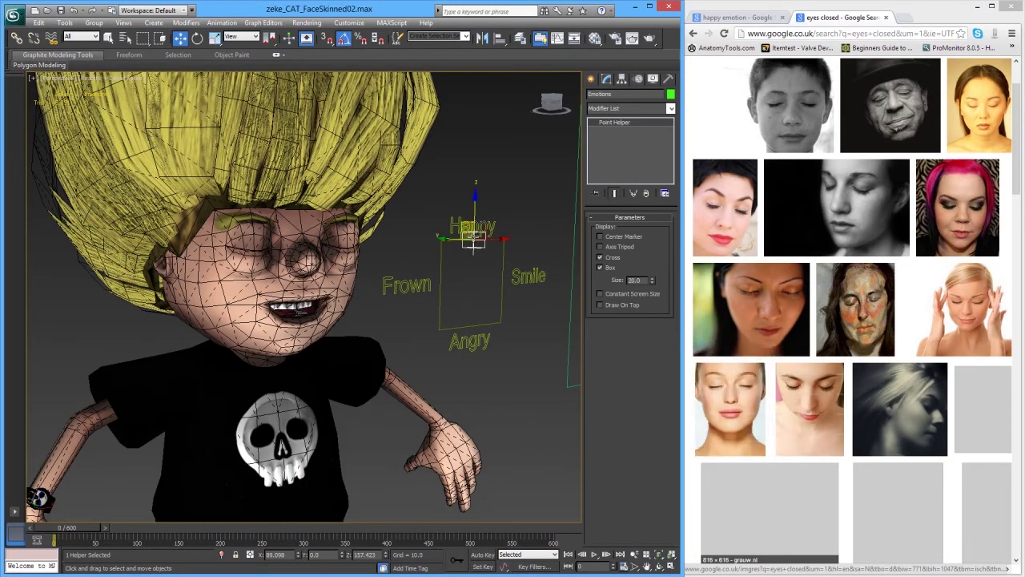
{"action": "scroll", "coordinate": [406, 347], "scroll_direction": "down", "scroll_amount": 7}
{"action": "scroll", "coordinate": [406, 347], "scroll_direction": "up", "scroll_amount": 4}
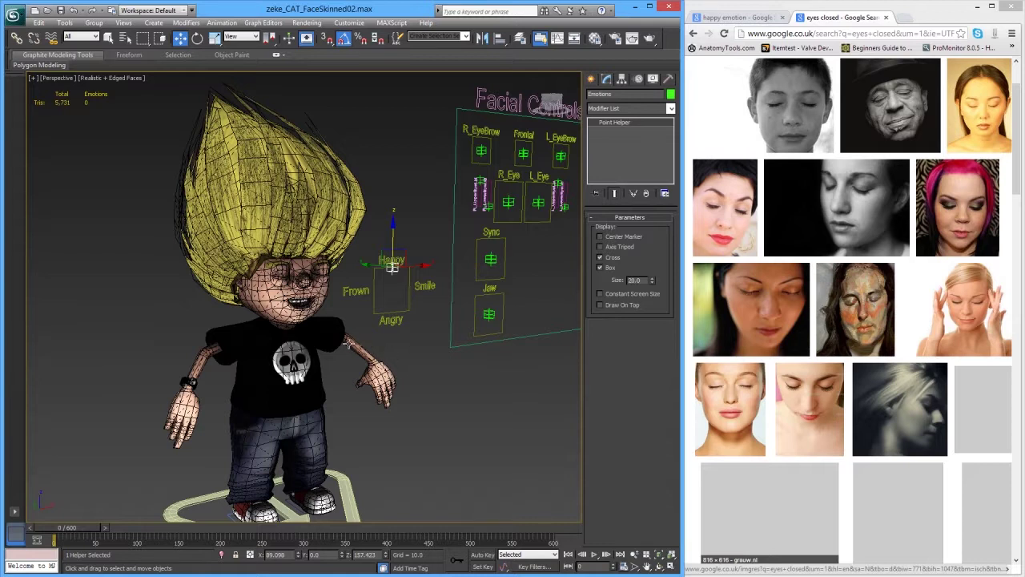
{"action": "middle_click_drag", "start_coordinate": [393, 267], "coordinate": [242, 292], "text": "alt"}
{"action": "left_click_drag", "start_coordinate": [367, 384], "coordinate": [427, 471]}
{"action": "left_click", "coordinate": [392, 268]}
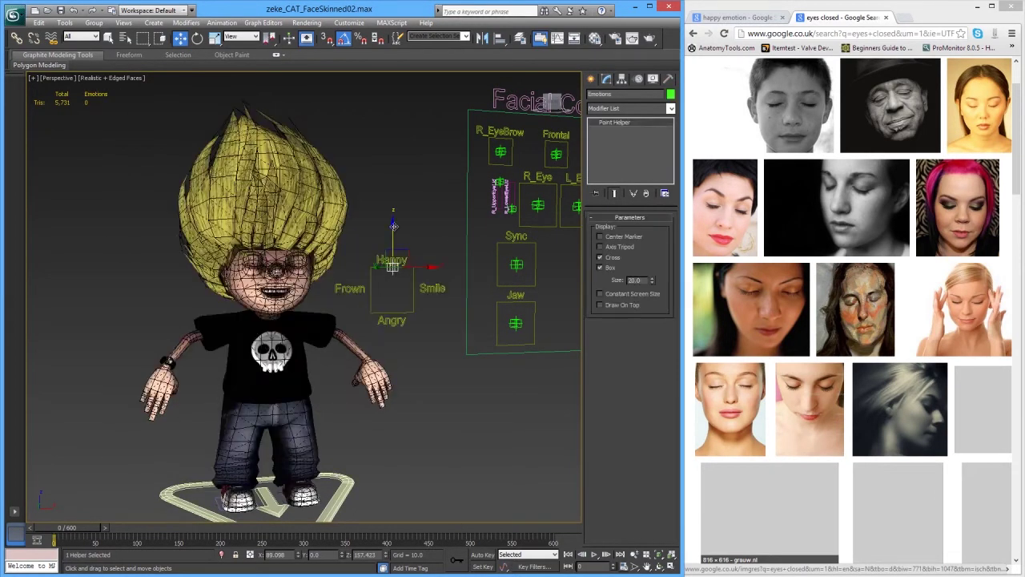
{"action": "scroll", "coordinate": [287, 325], "scroll_direction": "up", "scroll_amount": 5}
{"action": "scroll", "coordinate": [291, 282], "scroll_direction": "down", "scroll_amount": 3}
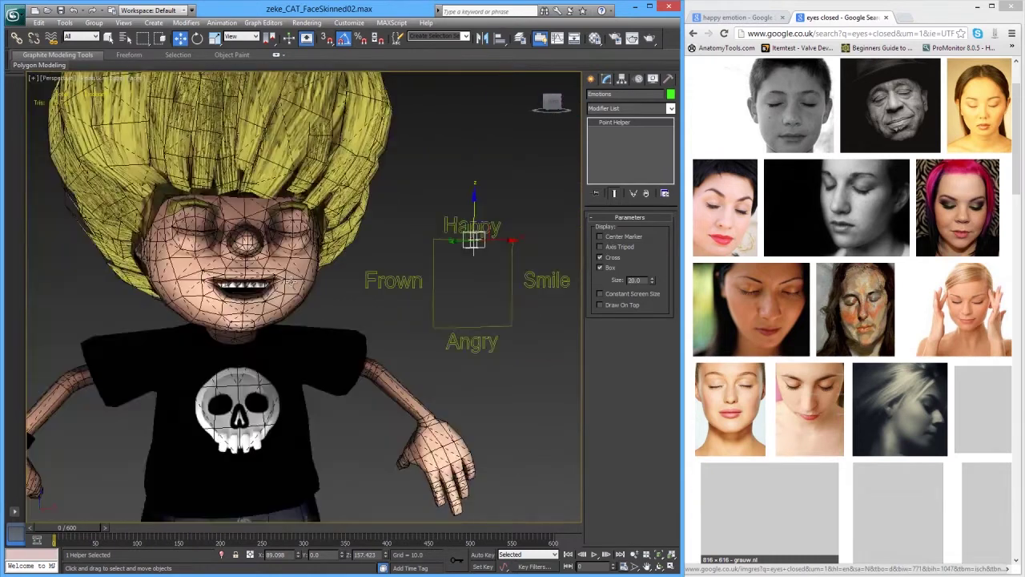
{"action": "mouse_move", "coordinate": [473, 210]}
{"action": "left_mouse_down"}
{"action": "mouse_move", "coordinate": [473, 230]}
{"action": "mouse_move", "coordinate": [470, 196]}
{"action": "left_mouse_up"}
Step: Examine the happy expression from an angle, checking the mouth, nose, brows and forehead up close
{"action": "scroll", "coordinate": [448, 220], "scroll_direction": "down", "scroll_amount": 6}
{"action": "middle_click_drag", "start_coordinate": [290, 316], "coordinate": [310, 311], "text": "alt"}
{"action": "scroll", "coordinate": [340, 326], "scroll_direction": "up", "scroll_amount": 6}
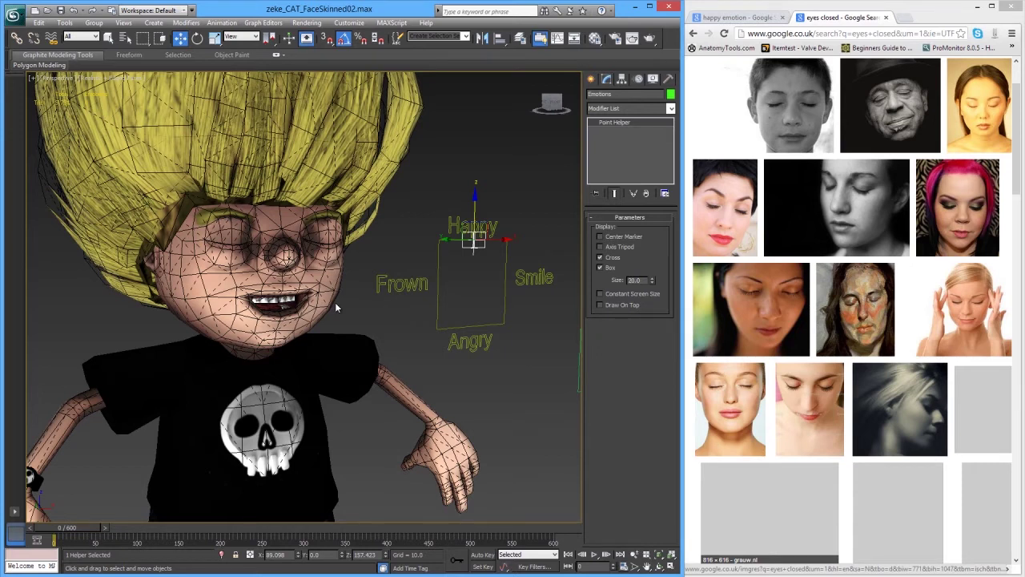
{"action": "scroll", "coordinate": [286, 238], "scroll_direction": "up", "scroll_amount": 9}
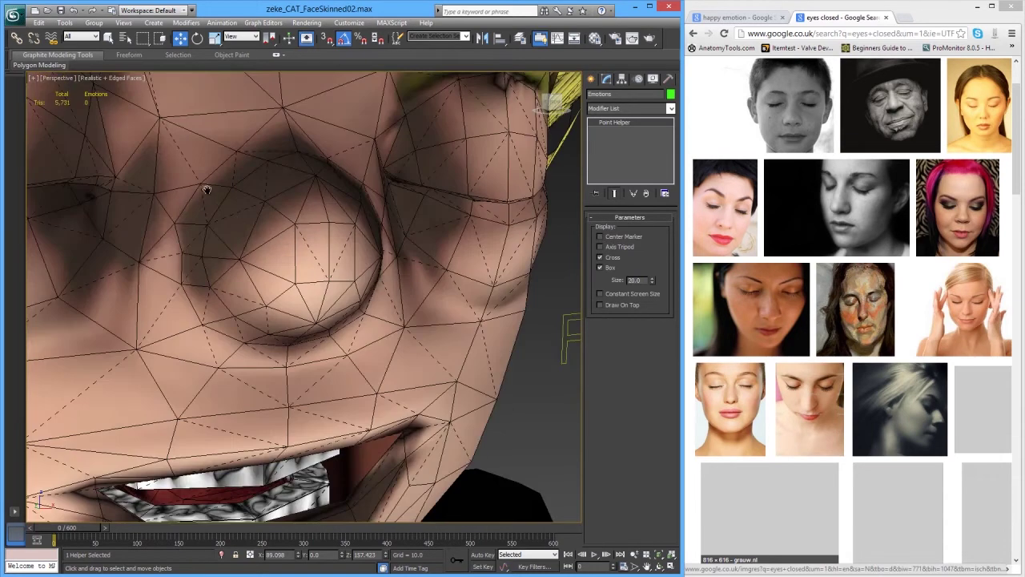
{"action": "middle_click_drag", "start_coordinate": [207, 189], "coordinate": [212, 218]}
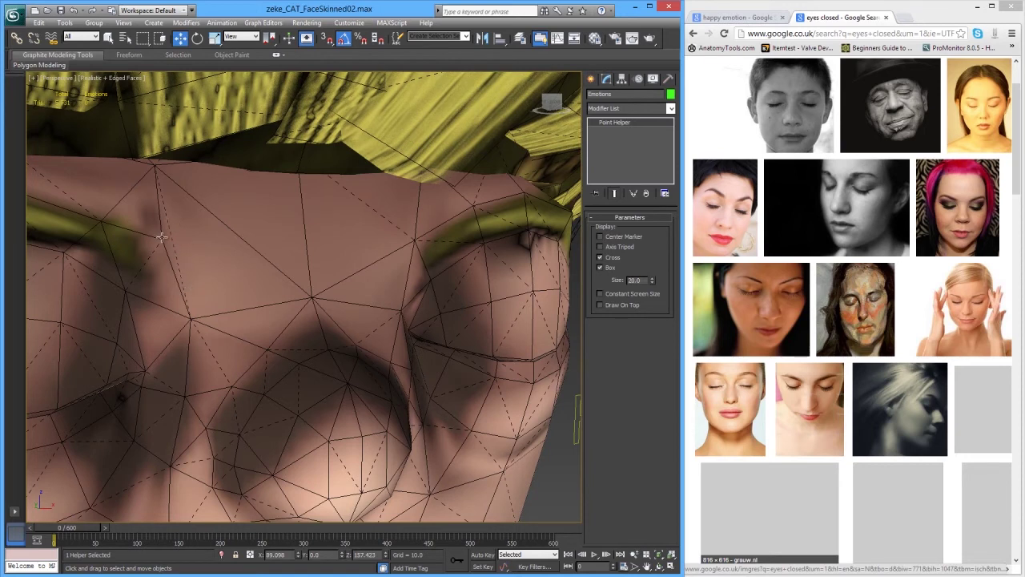
{"action": "middle_click_drag", "start_coordinate": [218, 309], "coordinate": [198, 282]}
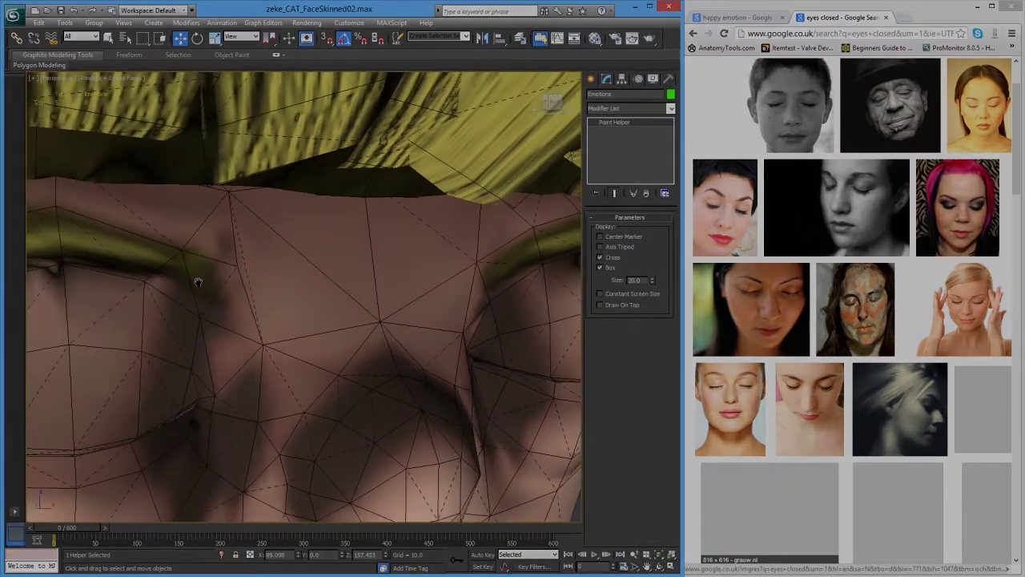
{"action": "scroll", "coordinate": [198, 282], "scroll_direction": "down", "scroll_amount": 10}
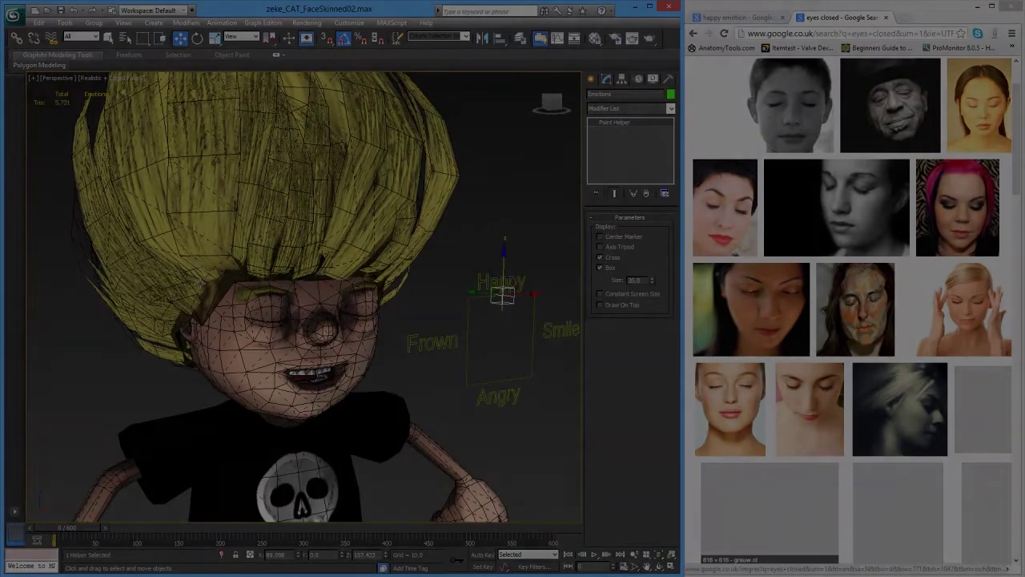
{"action": "scroll", "coordinate": [199, 283], "scroll_direction": "up", "scroll_amount": 10}
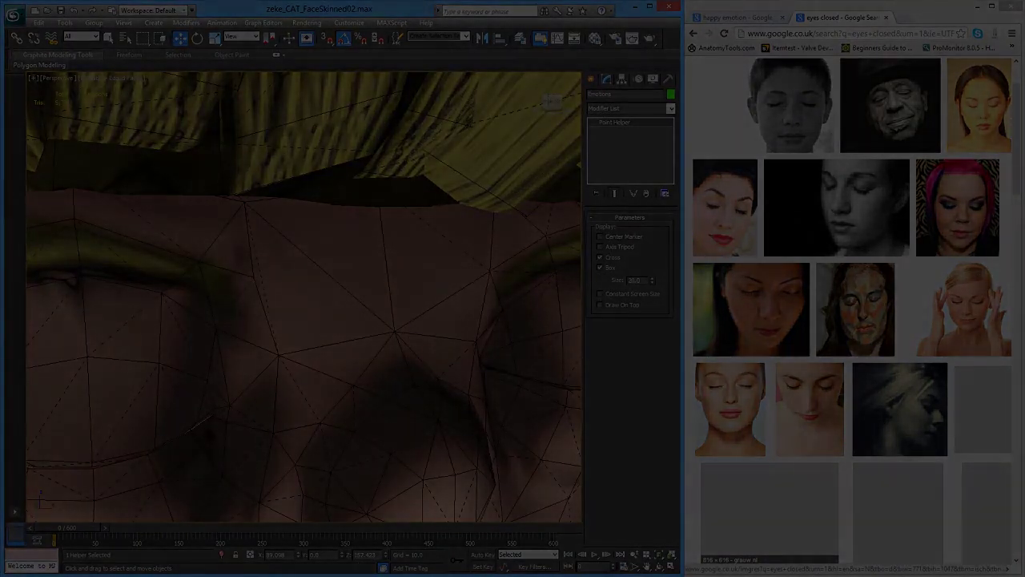